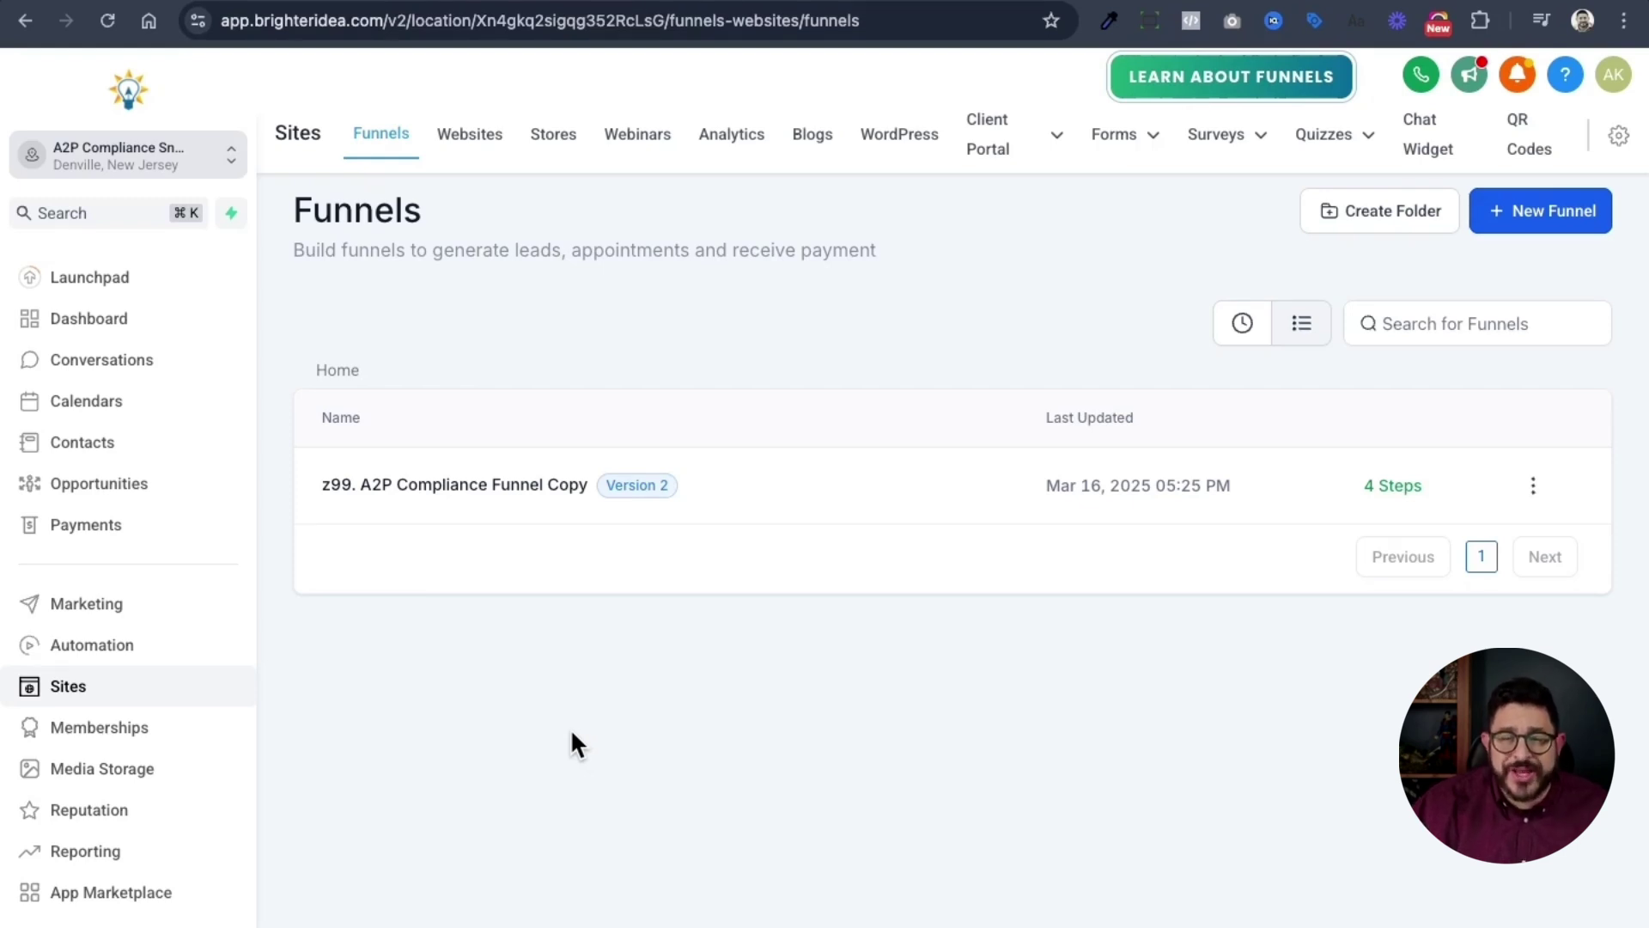
left_click(496, 486)
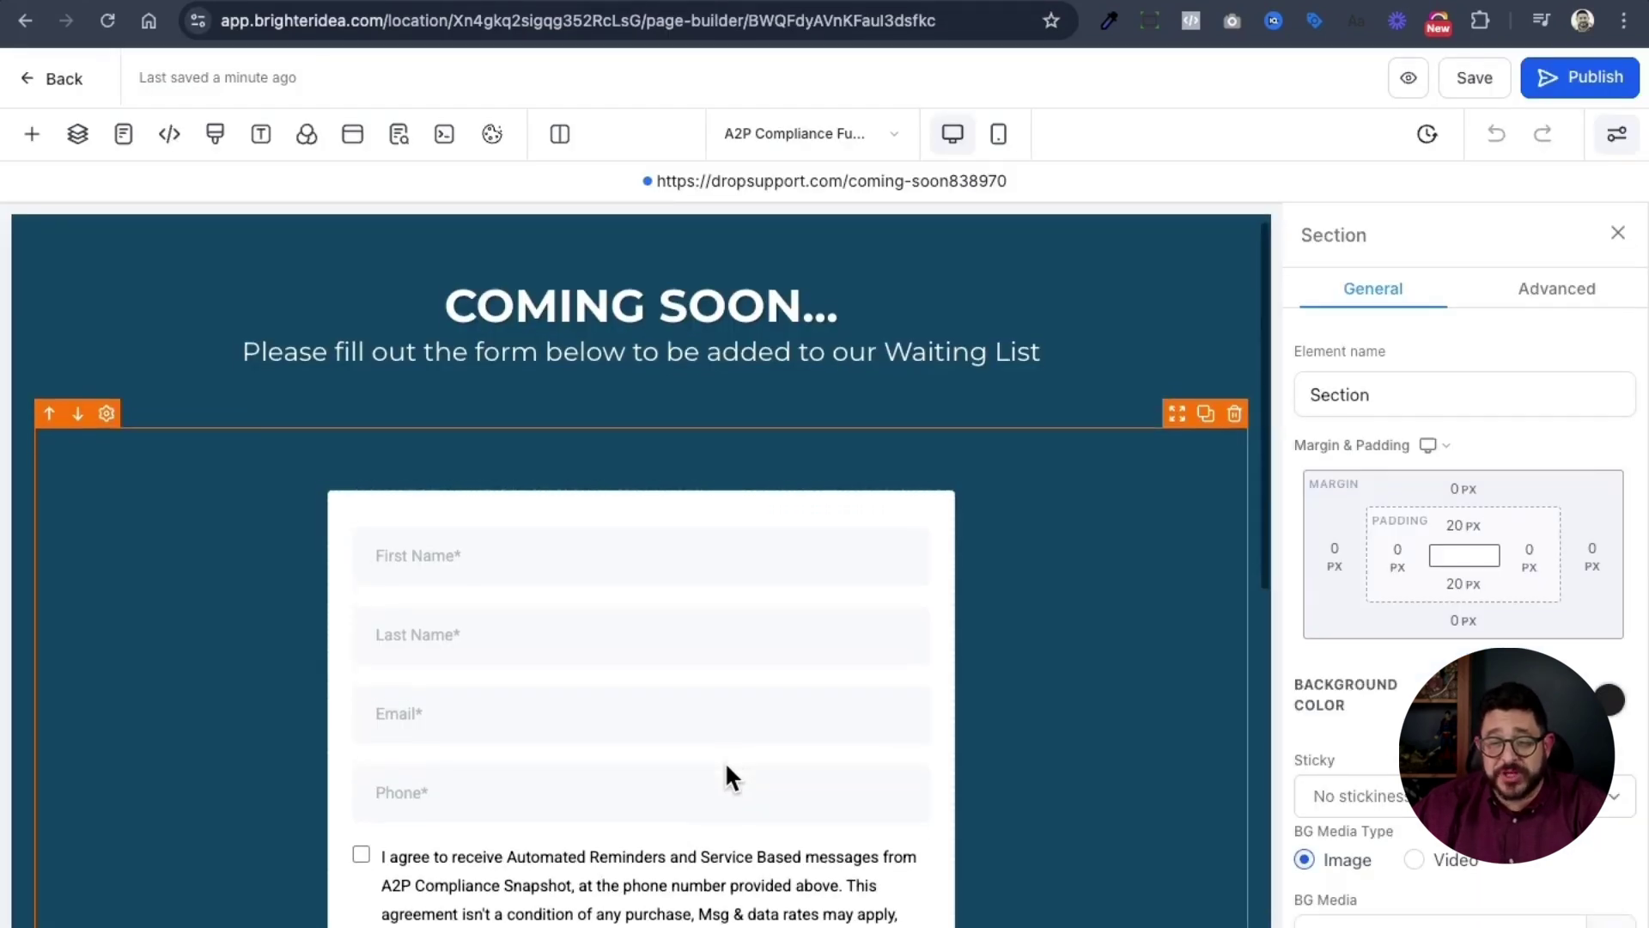
scroll(725, 761, "down", 1)
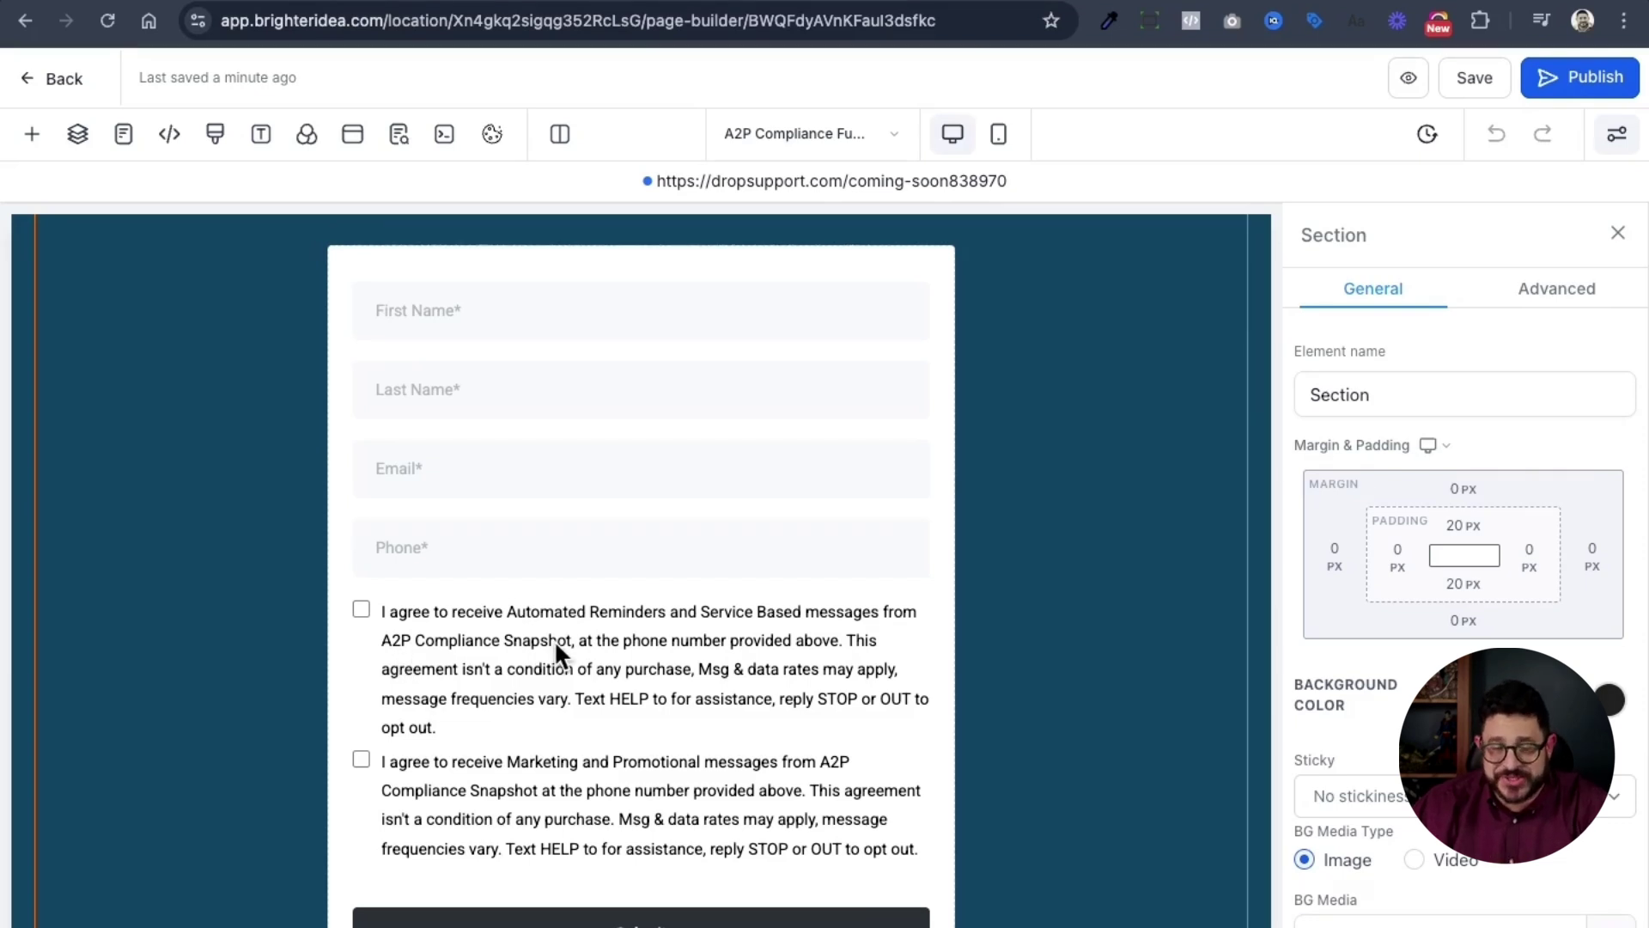
- Scroll through the opt-in form's SMS consent checkboxes and footer links, then bring up the funnel's page list
scroll(554, 641, "down", 1)
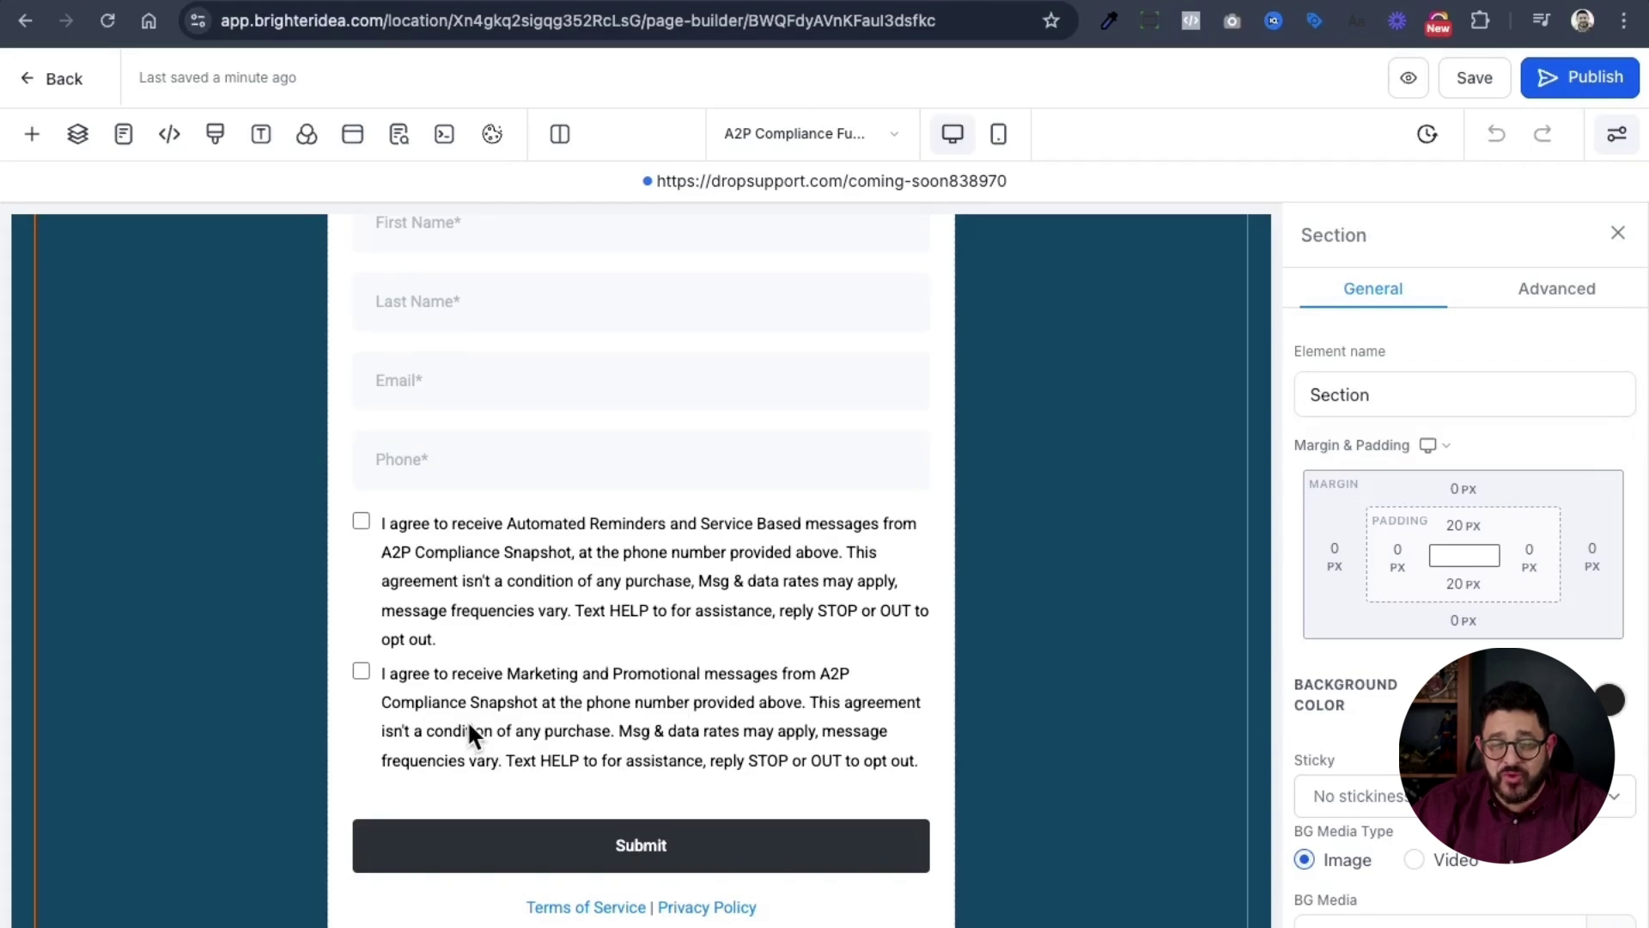
scroll(472, 713, "down", 1)
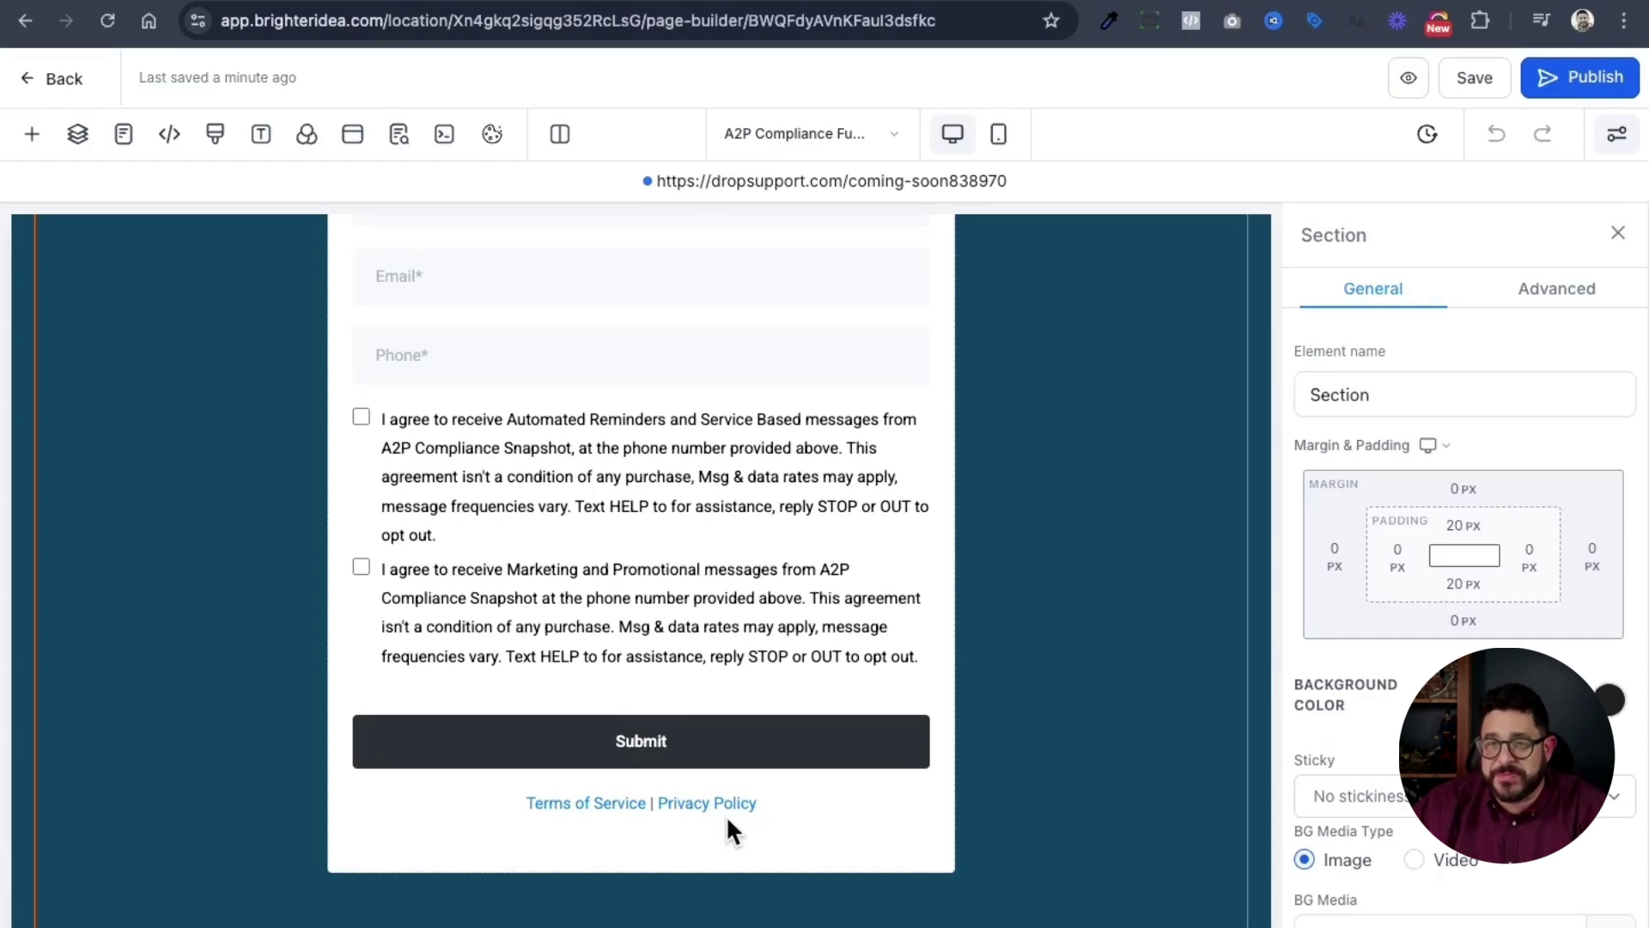
left_click(795, 144)
- On the Privacy Policy page, select both AI prompt paragraphs and move over to ChatGPT
left_click(207, 434)
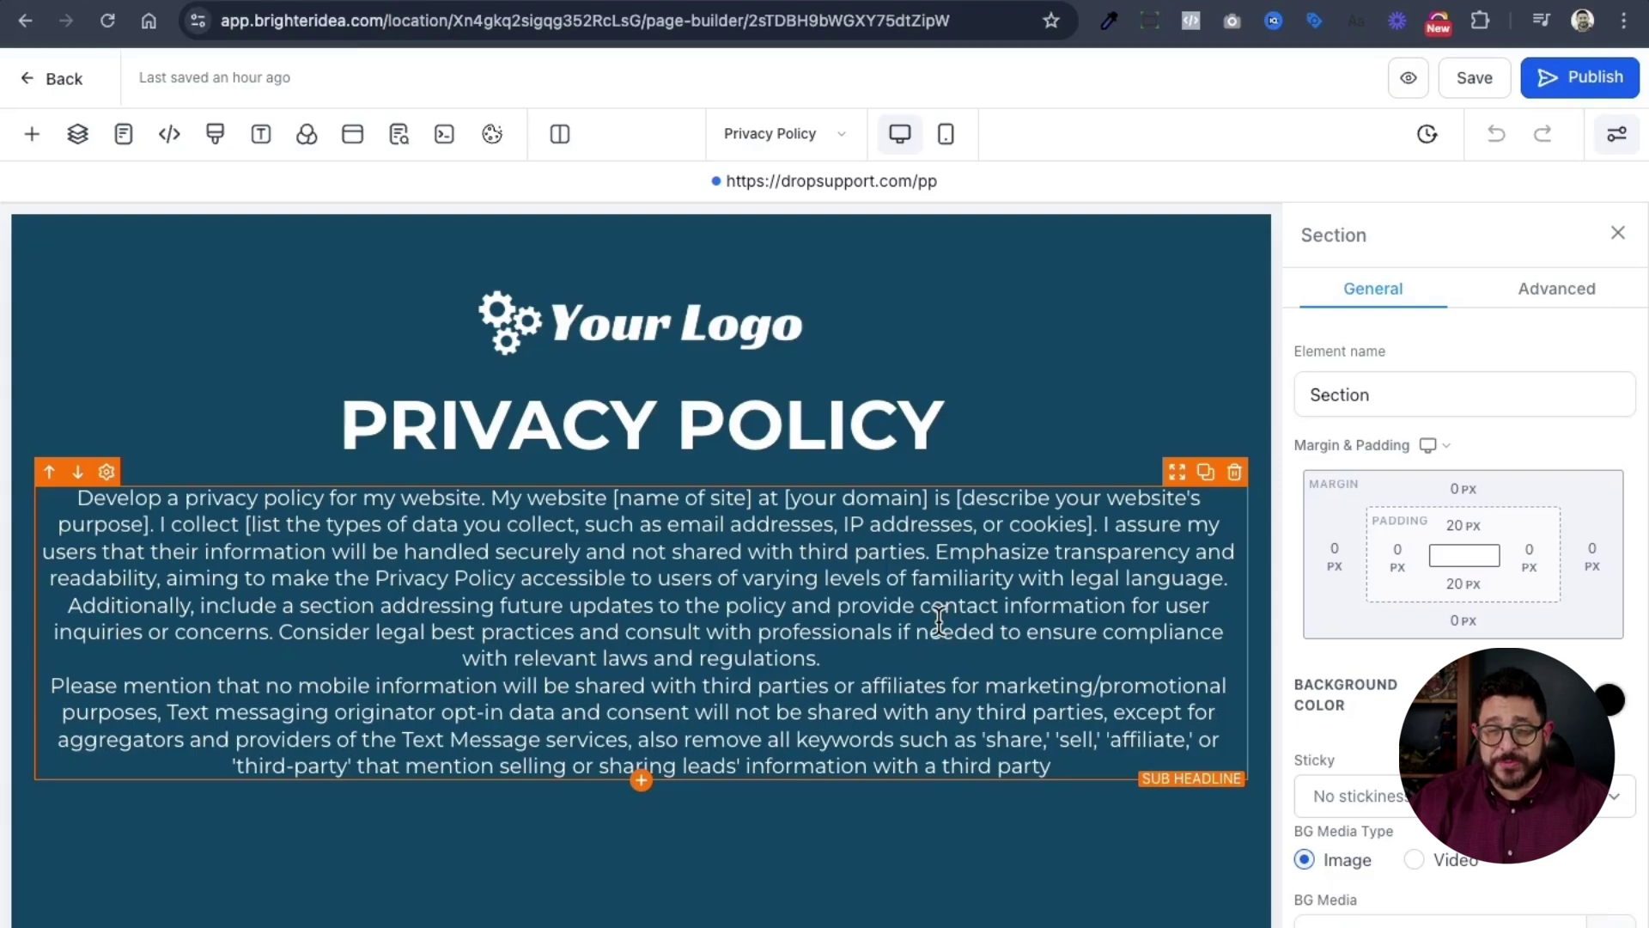
triple_click(939, 620)
key("ctrl+c")
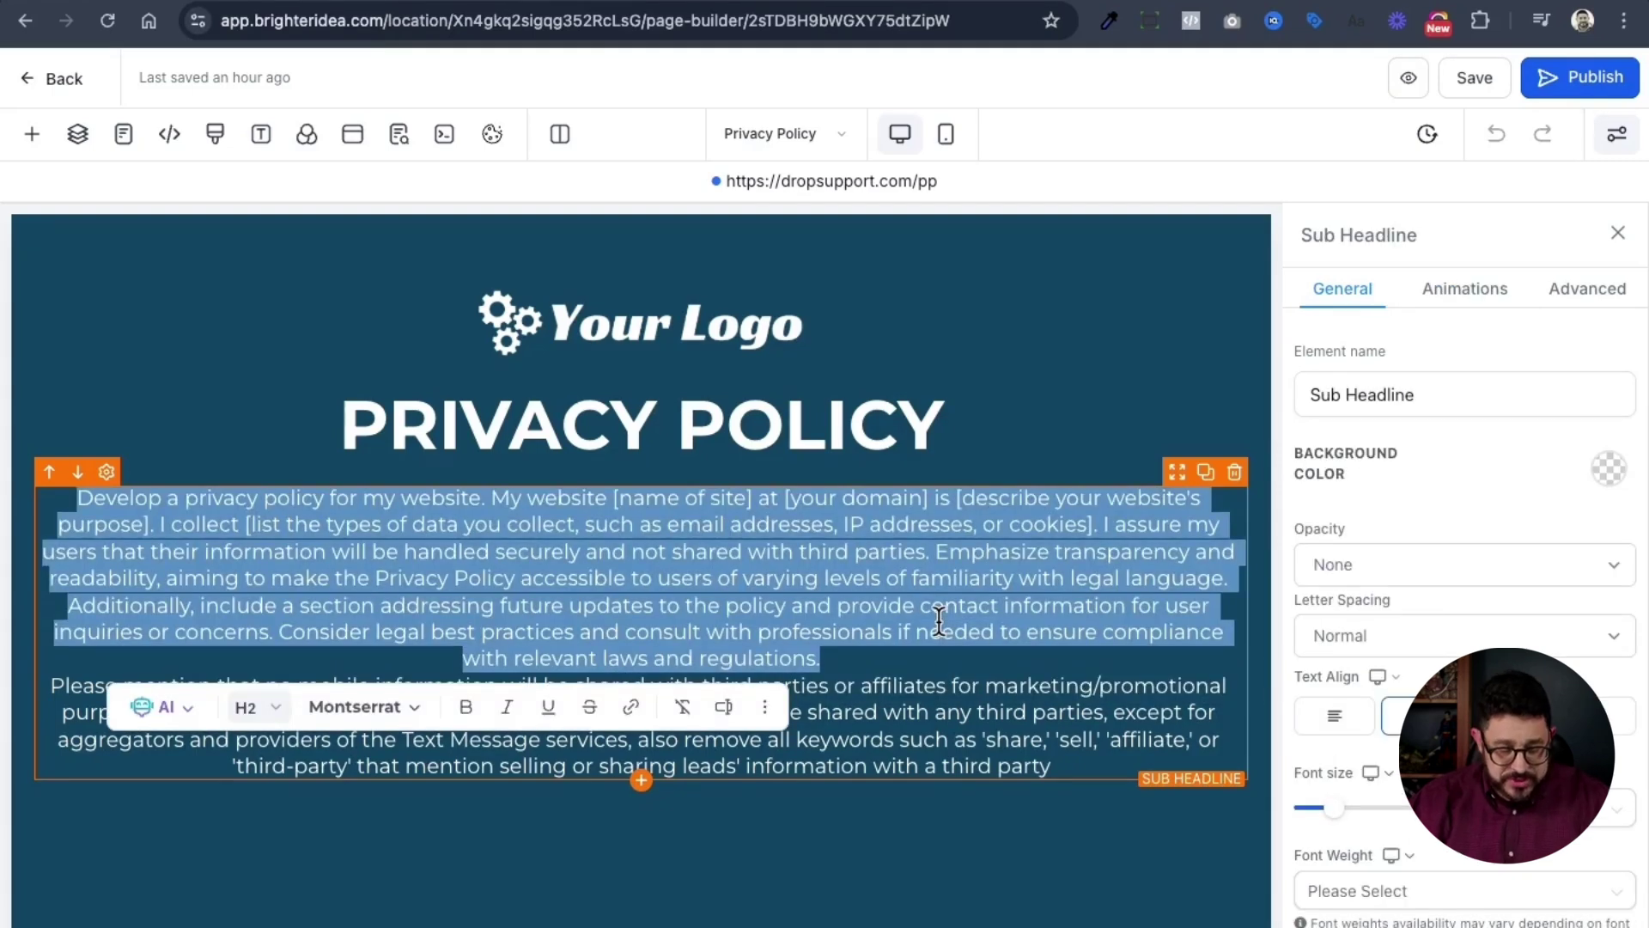
key("ctrl+a")
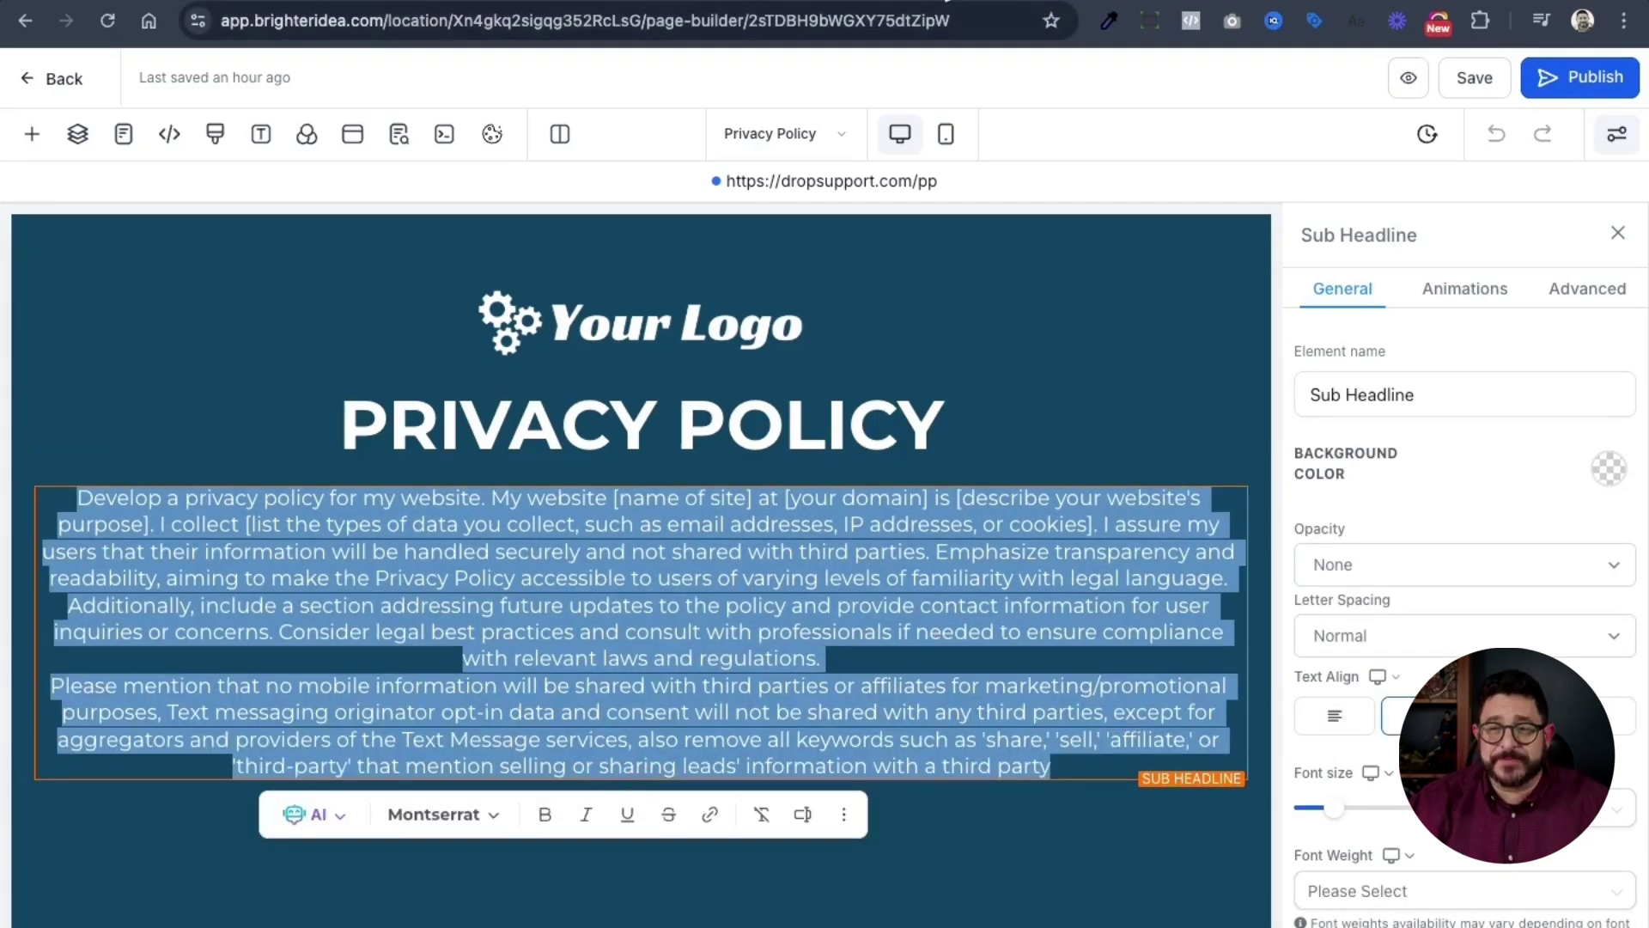
key("ctrl+Tab")
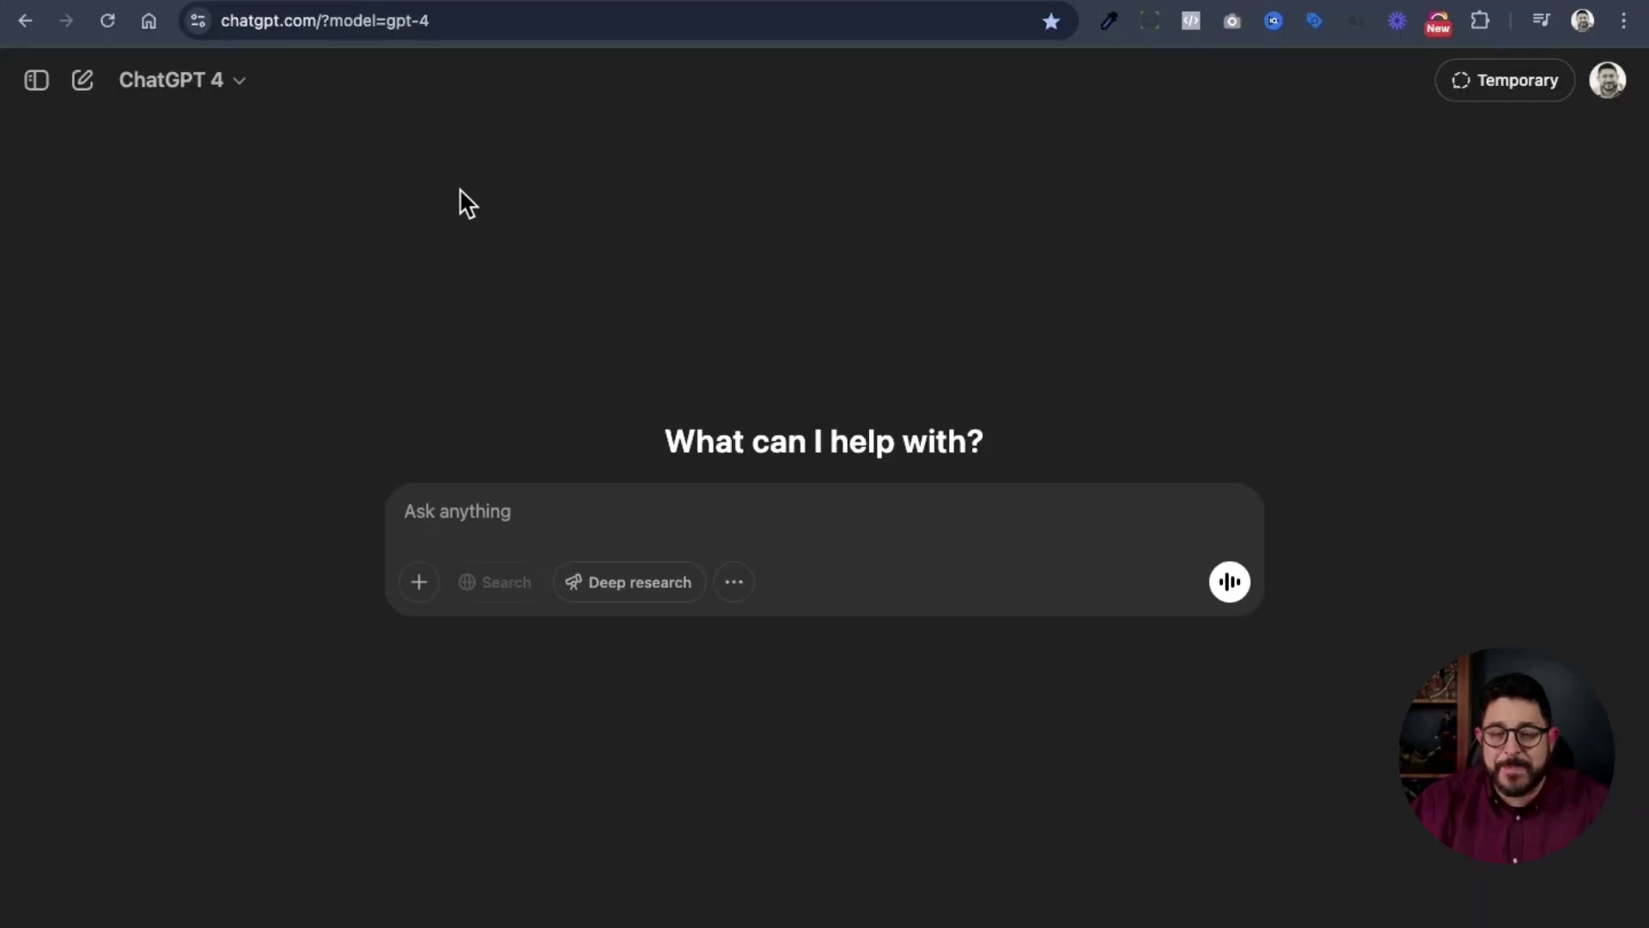
- Paste the prompt, filling in Drop Support Inc, dropsupport.com and GHL Support Provider
key("ctrl+v")
scroll(766, 508, "up", 1)
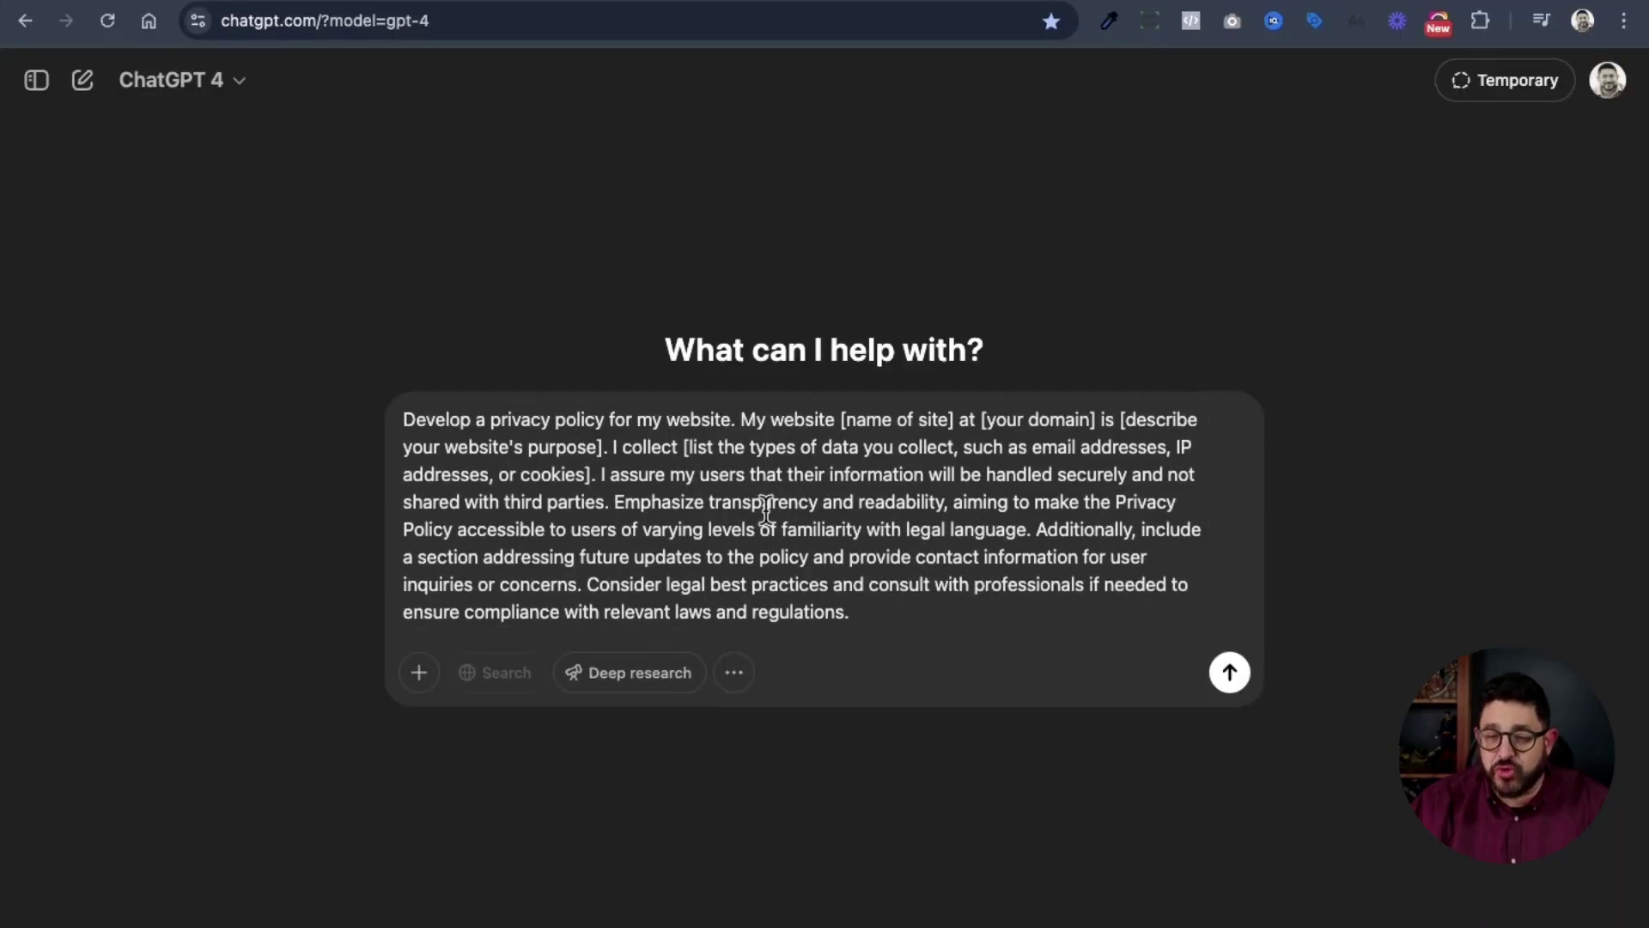
left_click_drag(840, 419, 956, 419)
type("Drop Support Inc")
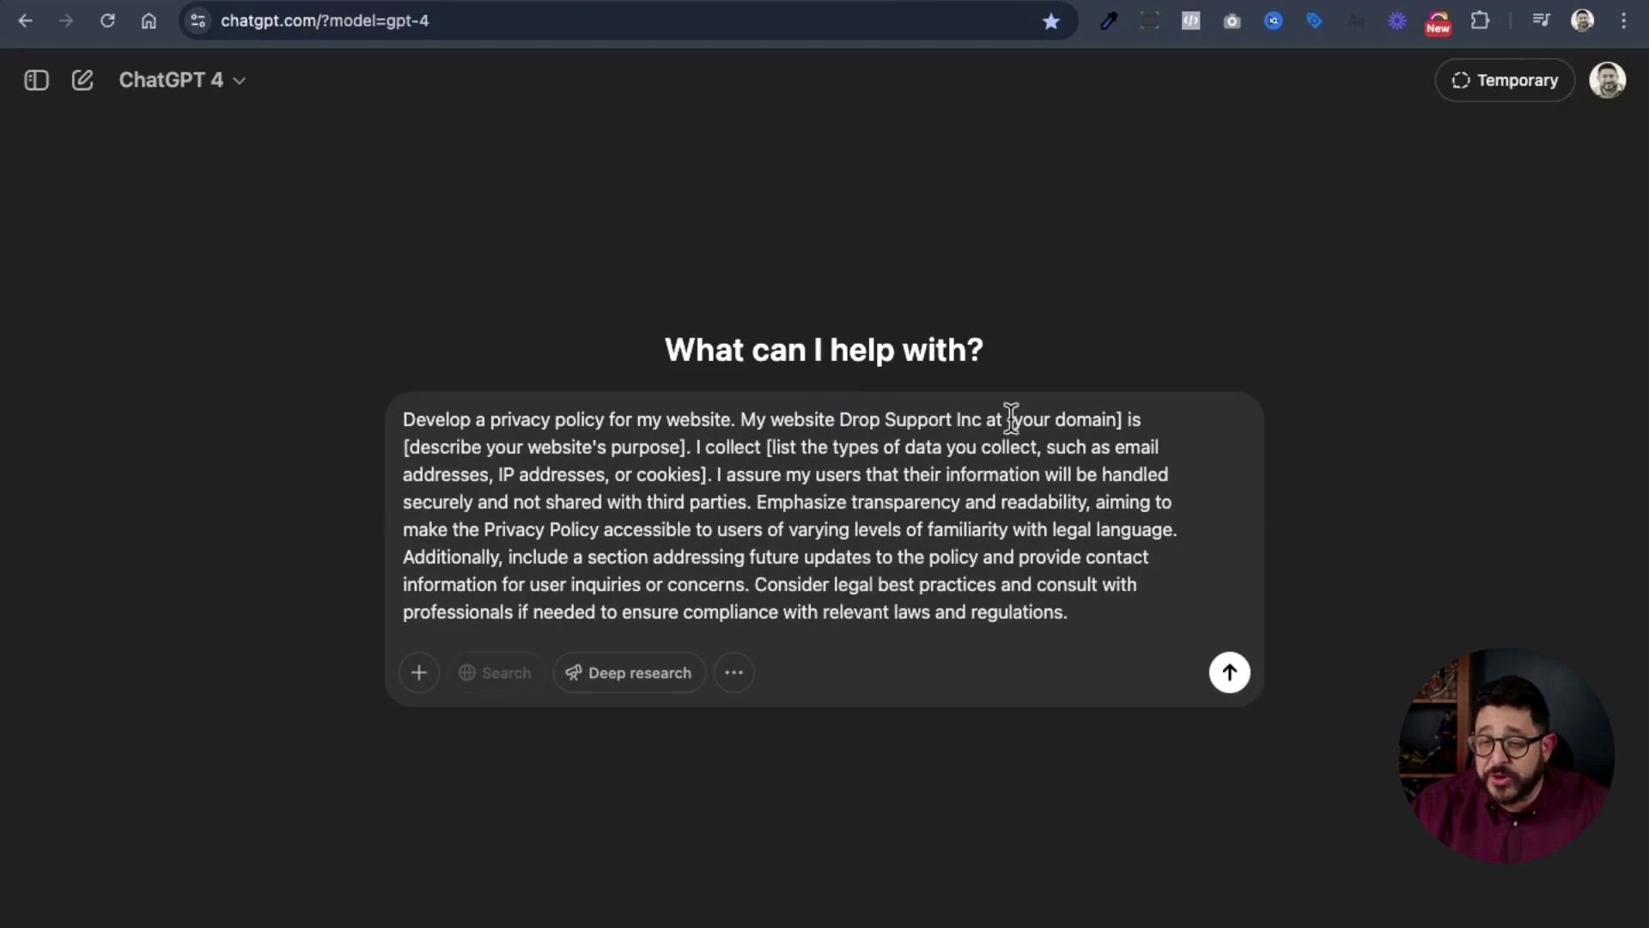
left_click_drag(1008, 419, 1120, 419)
type("dropsupport.com")
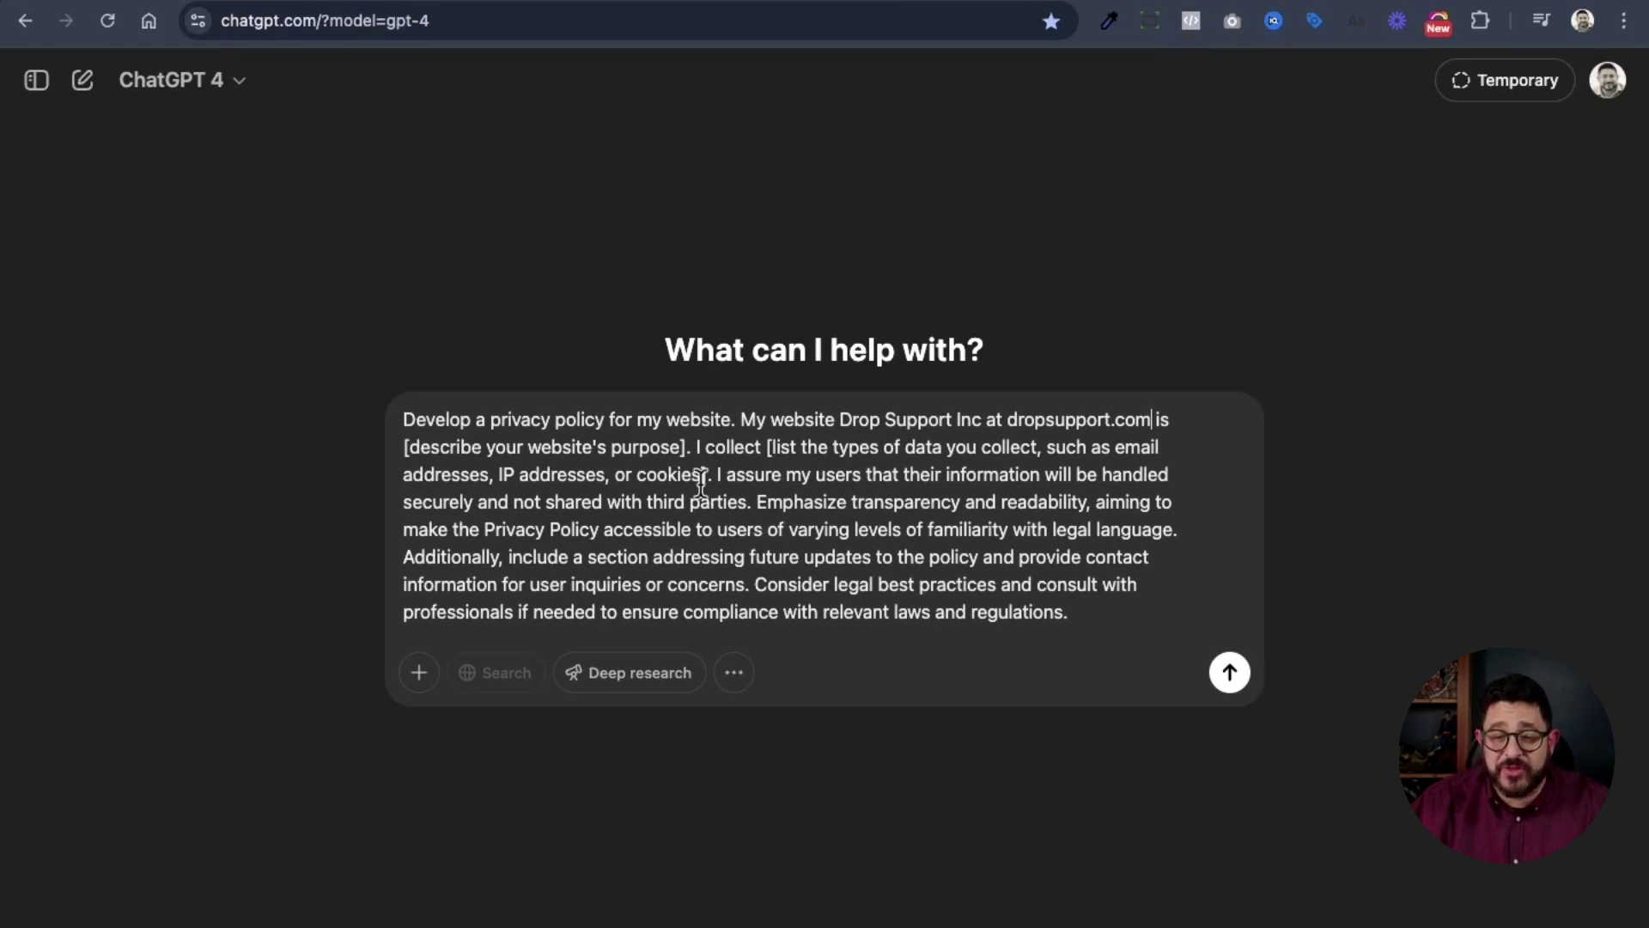
left_click_drag(690, 447, 404, 446)
type("GHL Support Provider")
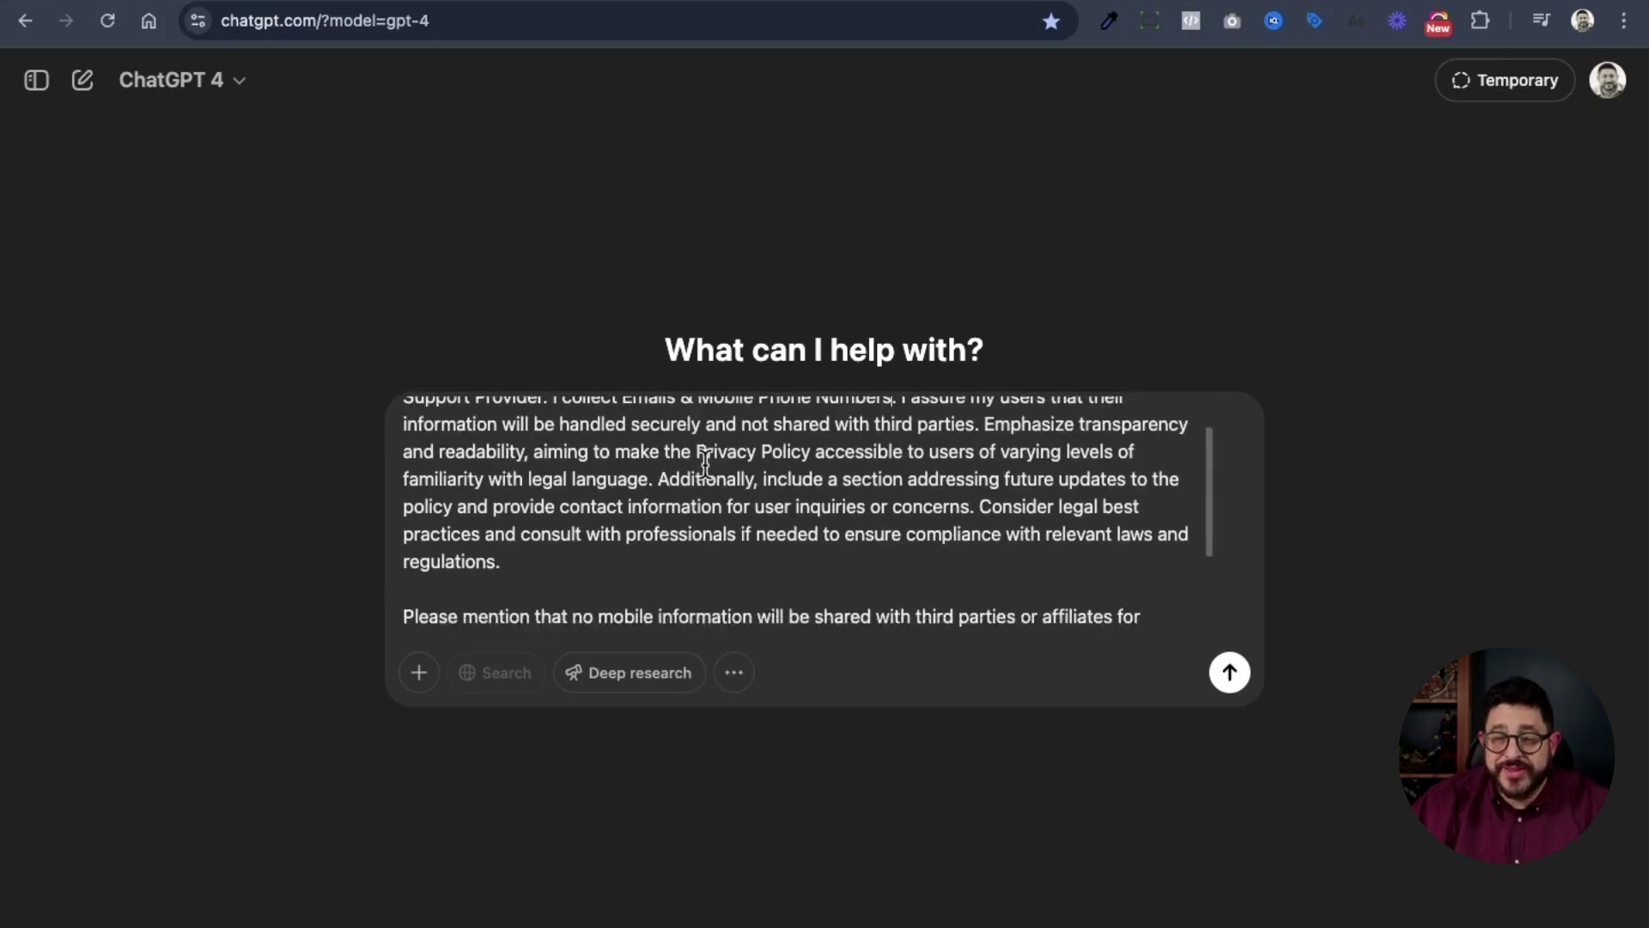
- Send the privacy-policy prompt and copy ChatGPT's generated policy
scroll(704, 464, "down", 4)
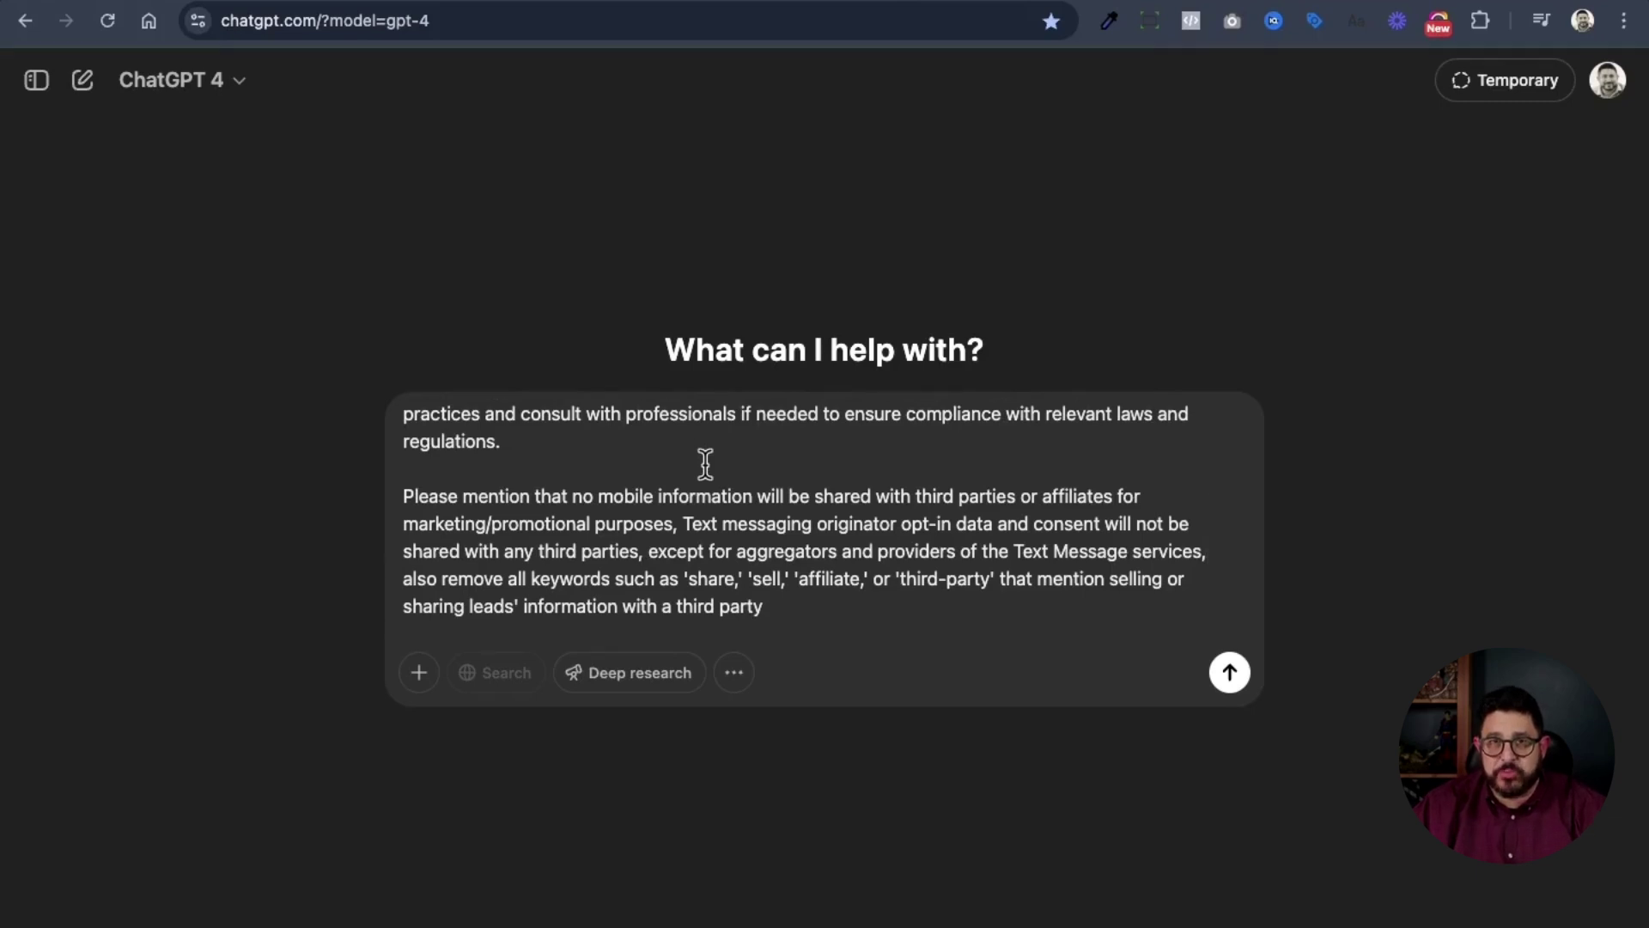
scroll(704, 463, "down", 1)
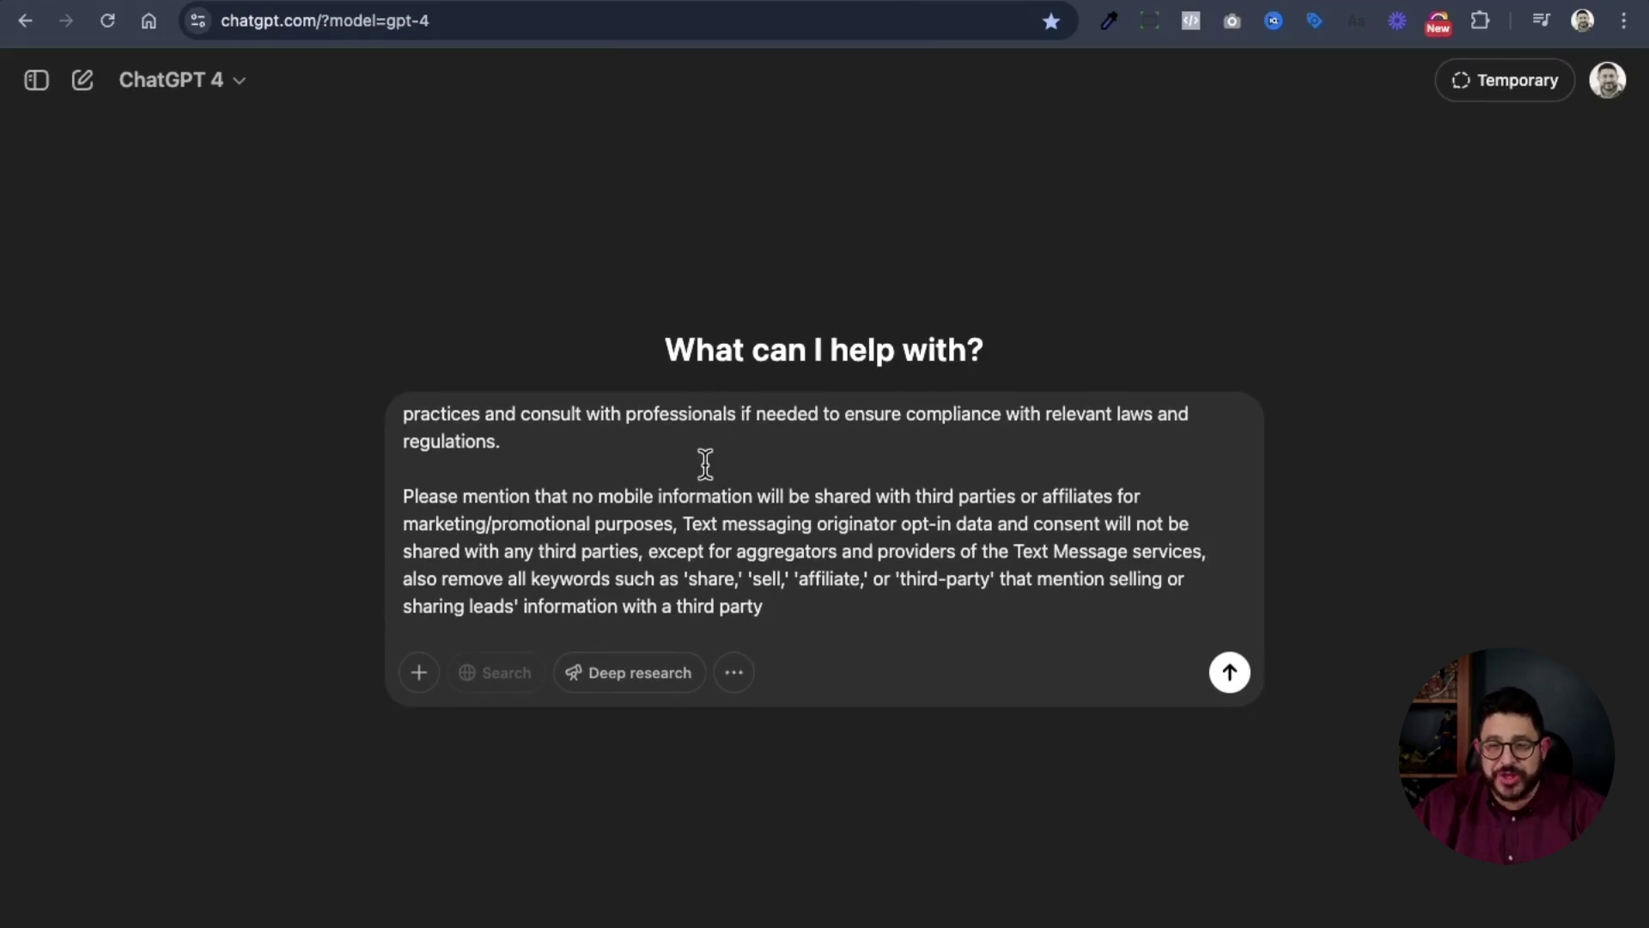
left_click(1230, 672)
scroll(1153, 674, "down", 10)
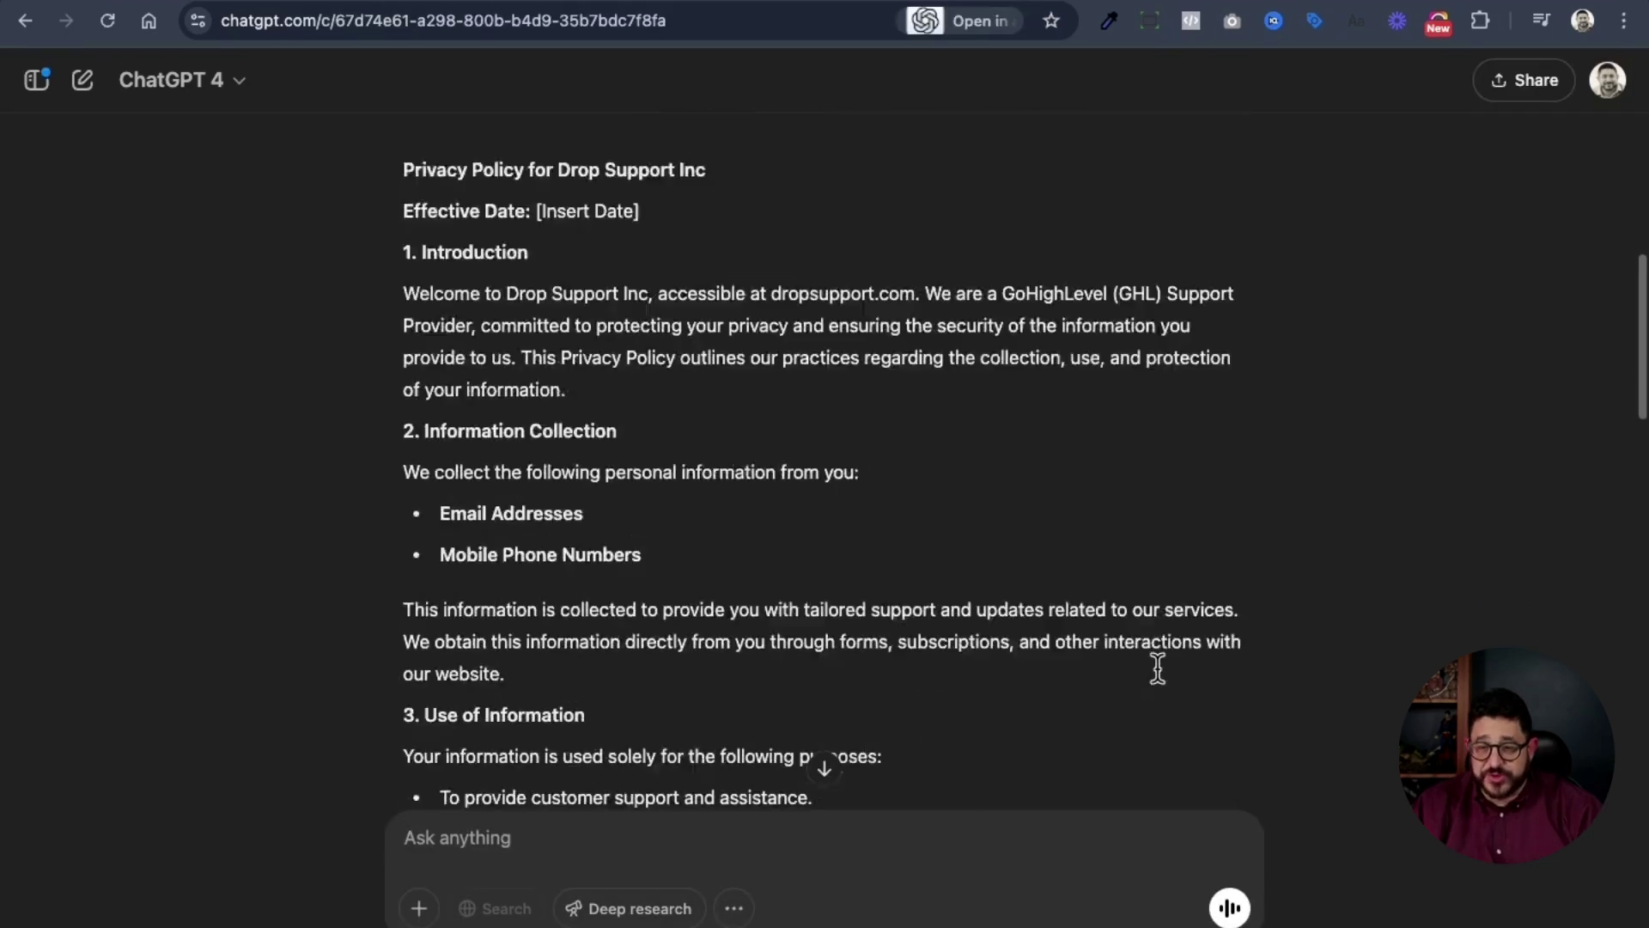
scroll(1160, 679, "down", 10)
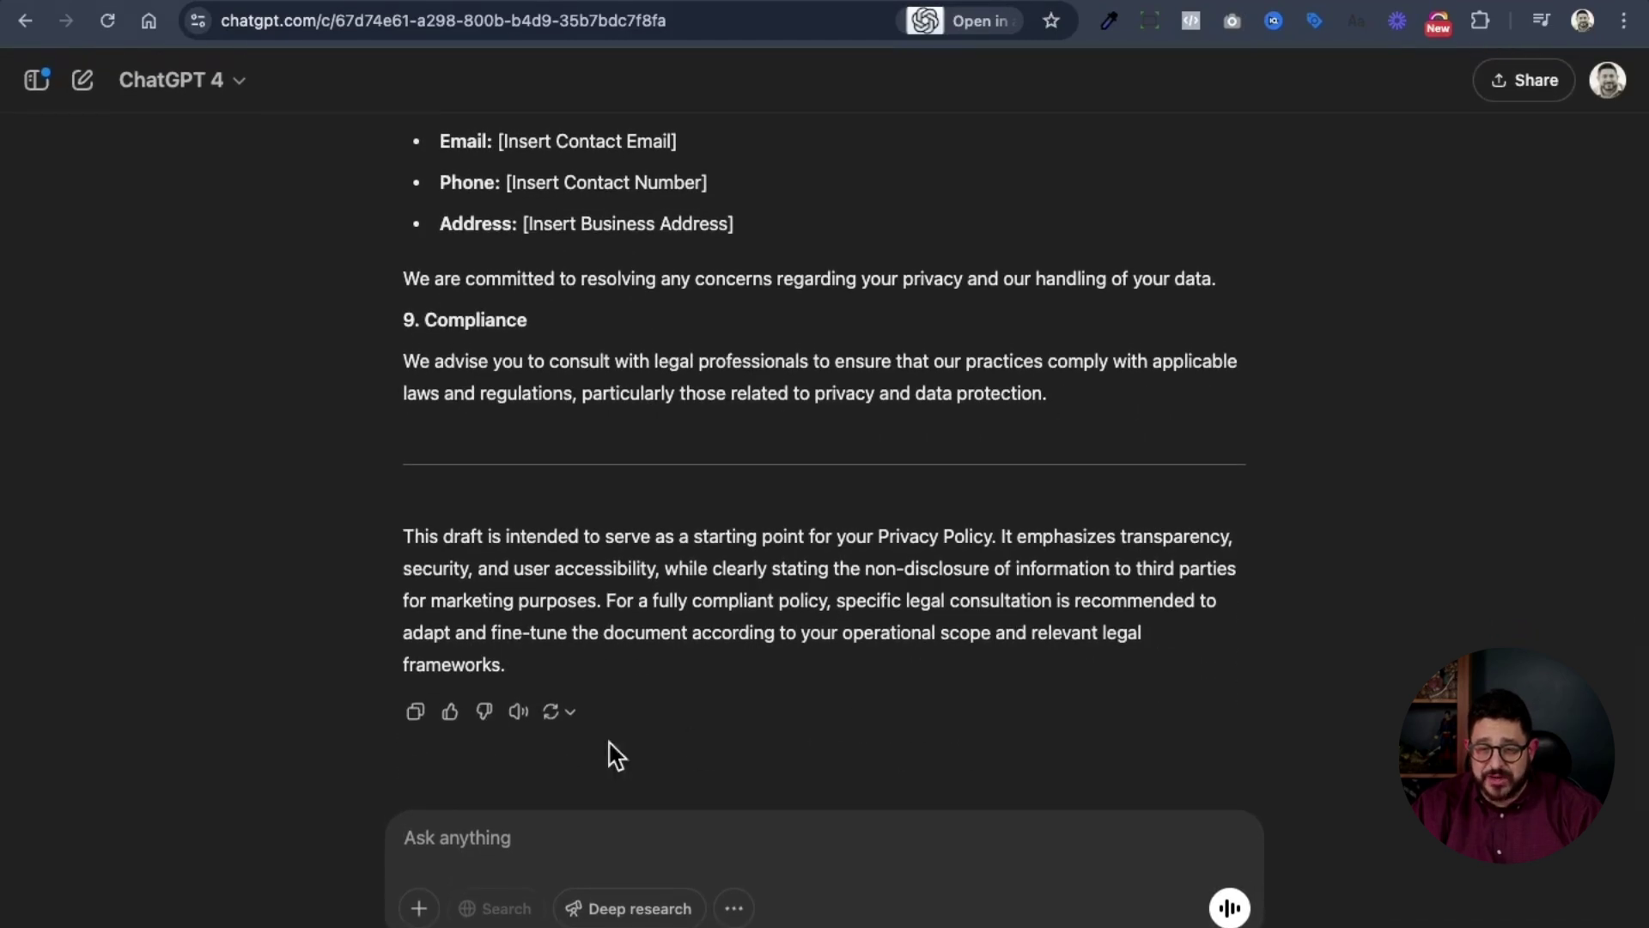
left_click(416, 719)
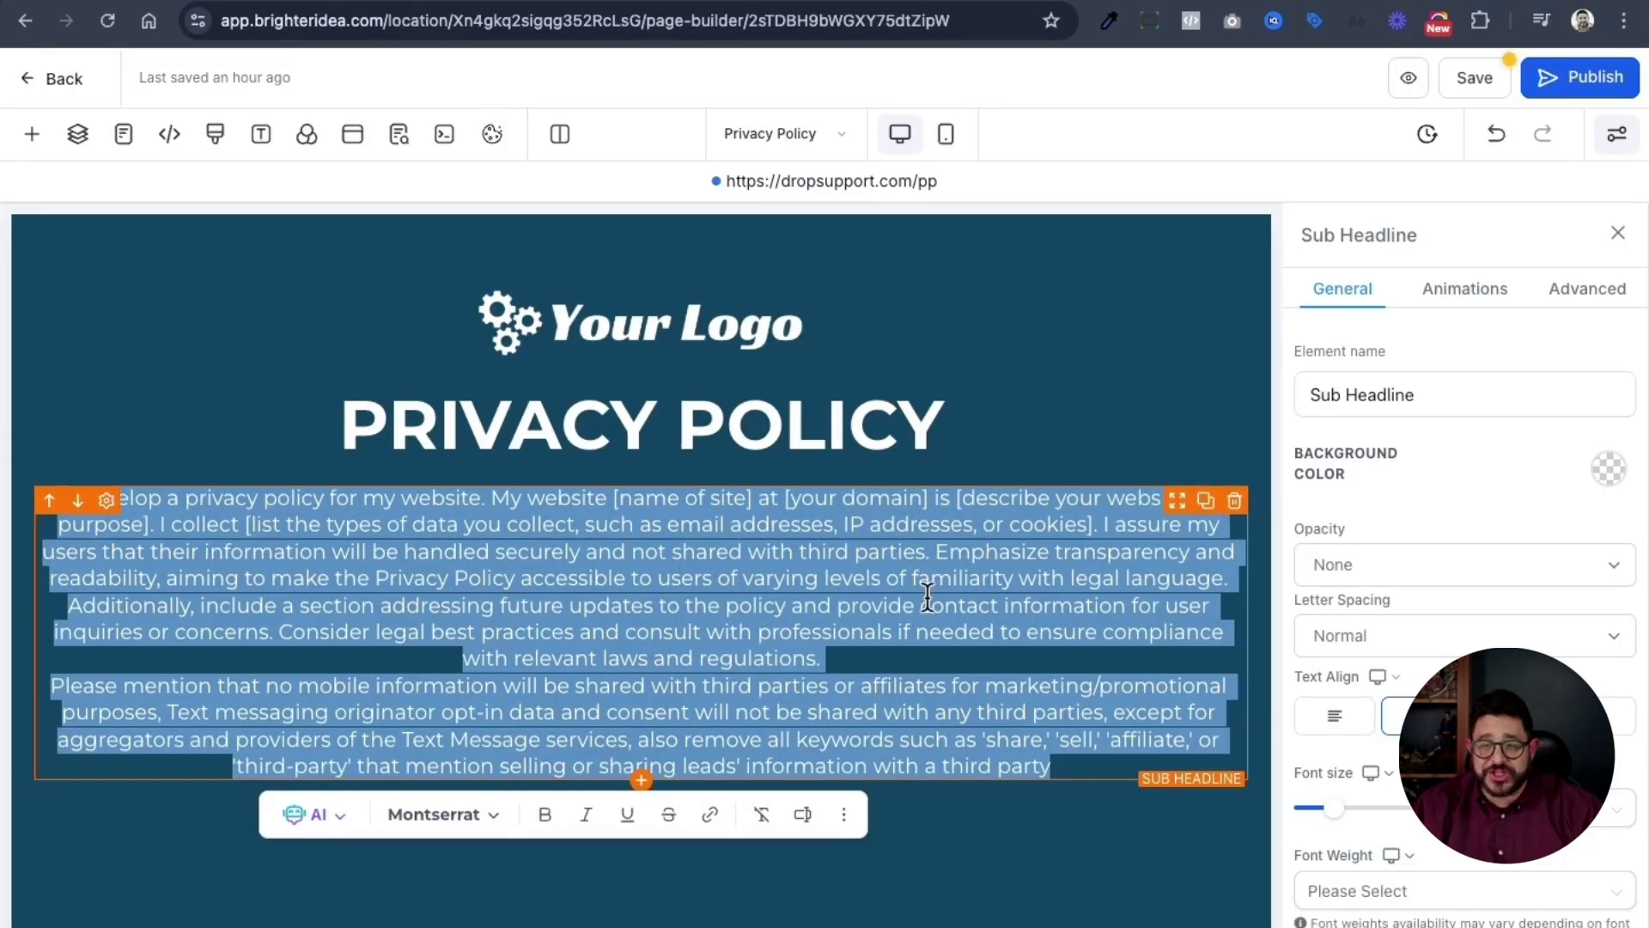
- Replace the Privacy Policy prompt with the generated policy, left-aligned
key("ctrl+v")
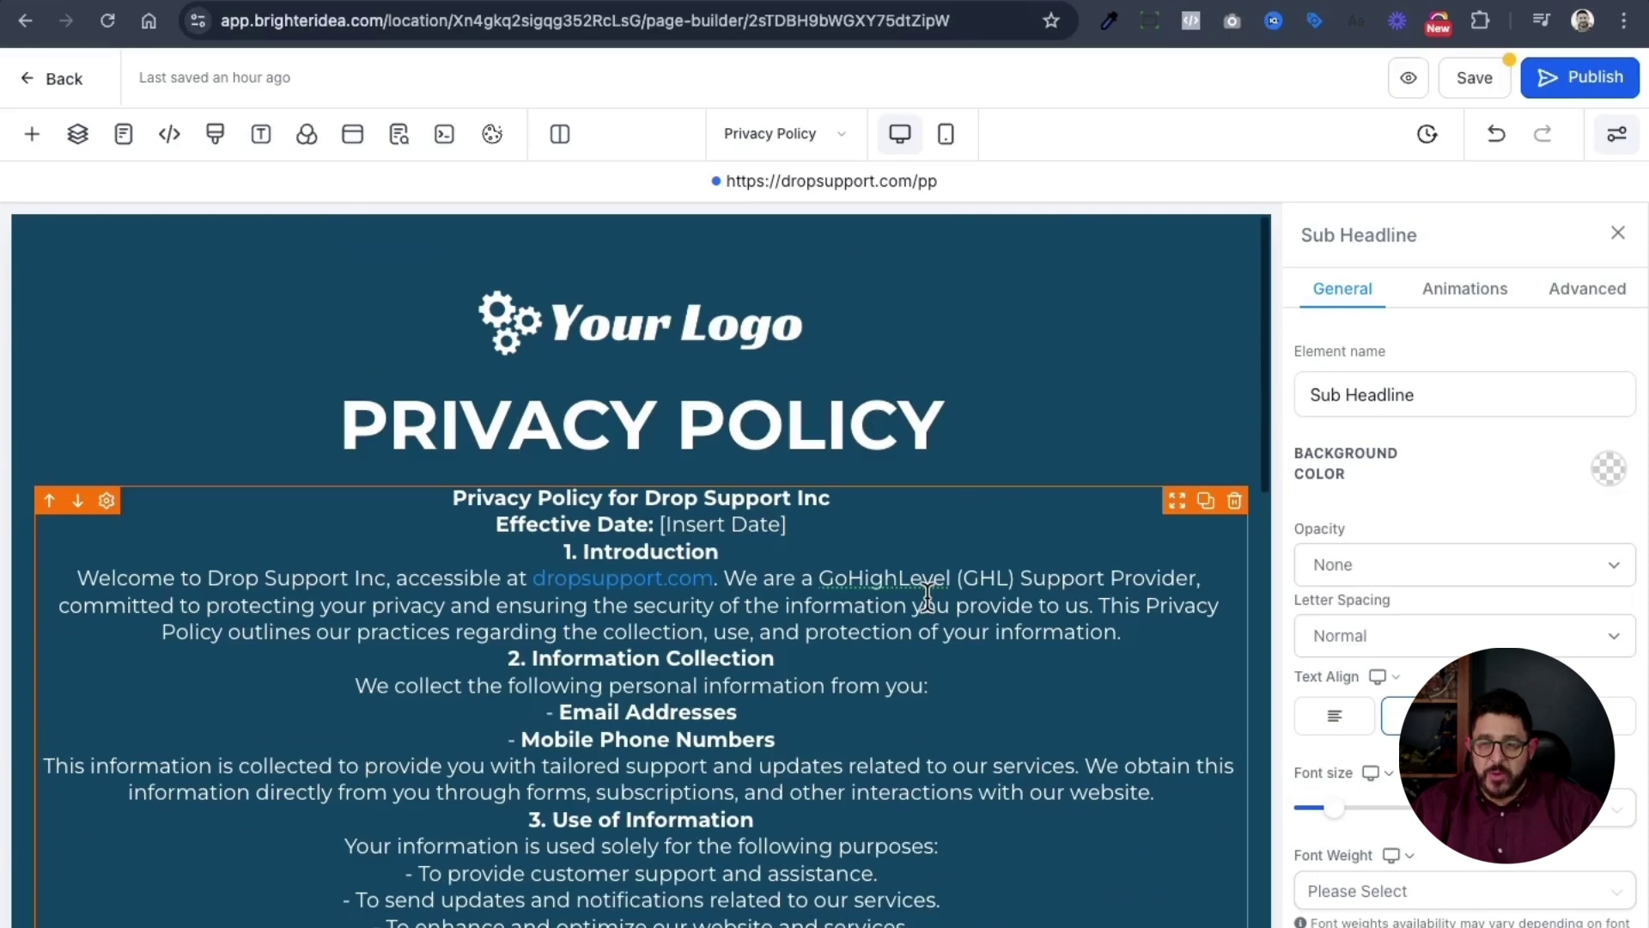
left_click(1357, 717)
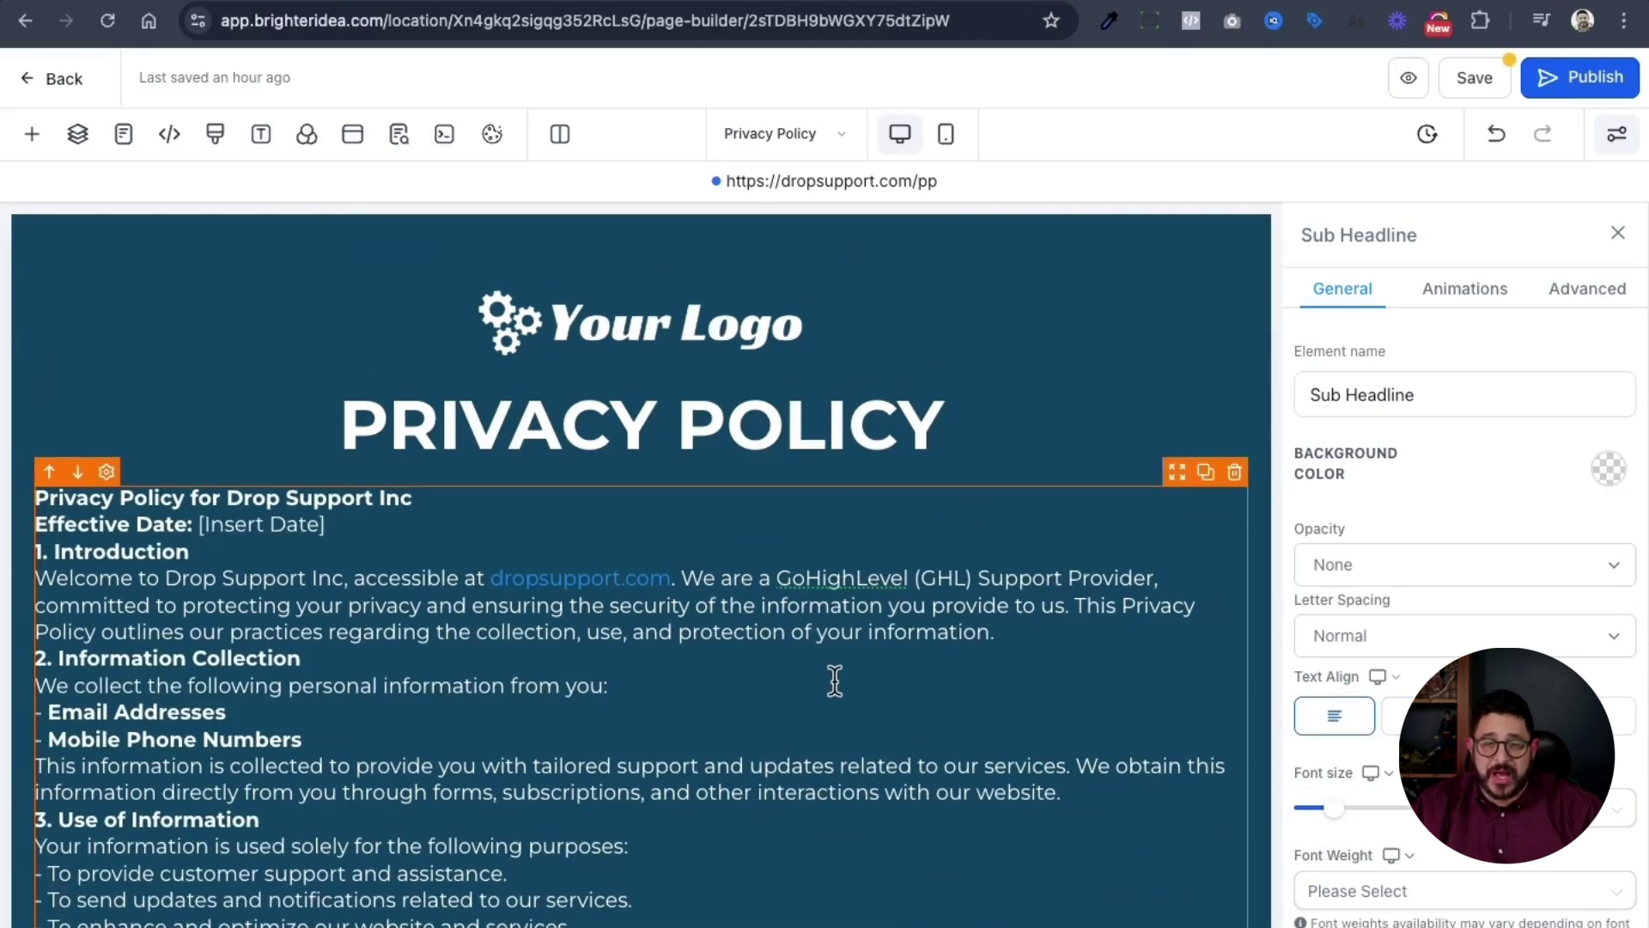
scroll(835, 672, "down", 2)
scroll(836, 673, "down", 5)
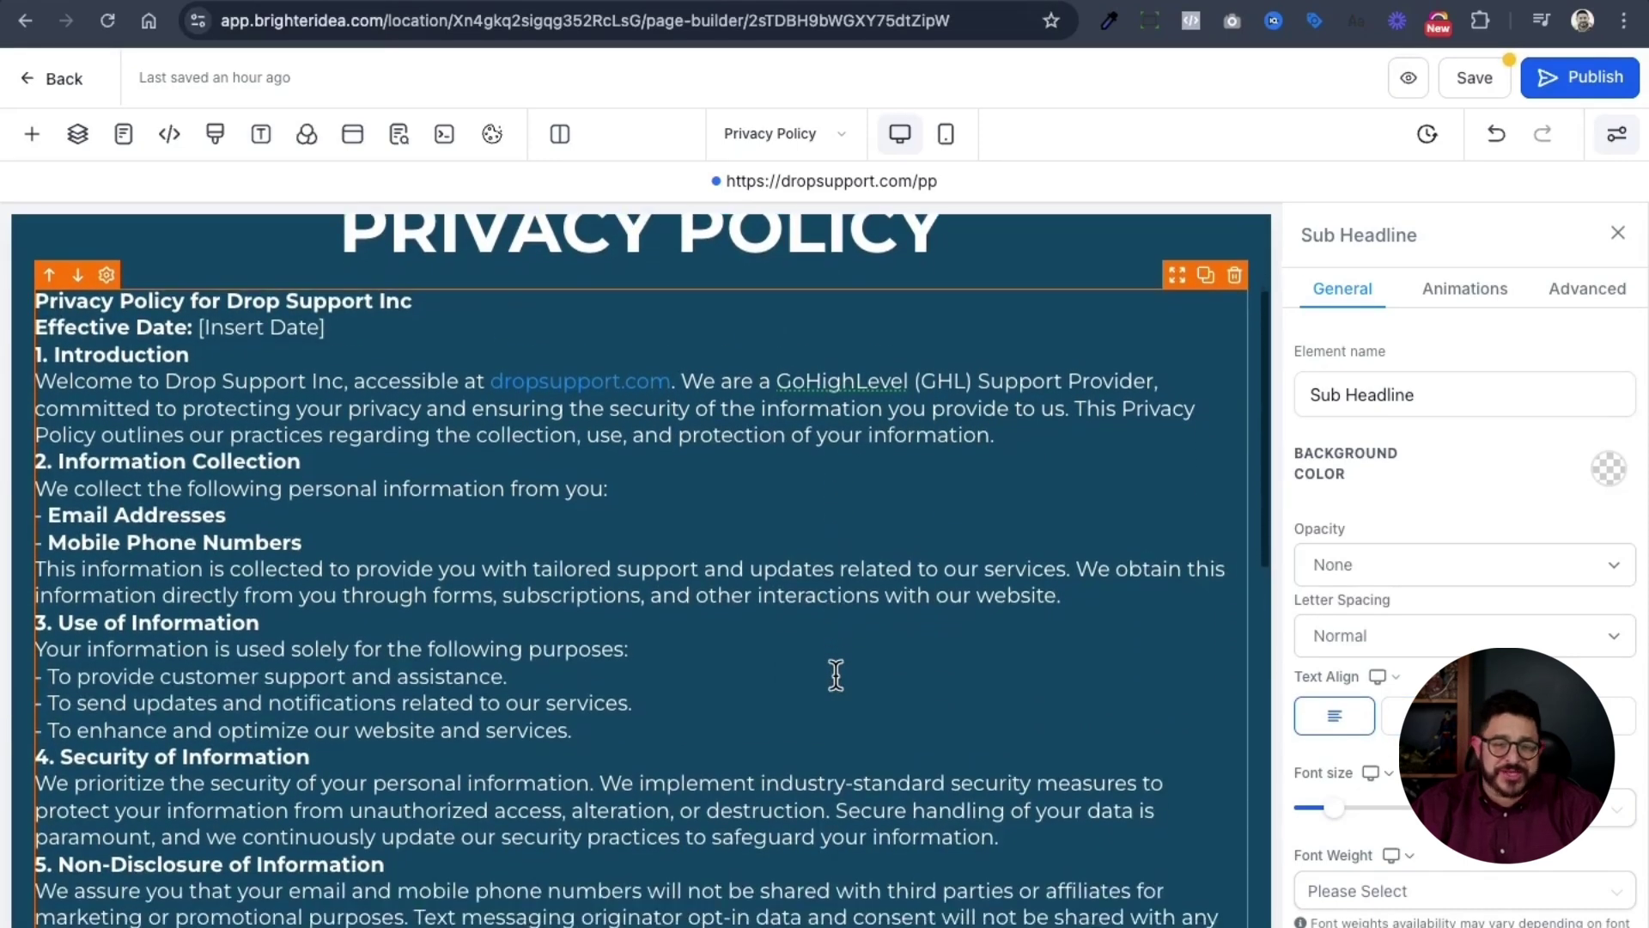
scroll(835, 672, "down", 2)
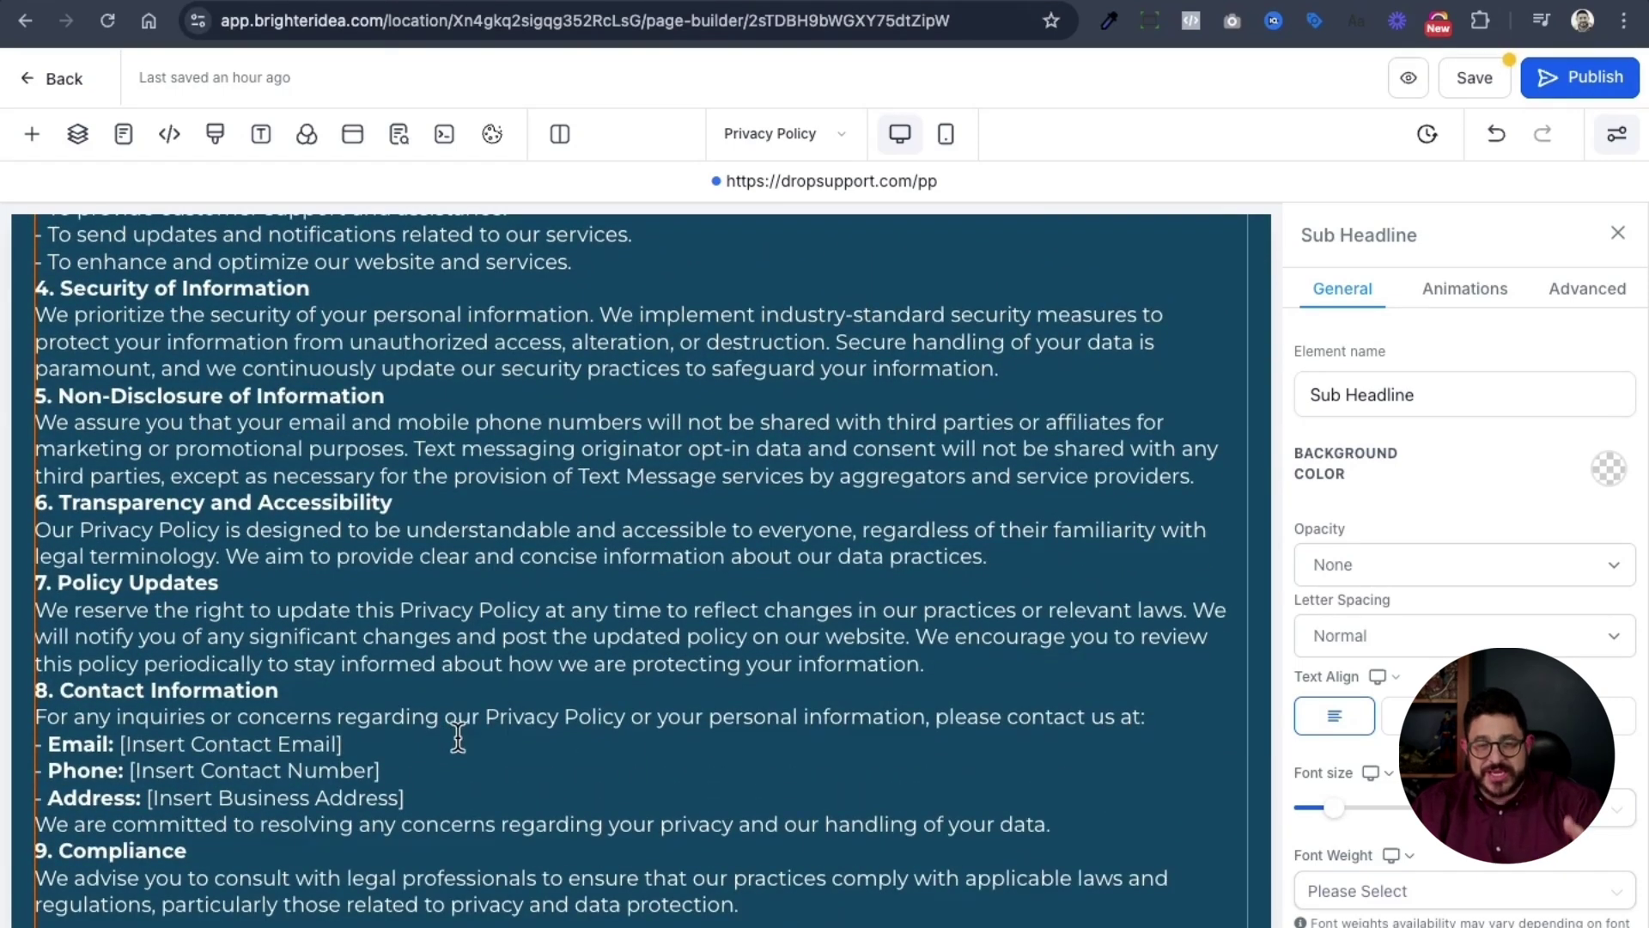
scroll(458, 739, "down", 6)
scroll(467, 739, "up", 1)
scroll(468, 715, "up", 12)
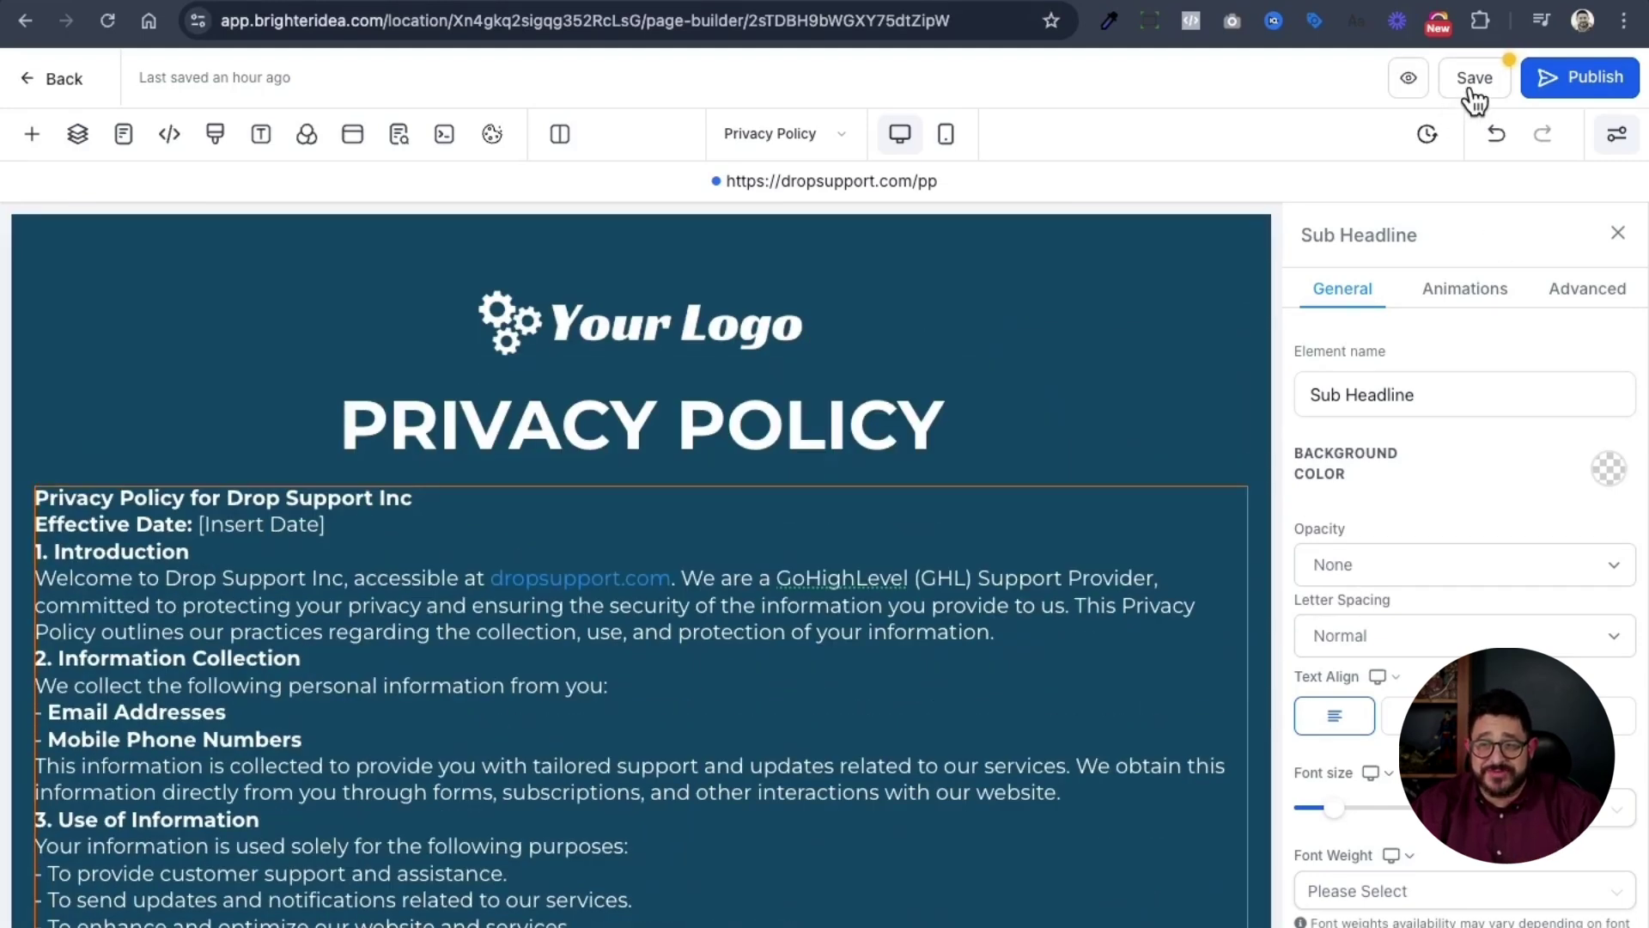
- Select the Terms and Conditions page's prompt paragraph and return to ChatGPT
left_click(843, 139)
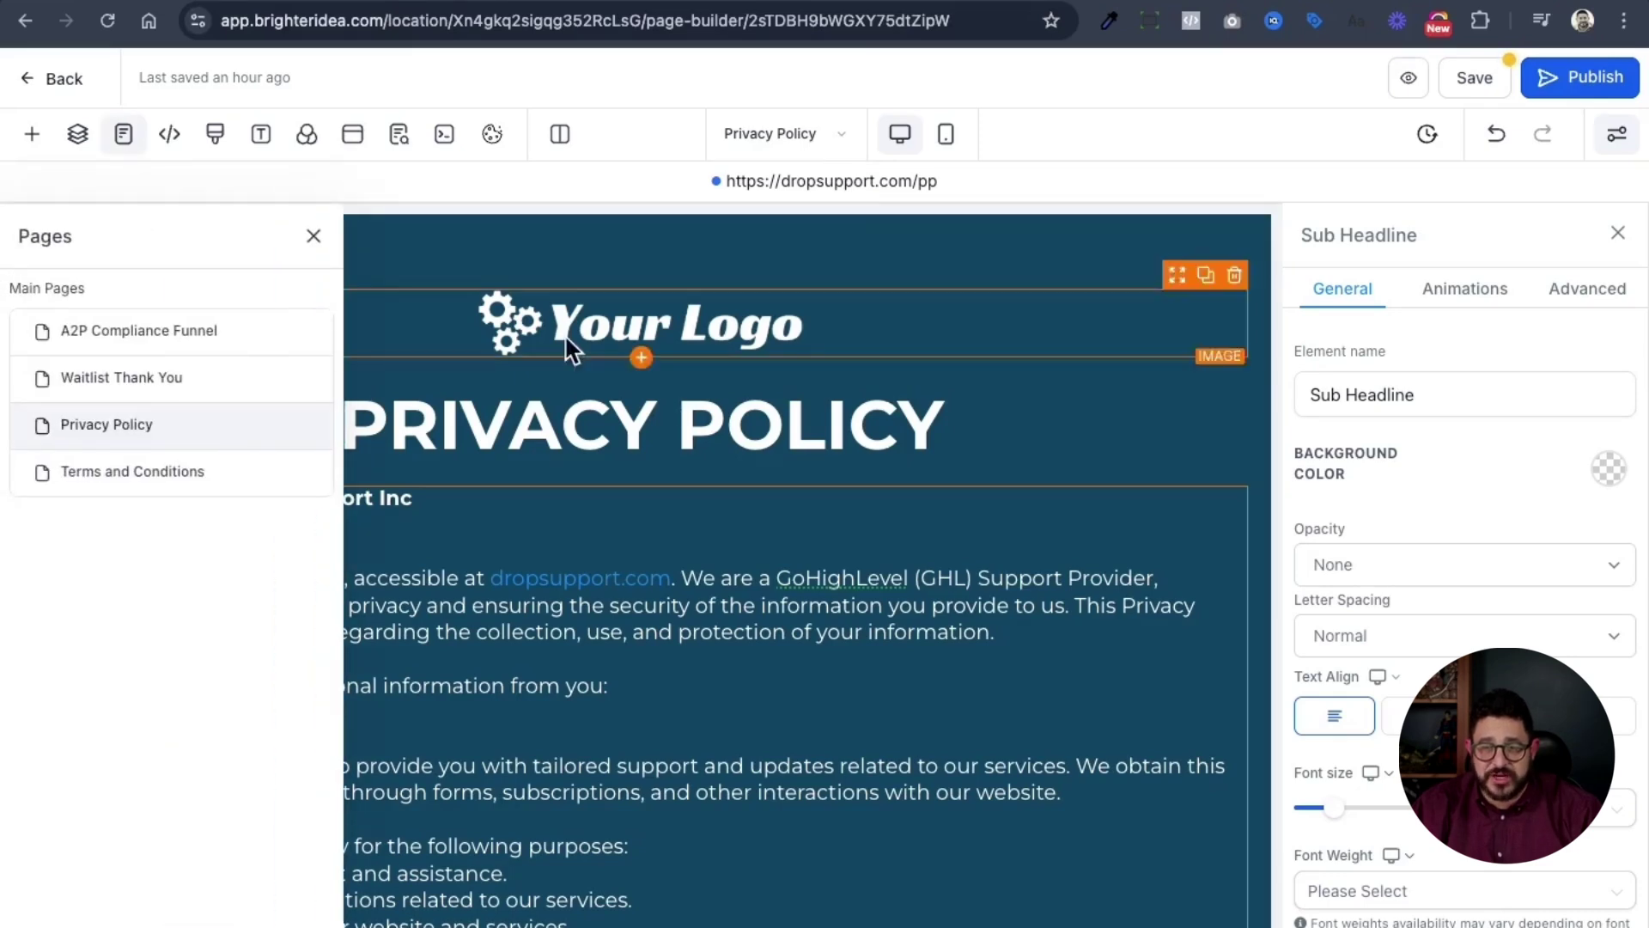
left_click(132, 472)
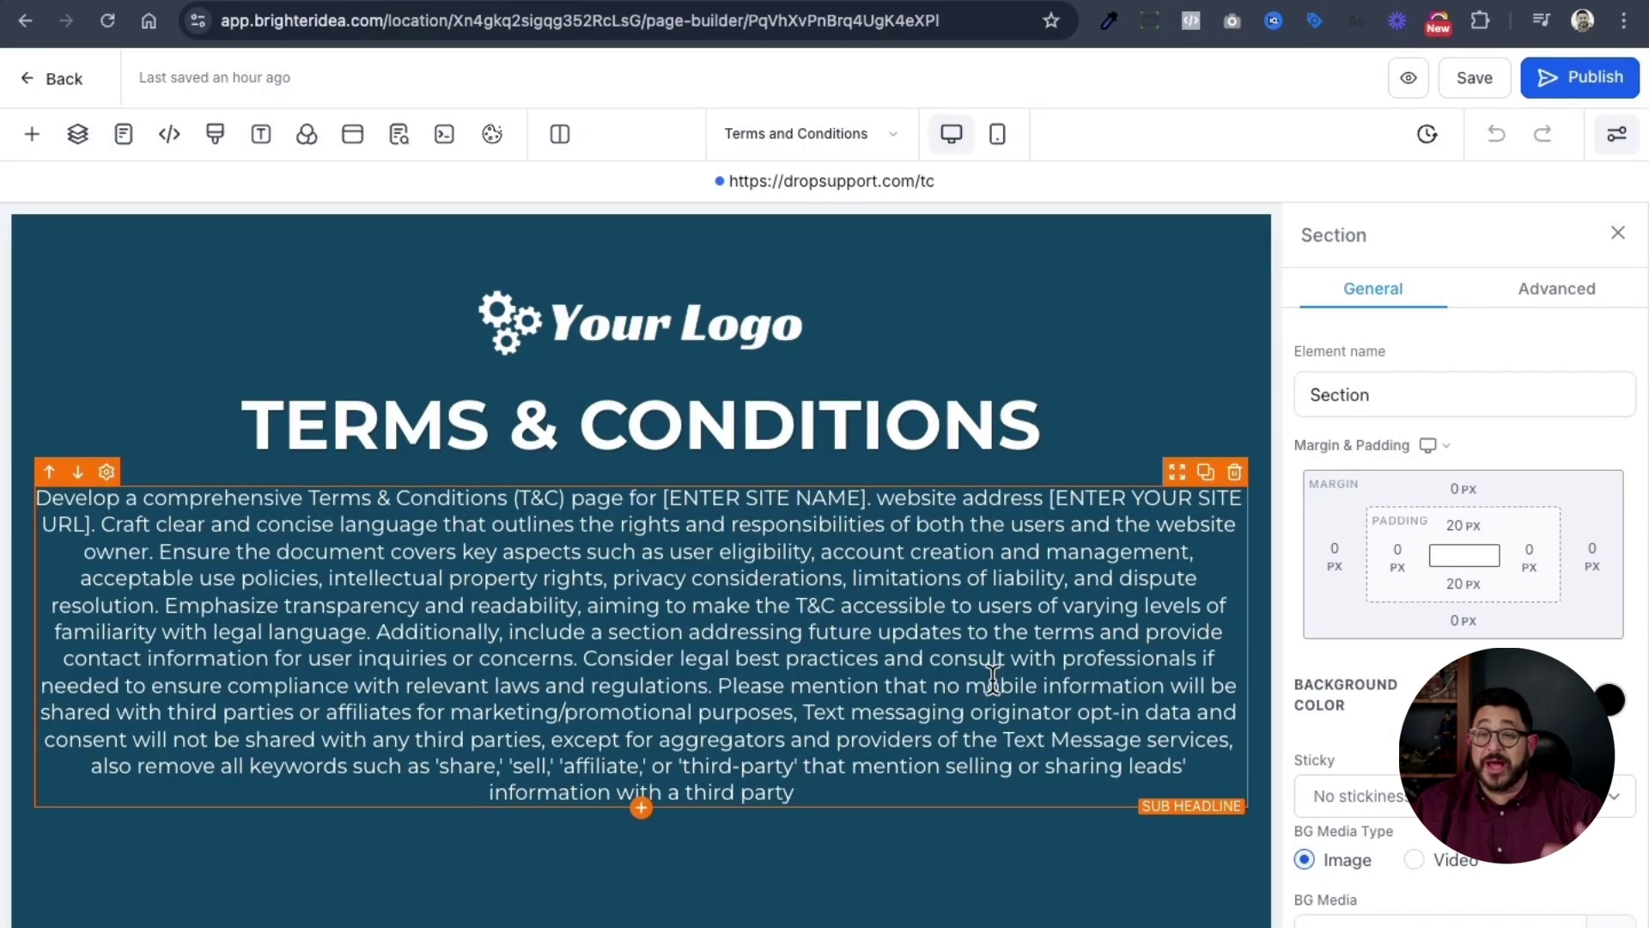
triple_click(921, 664)
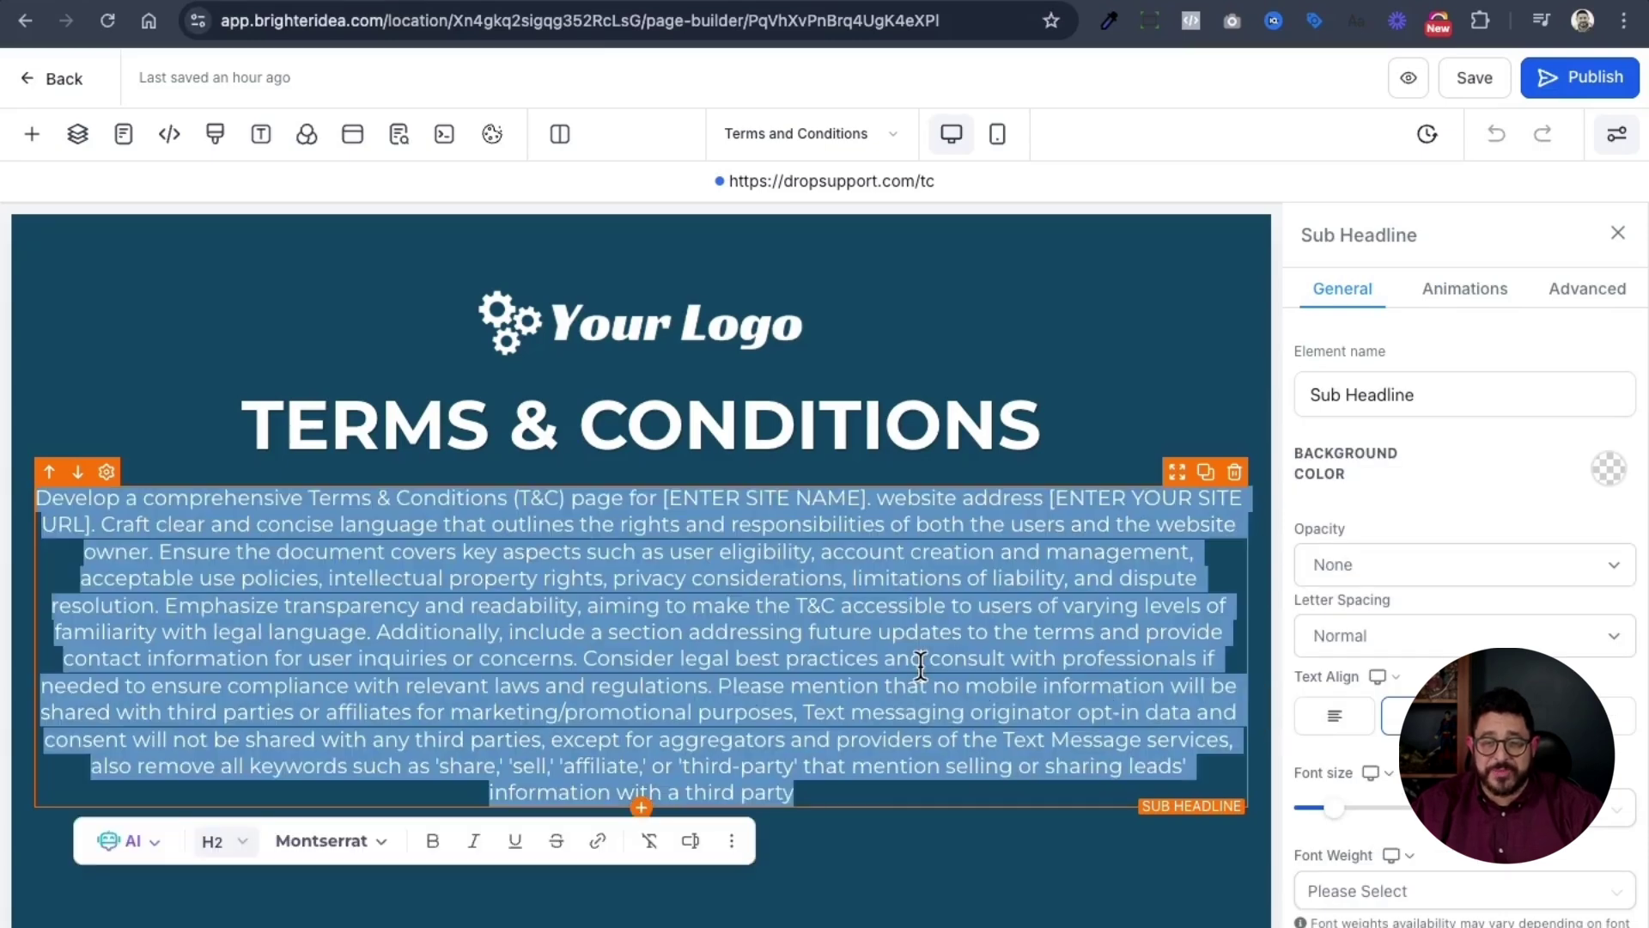
left_click(988, 5)
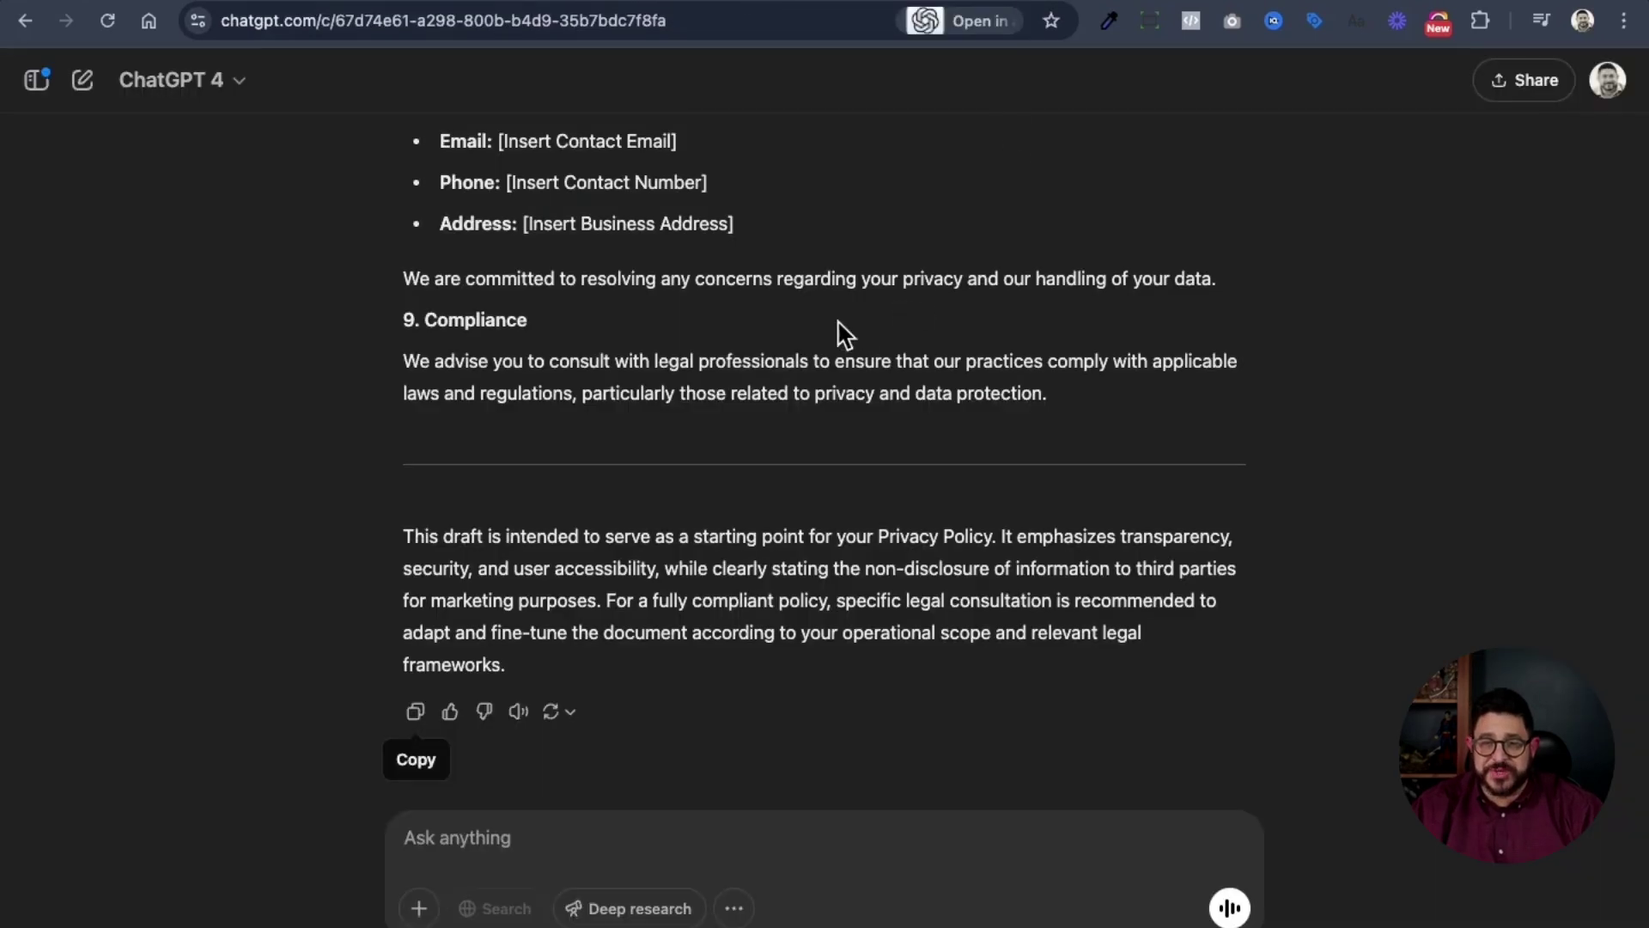
- In a new ChatGPT chat, submit the copied Terms and Conditions prompt
left_click(86, 84)
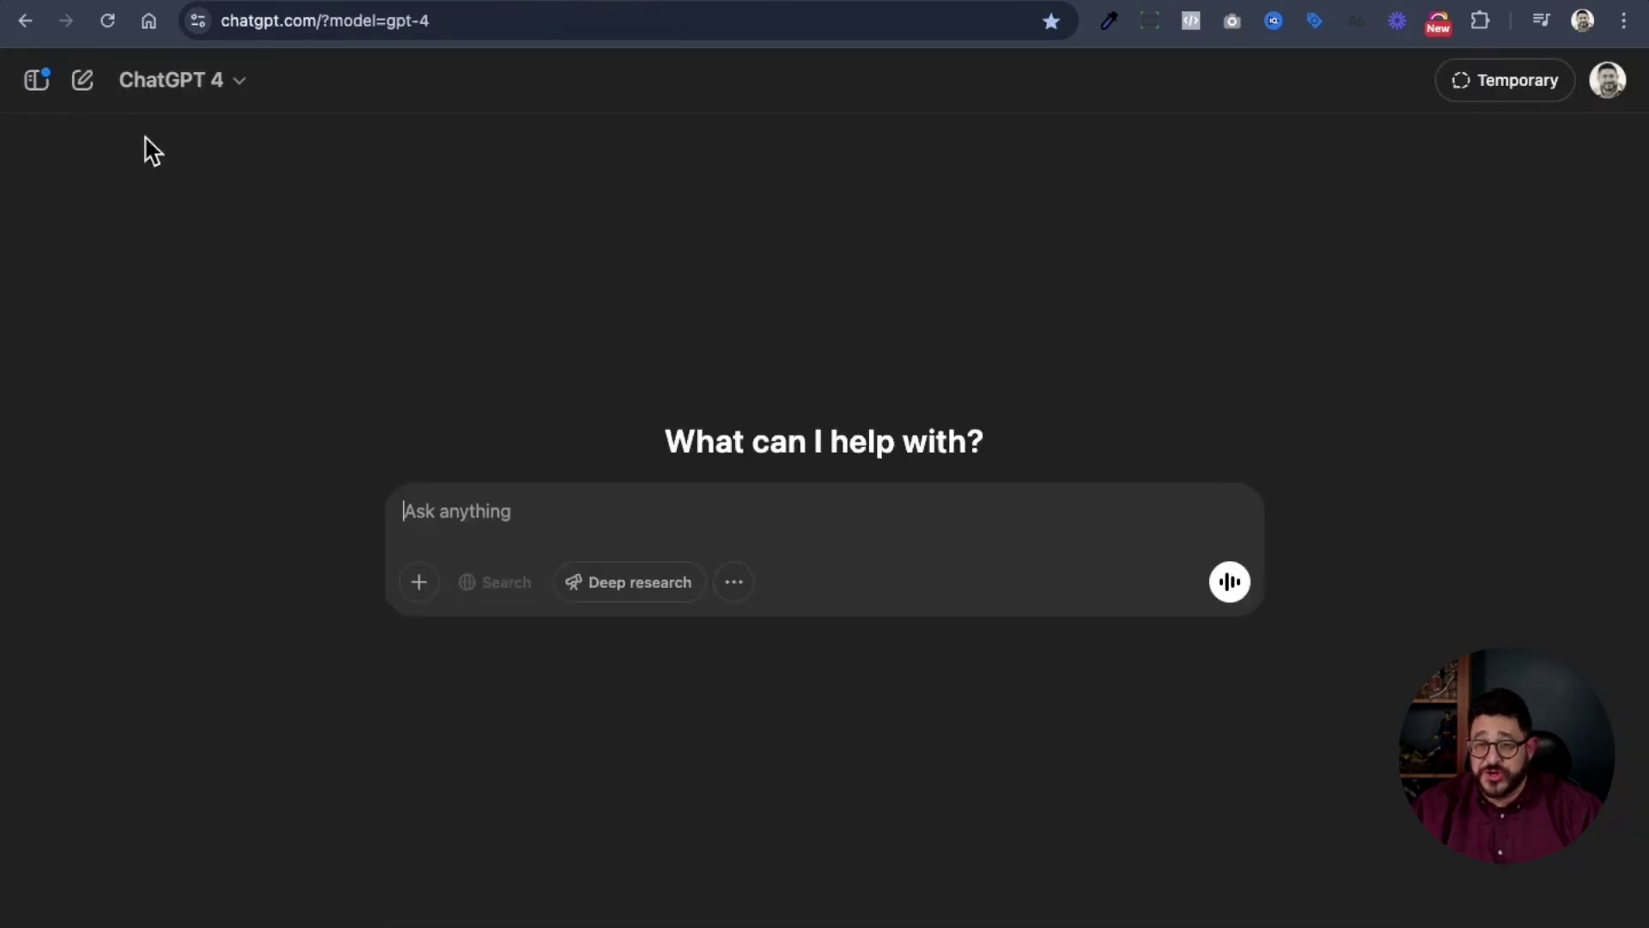
key("super+v")
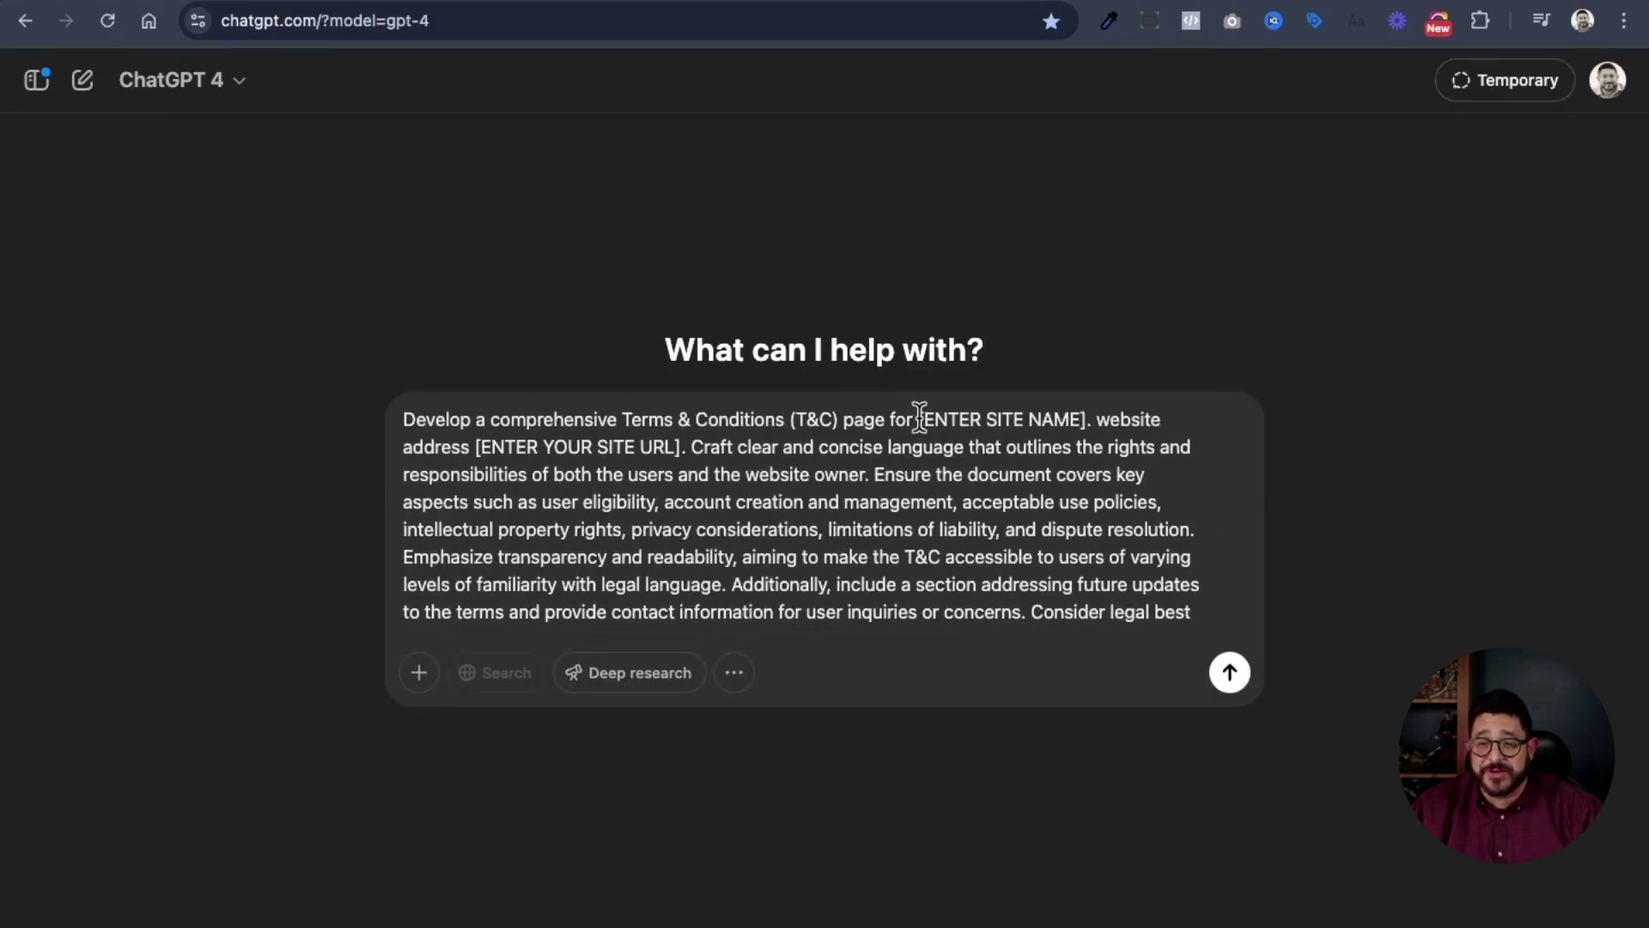
scroll(915, 419, "down", 3)
left_click(1230, 674)
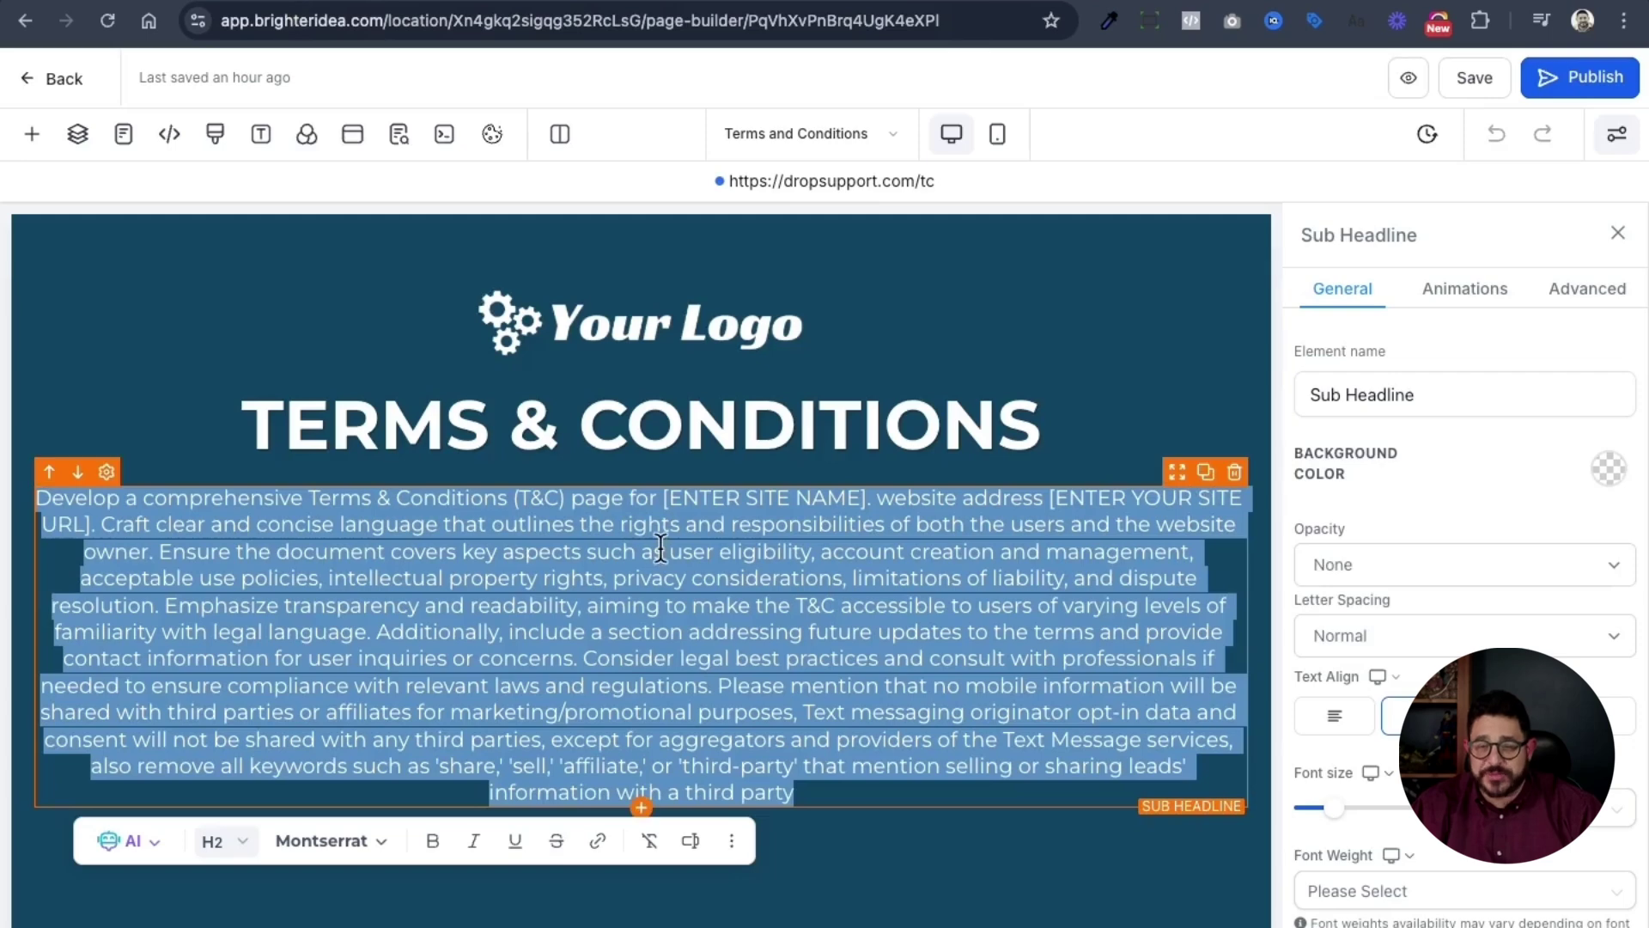
- Paste the drafted Drop Support Inc terms over the prompt and left-align the text
key("ctrl+v")
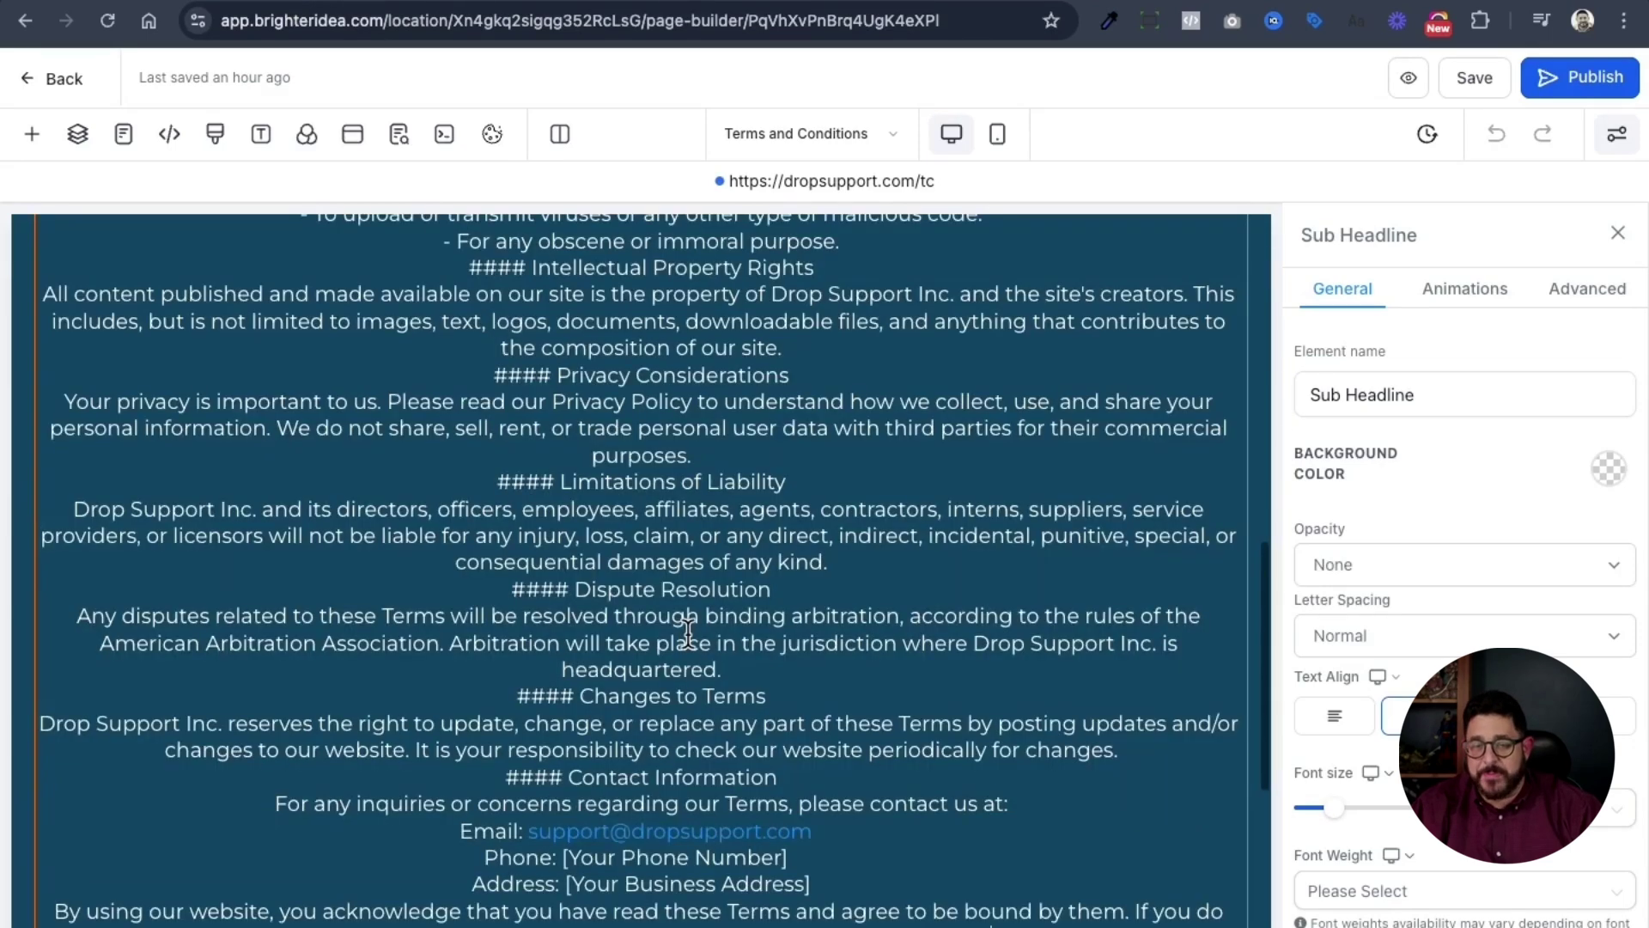
scroll(684, 636, "up", 4)
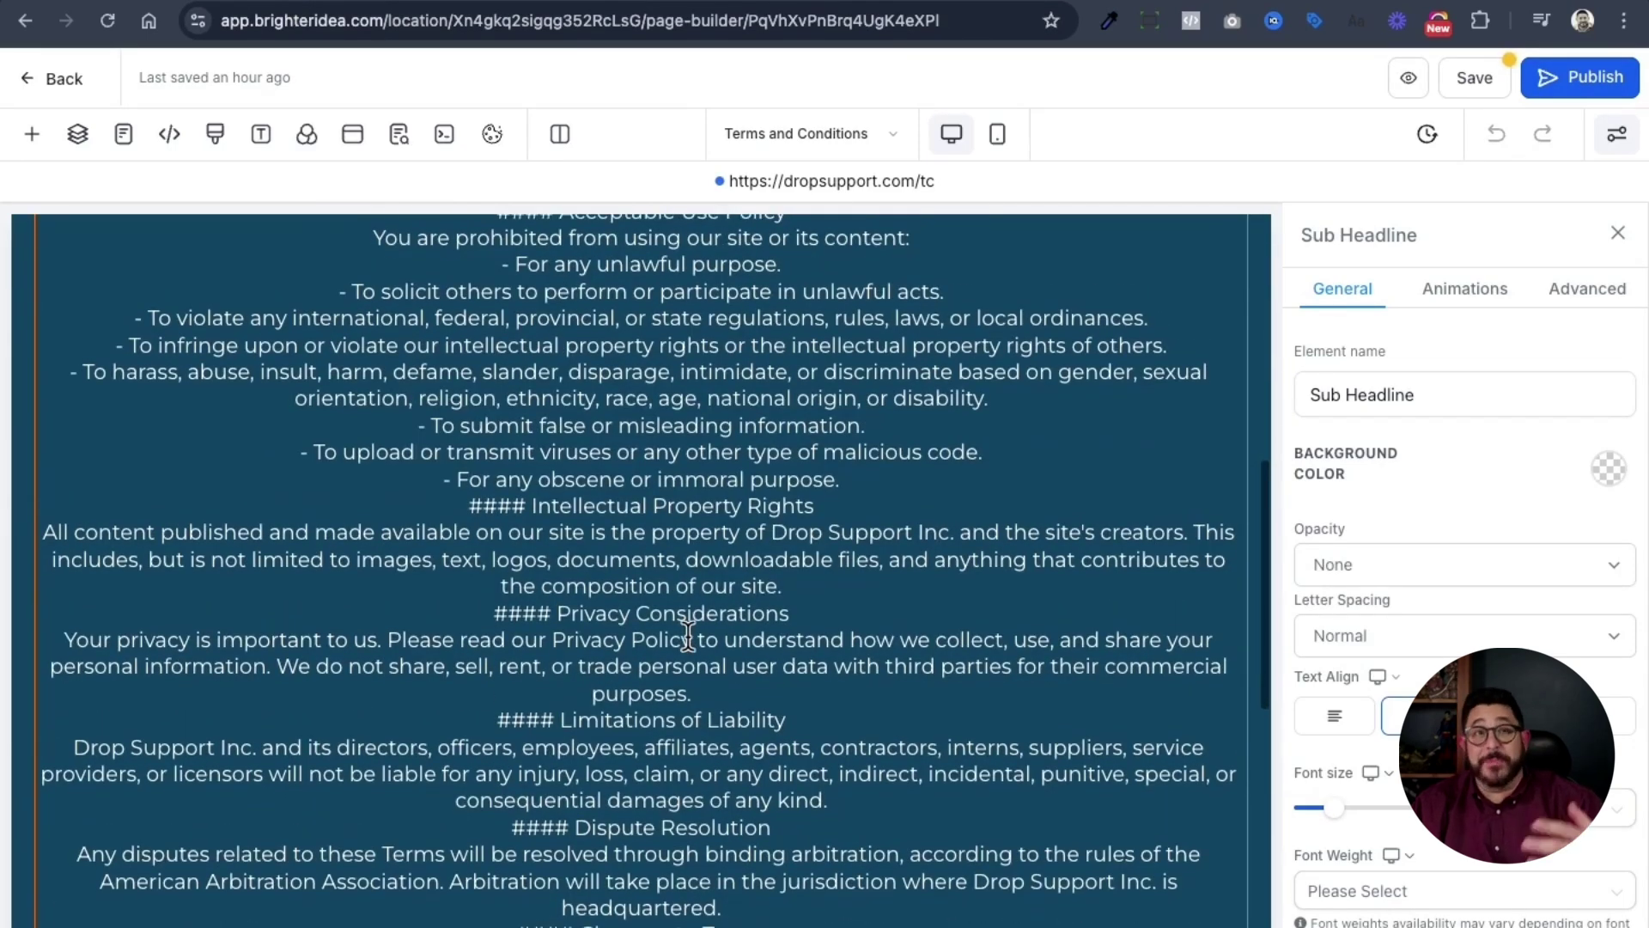
scroll(688, 635, "down", 5)
scroll(688, 636, "down", 2)
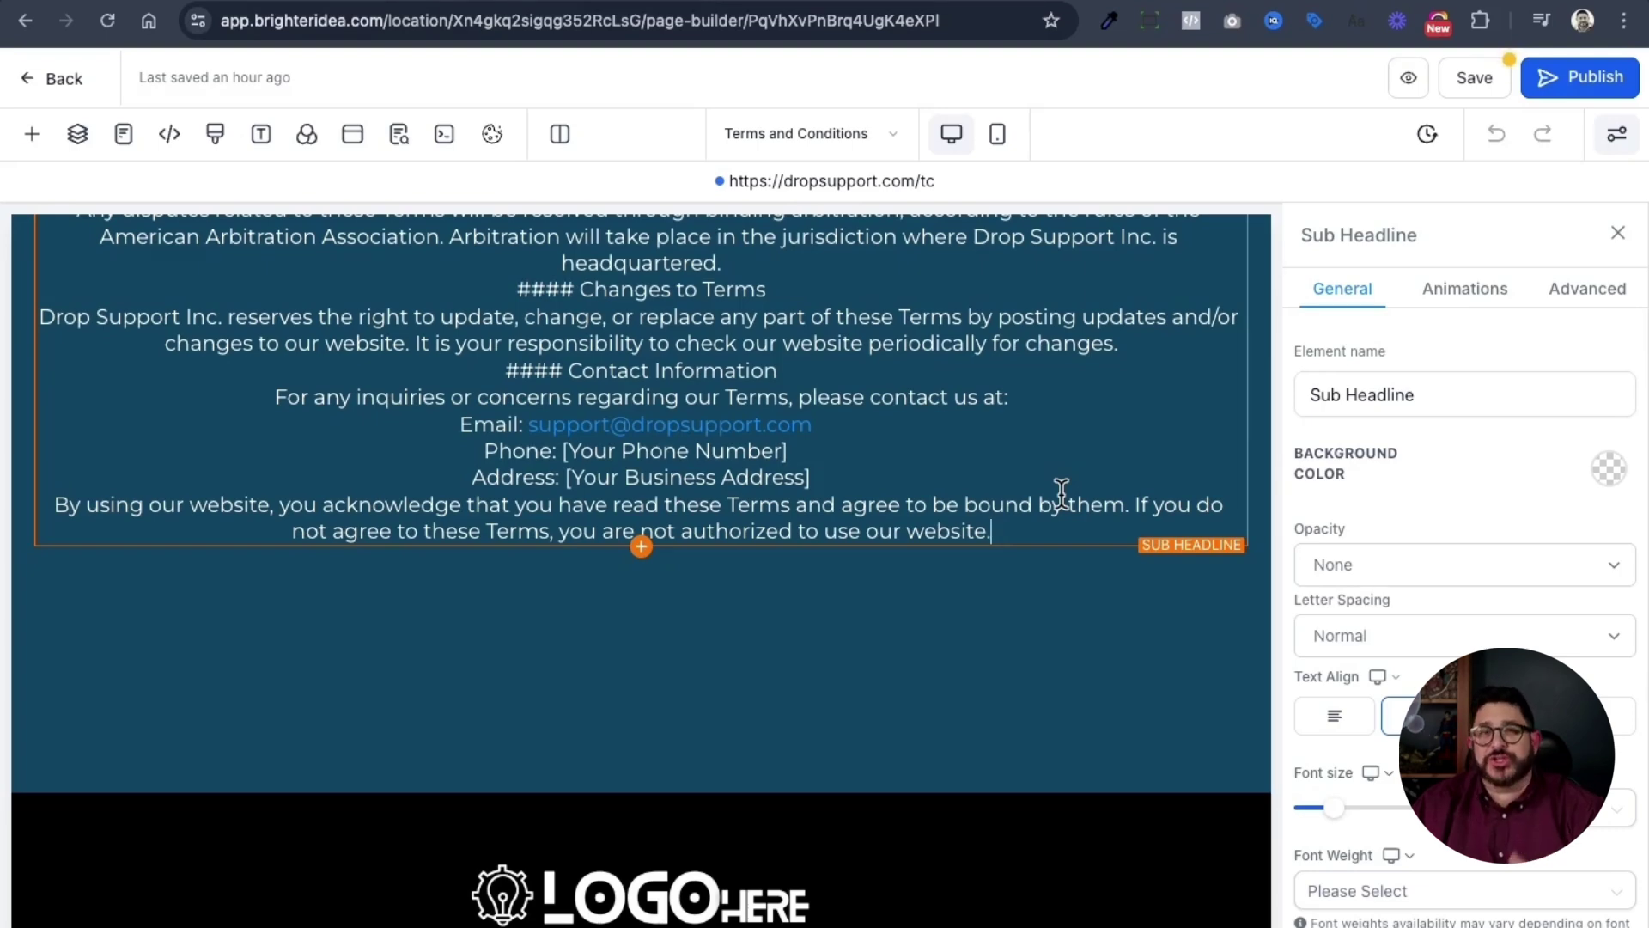
scroll(1061, 491, "up", 15)
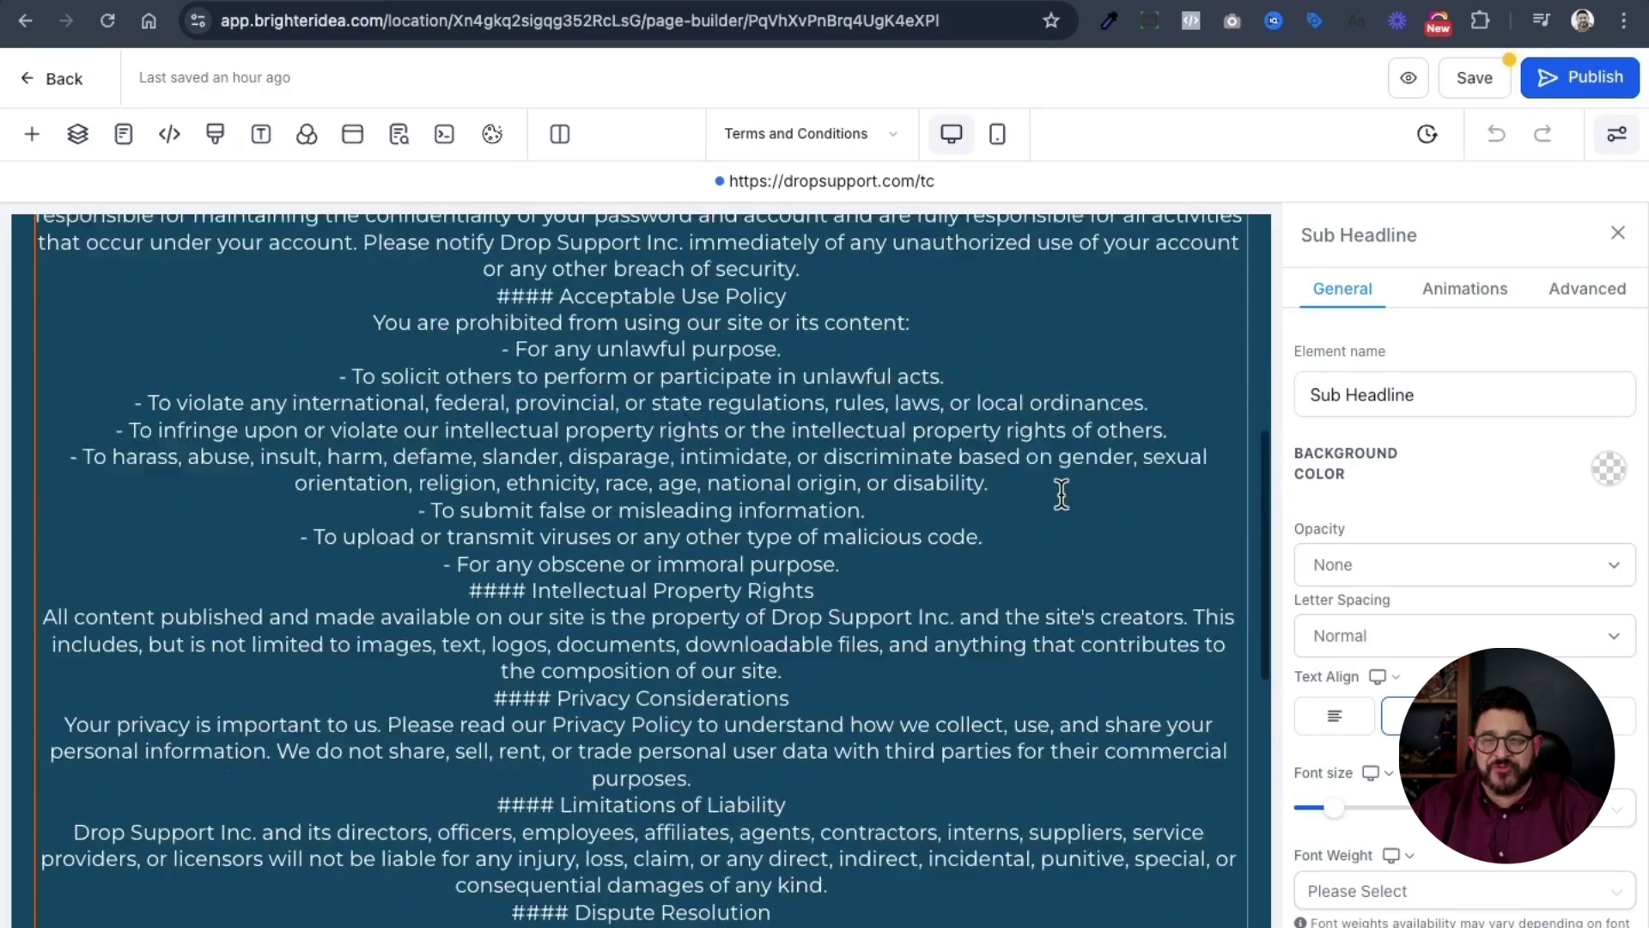
scroll(1062, 491, "up", 3)
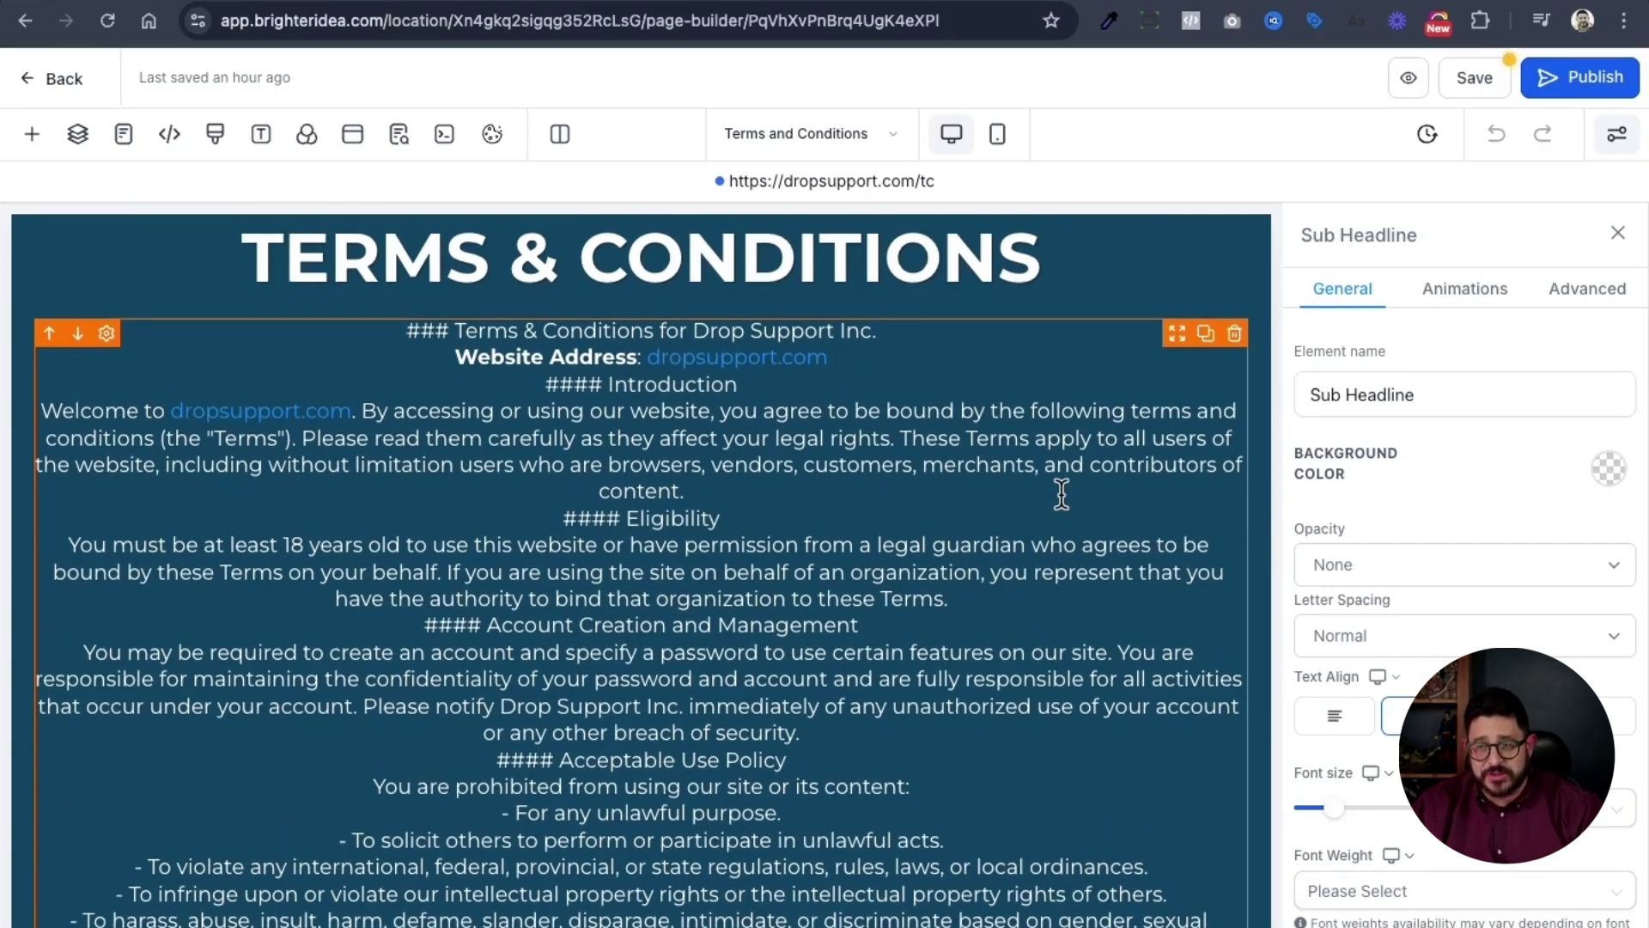
left_click(1335, 716)
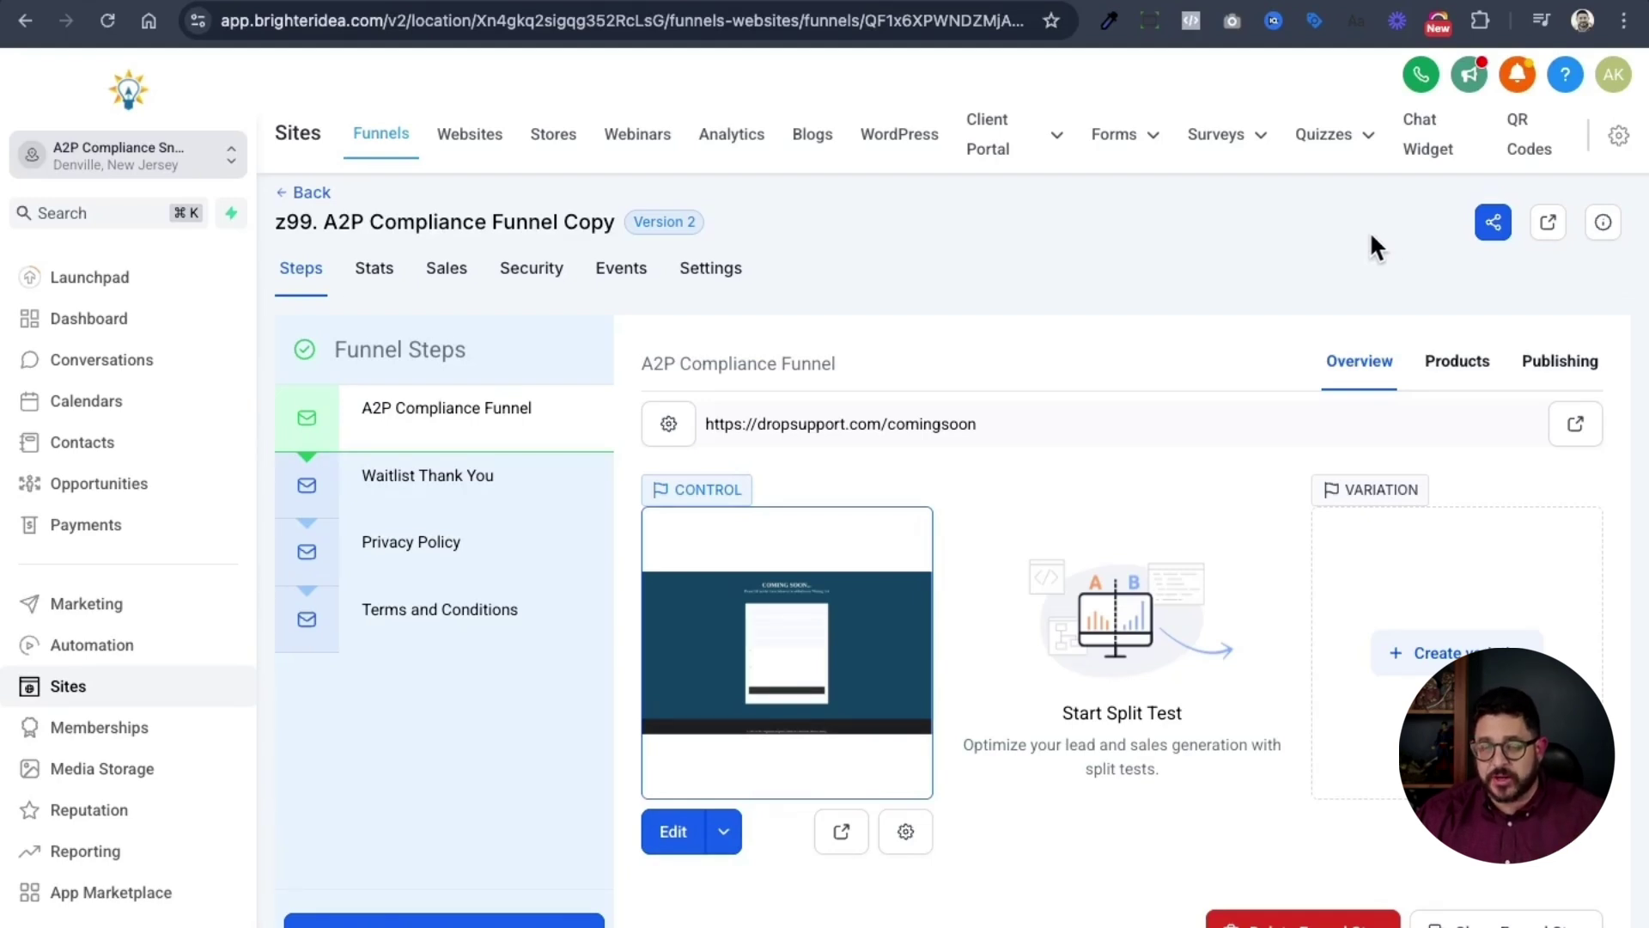
- Select the page URLs of the Privacy Policy and Terms and Conditions funnel steps
triple_click(959, 423)
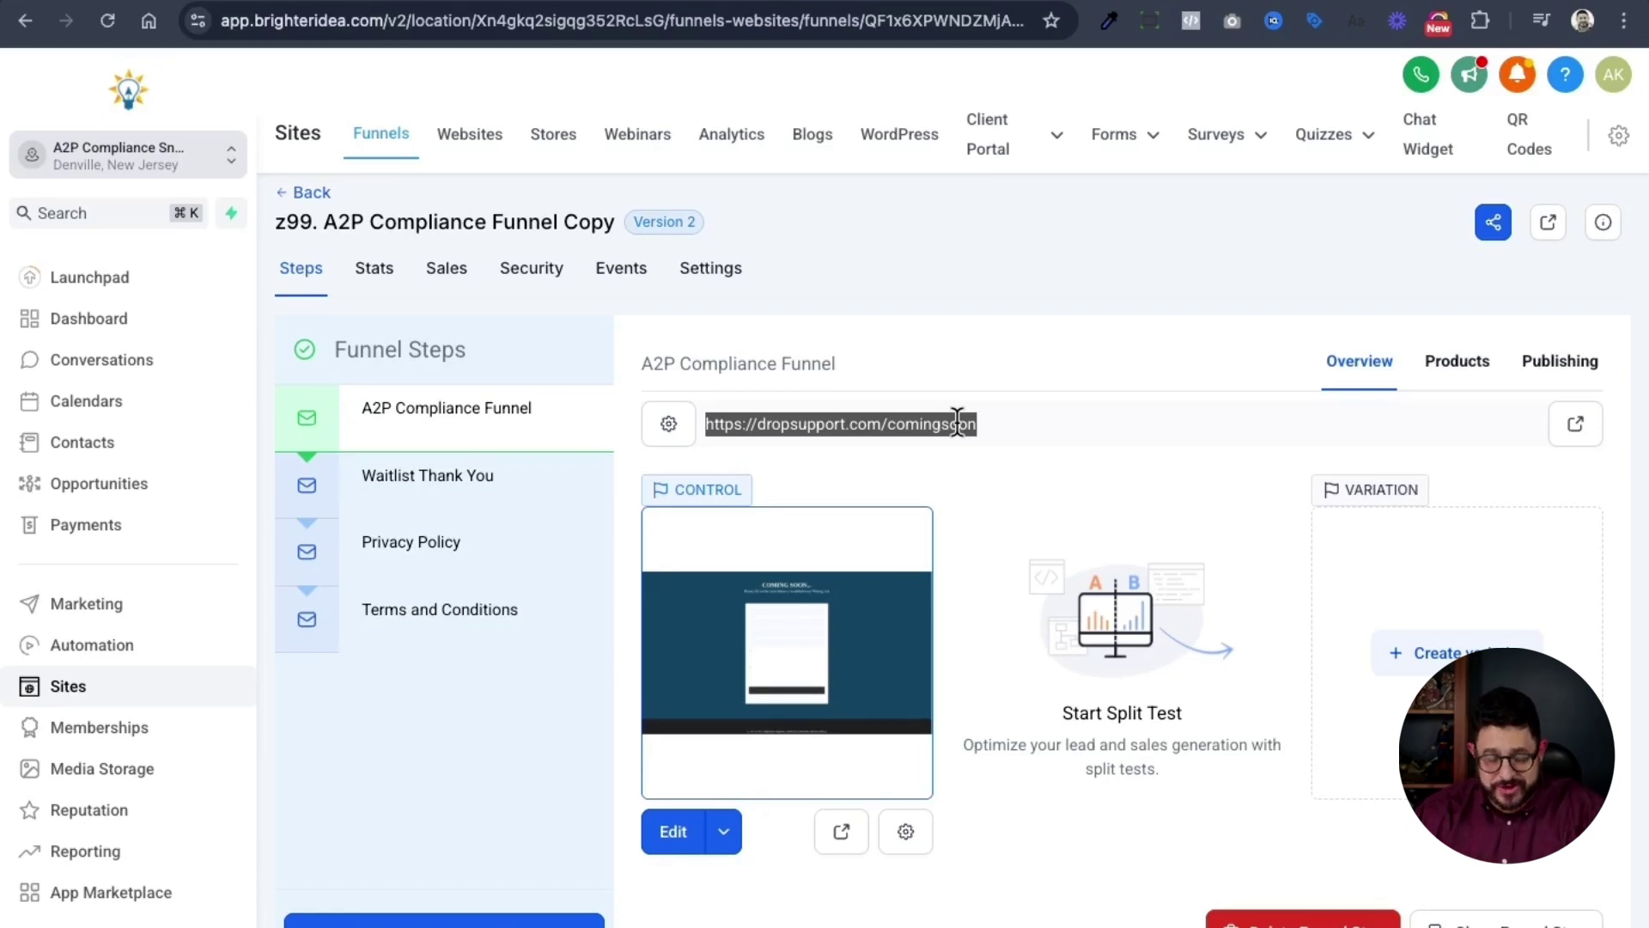
left_click(441, 556)
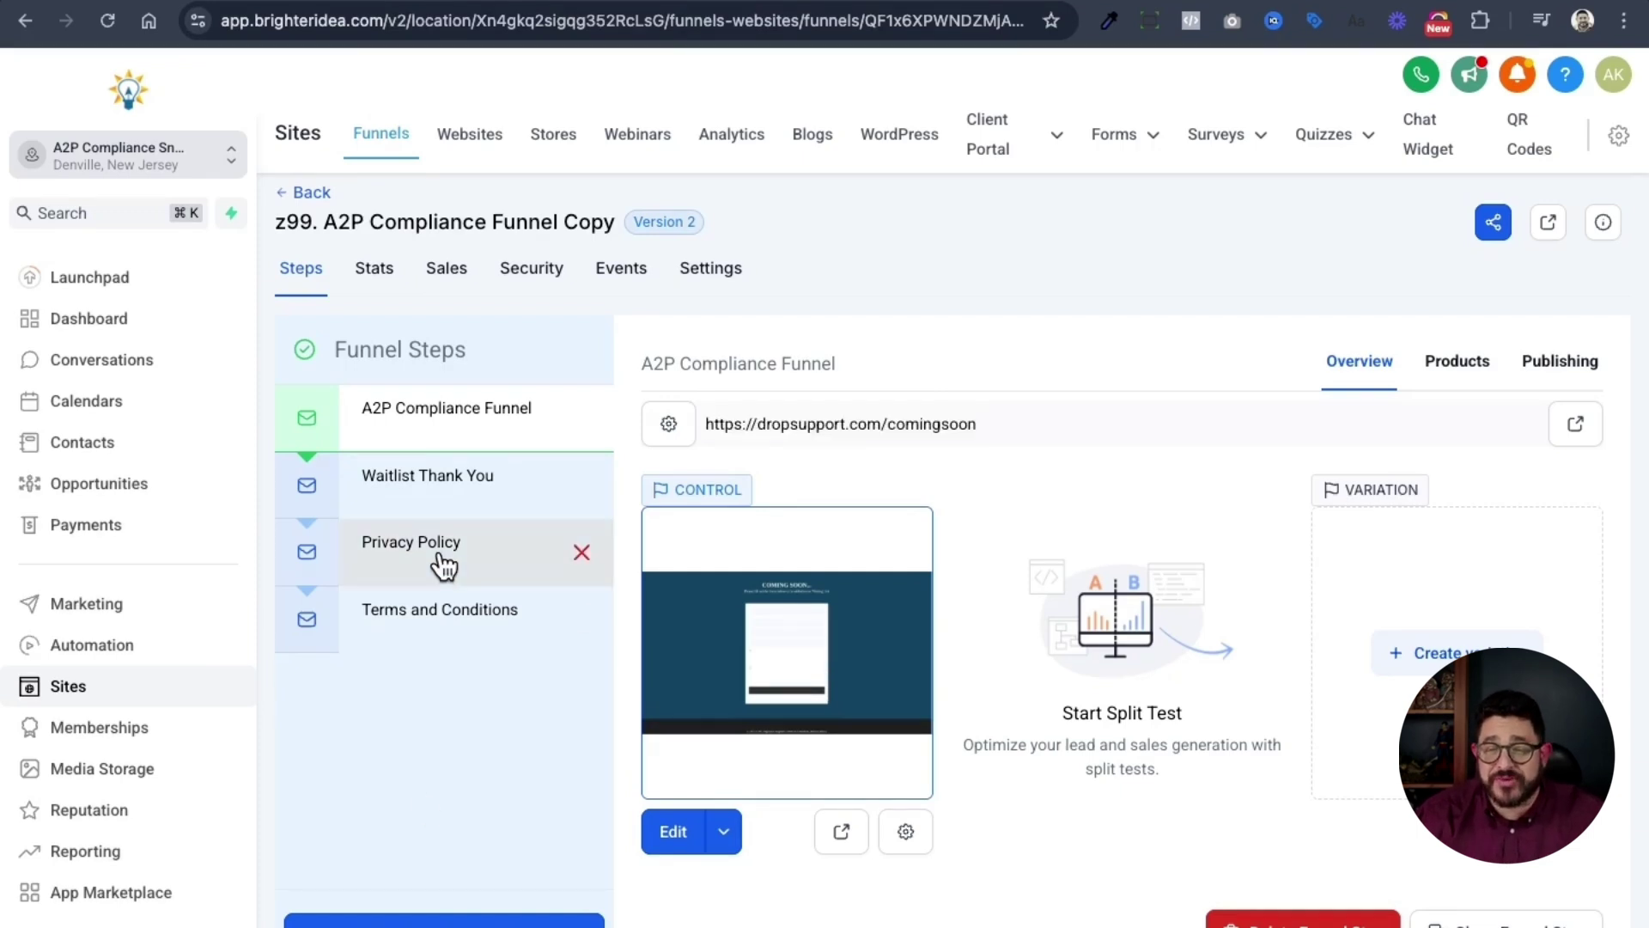
left_click(1015, 423)
key("super+c")
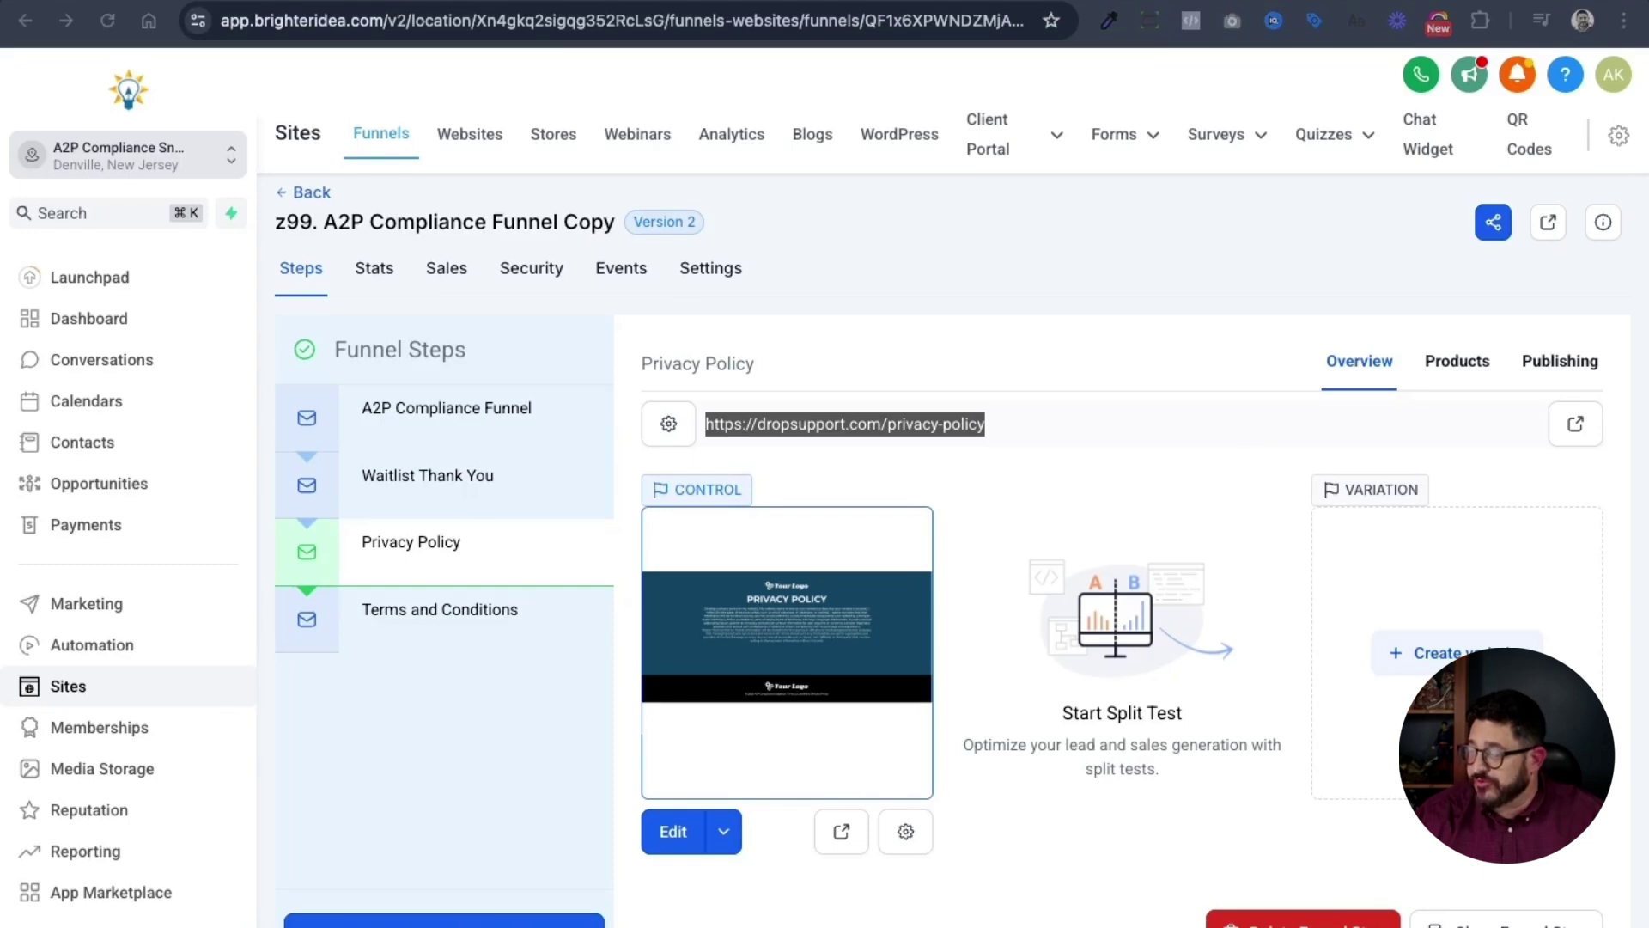
left_click(441, 632)
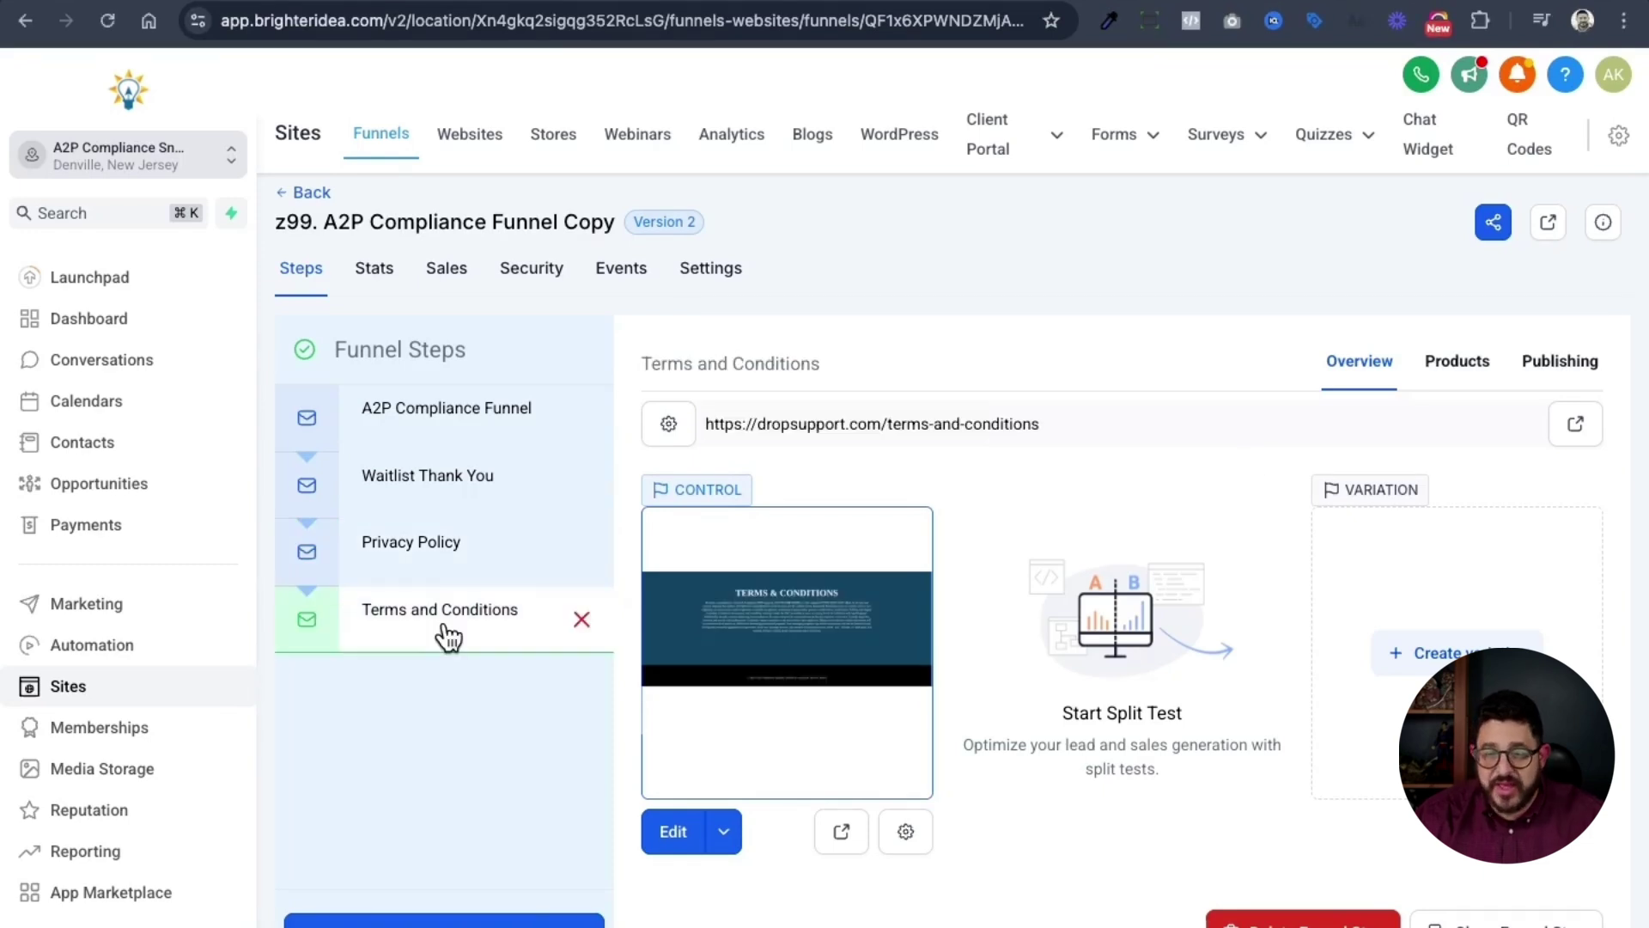
left_click(1084, 413)
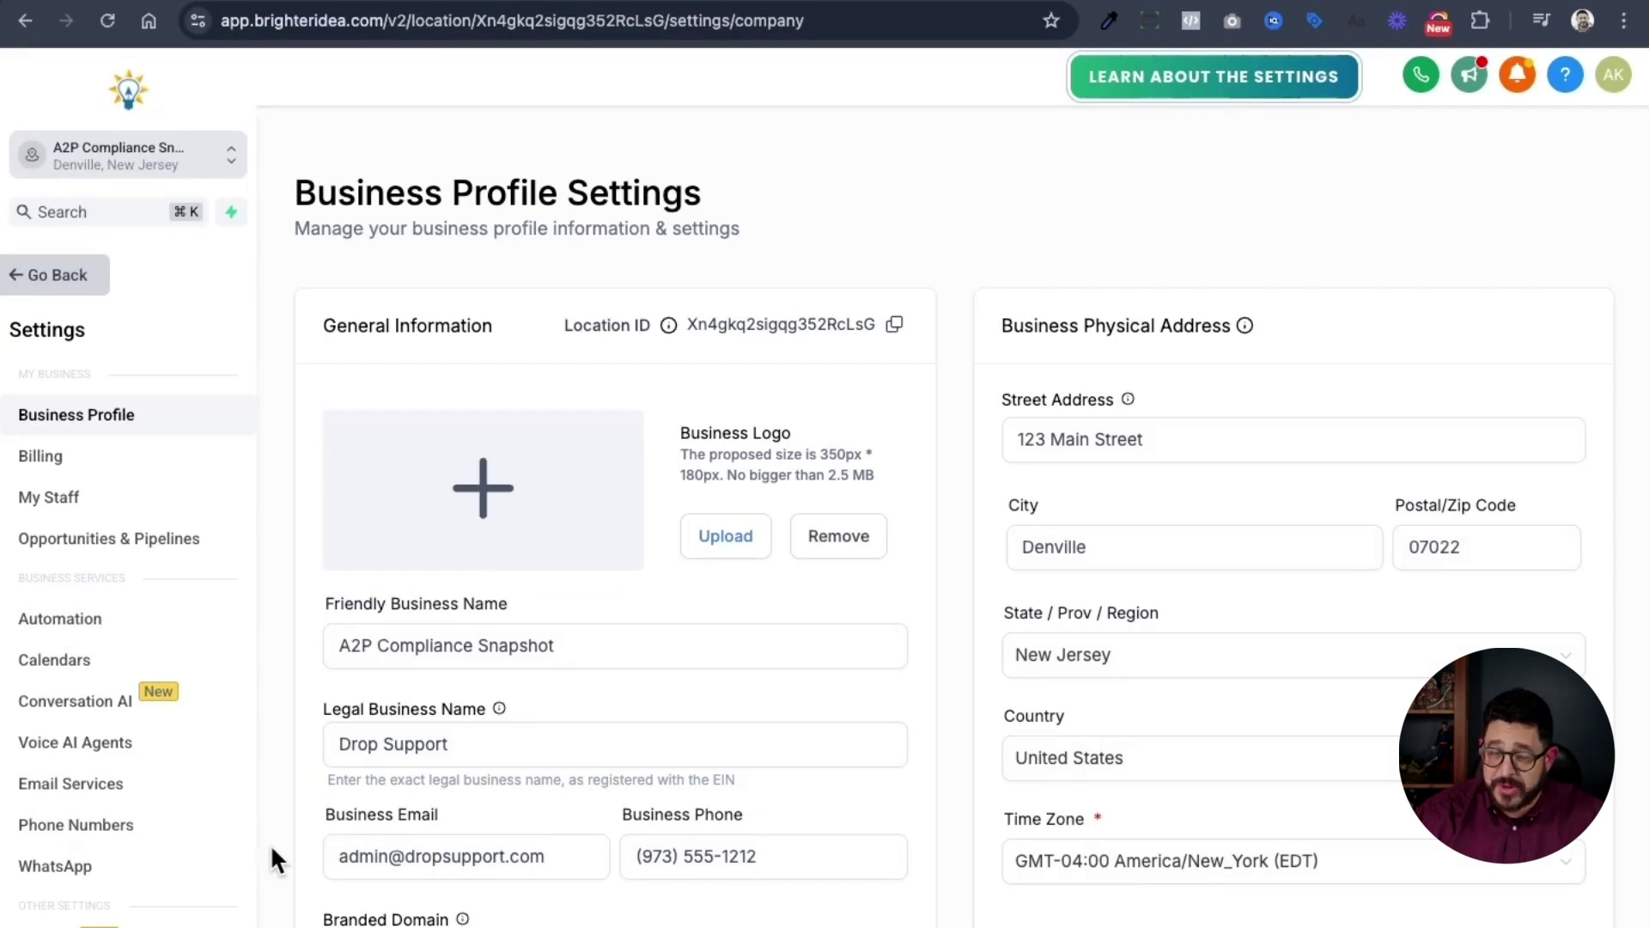
- Scroll the Settings sidebar down to Custom Values and open it
scroll(225, 840, "down", 3)
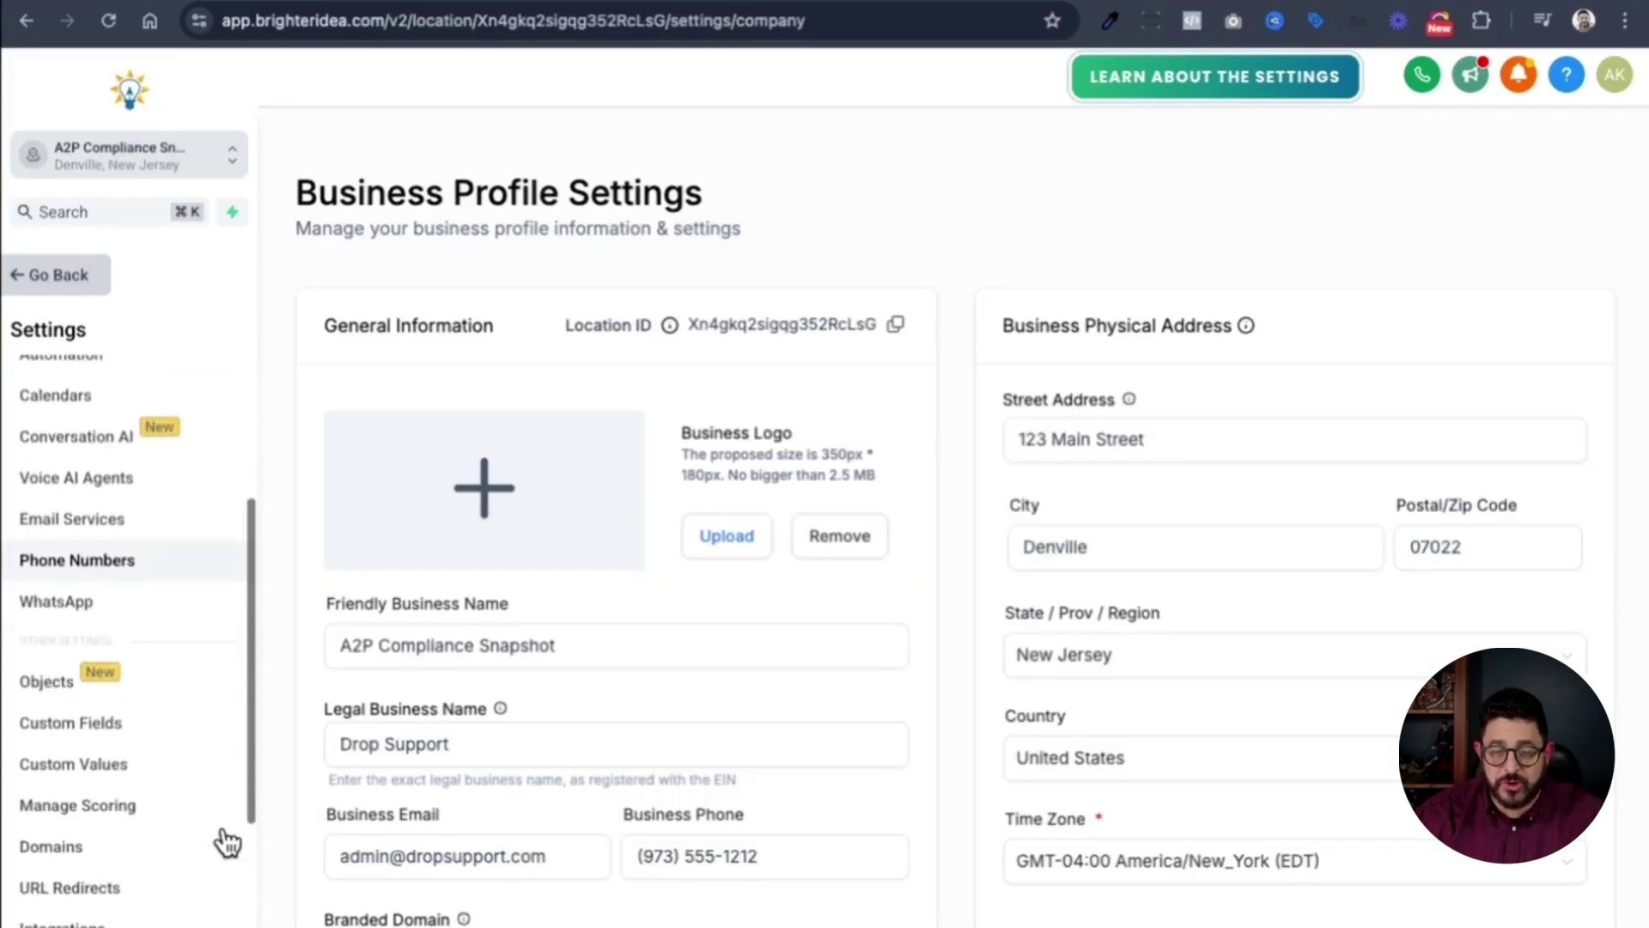
left_click(140, 779)
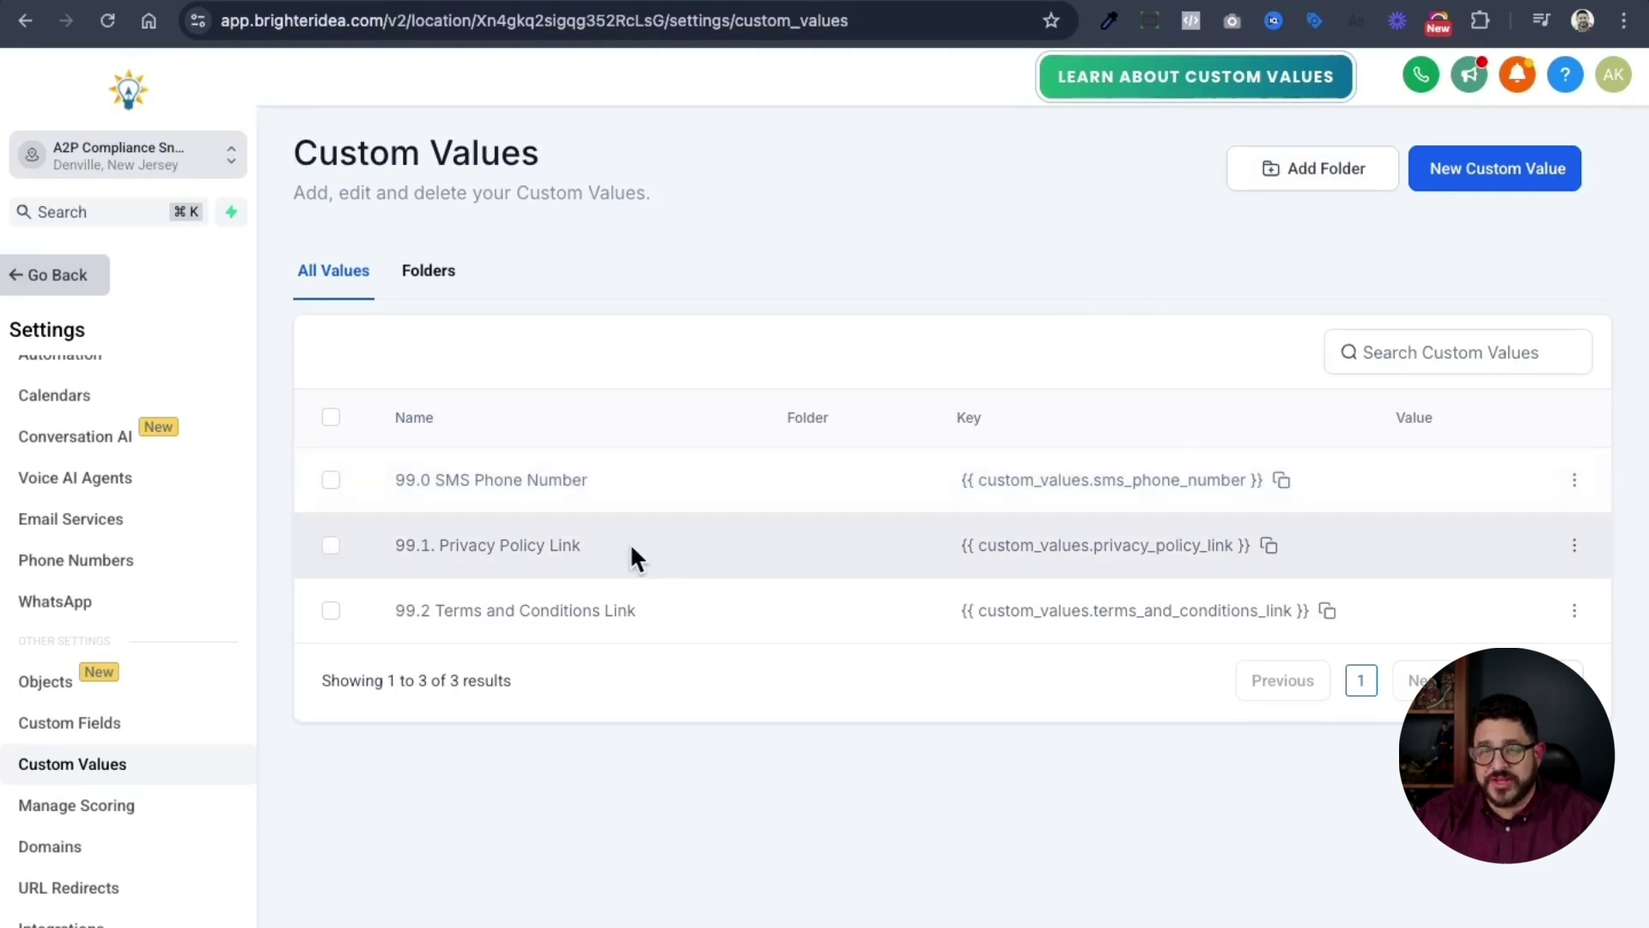
left_click(1574, 546)
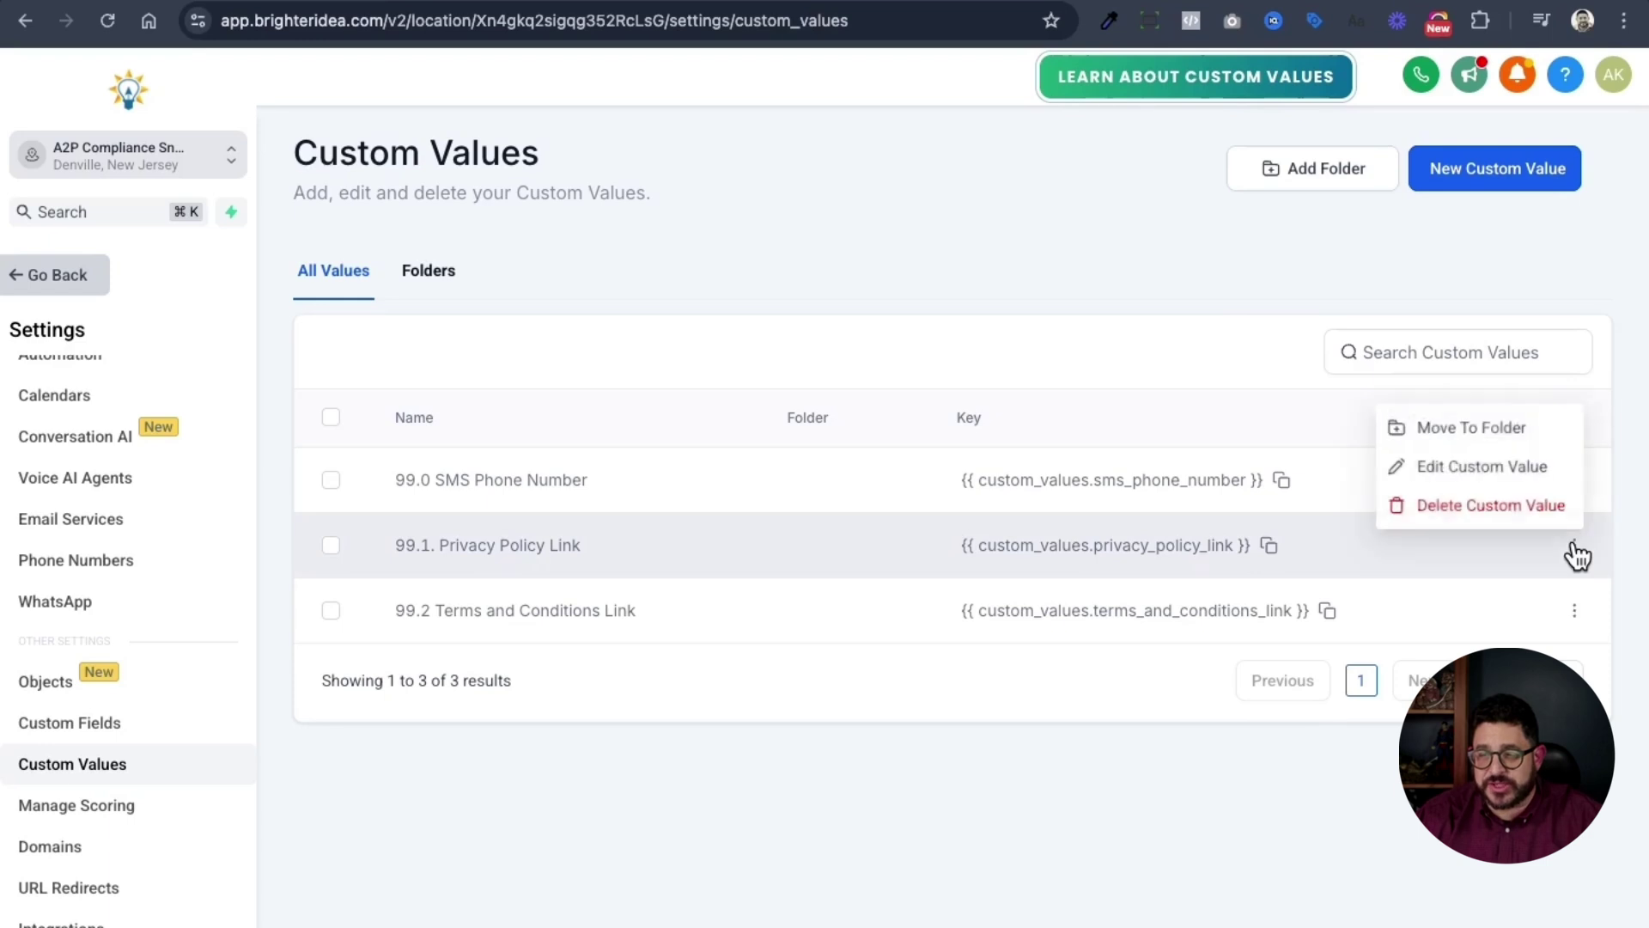
left_click(1482, 468)
left_click(758, 558)
key("super+v")
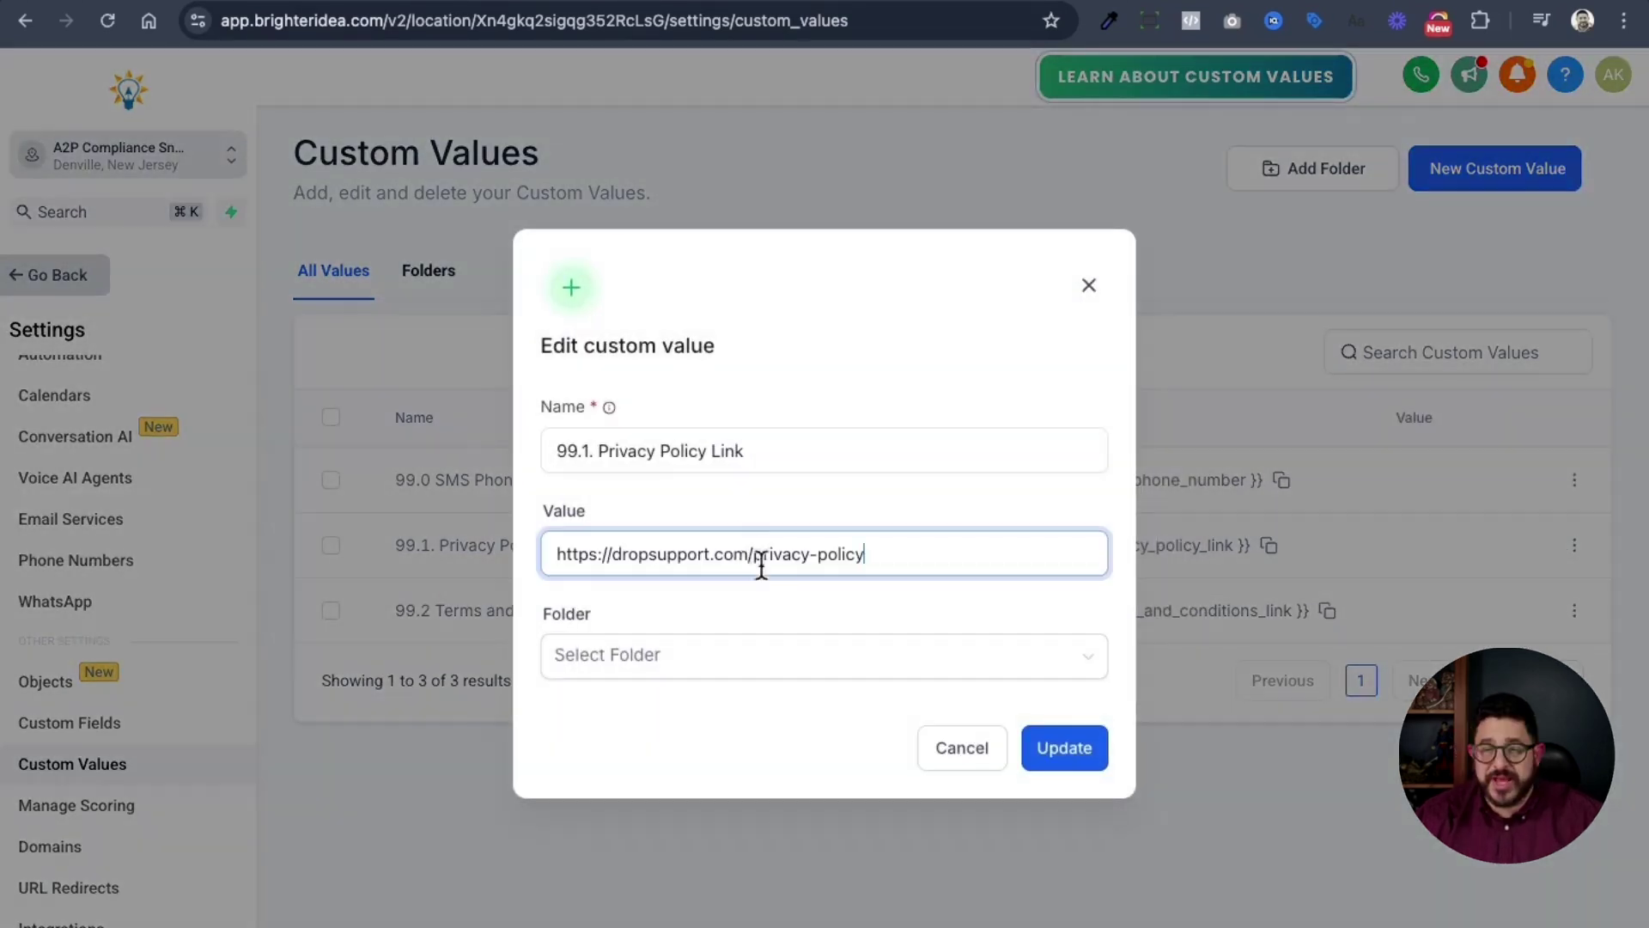
left_click(1065, 749)
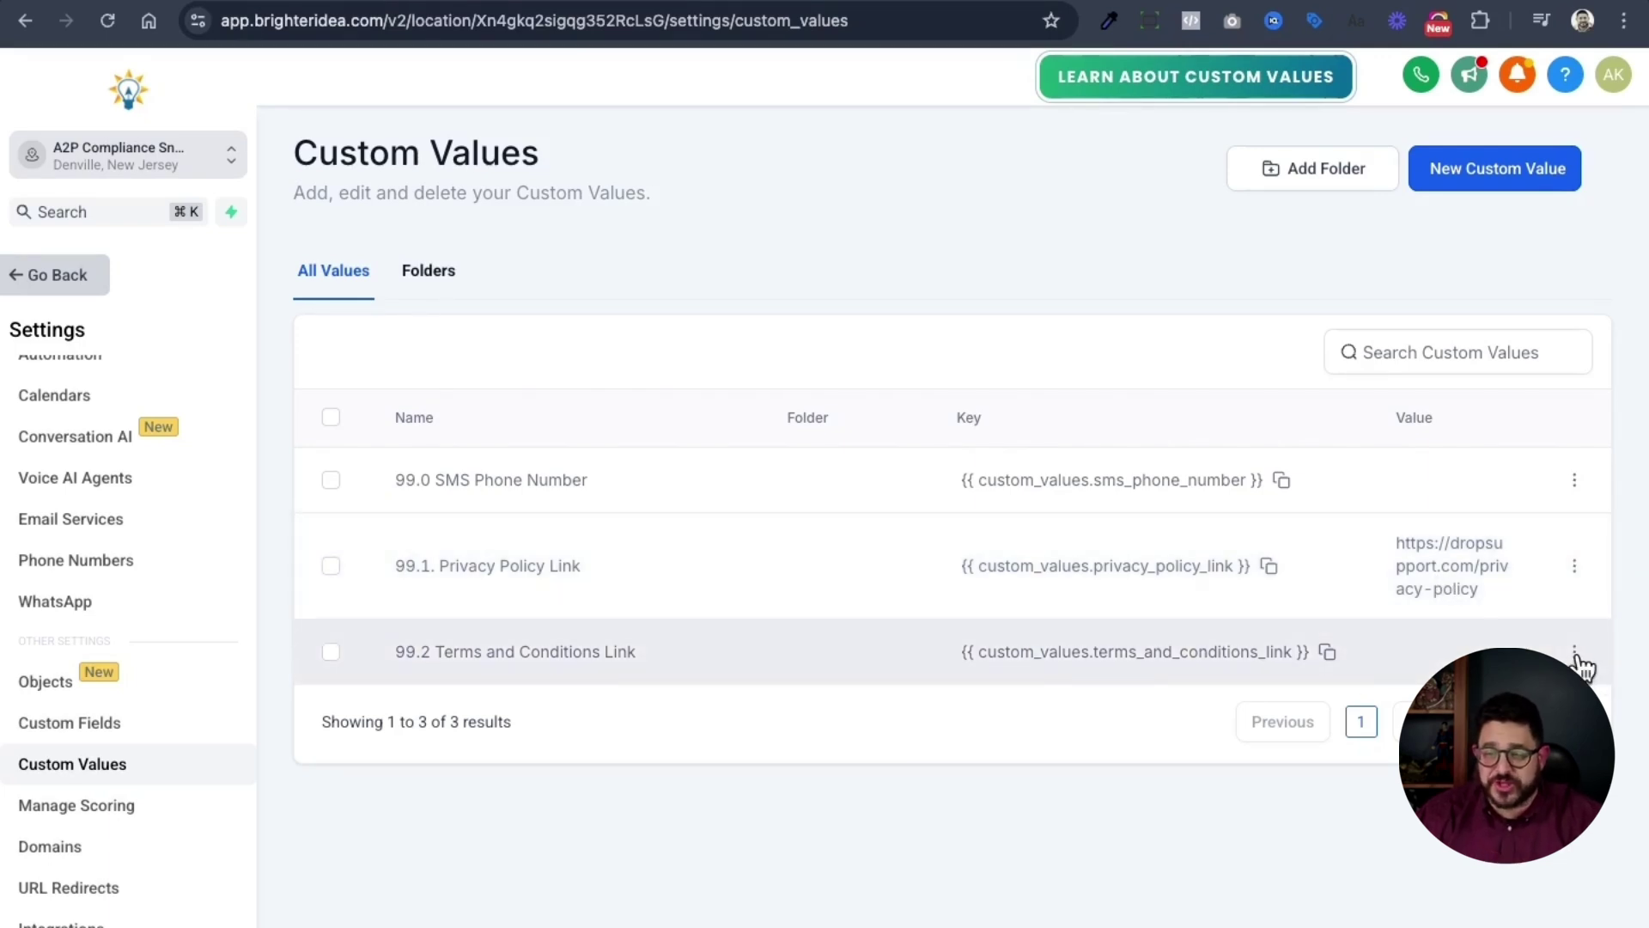
left_click(1575, 653)
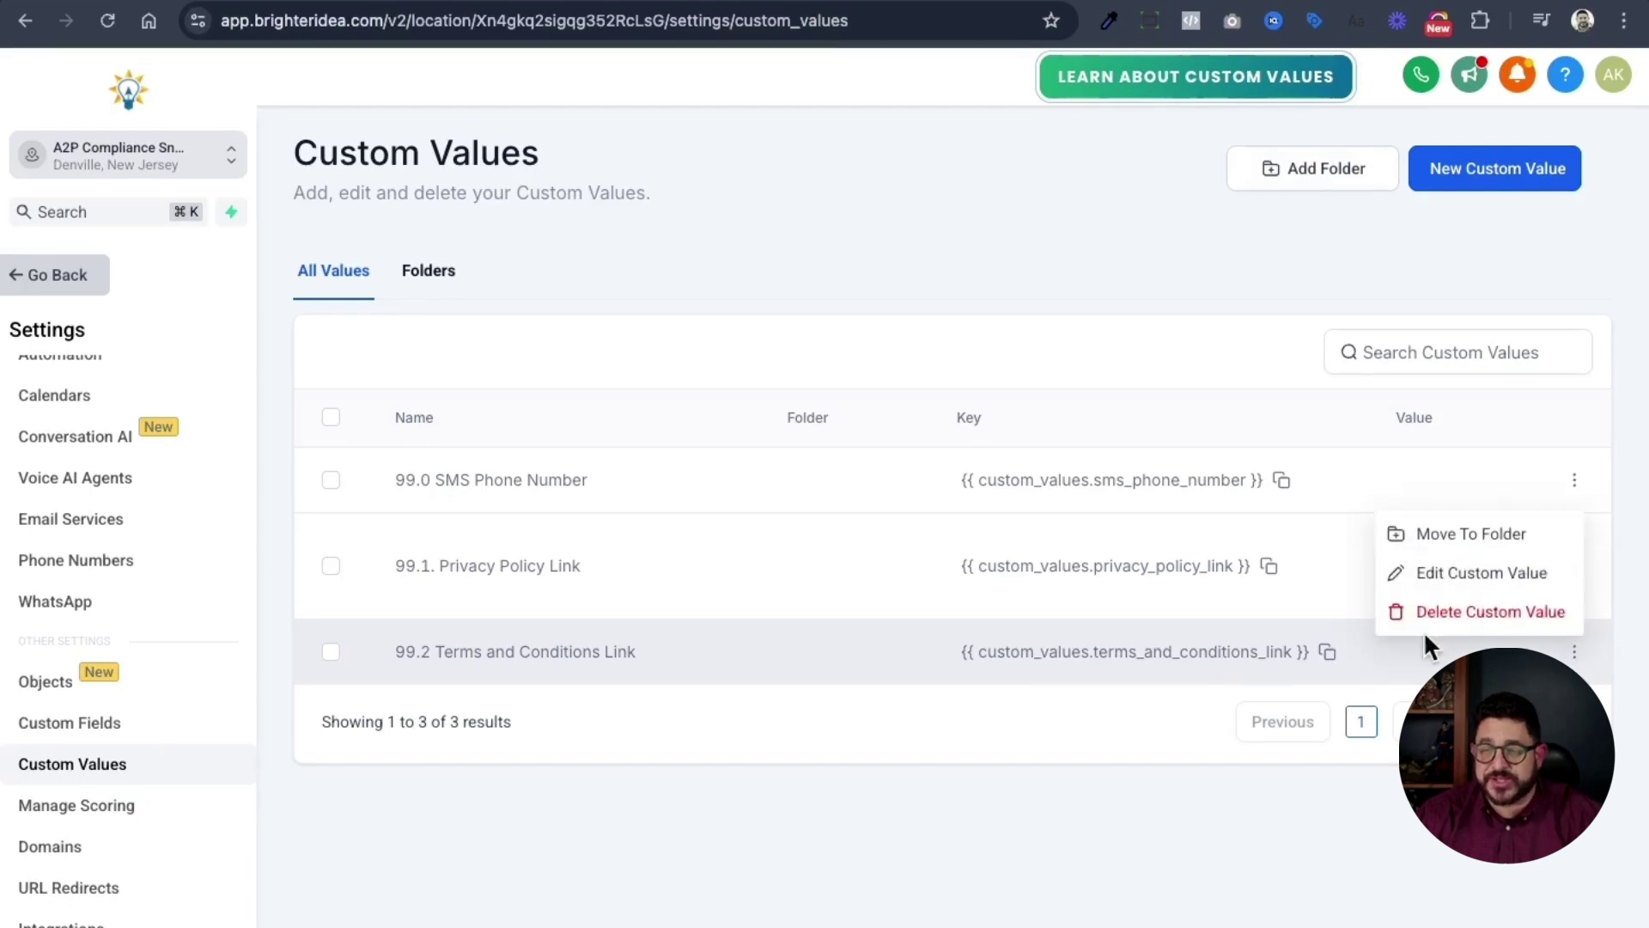
left_click(1457, 585)
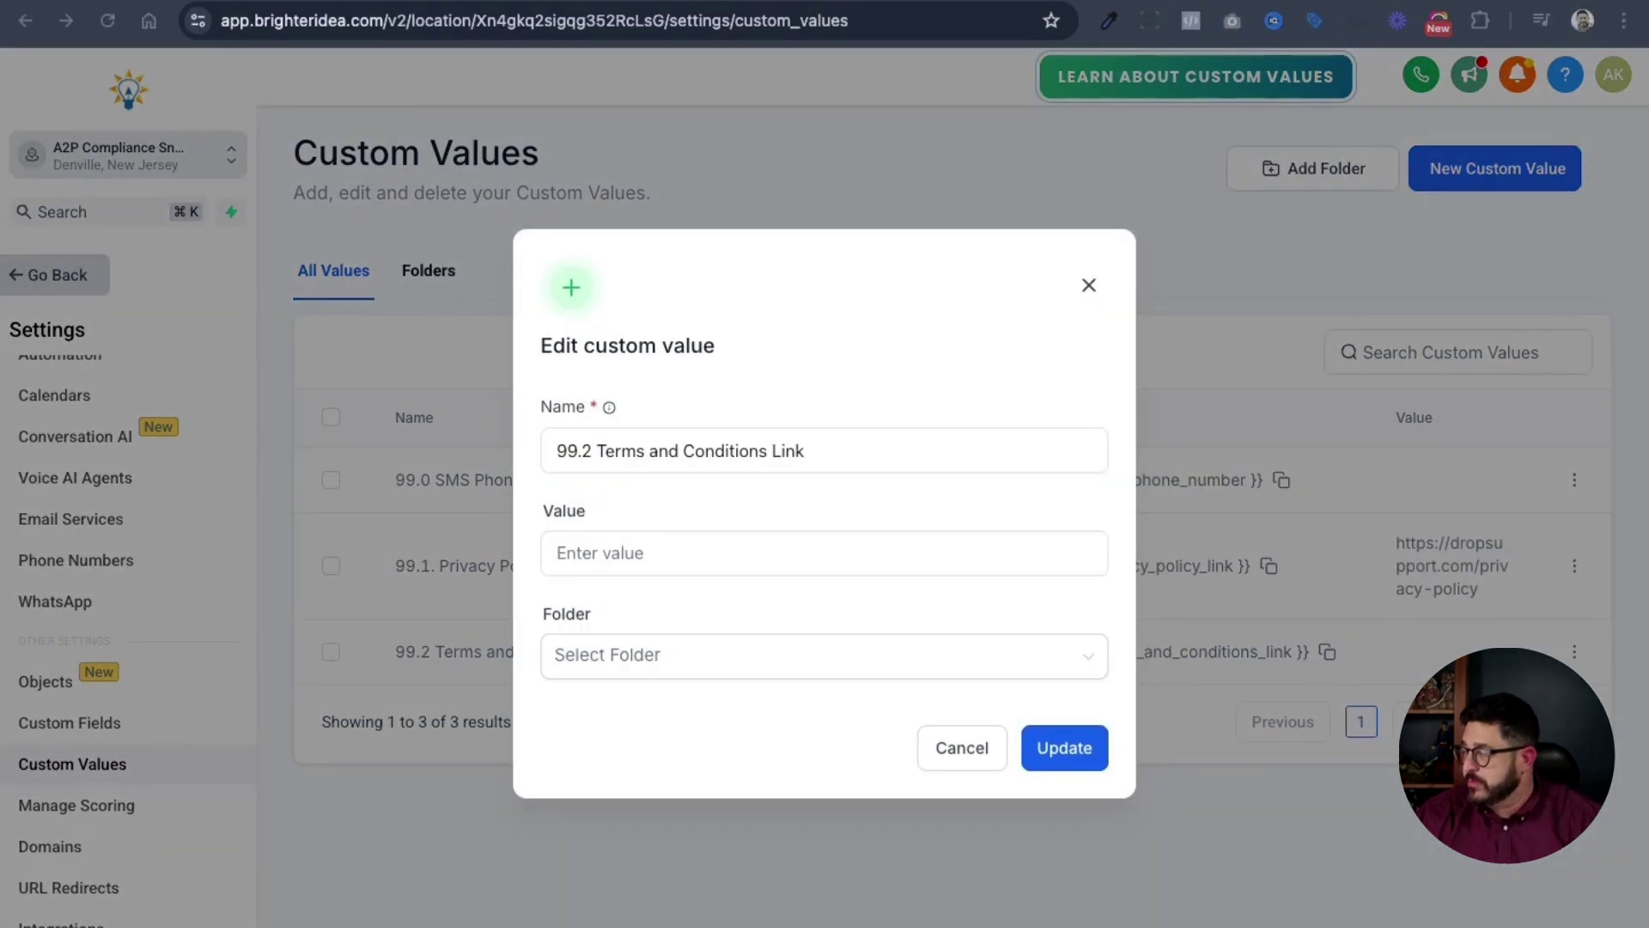
left_click(850, 553)
type("https://dropsupport.com/terms-and-conditions")
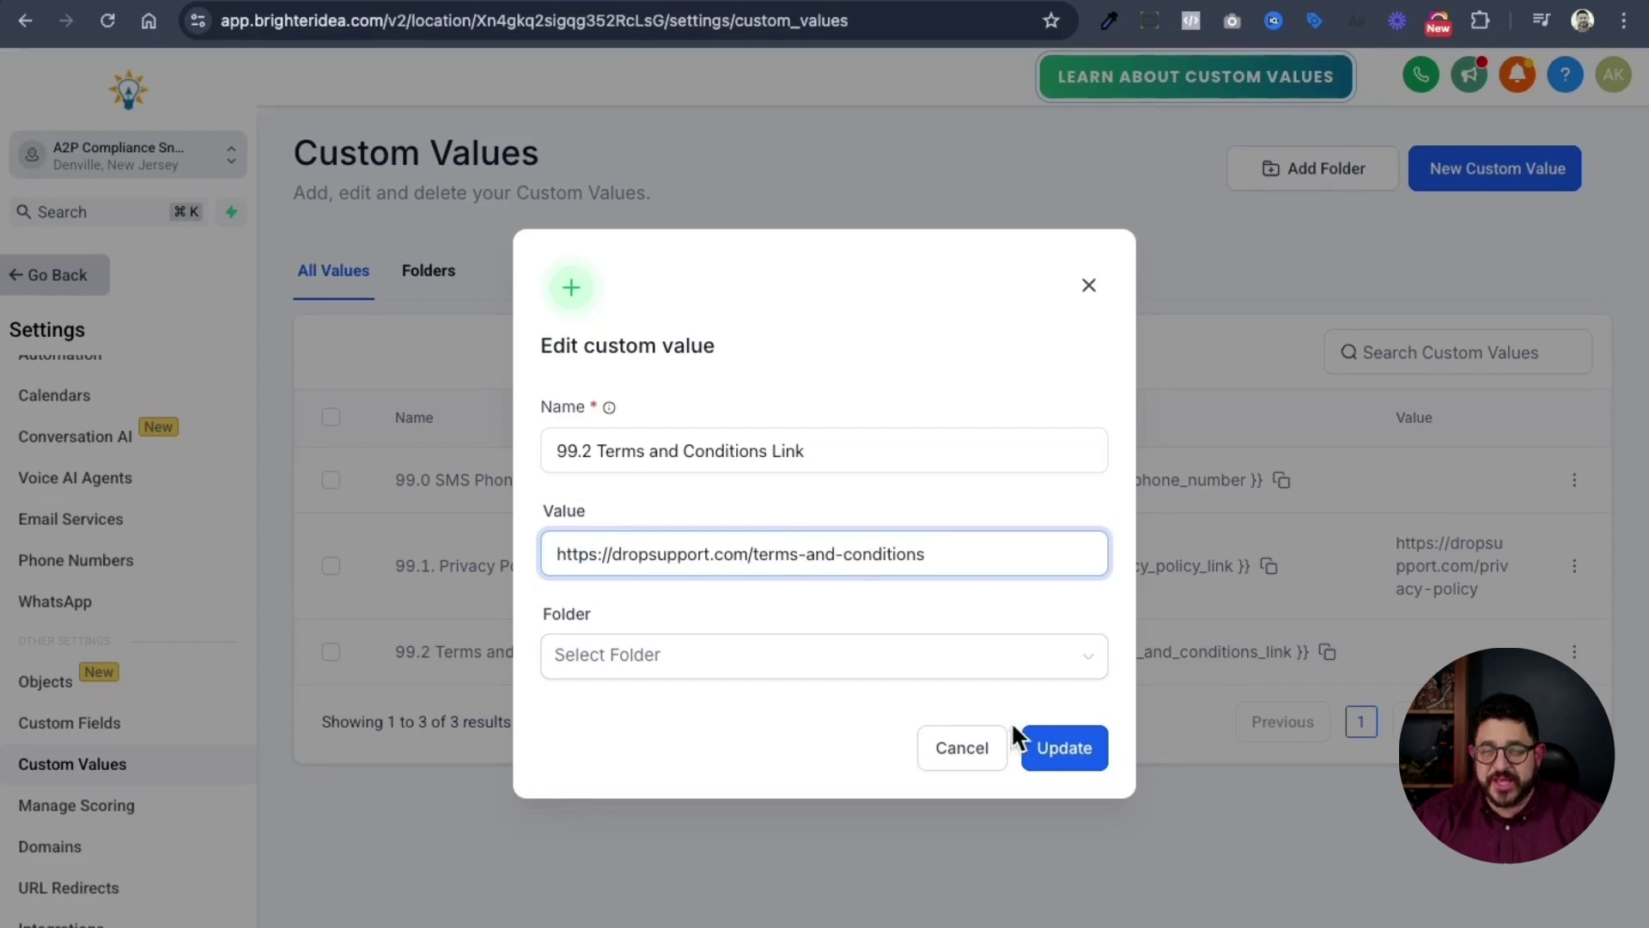
left_click(1100, 757)
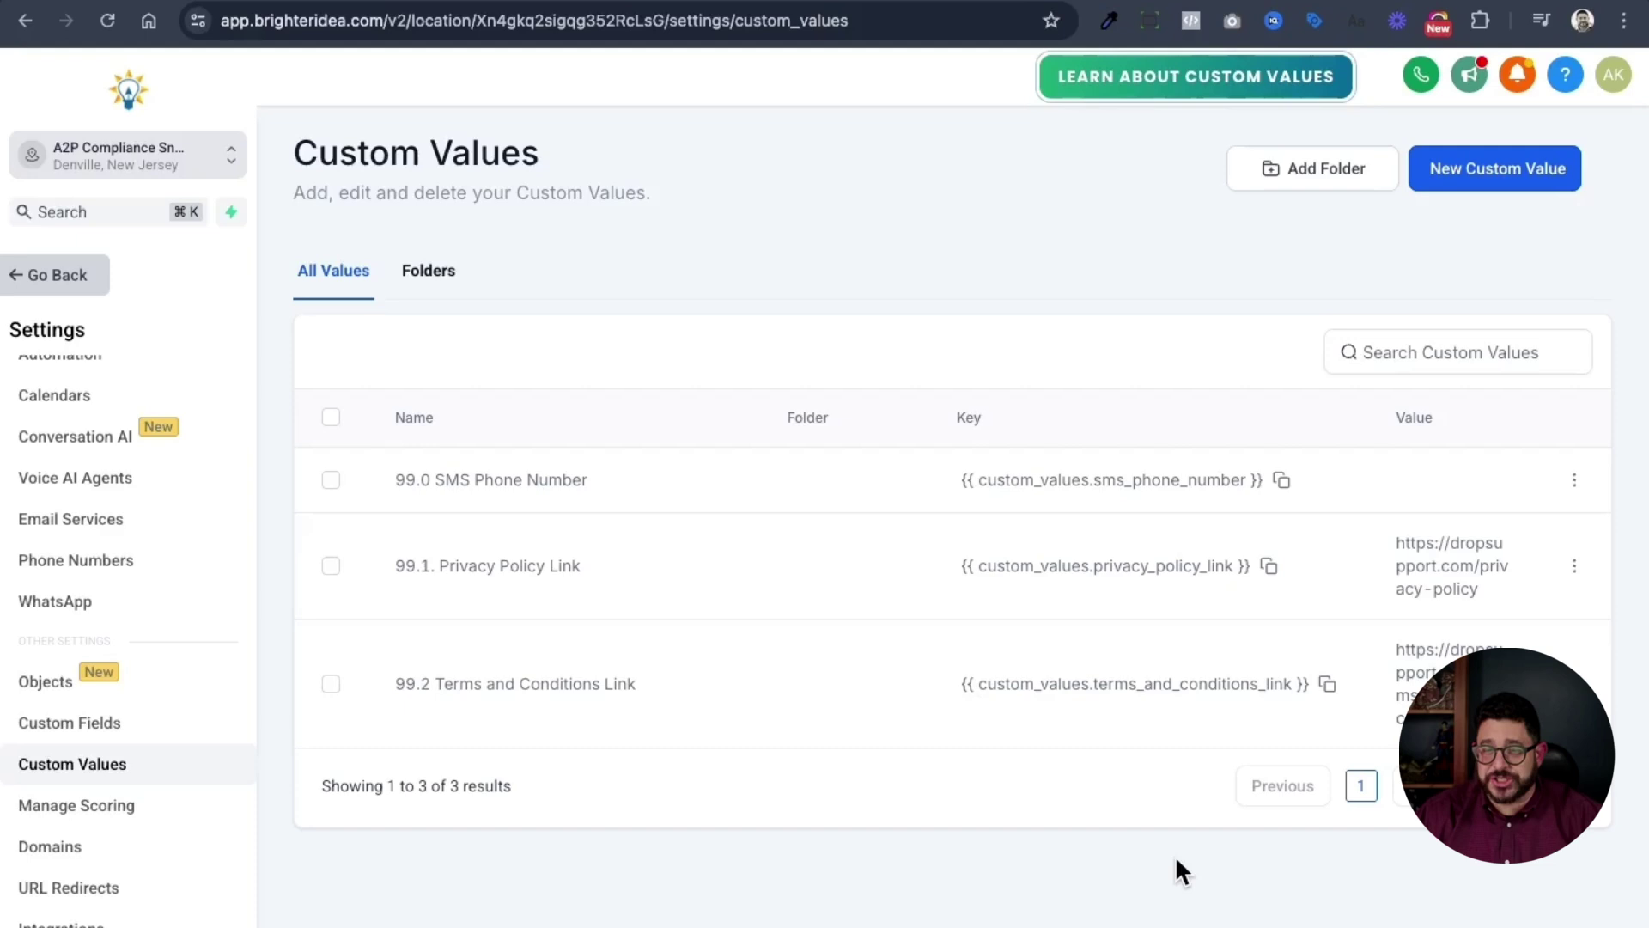
- Leave Settings and open the C3. Text Message Best Practices folder in Automation
left_click(73, 283)
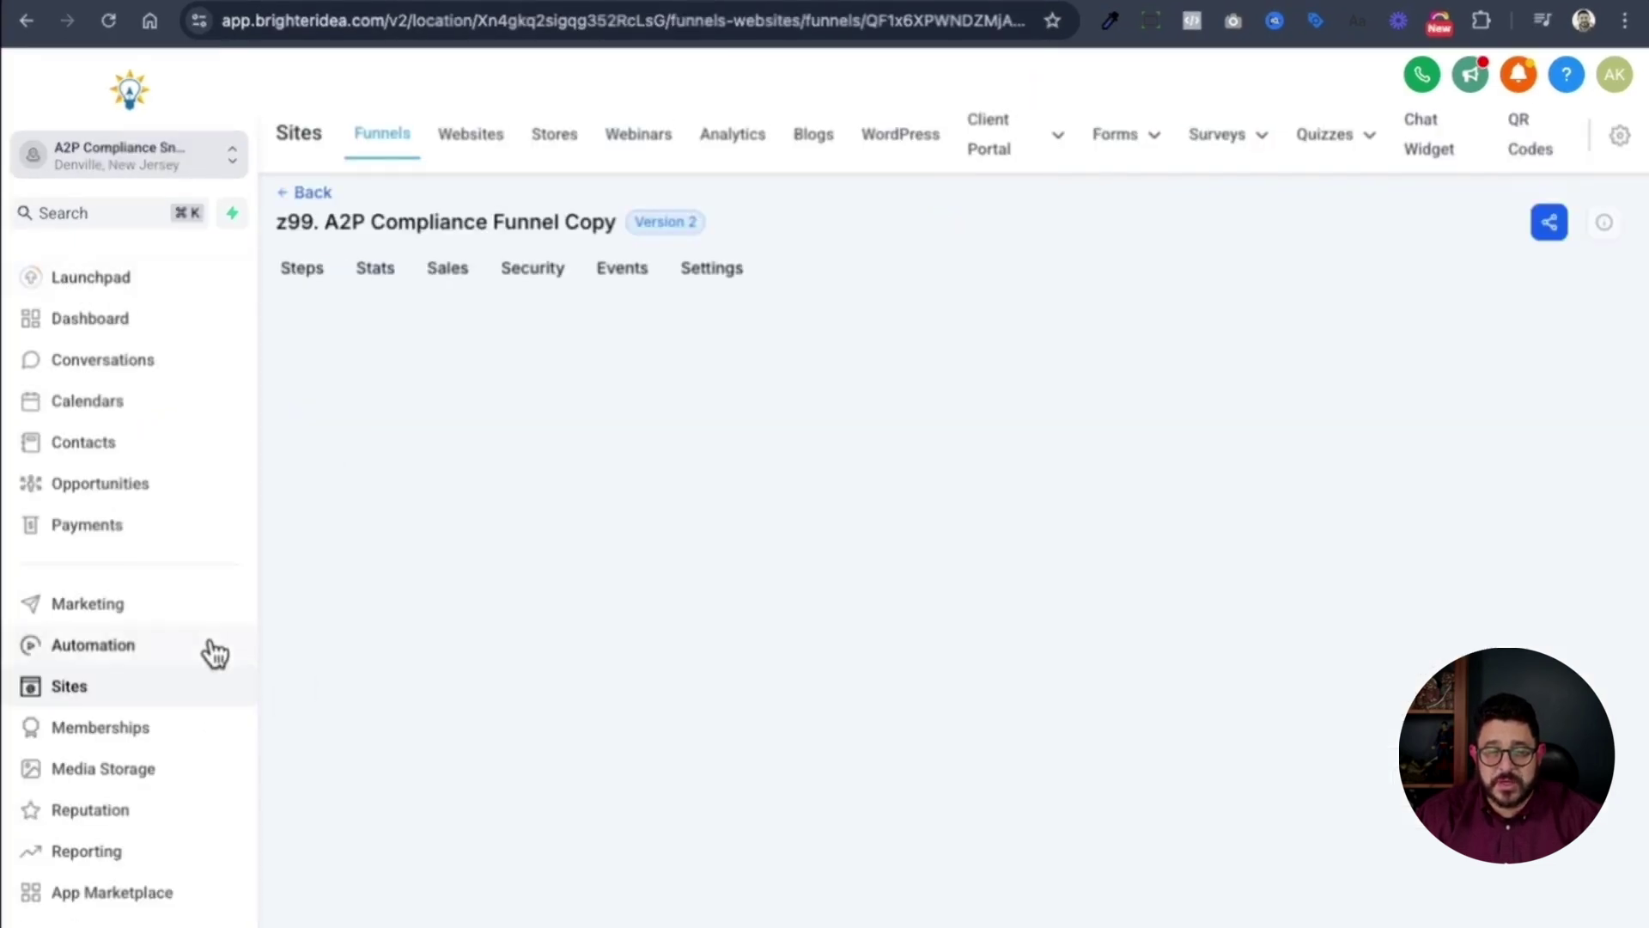
left_click(145, 650)
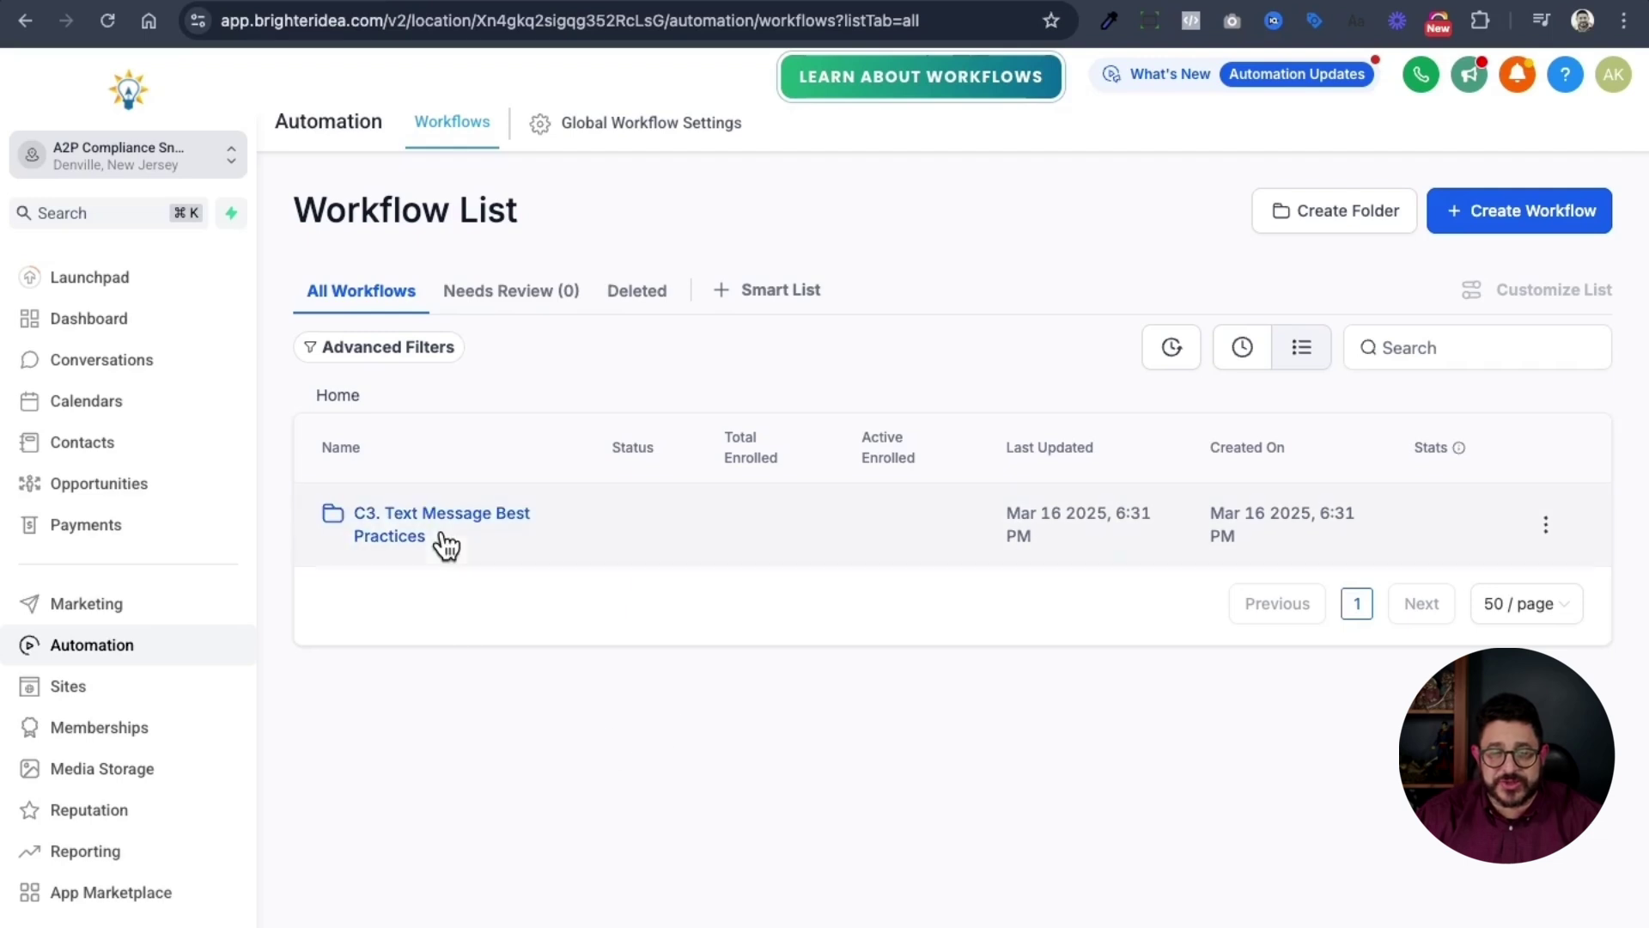
left_click(468, 536)
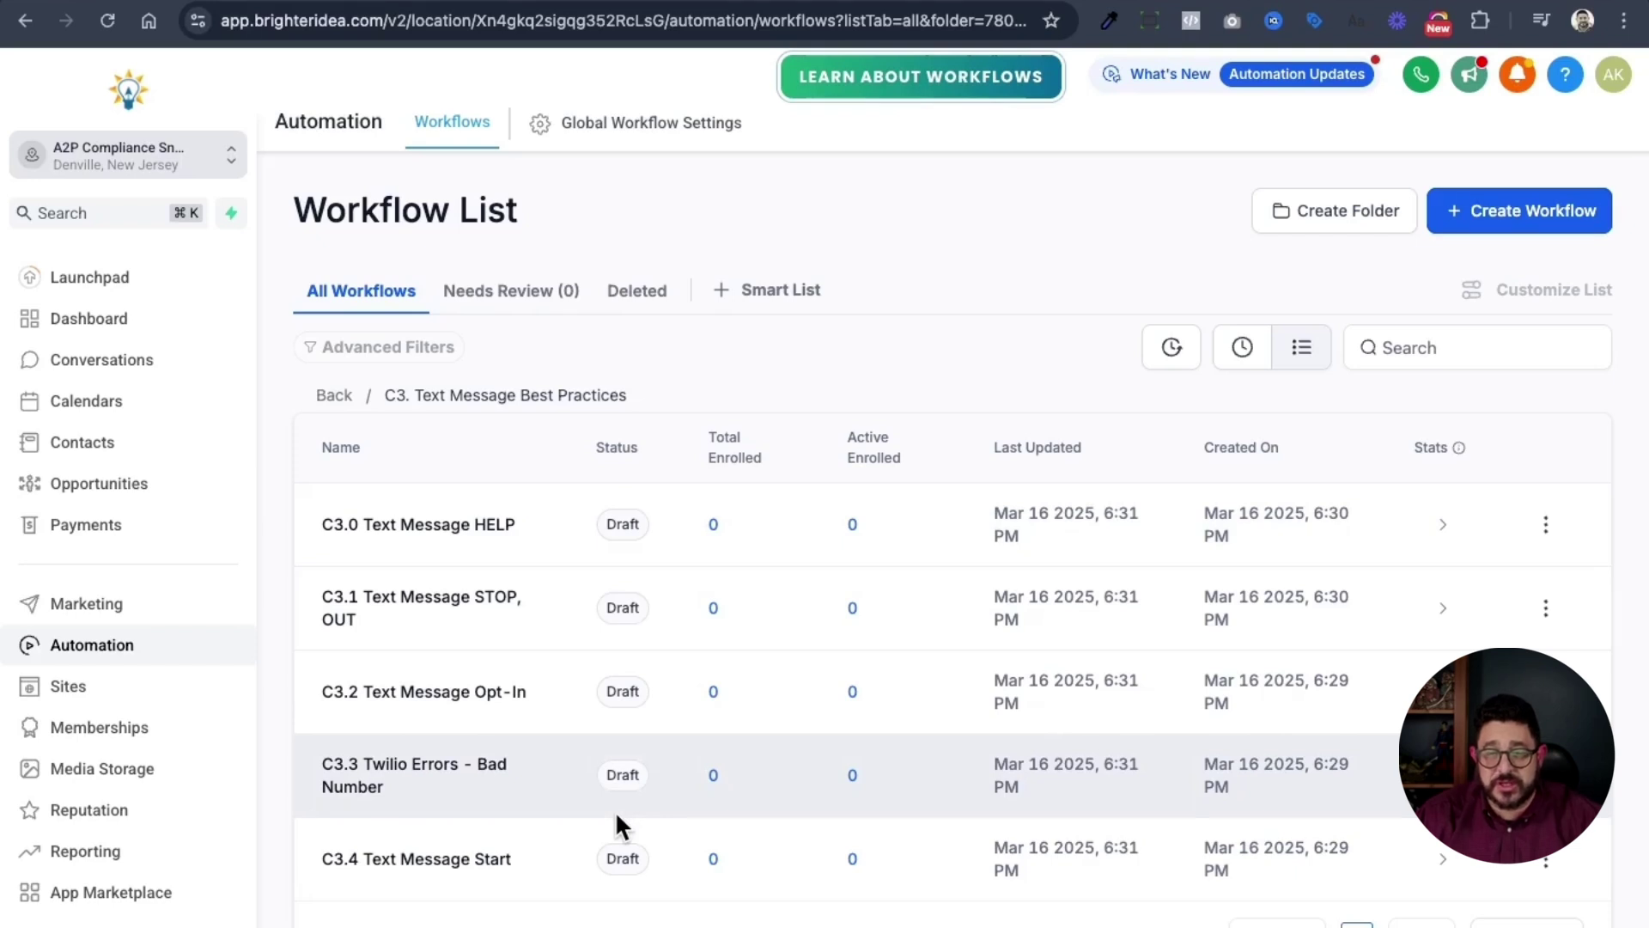
- Inspect the C3.0 Text Message HELP workflow's Internal Notification action, then return to the workflow list
left_click(451, 525)
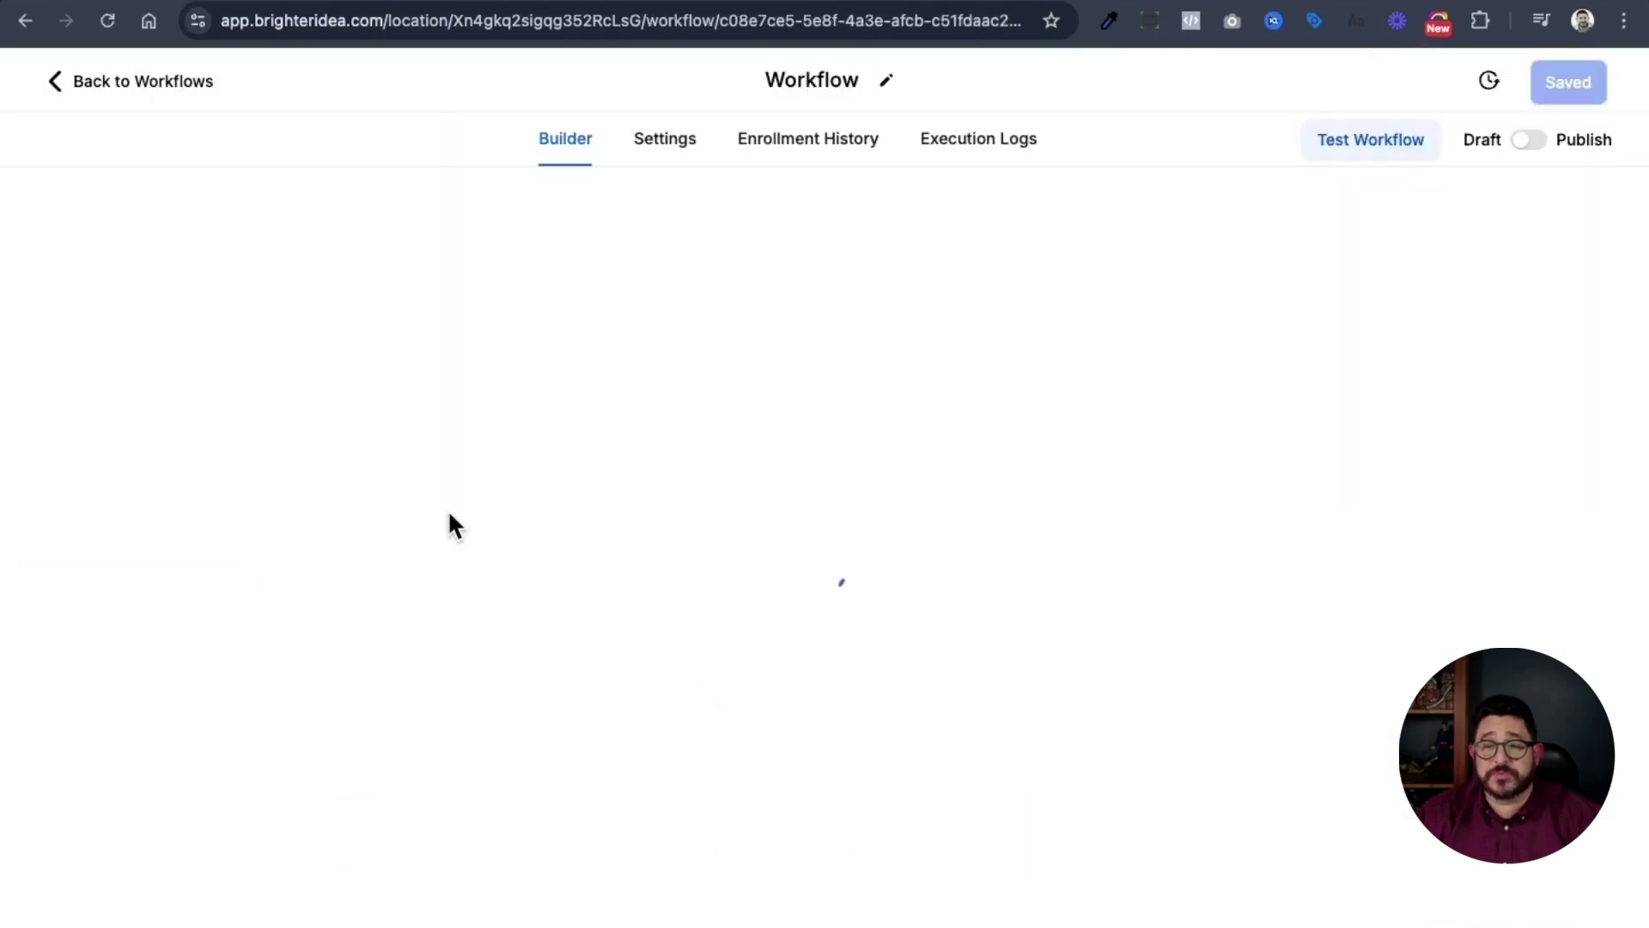
left_click(830, 451)
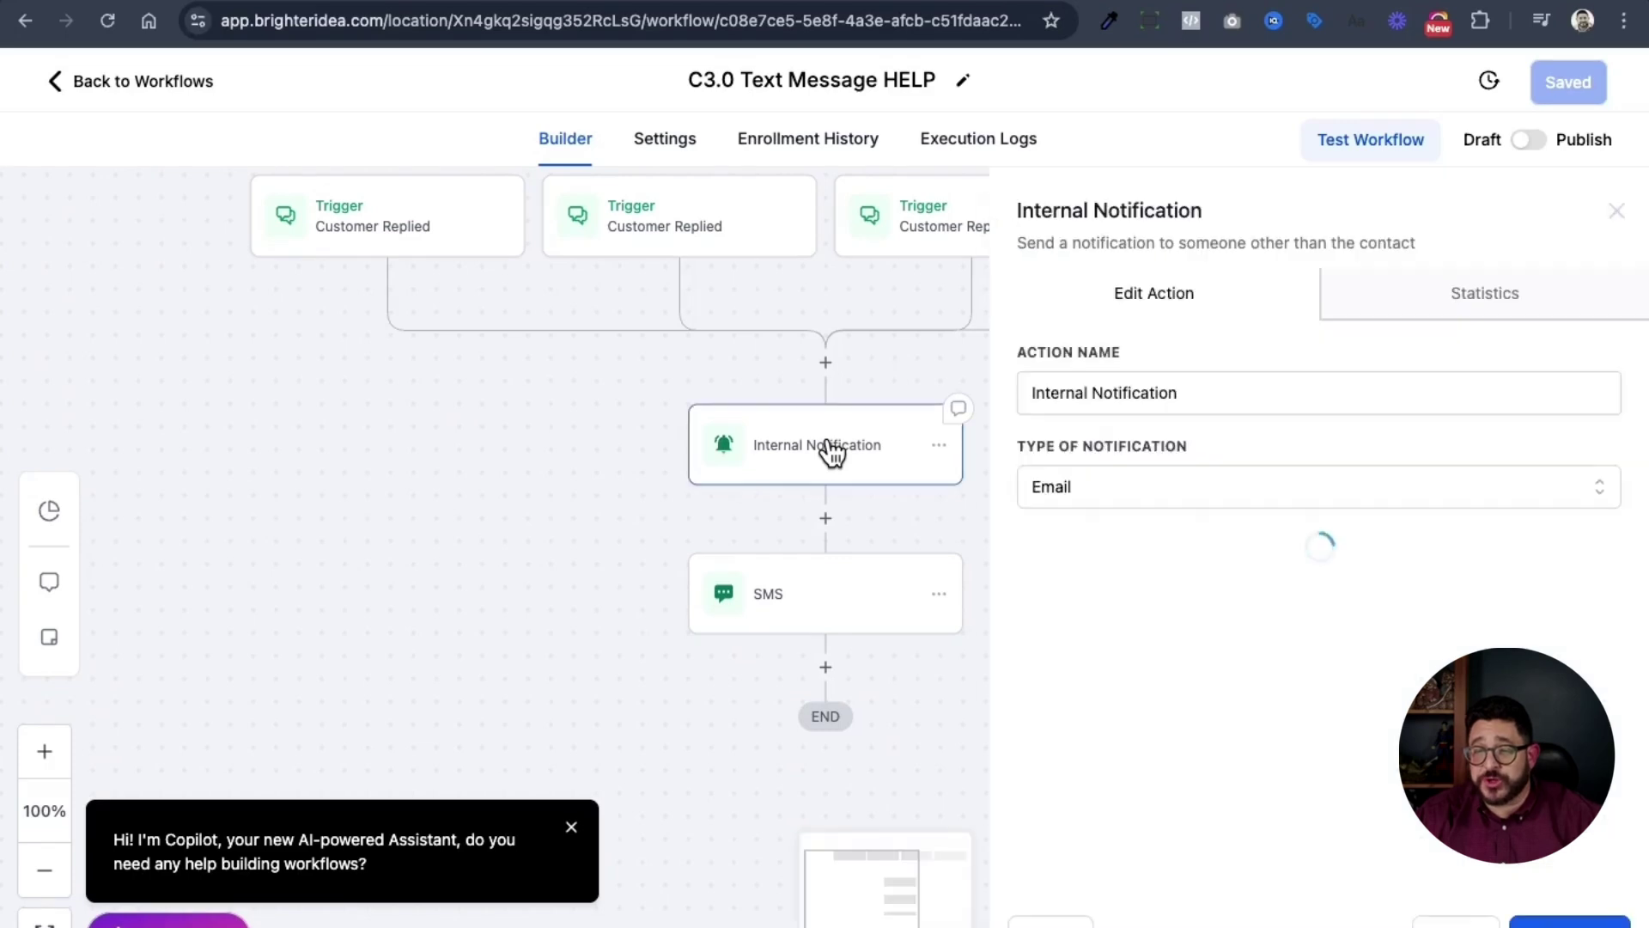
scroll(1139, 662, "down", 3)
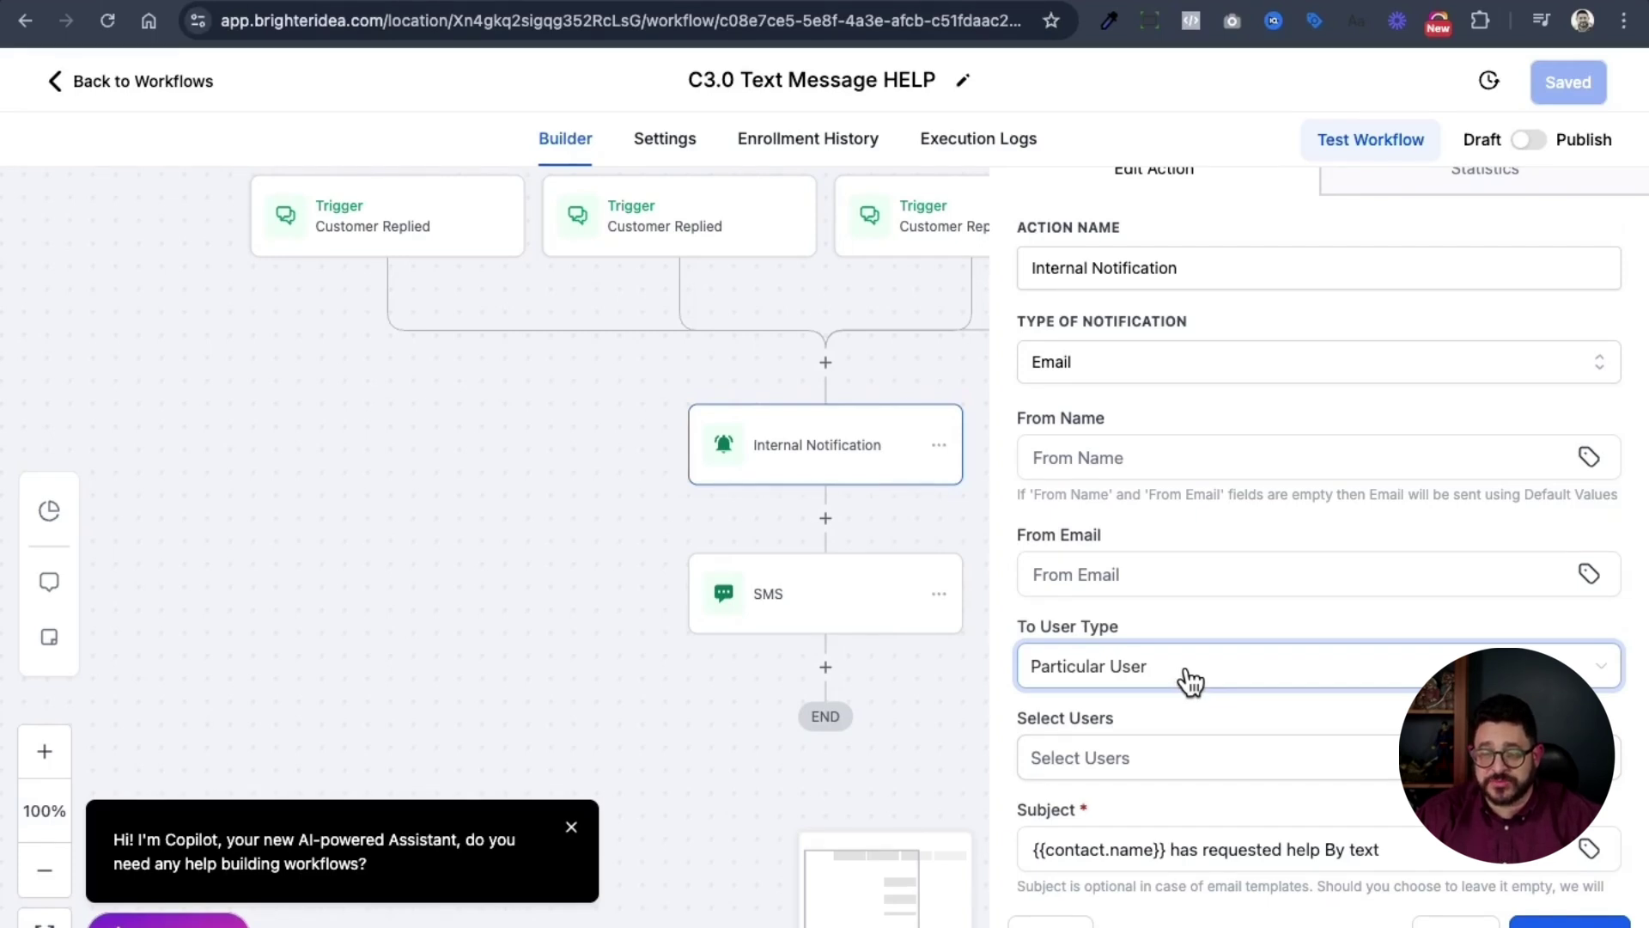
left_click(1540, 158)
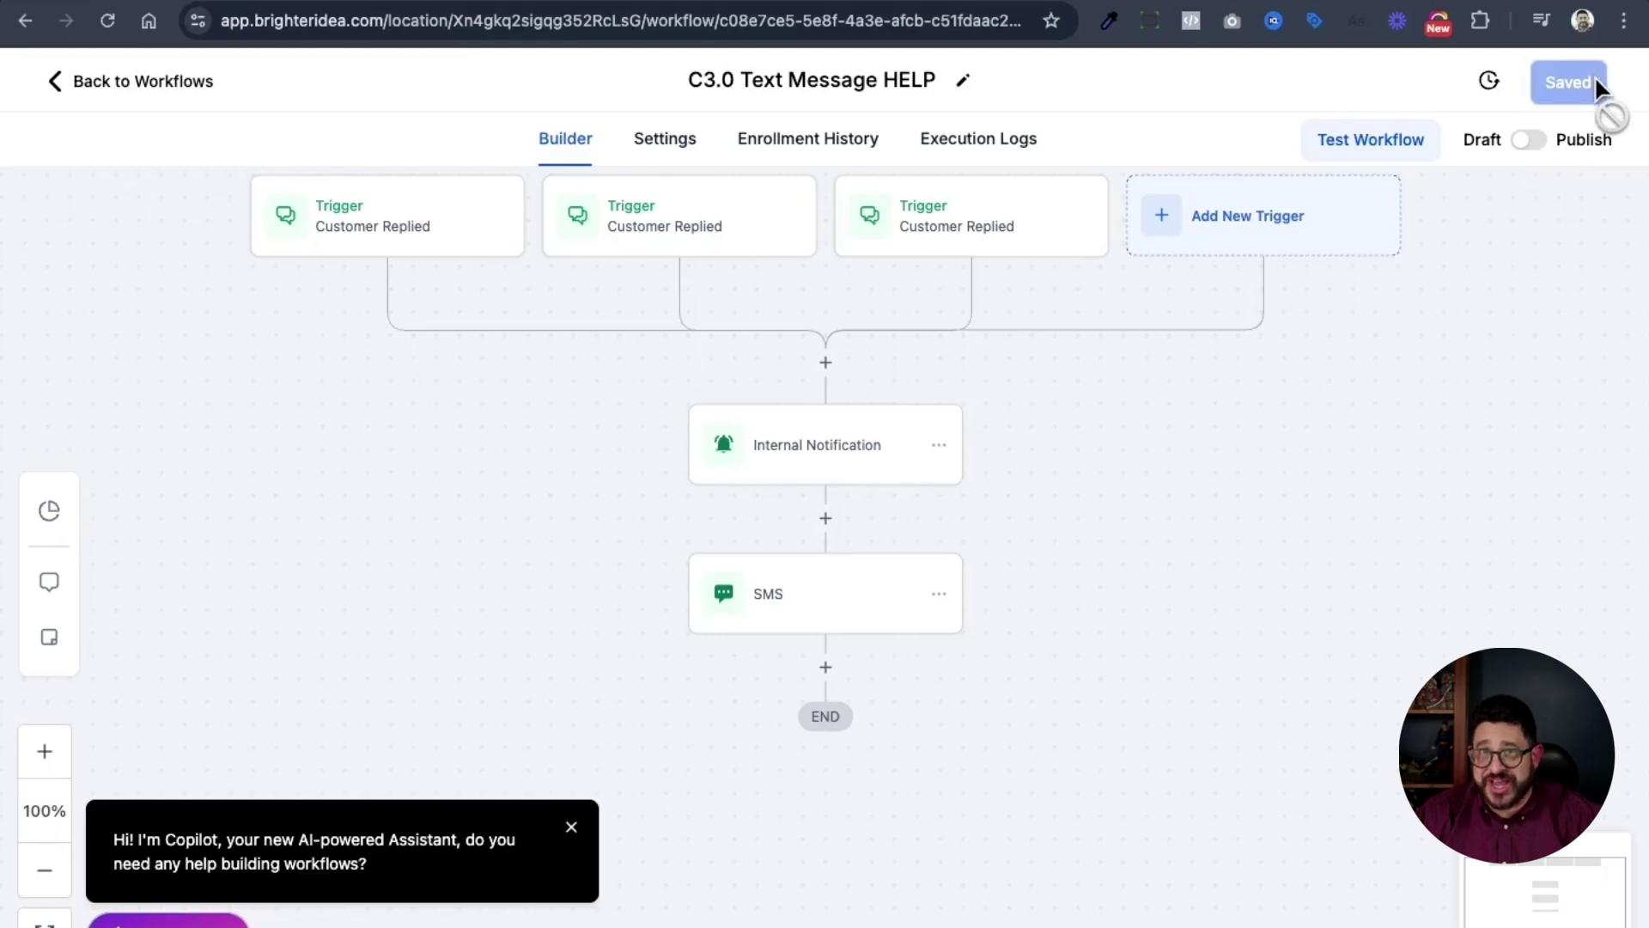
left_click(148, 86)
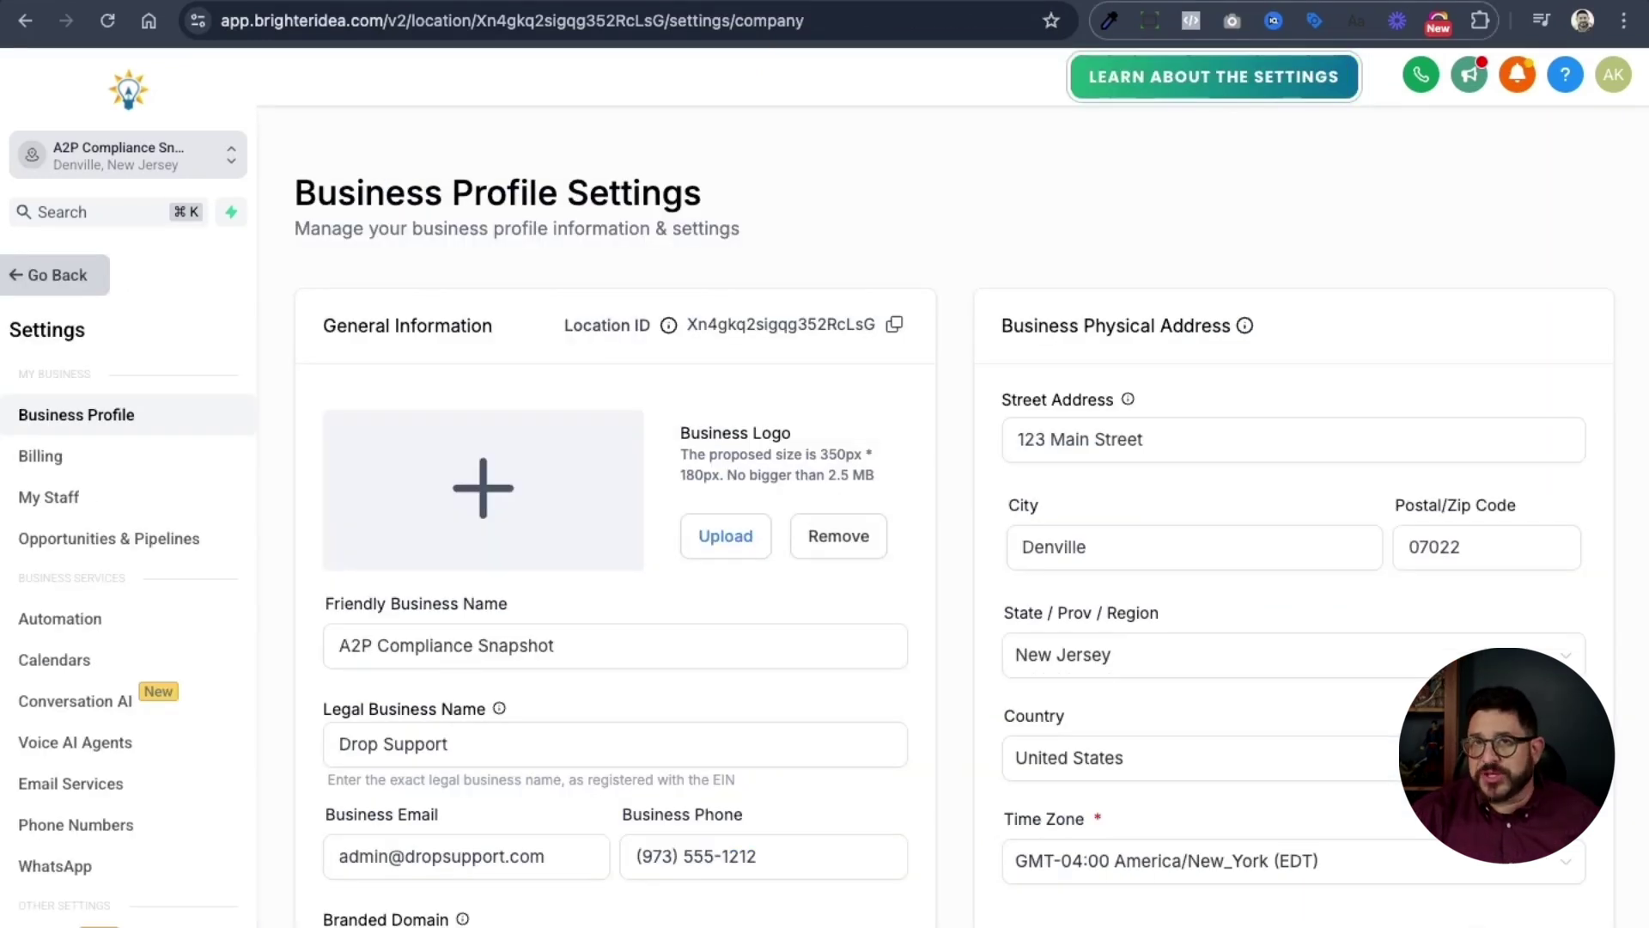
scroll(987, 196, "down", 3)
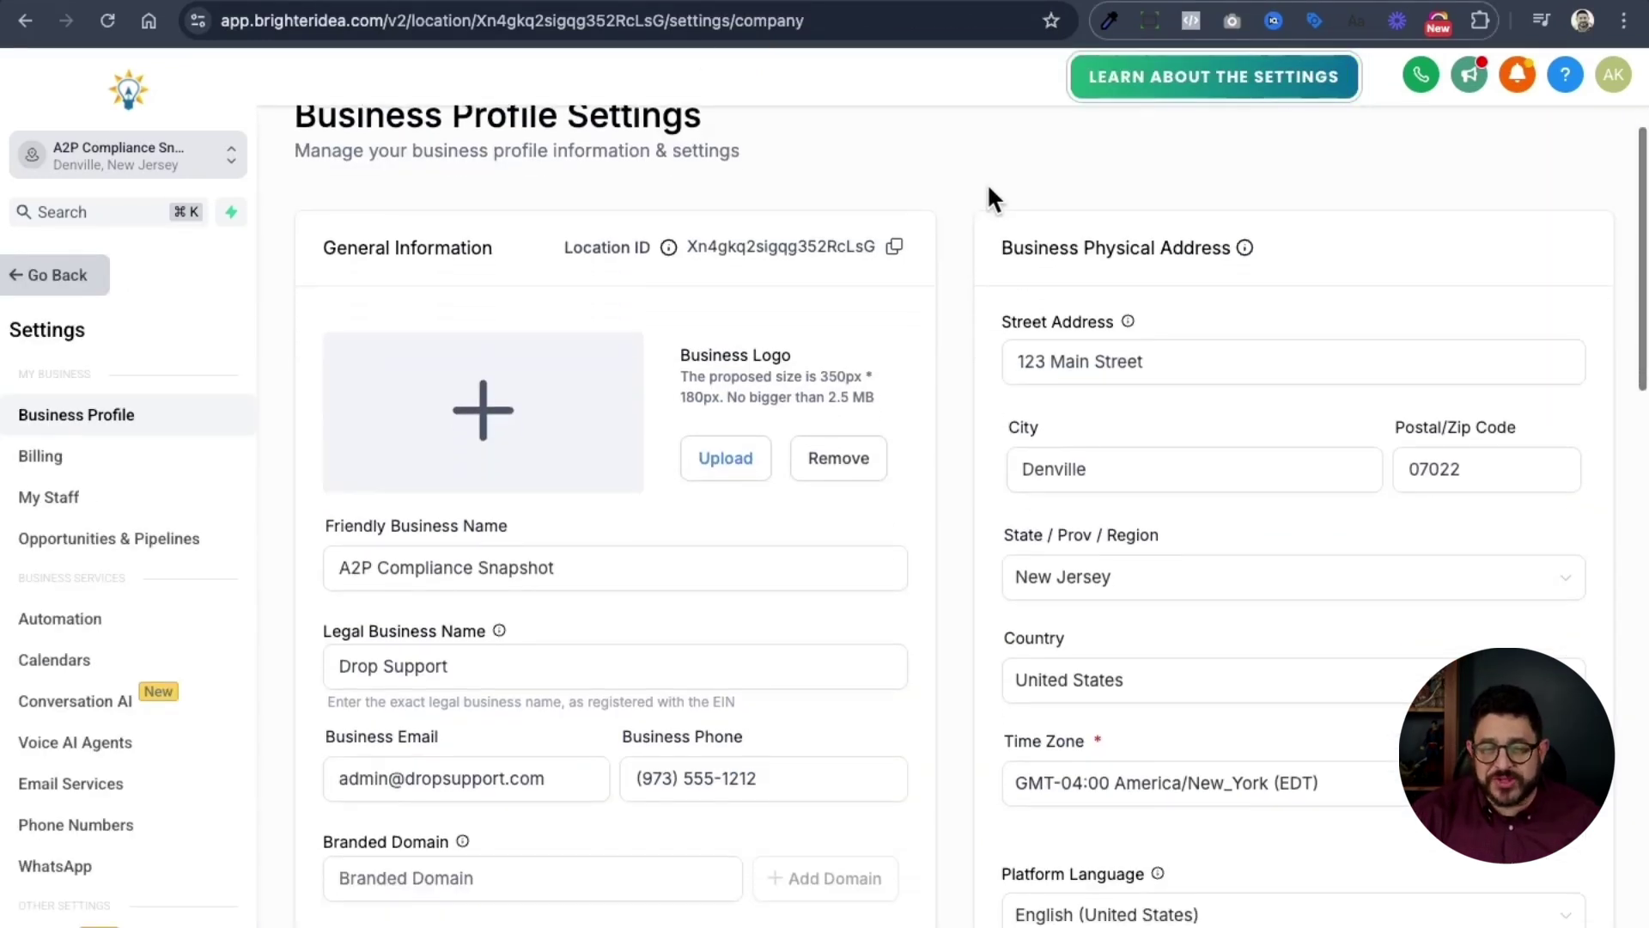
scroll(989, 189, "down", 1)
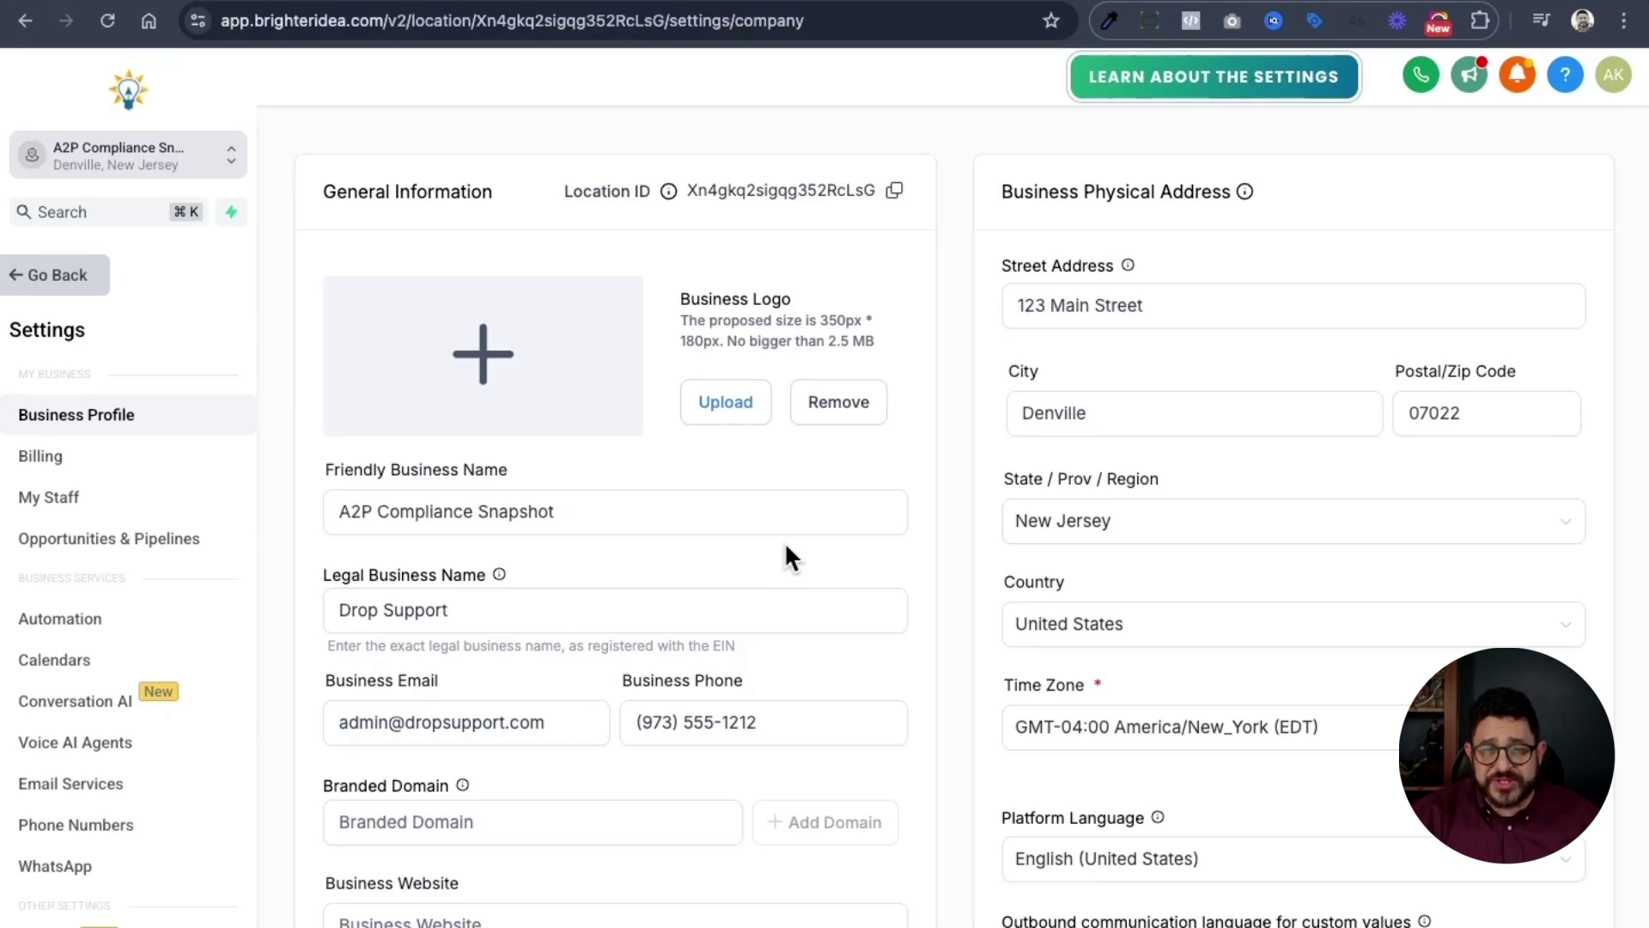
scroll(785, 548, "down", 1)
left_click(785, 543)
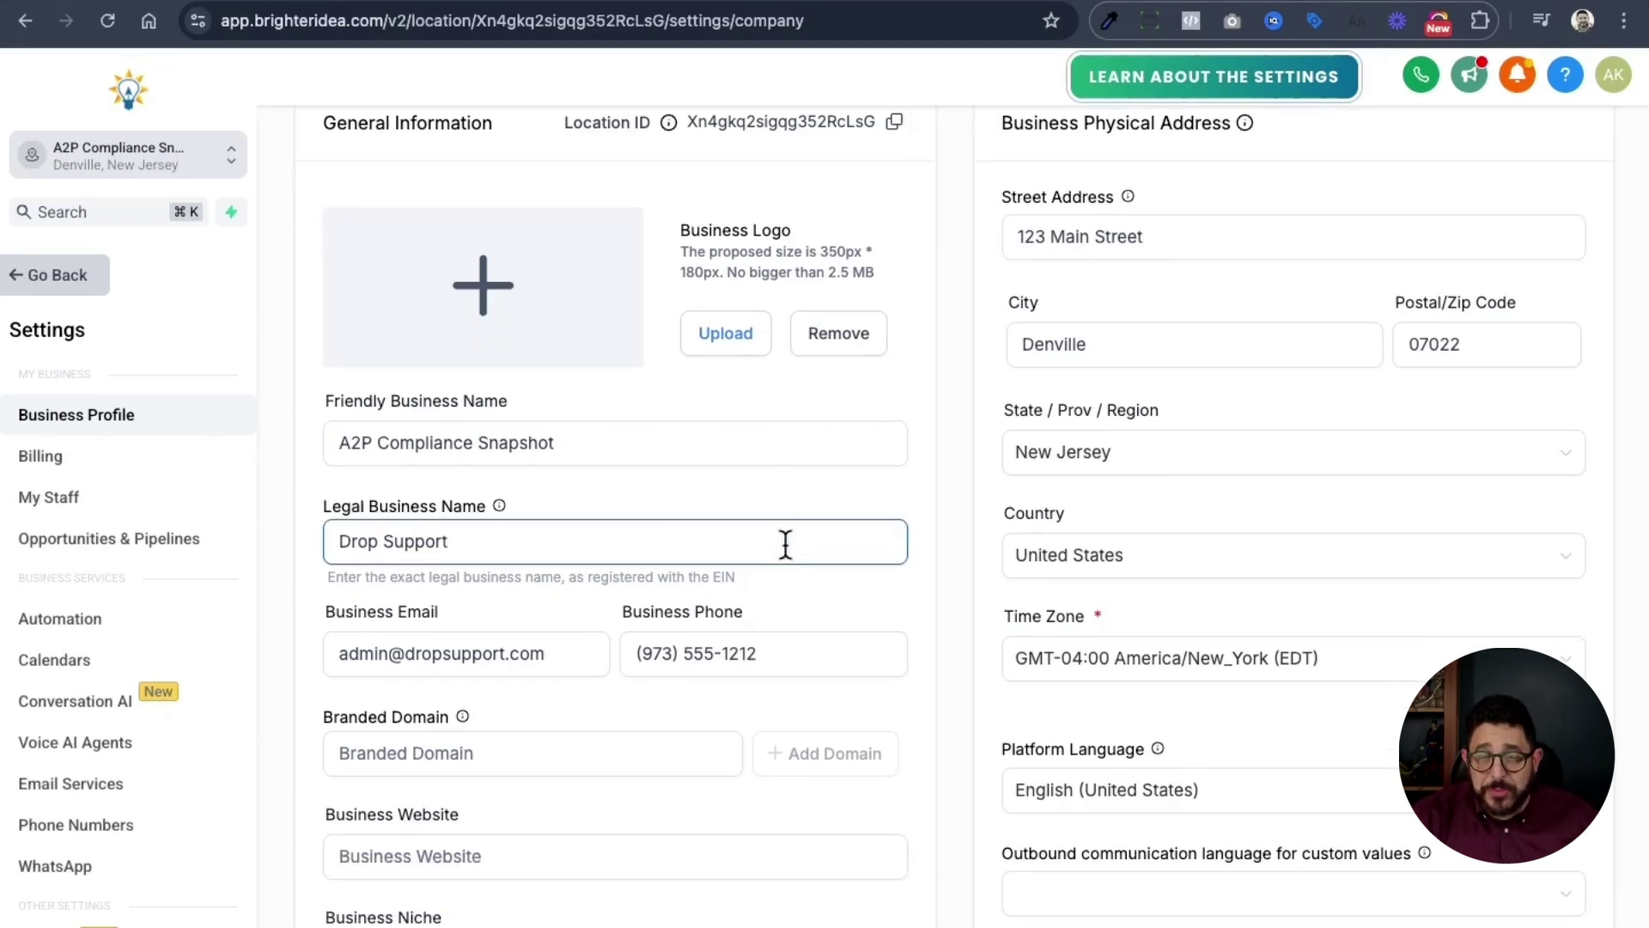
scroll(785, 542, "down", 1)
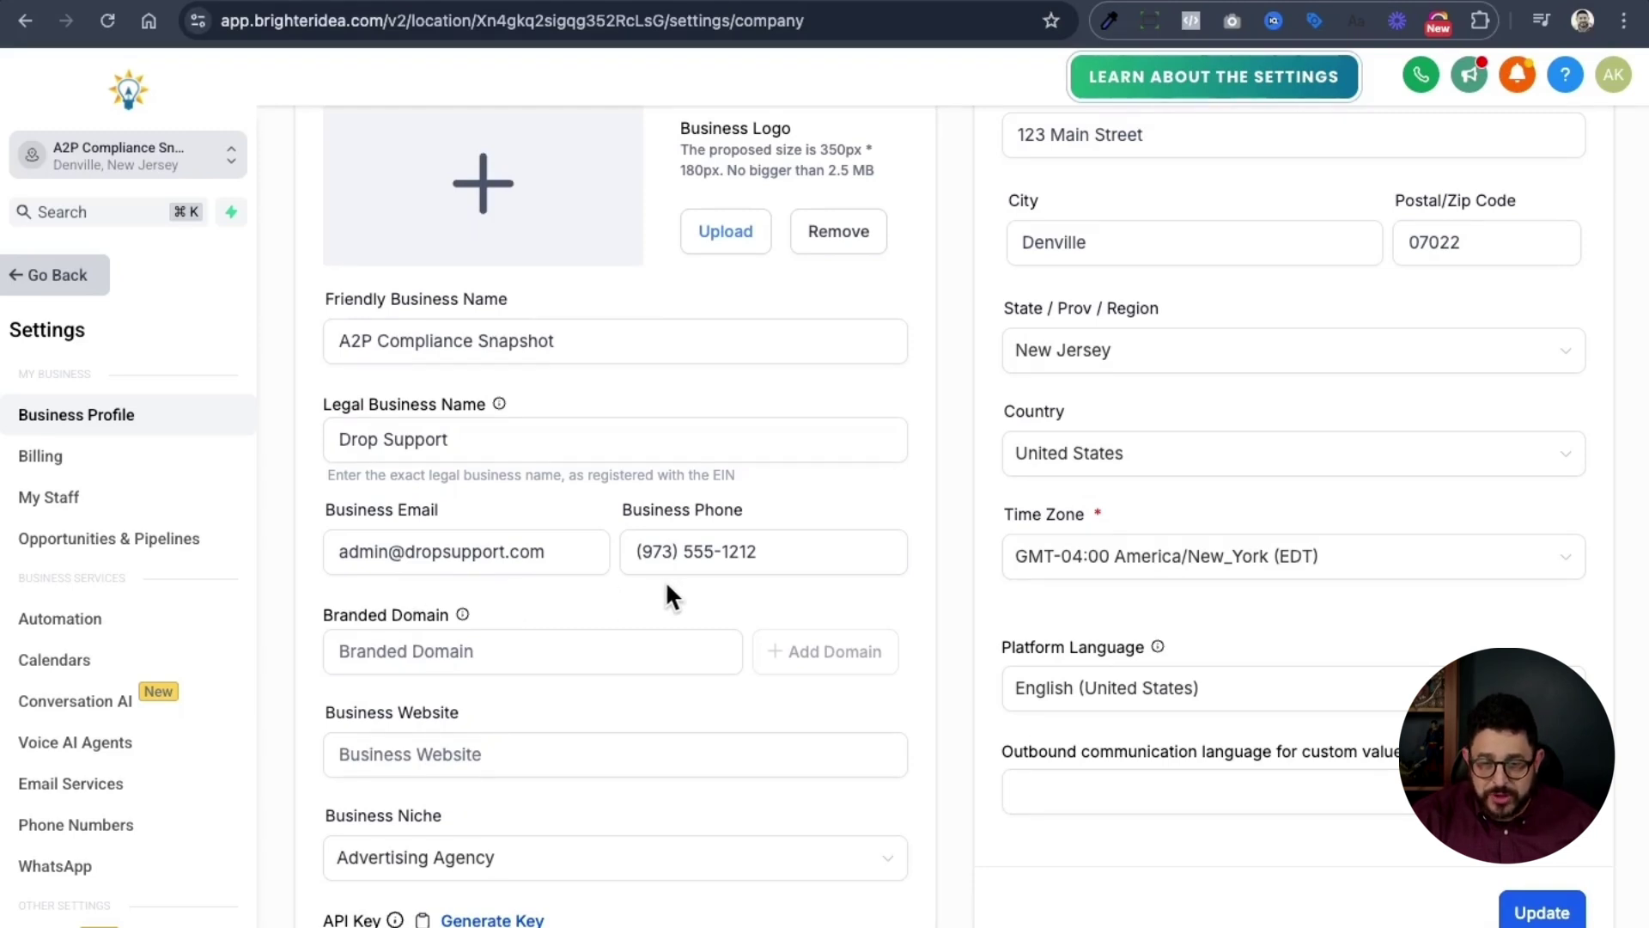
scroll(1266, 432, "down", 1)
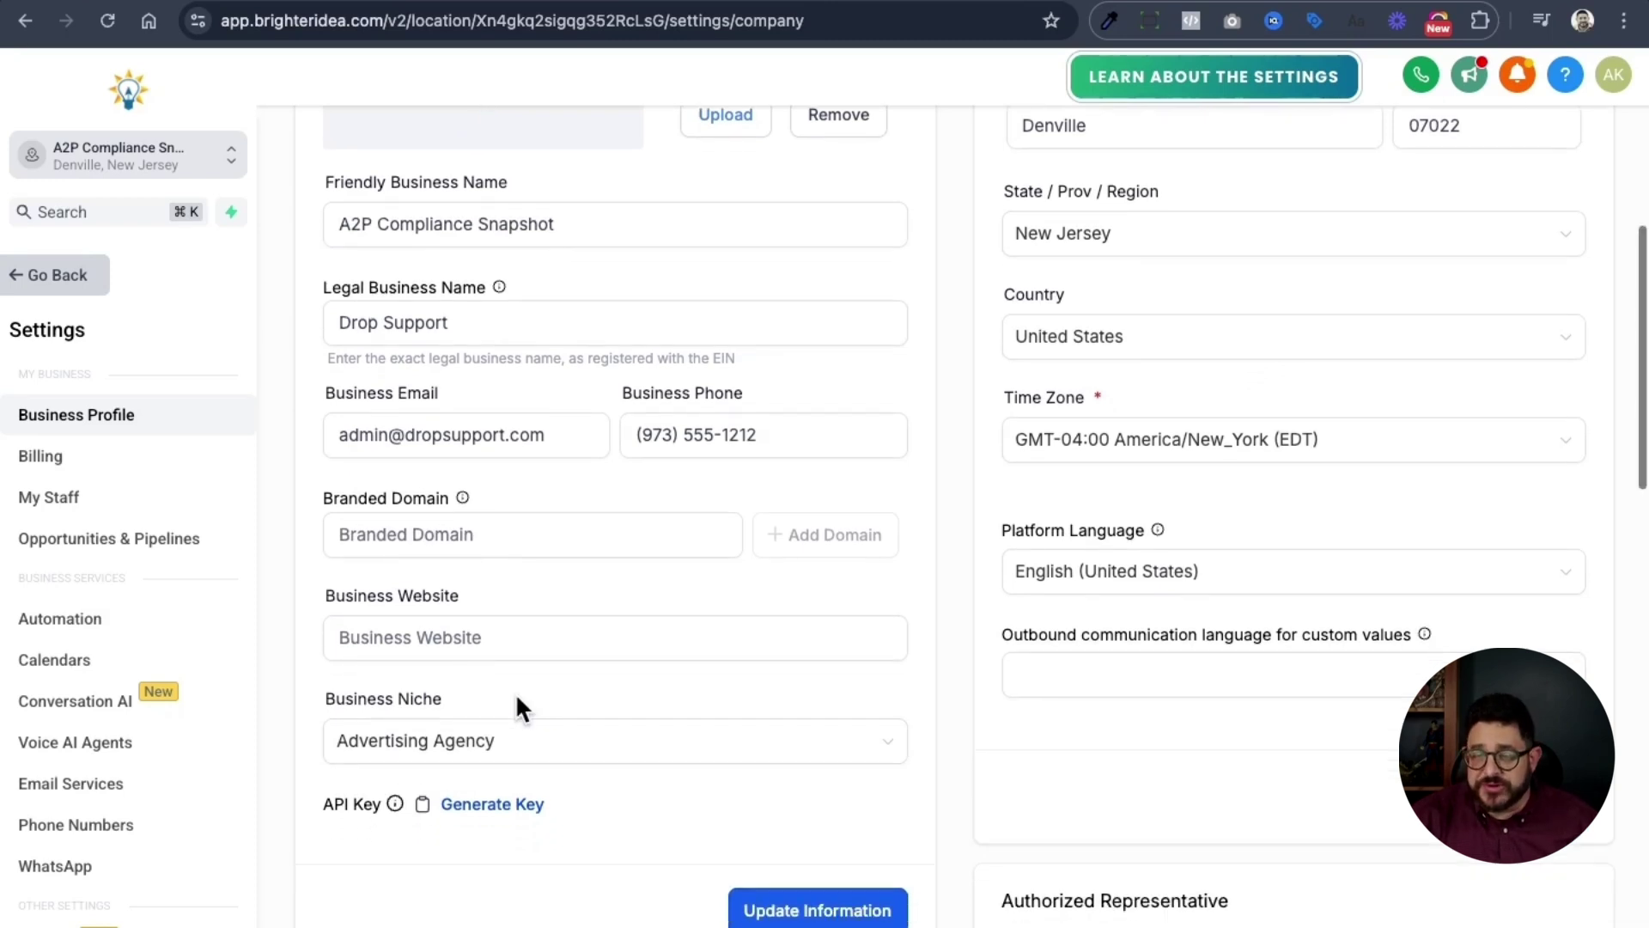
scroll(518, 703, "down", 4)
scroll(518, 698, "down", 5)
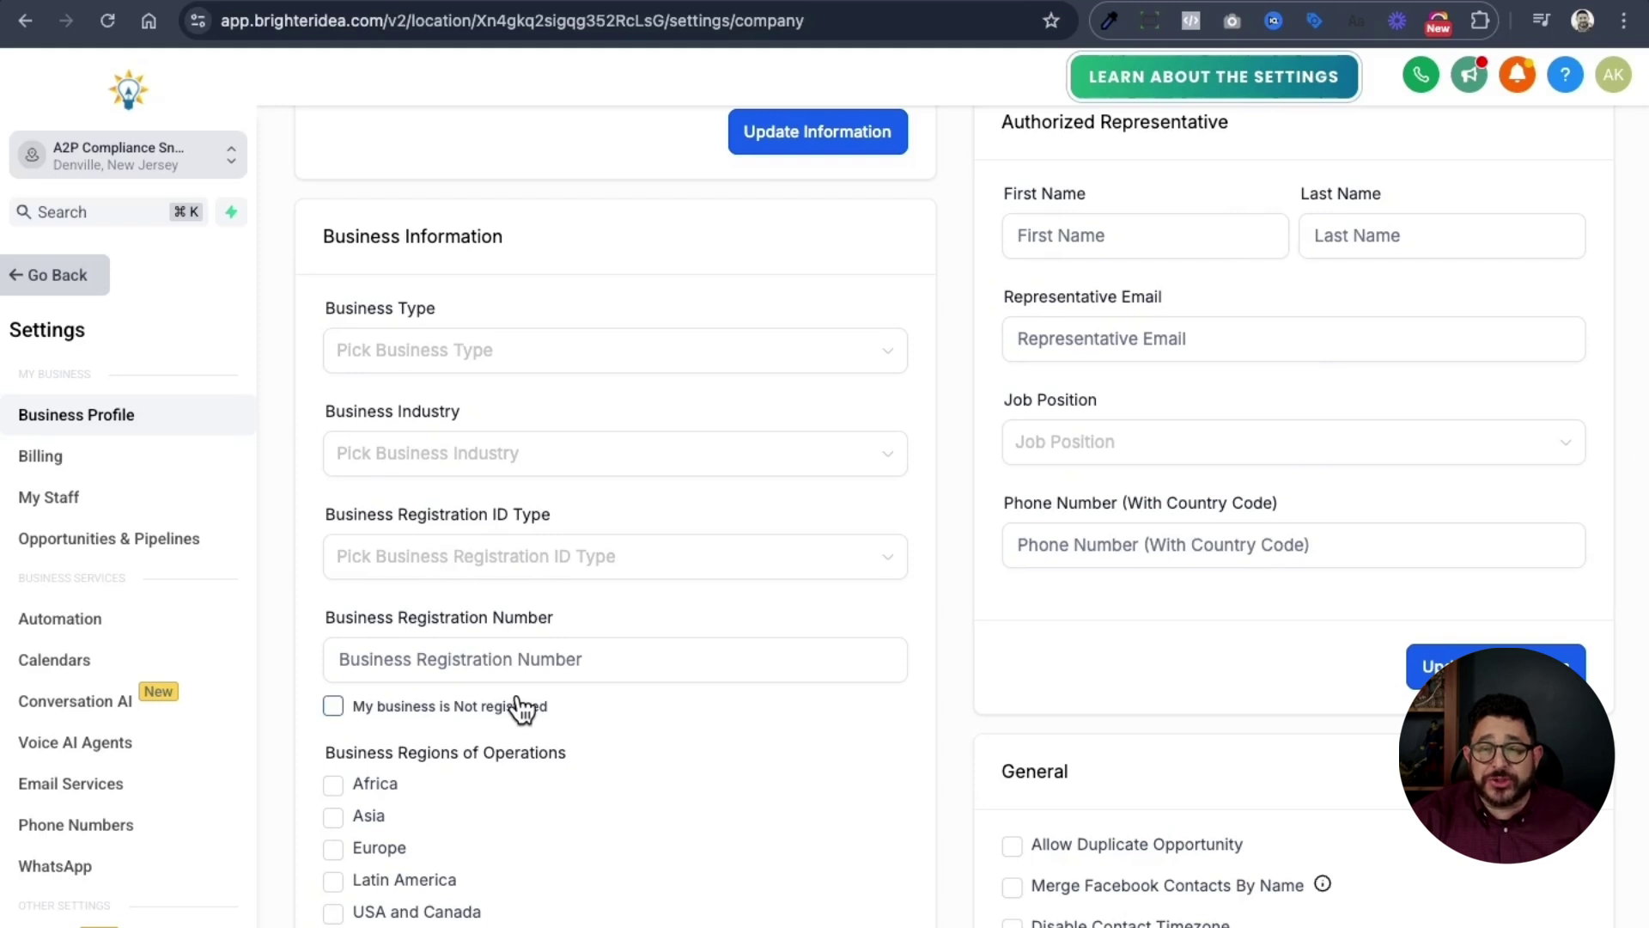
- Set the business type to Limited Liability Company Or Sole-Proprietorship and the industry to Education
left_click(545, 350)
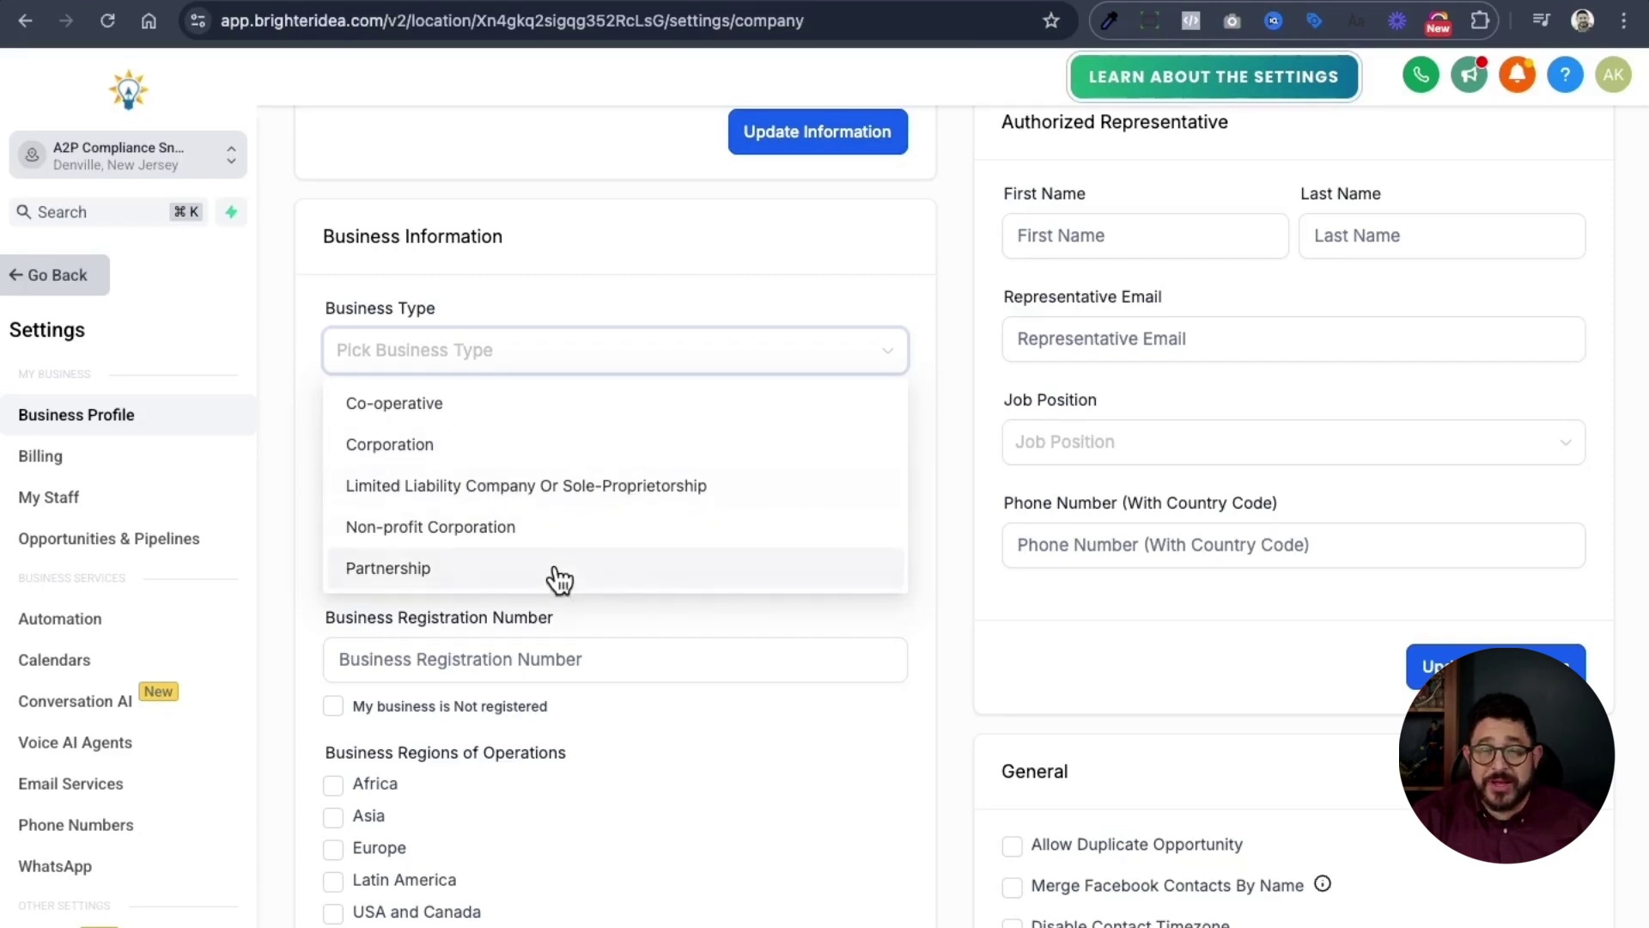
left_click(685, 621)
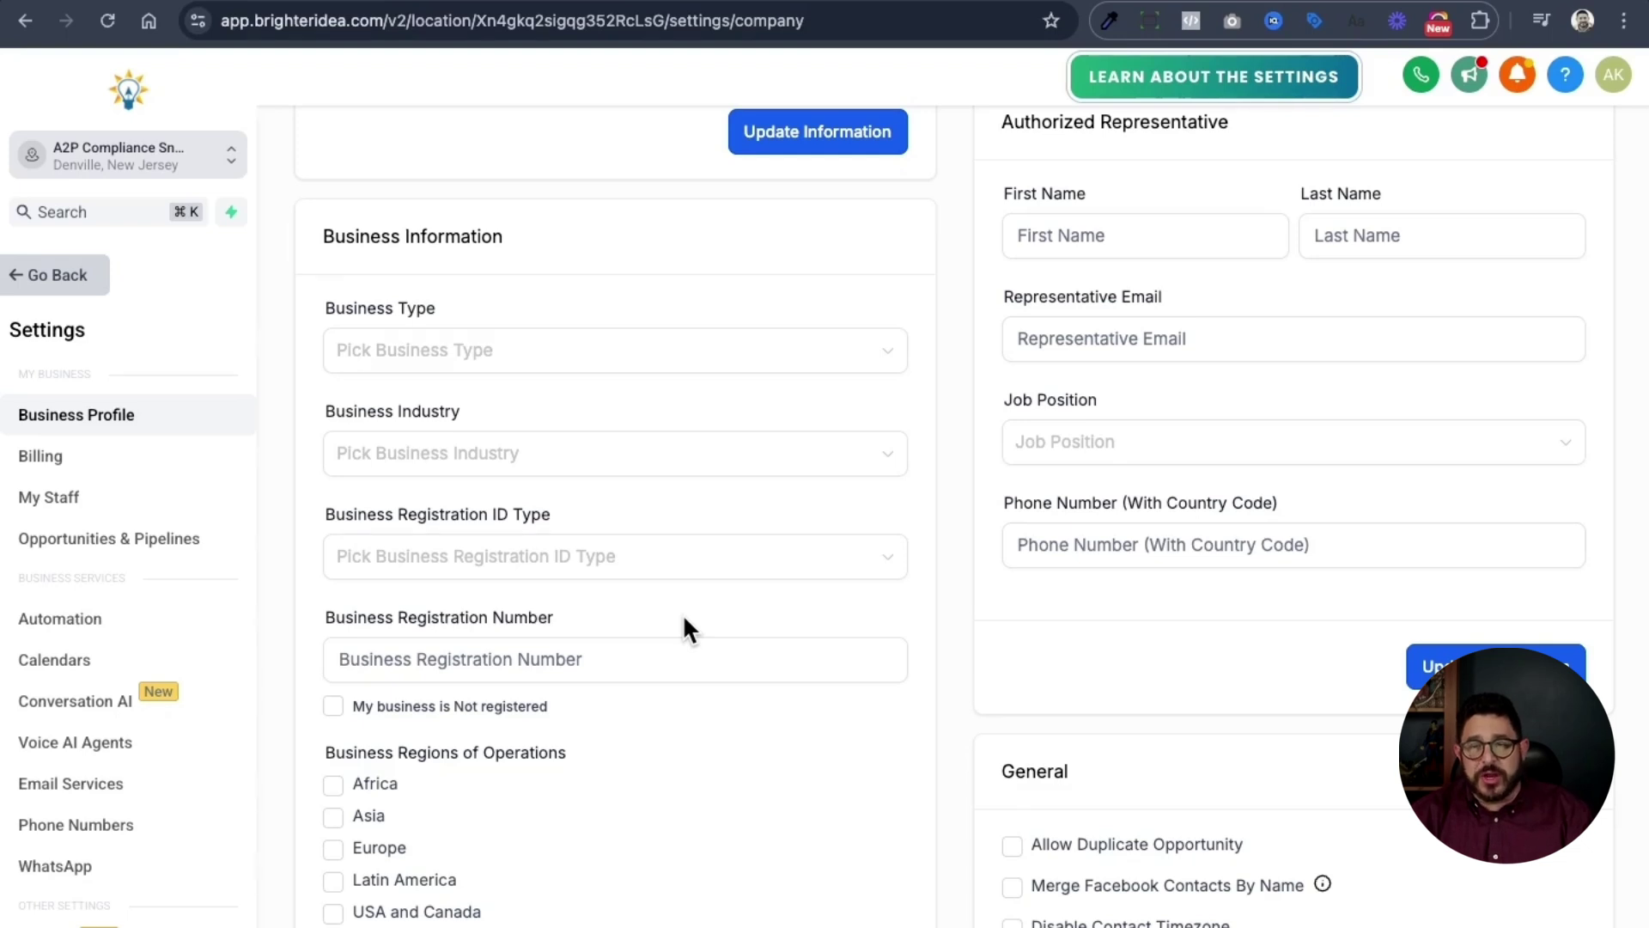
left_click(580, 356)
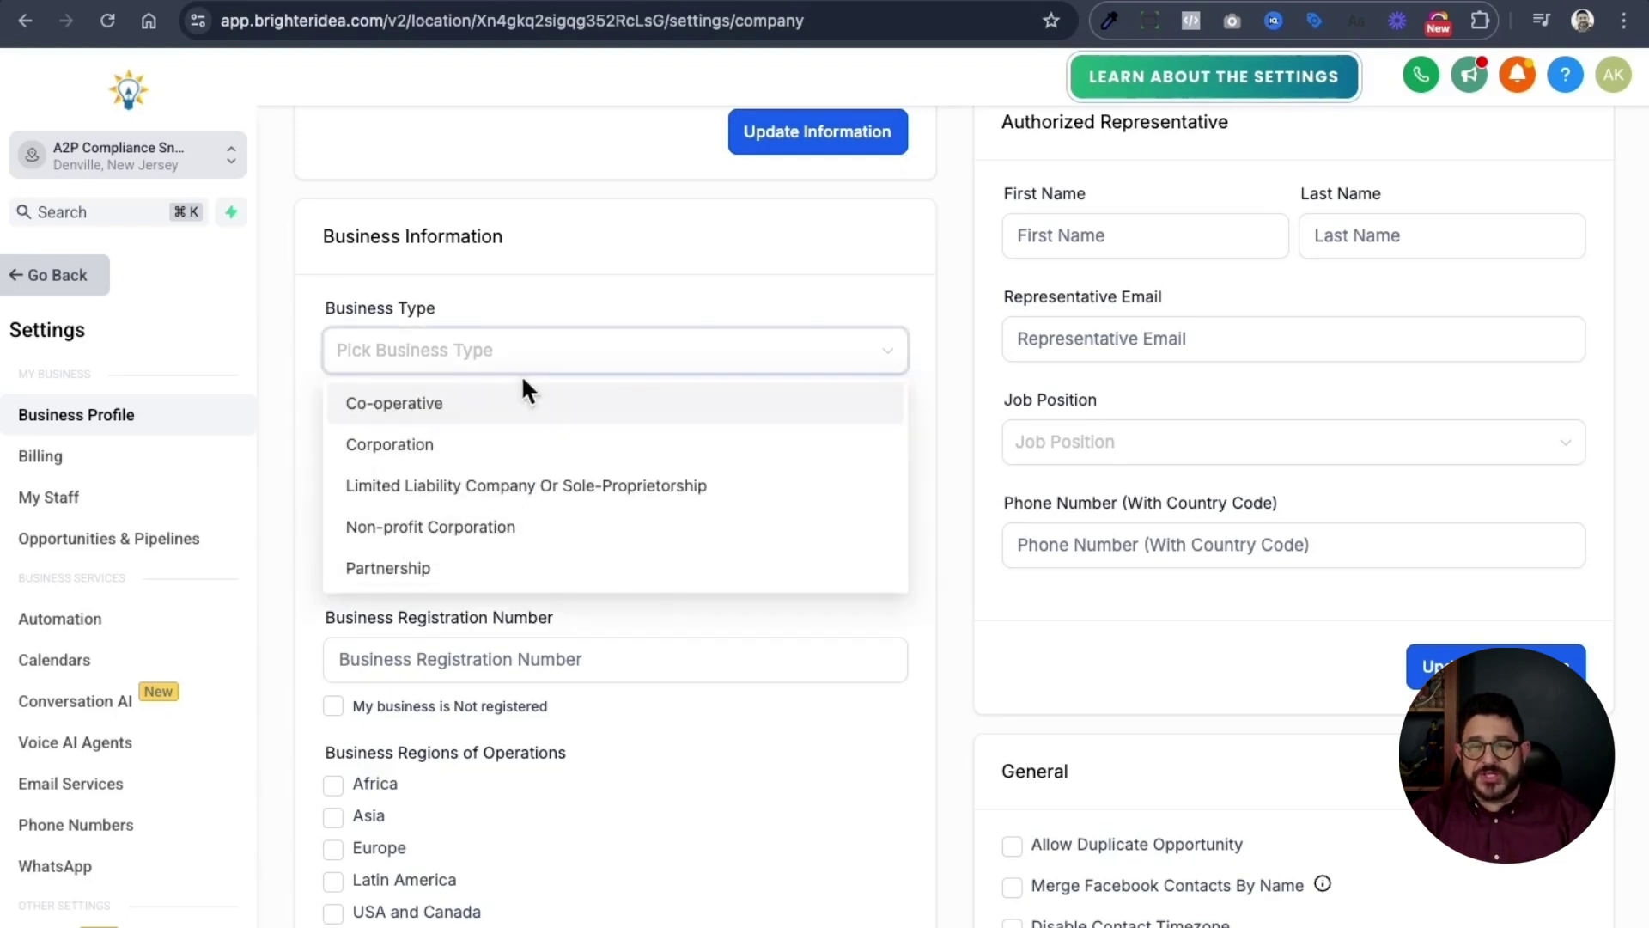
left_click(519, 484)
left_click(427, 466)
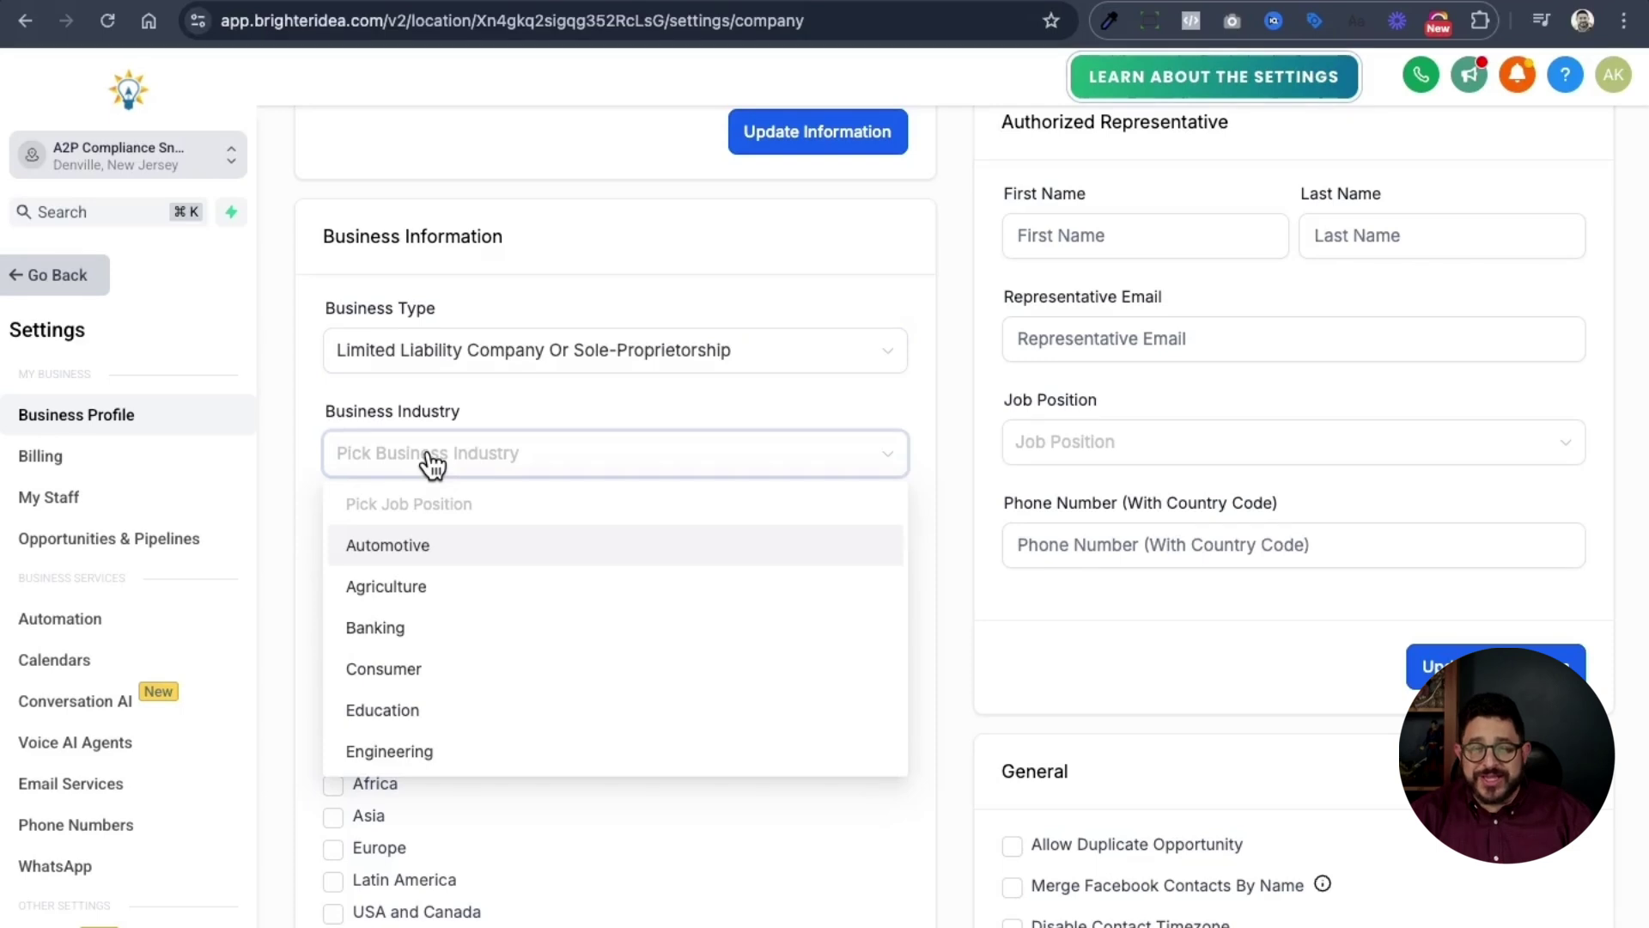
left_click(424, 711)
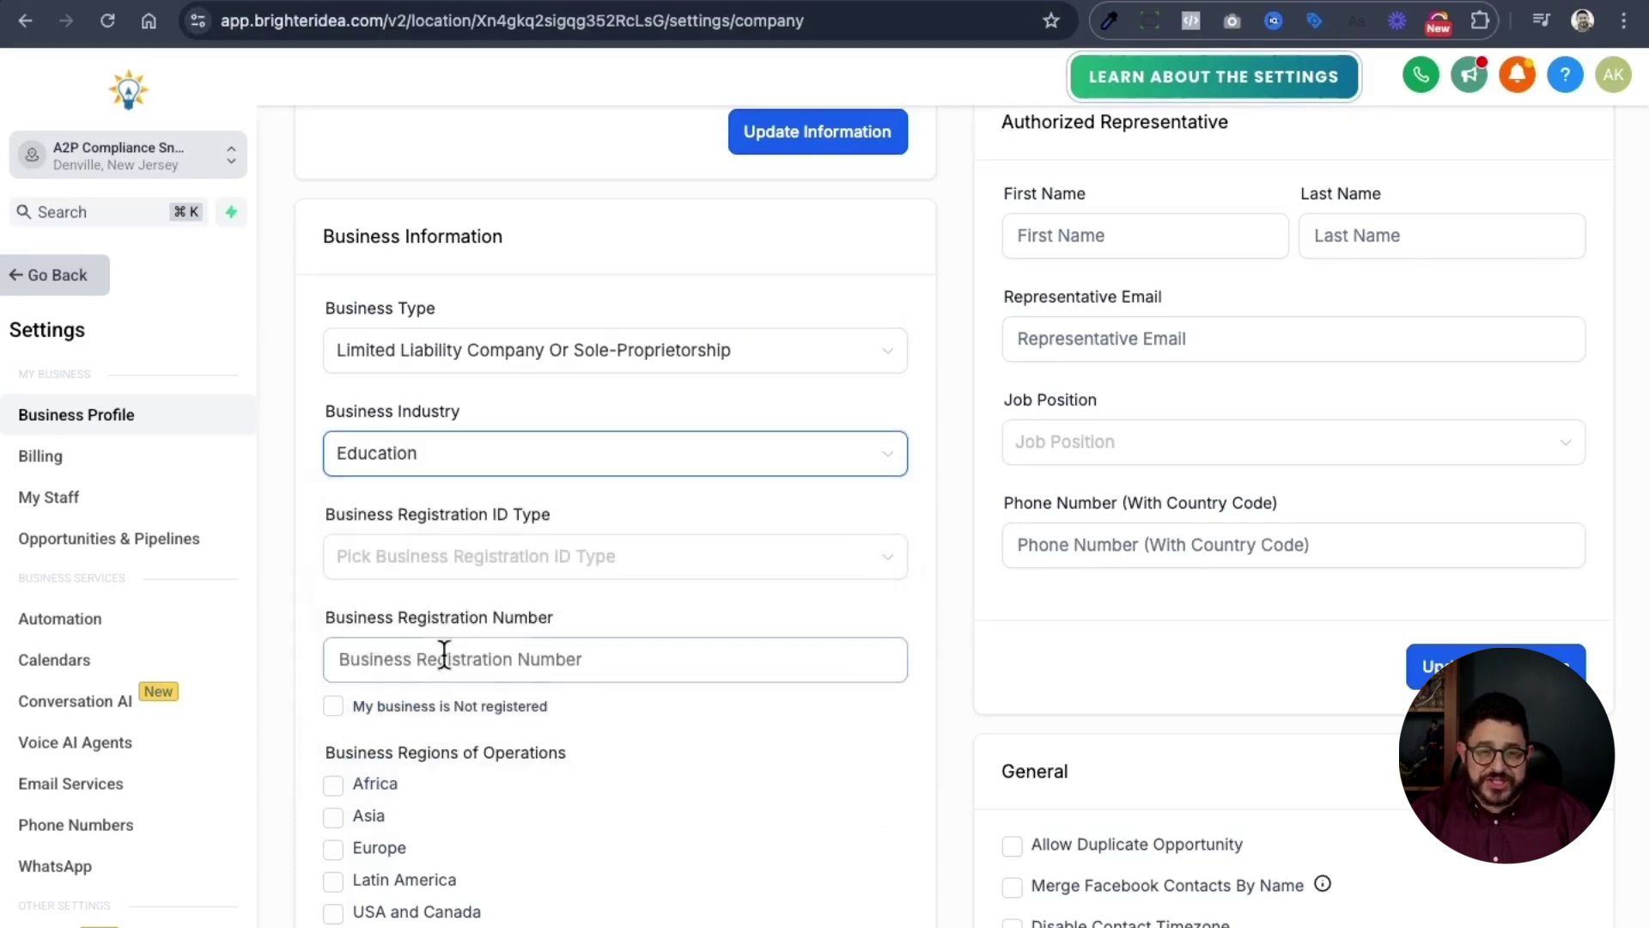
- Choose USA: Employer Identification Number (EIN) as the ID type and mark USA and Canada as the region
left_click(440, 563)
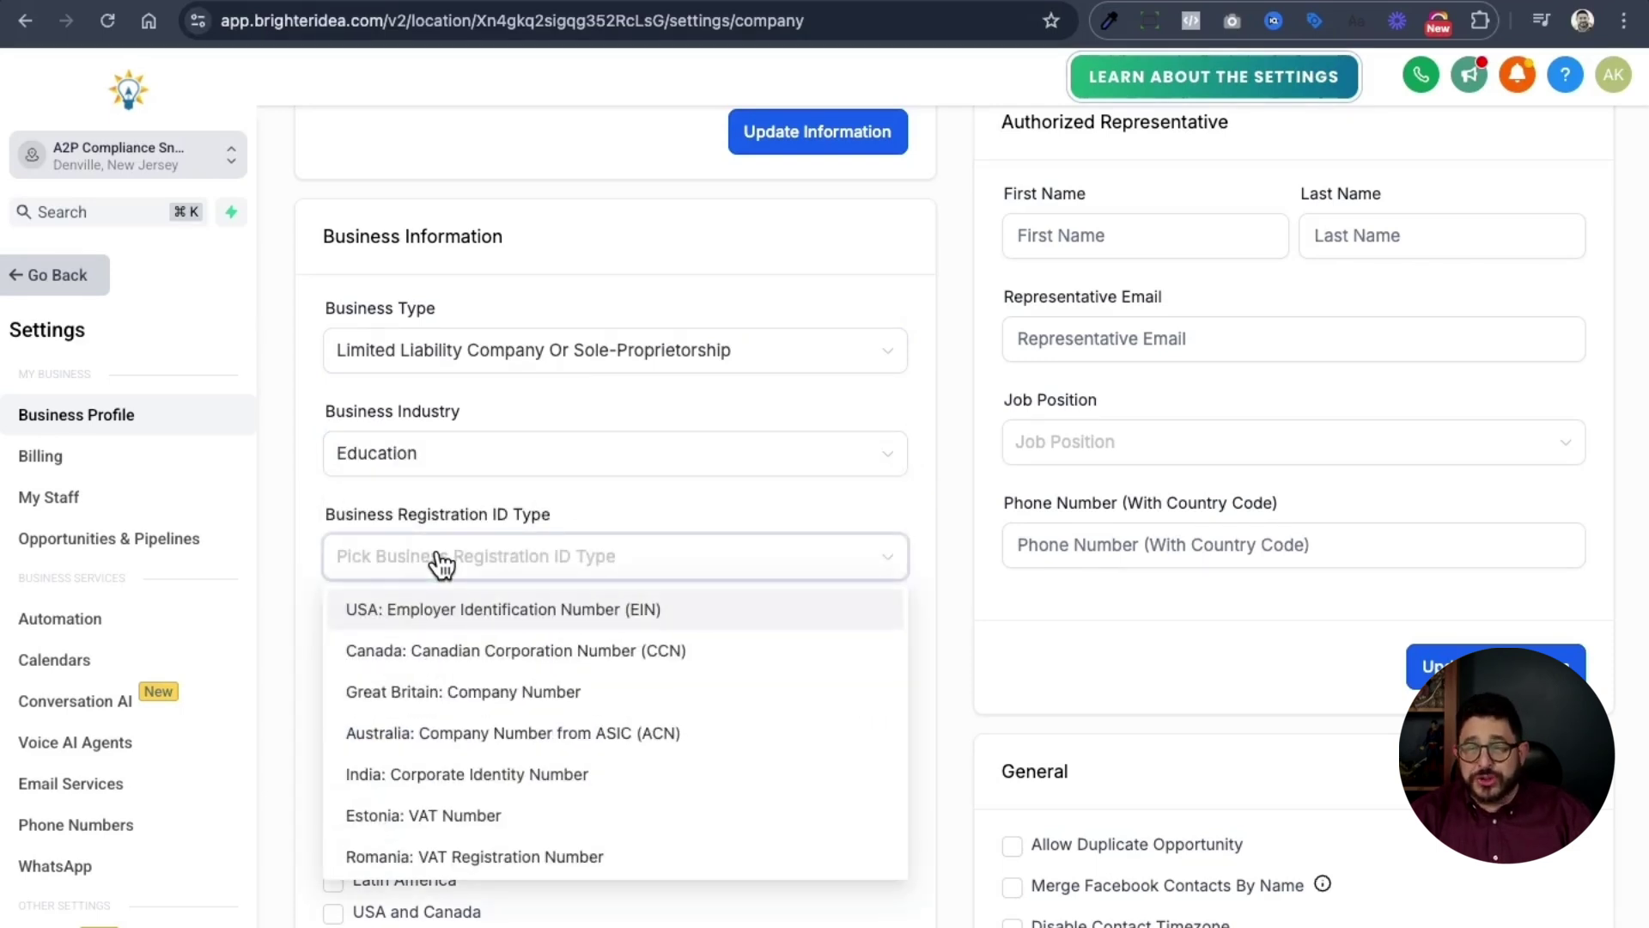
left_click(599, 611)
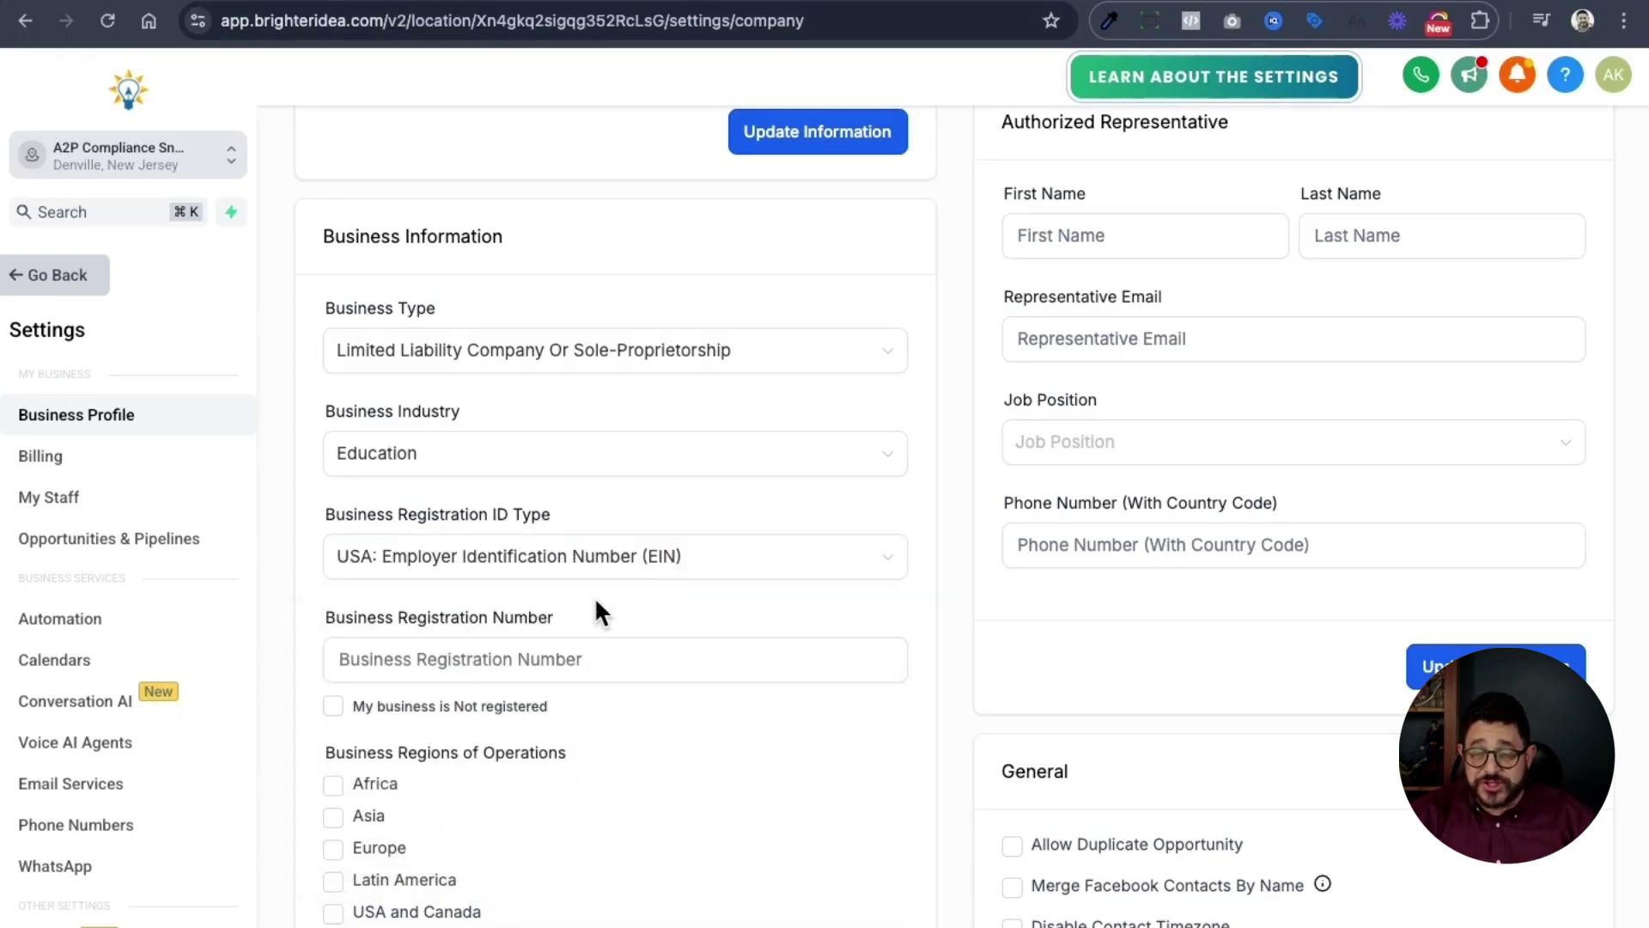
scroll(590, 662, "down", 3)
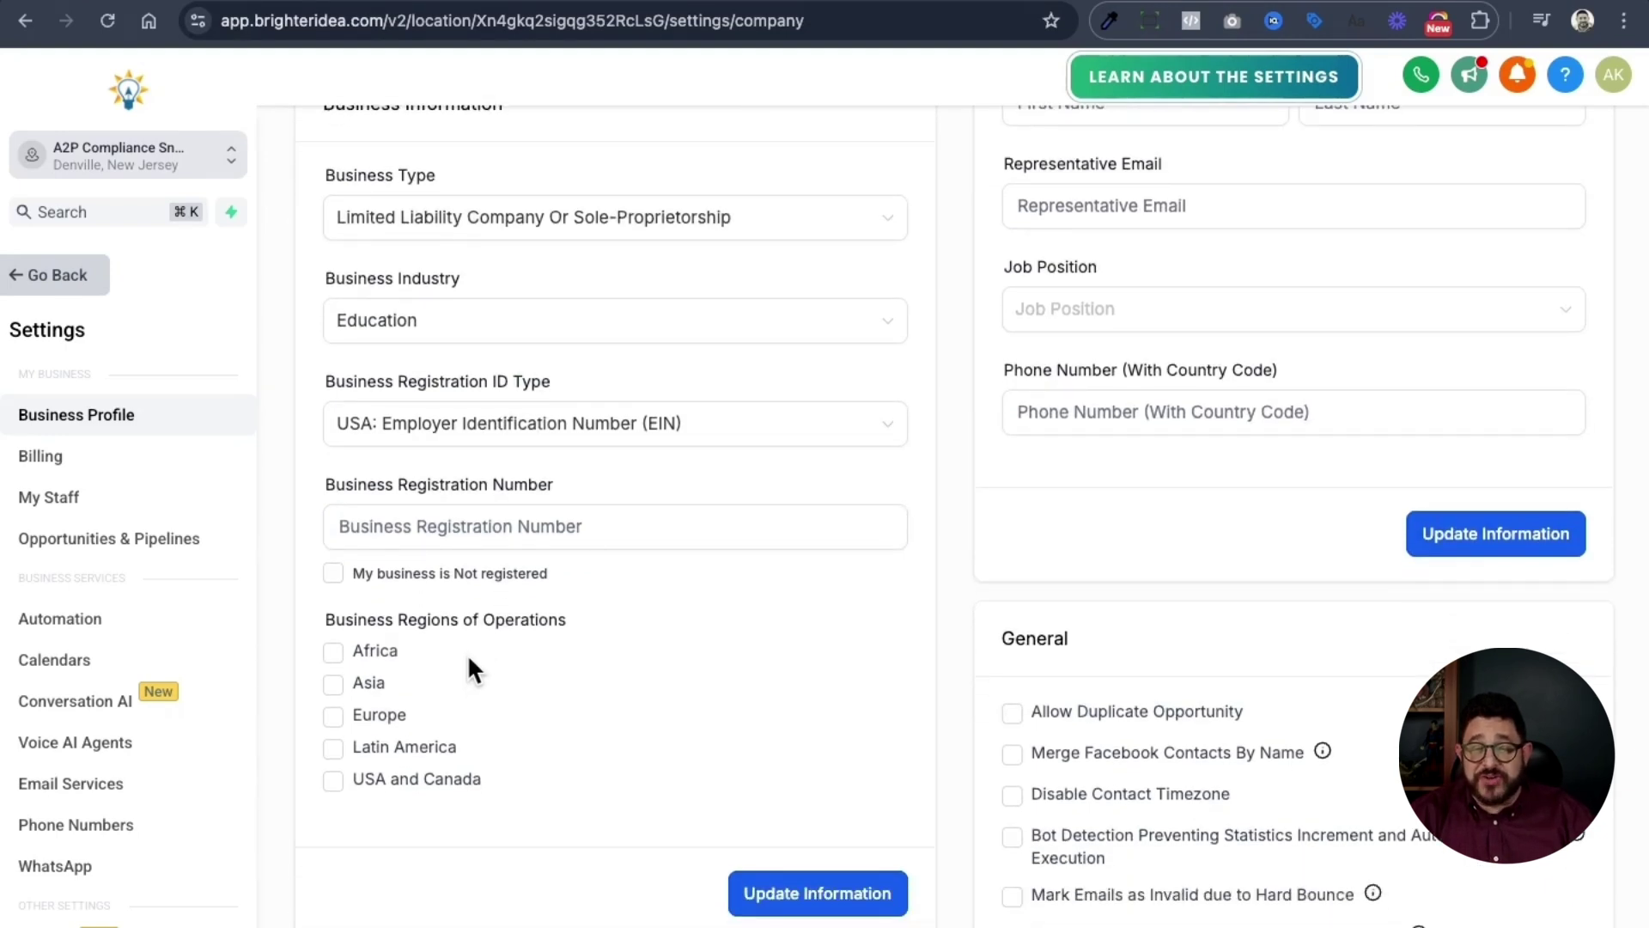
left_click(464, 789)
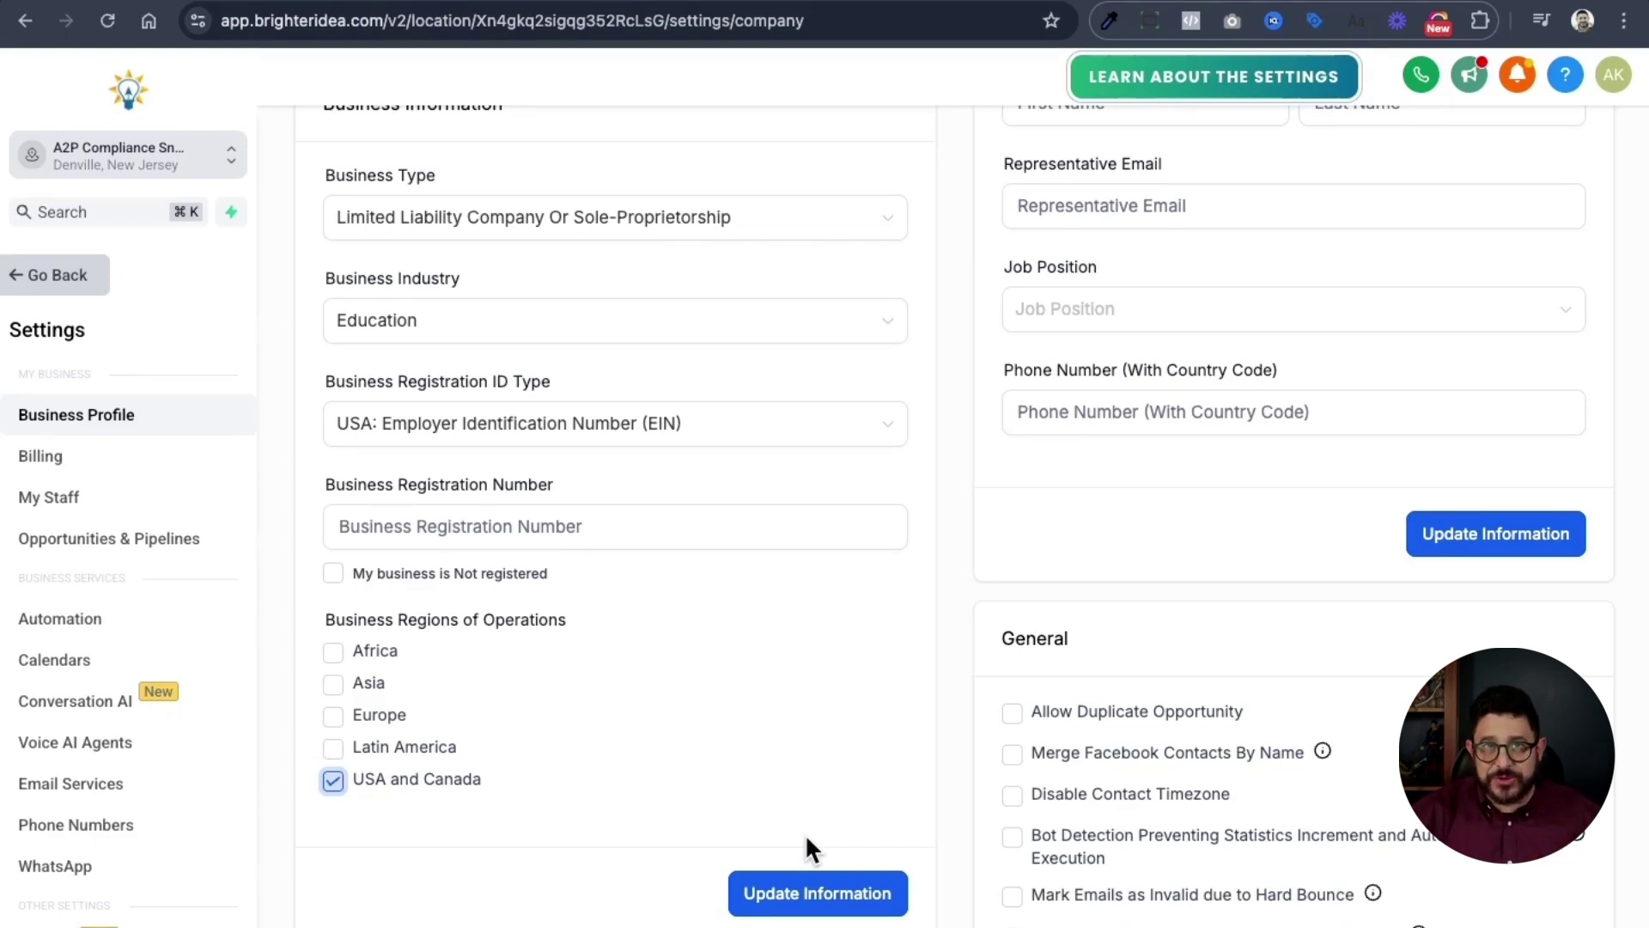
scroll(1112, 249, "up", 15)
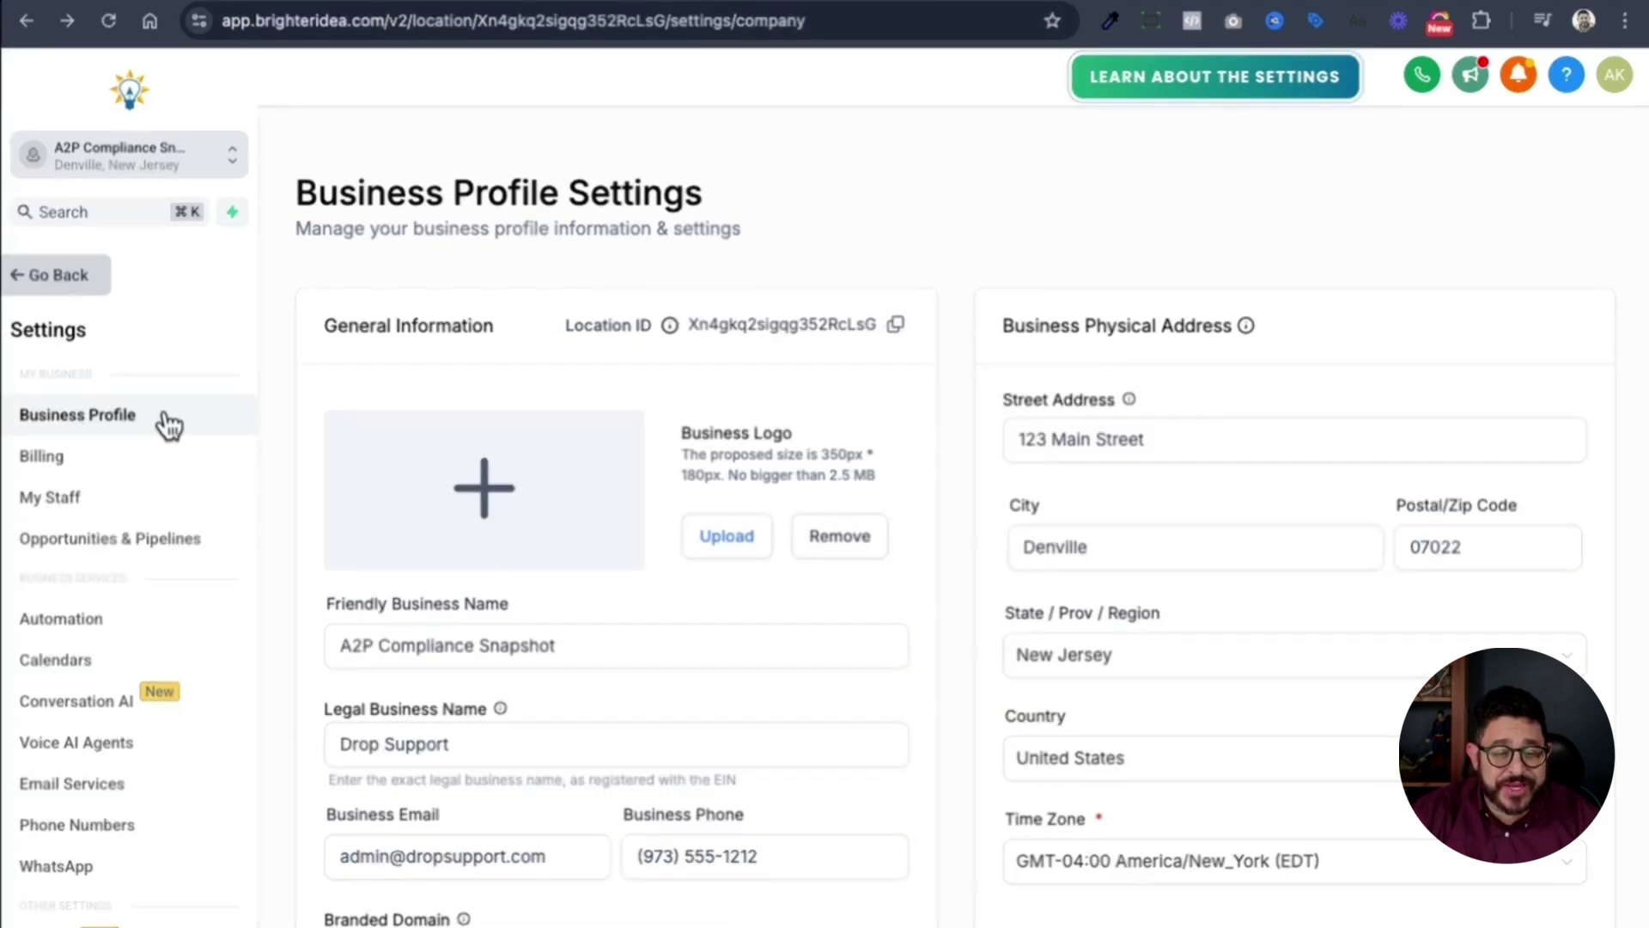
scroll(162, 419, "down", 1)
- Add a new phone number, searching numbers that start with 973, and buy a Morristown, NJ one
scroll(163, 431, "down", 3)
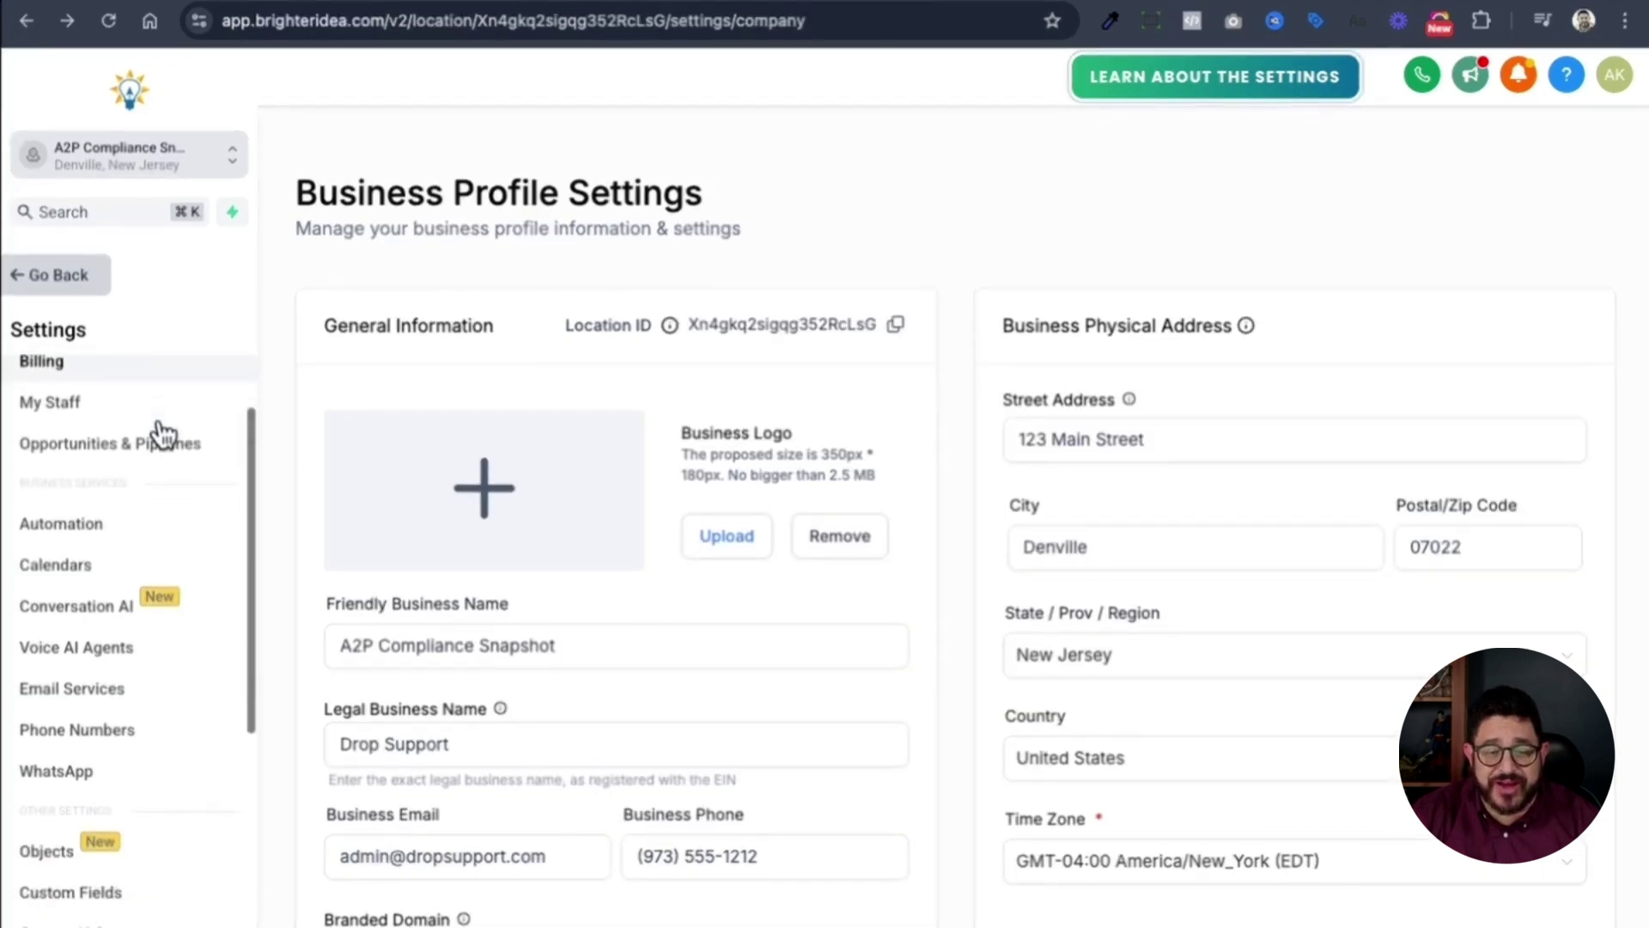
left_click(81, 738)
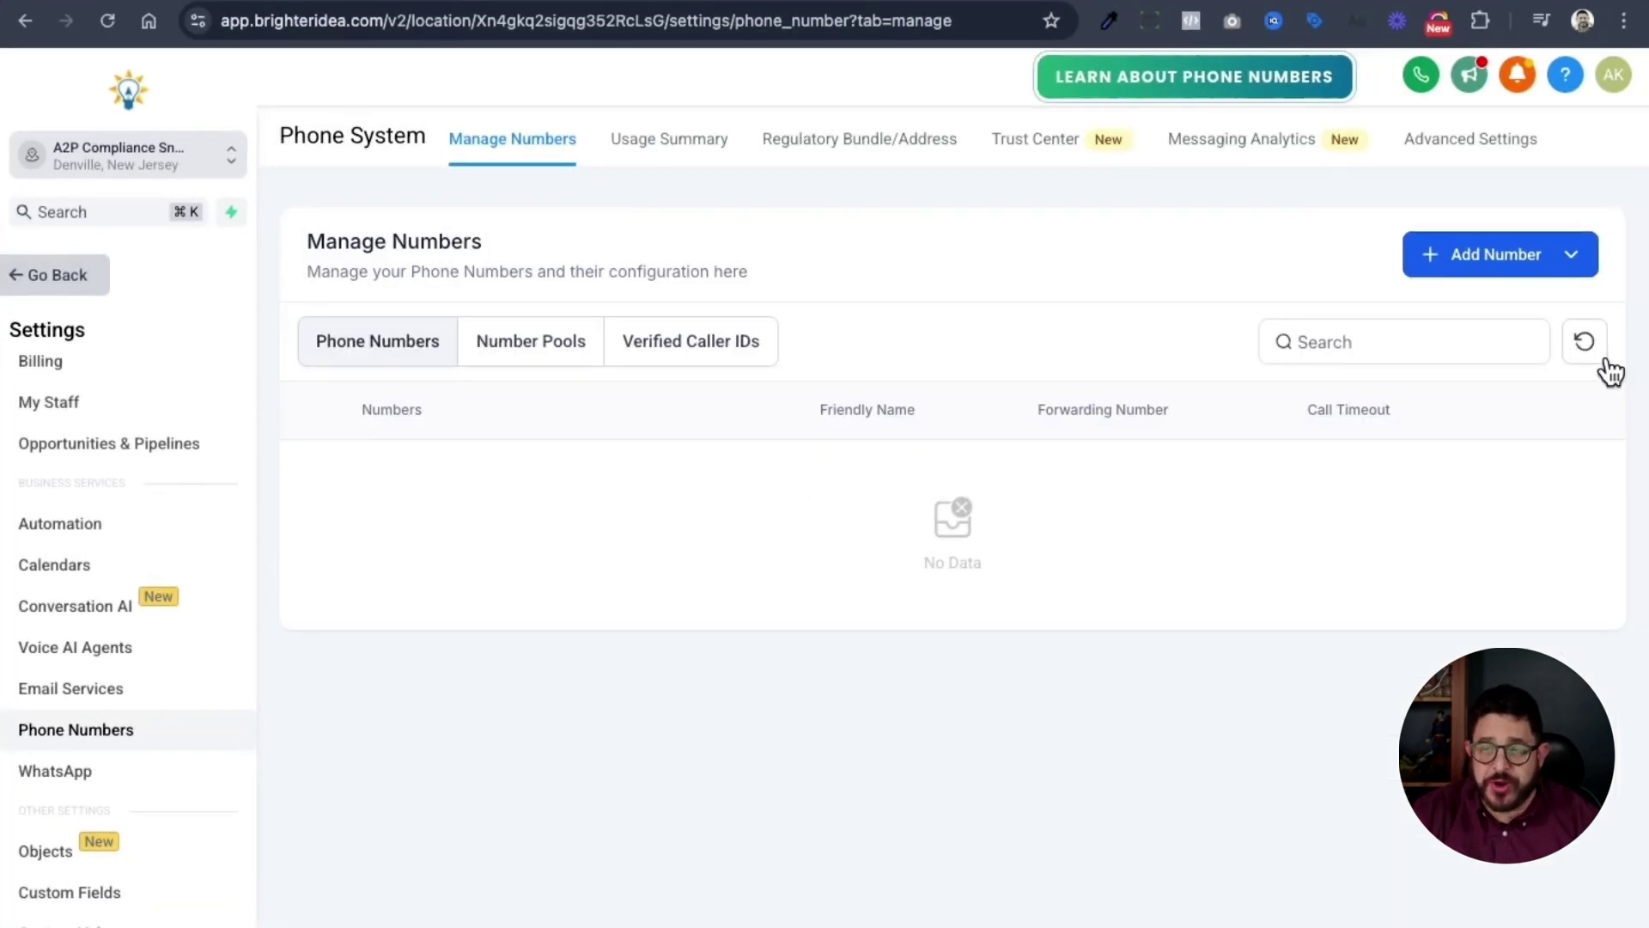
left_click(1467, 261)
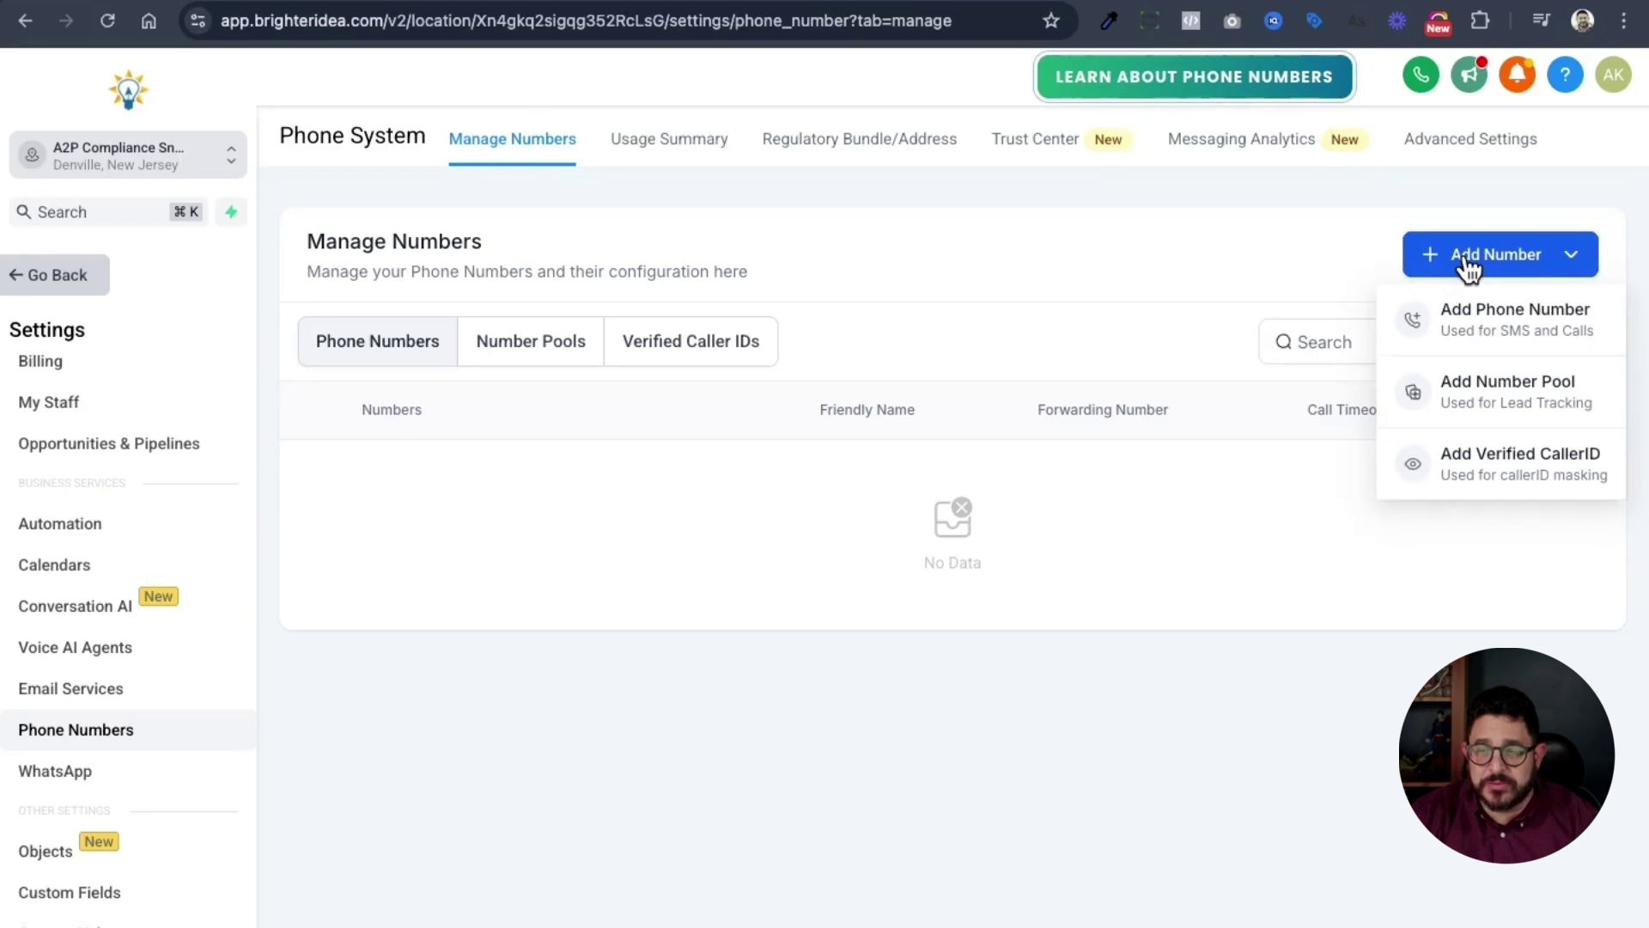
left_click(1510, 343)
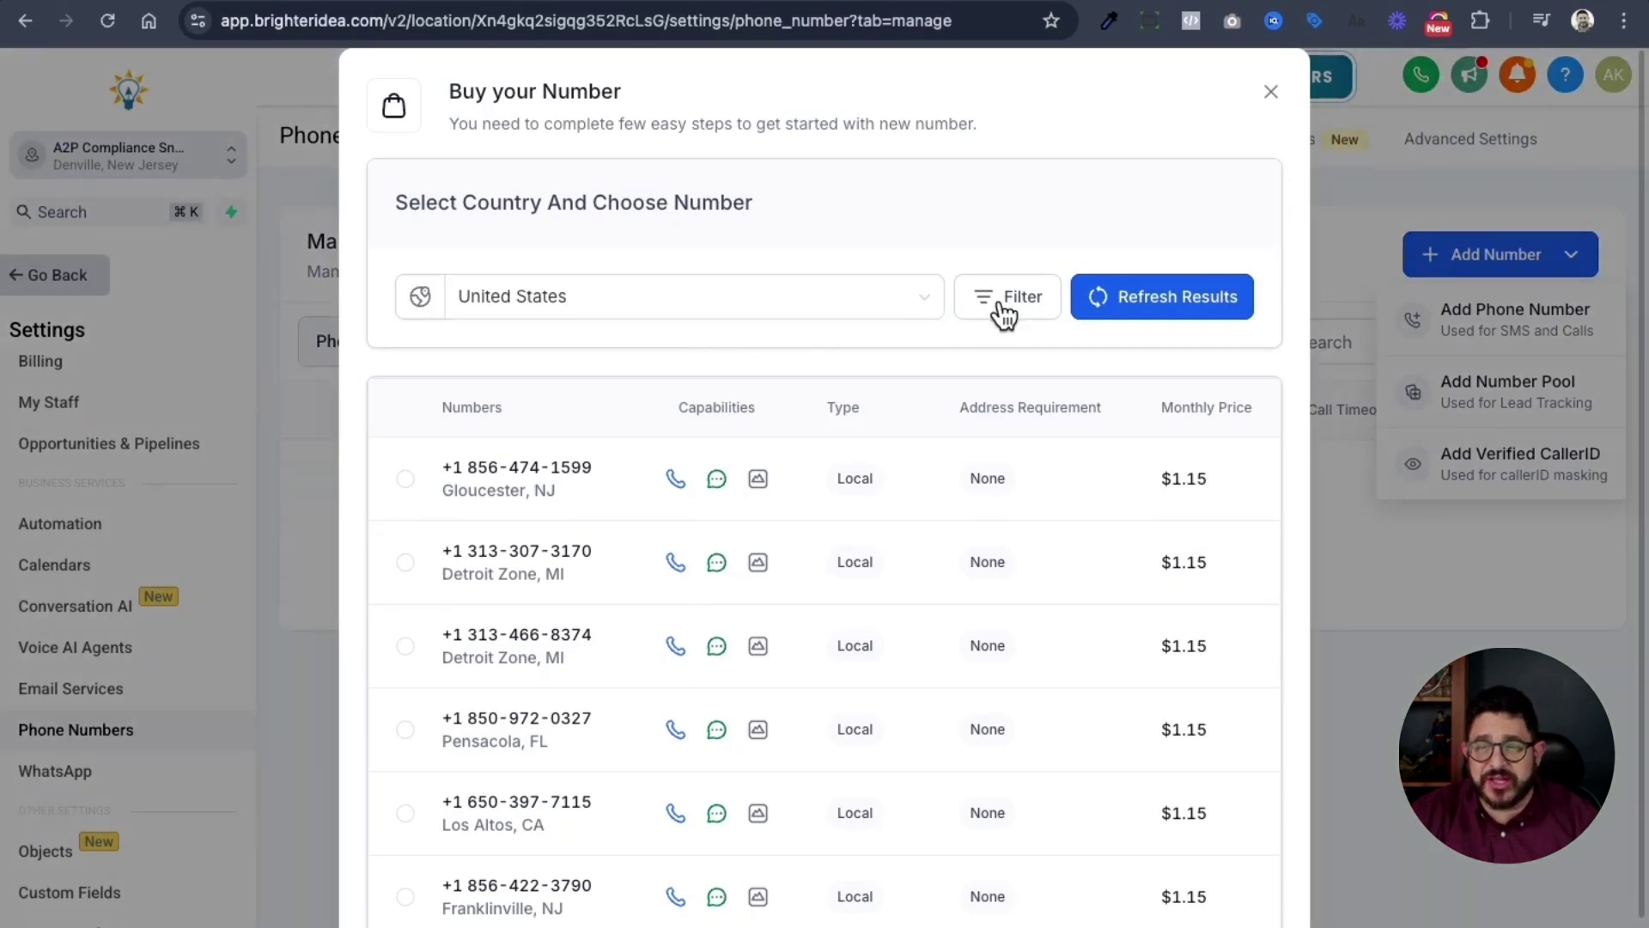
left_click(1000, 303)
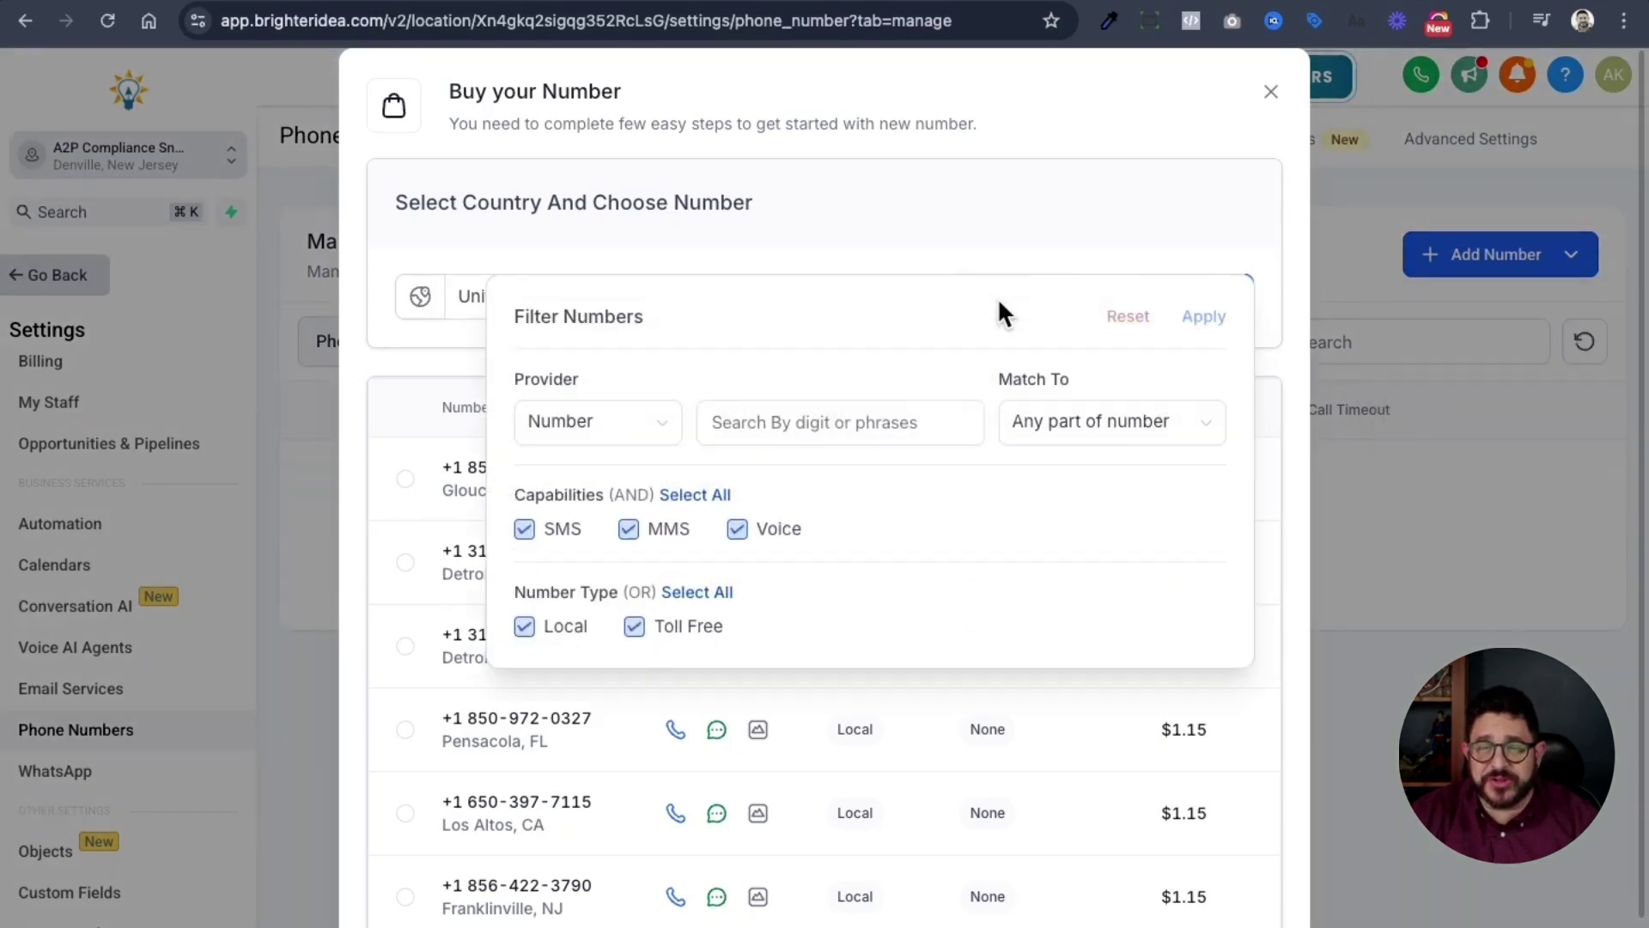
left_click(1065, 439)
left_click(1091, 475)
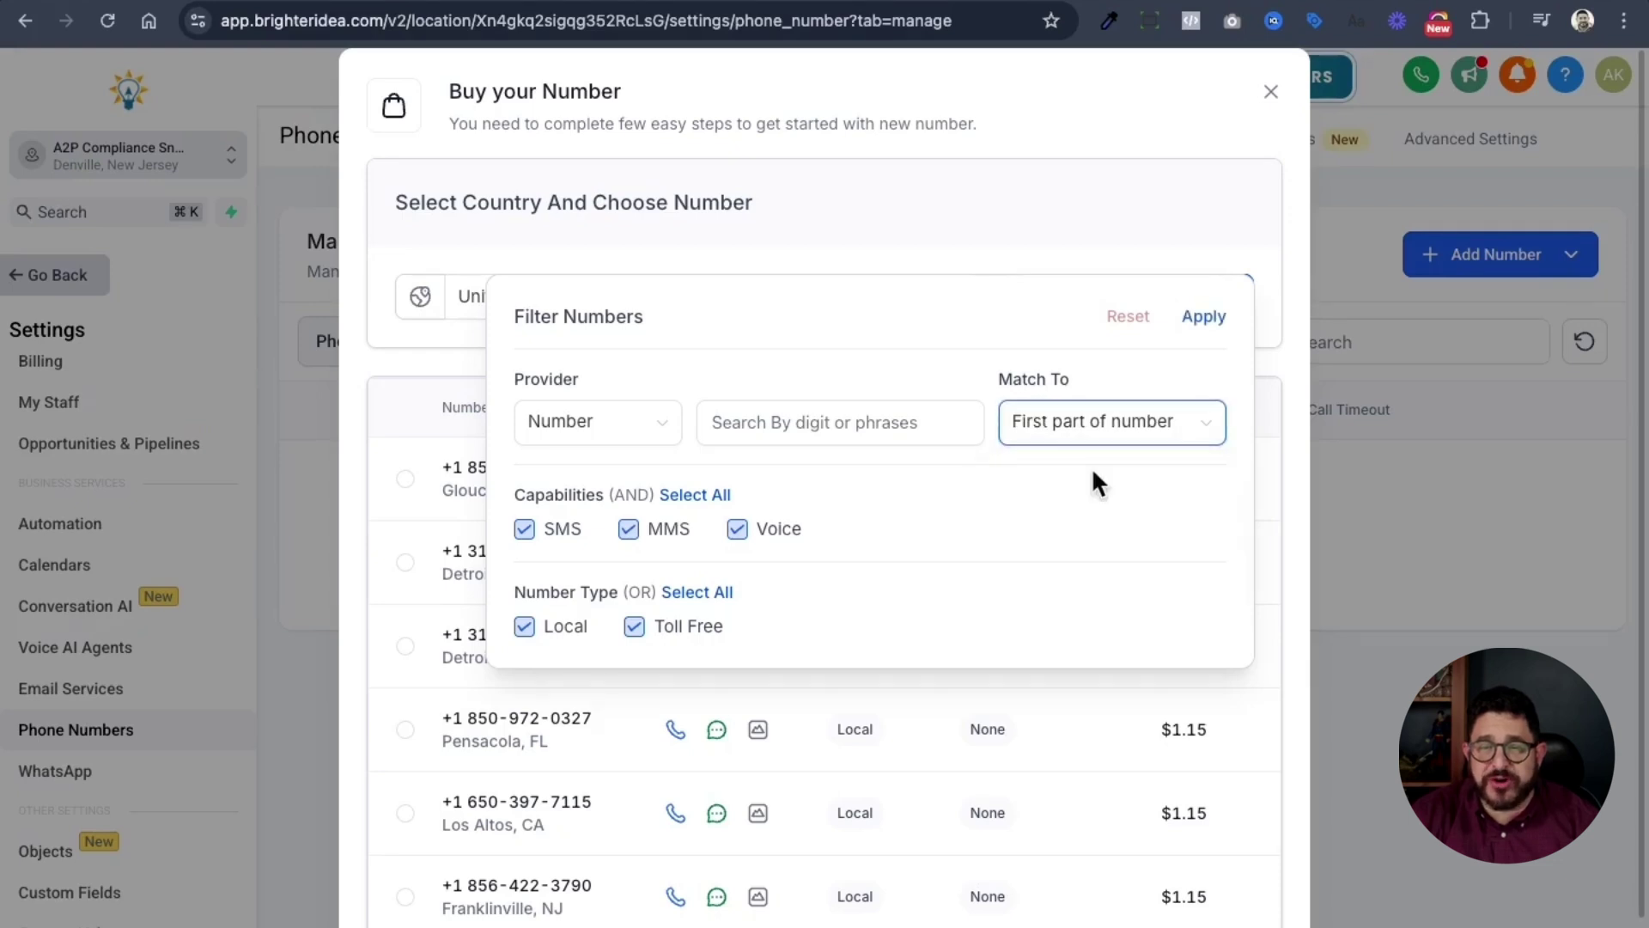
left_click(834, 432)
type("973")
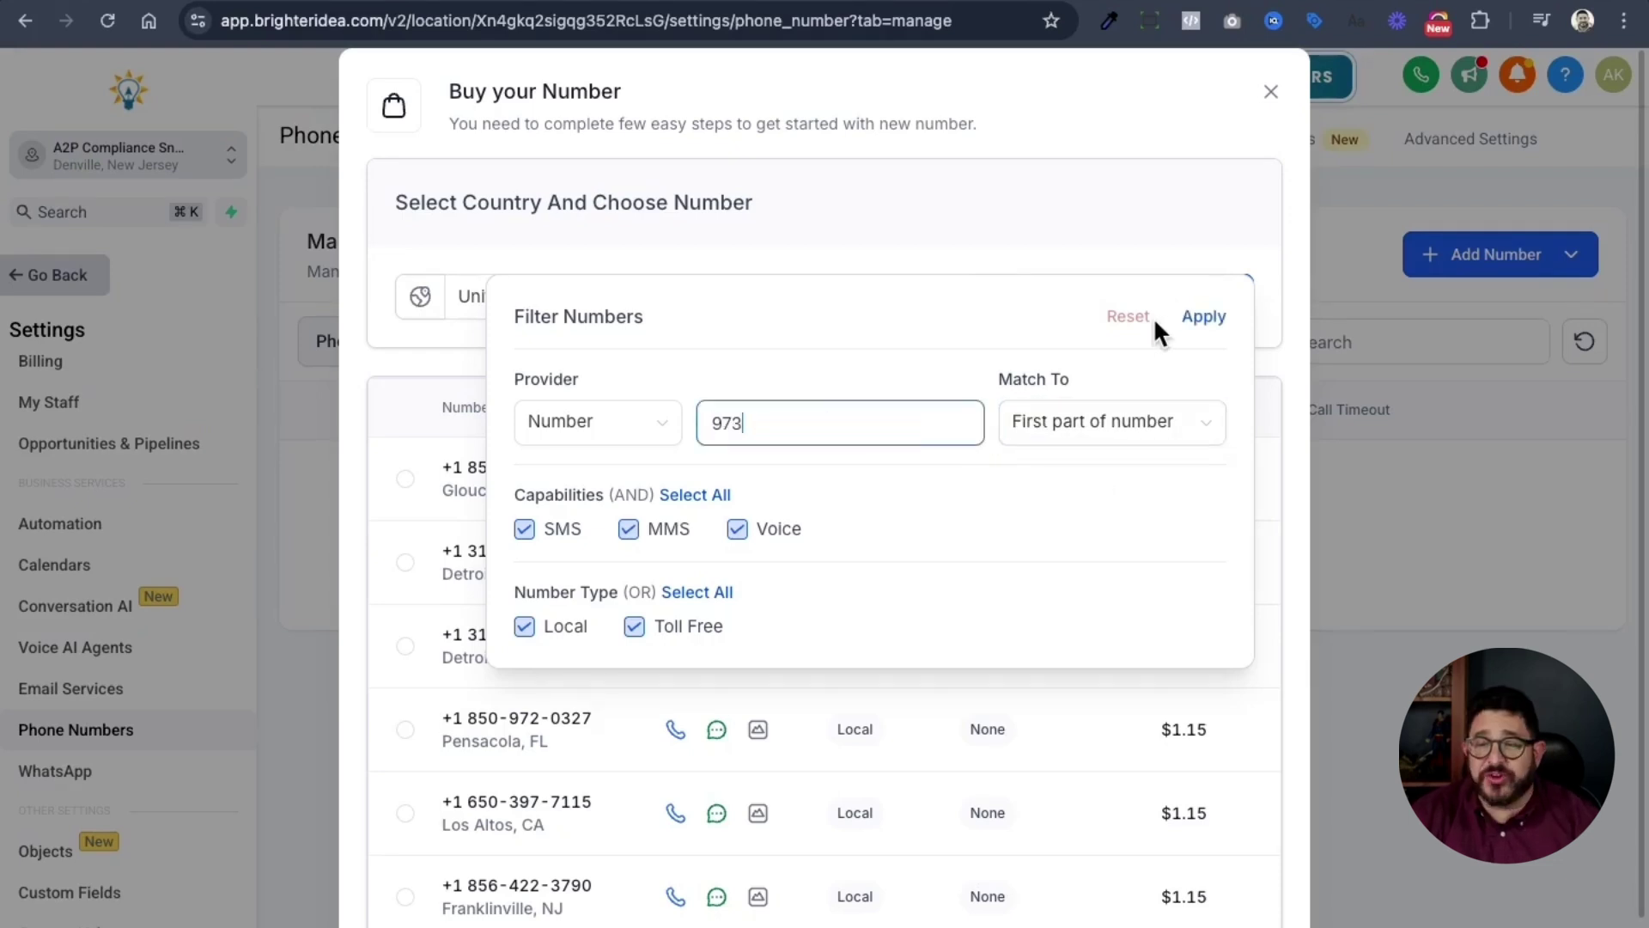
left_click(1186, 317)
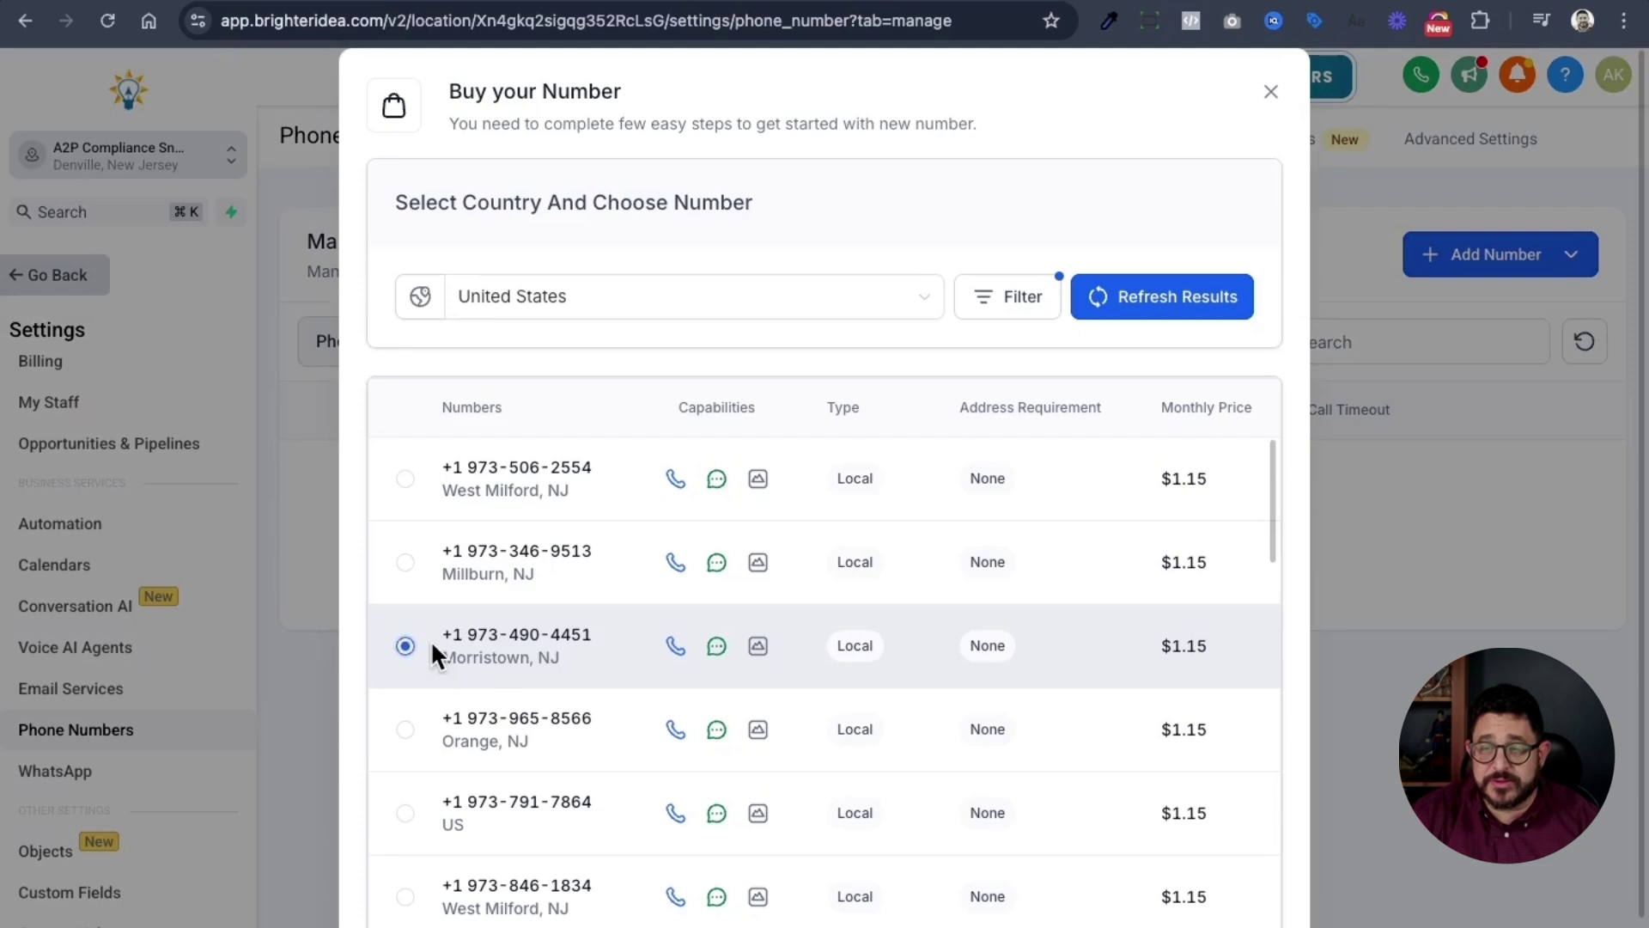
scroll(432, 644, "down", 4)
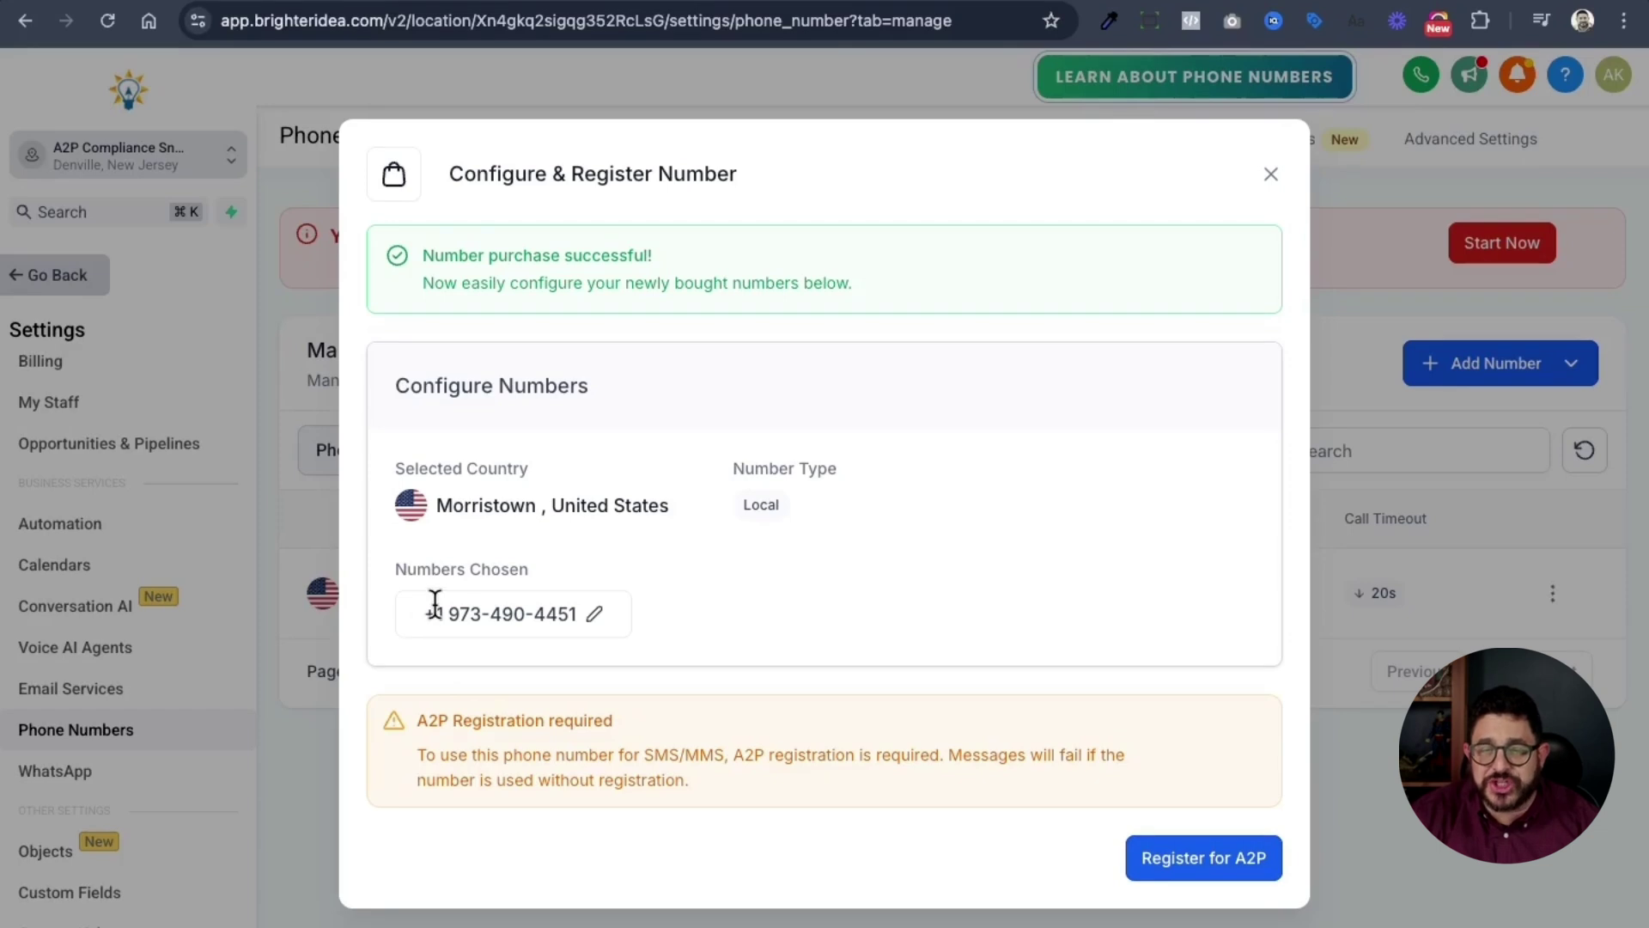
- Copy the newly bought phone number and go to the Trust Center's A2P wizard
left_click_drag(423, 613, 560, 614)
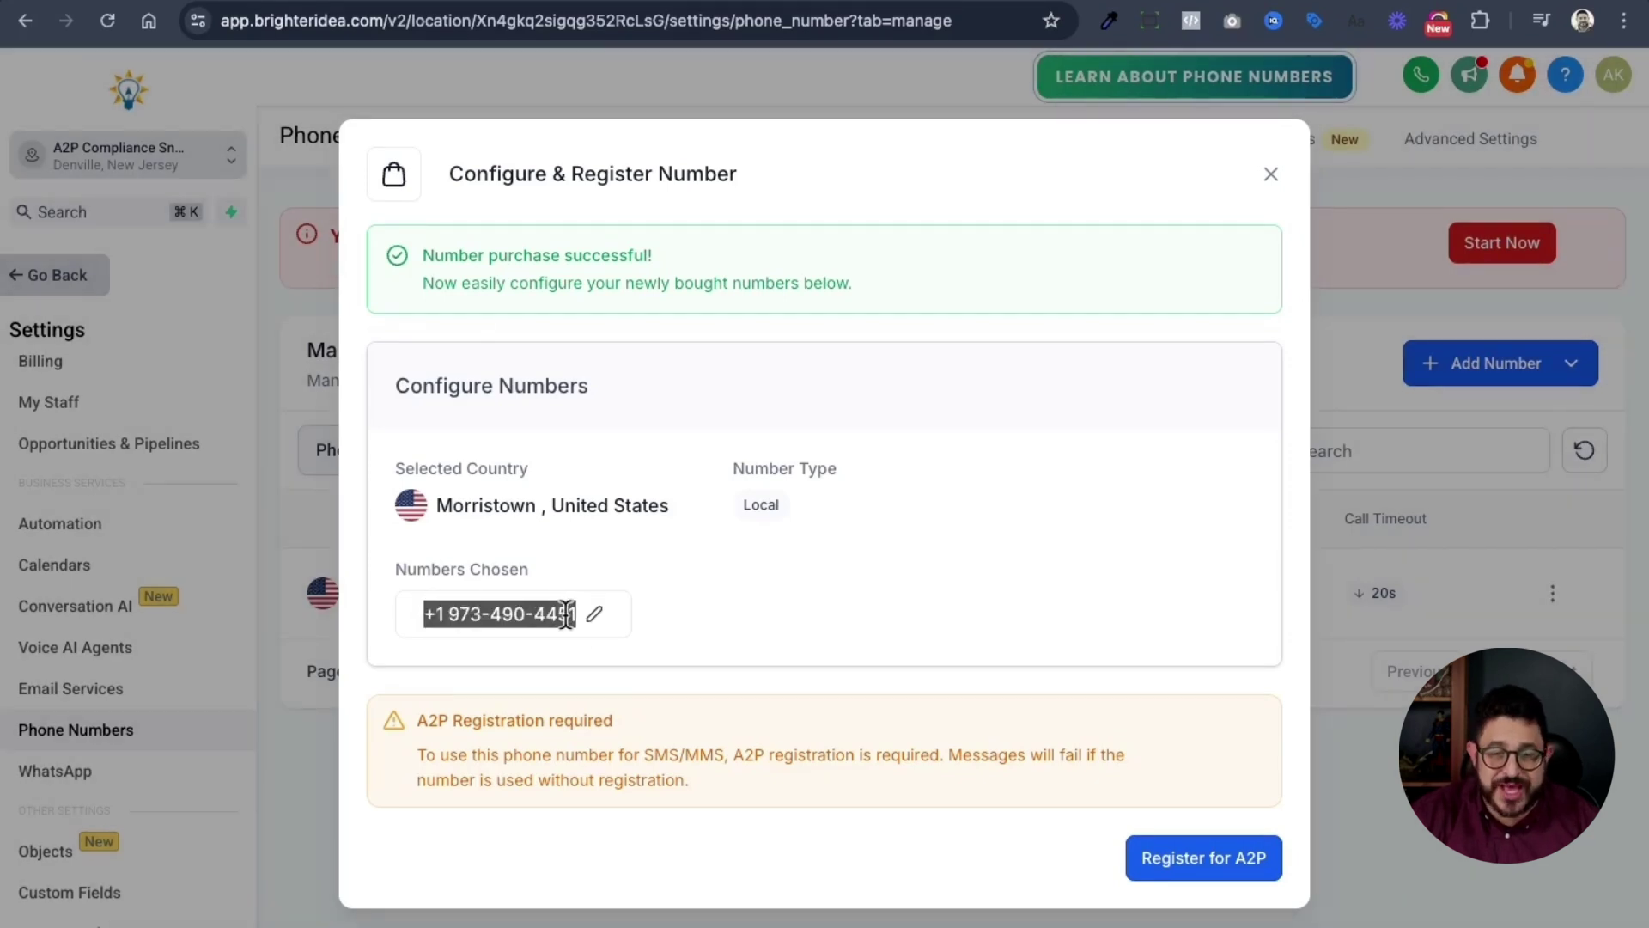
right_click(566, 613)
left_click(615, 549)
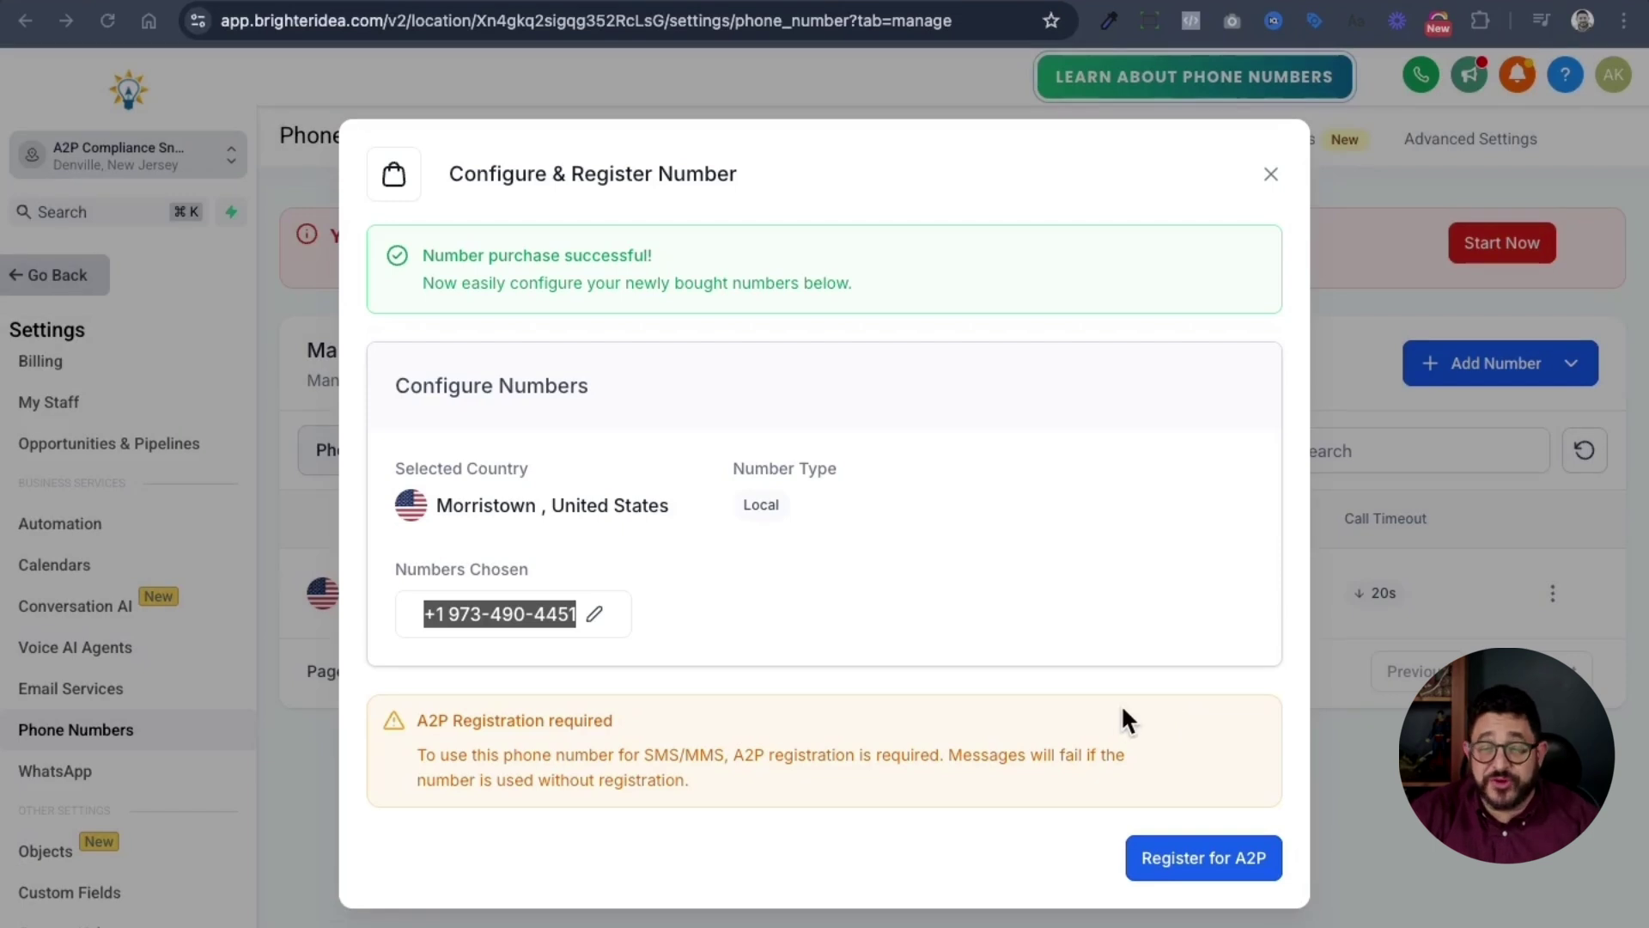
left_click(1184, 863)
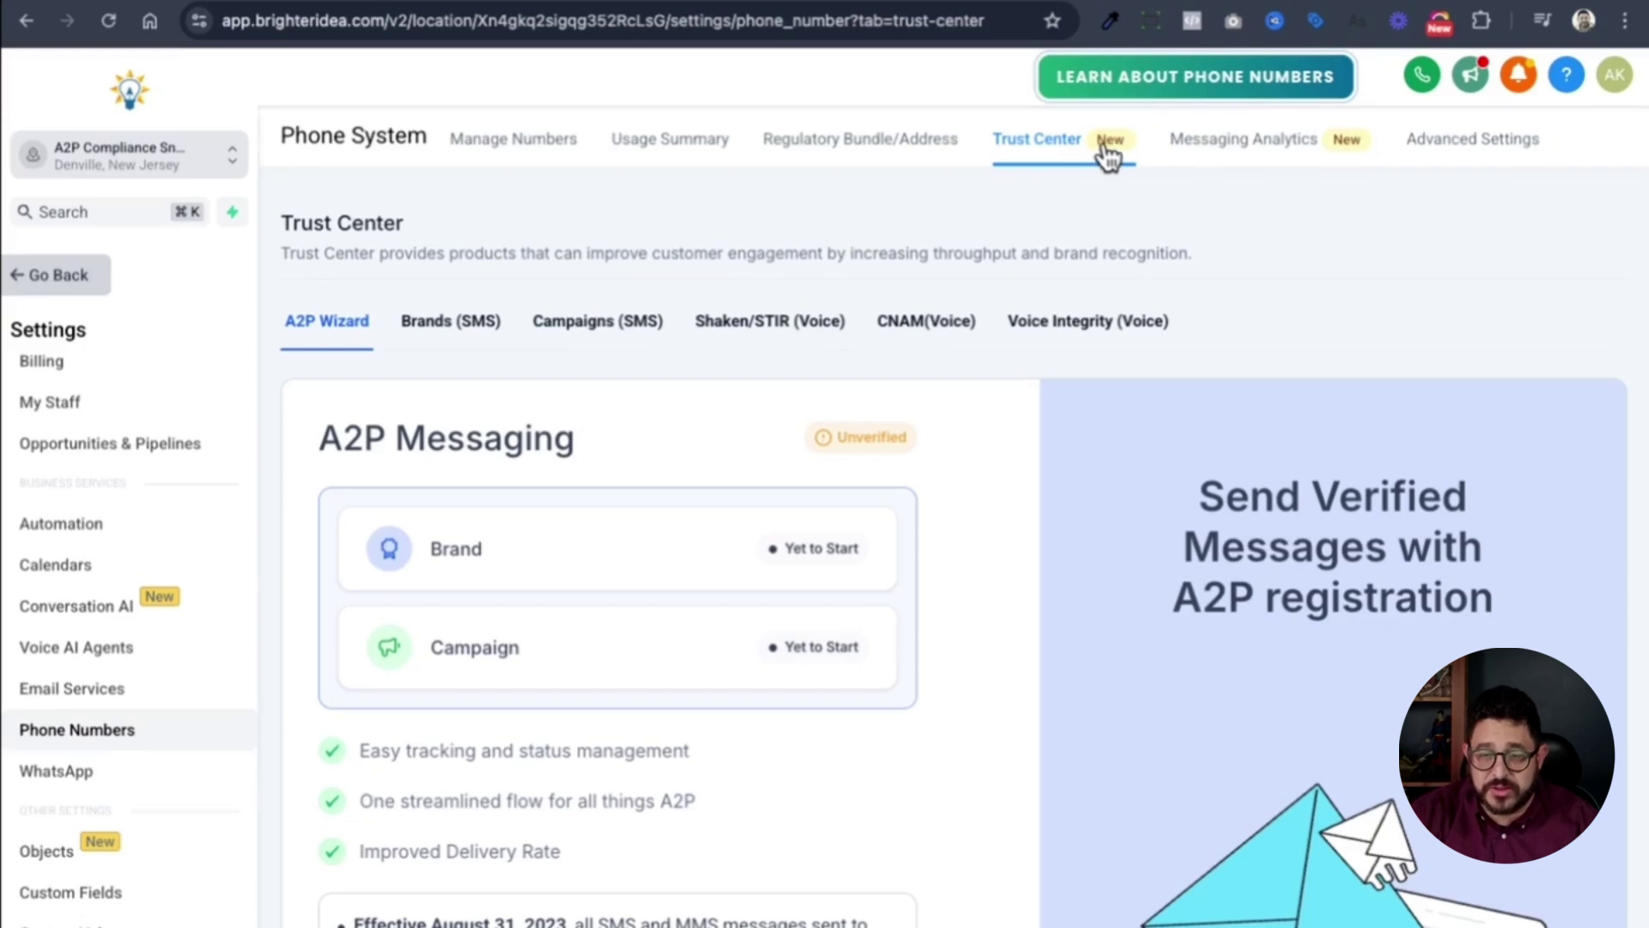
- Begin the A2P registration, complete Profile Needs, and confirm the legal business name
scroll(1374, 258, "down", 1)
scroll(1377, 260, "down", 5)
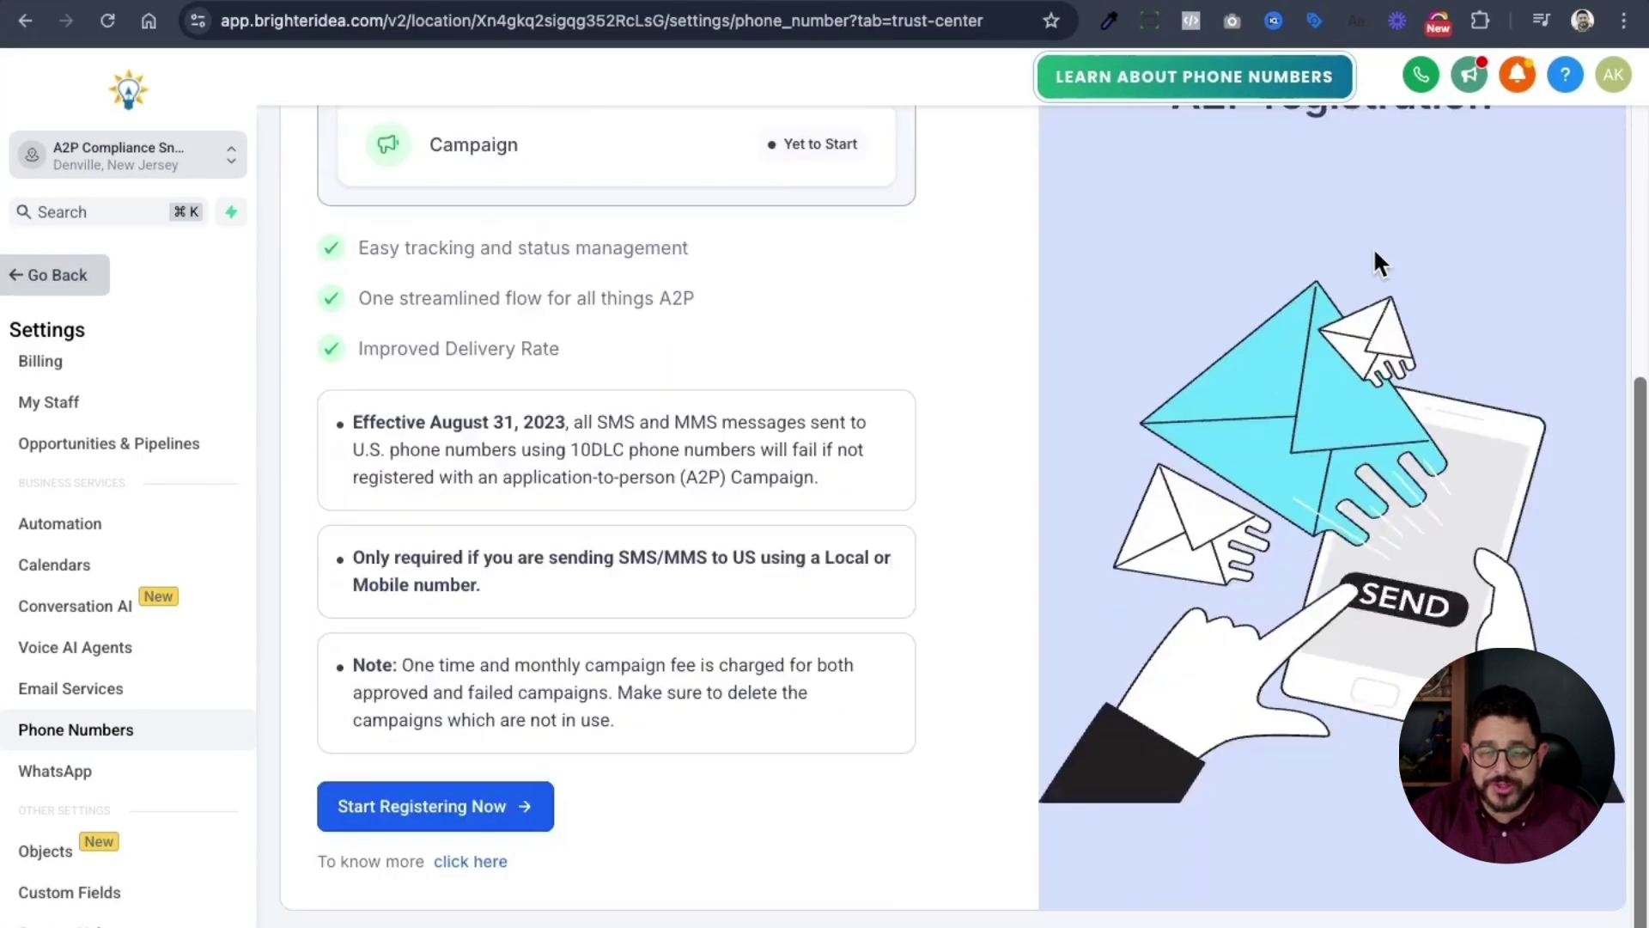
left_click(471, 821)
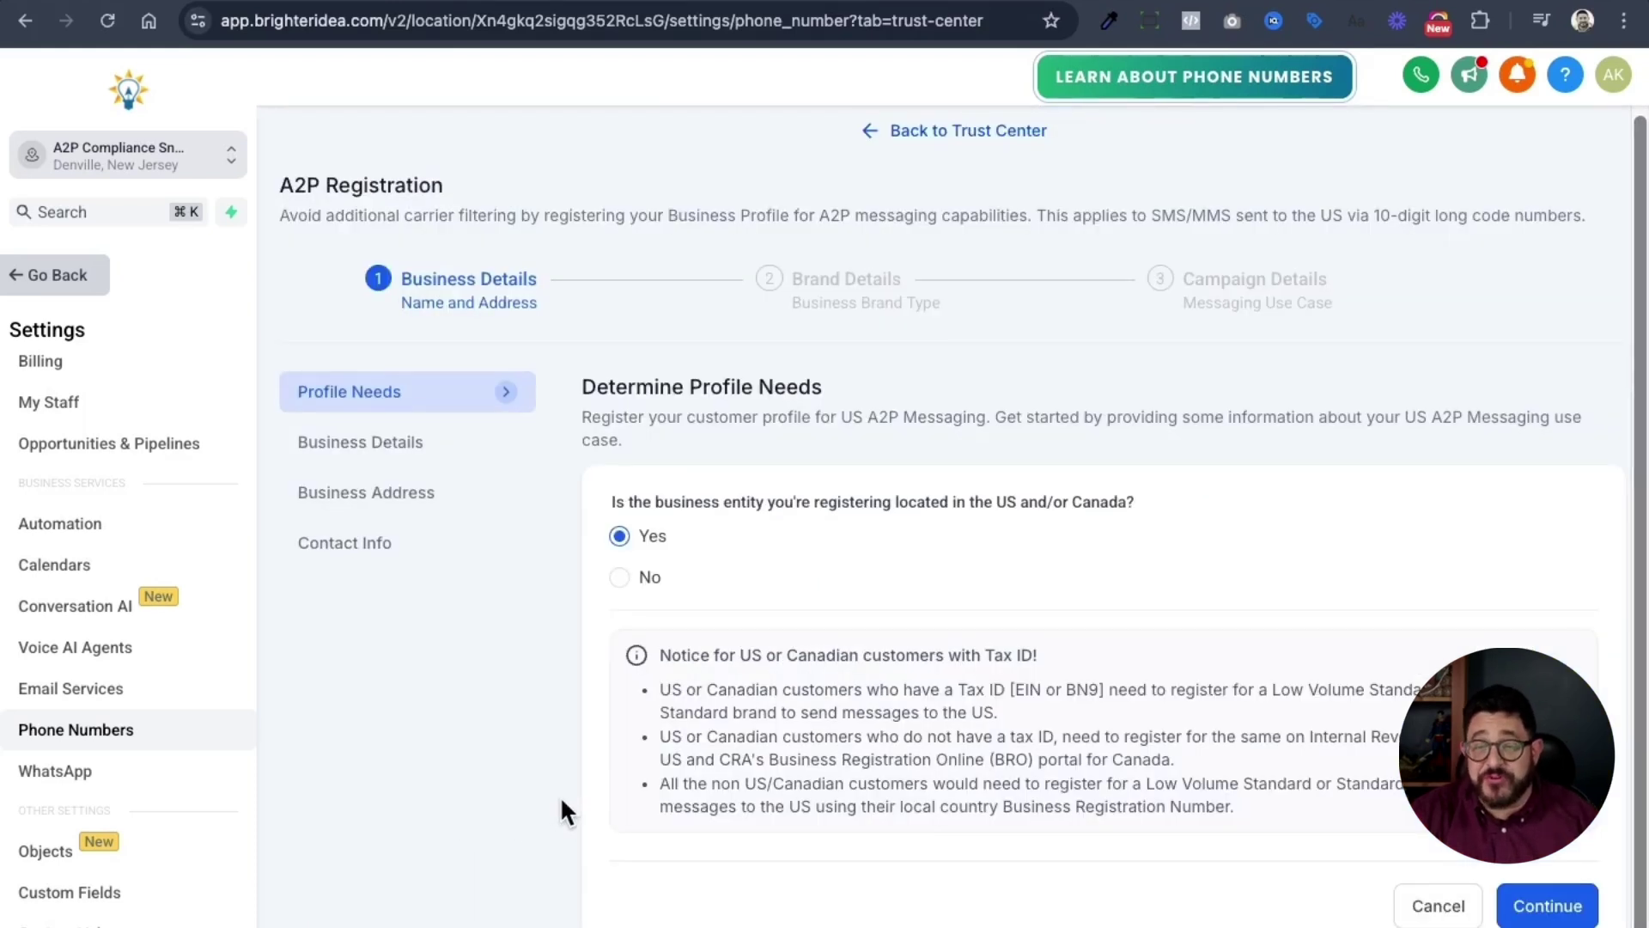
left_click(1527, 907)
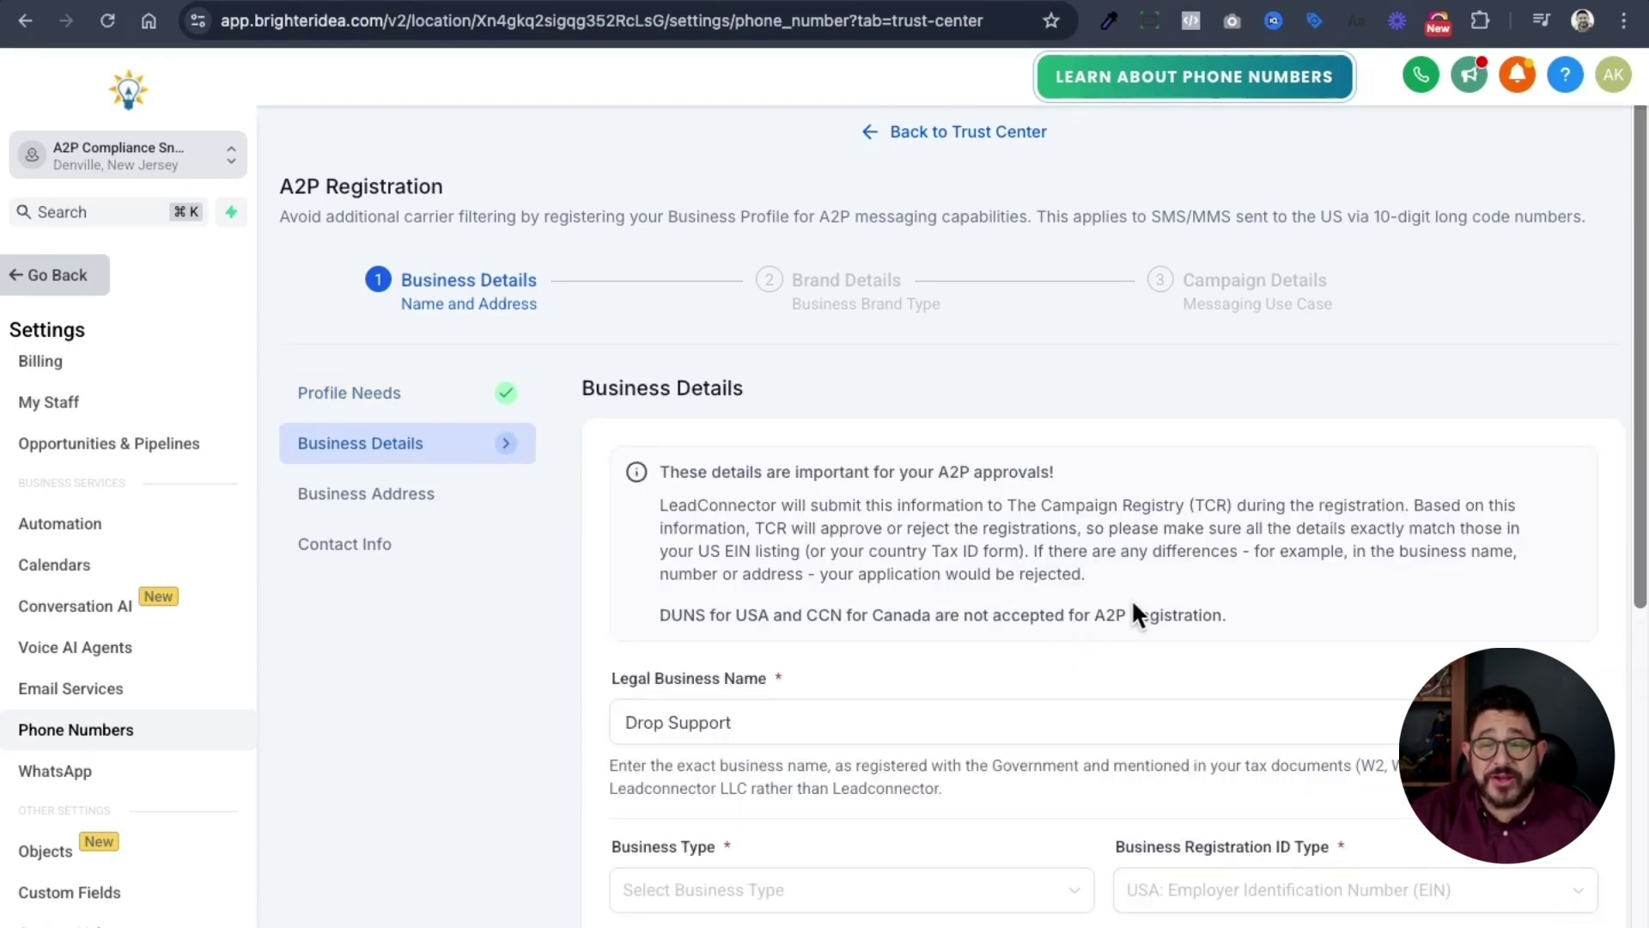
scroll(1131, 600, "down", 2)
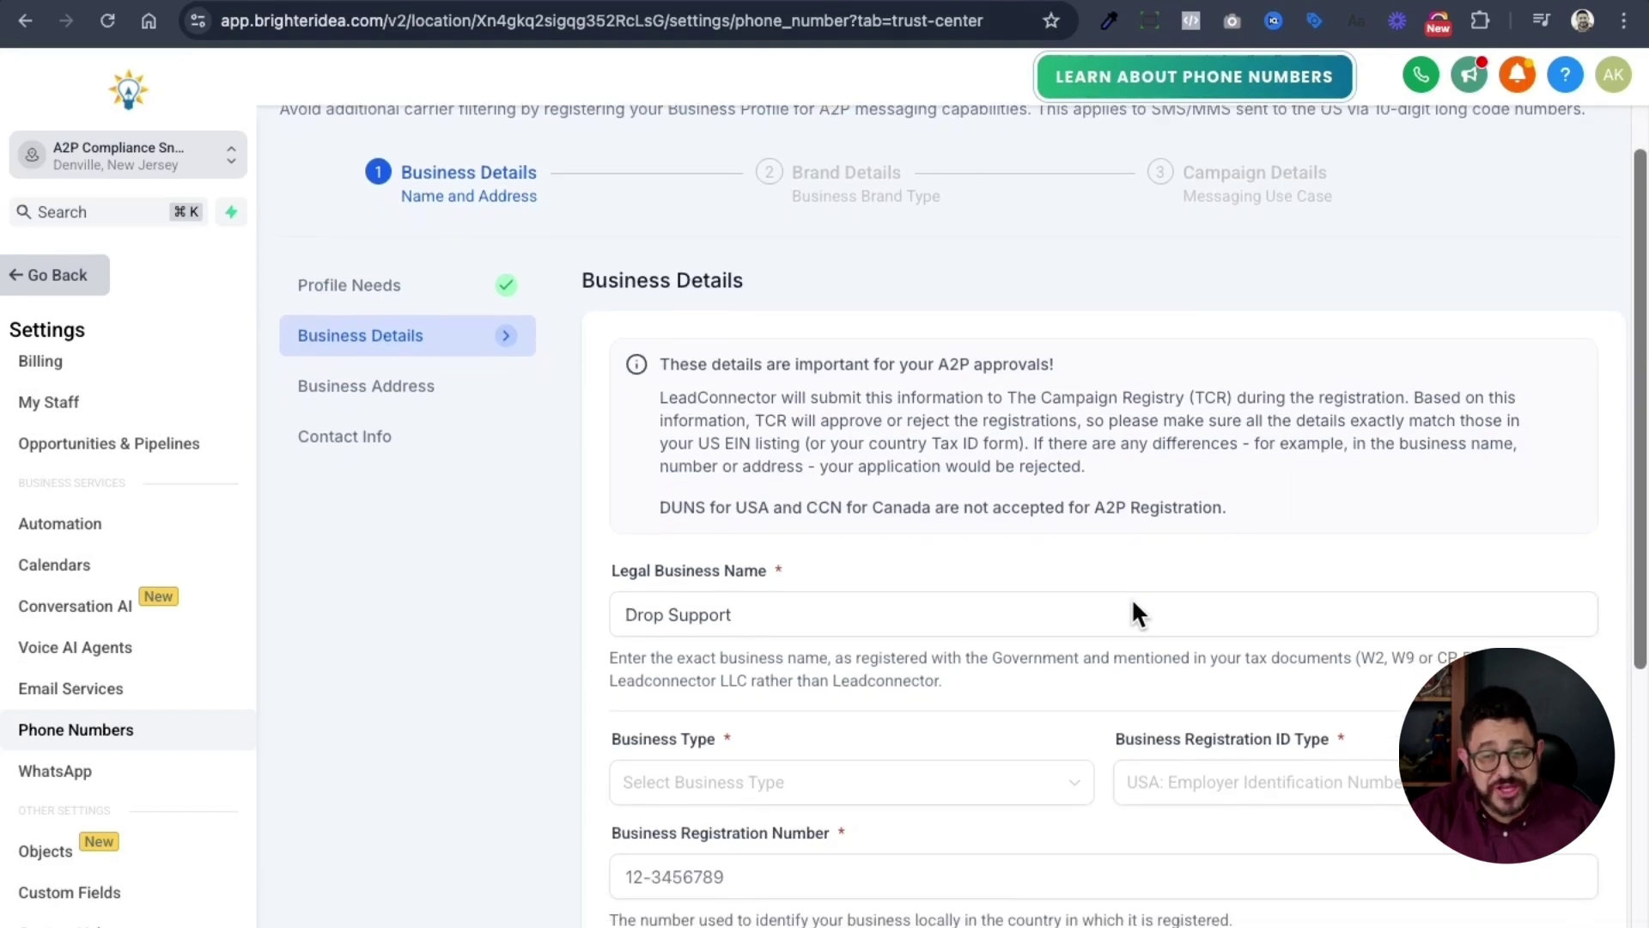
left_click(1132, 601)
scroll(1134, 600, "down", 1)
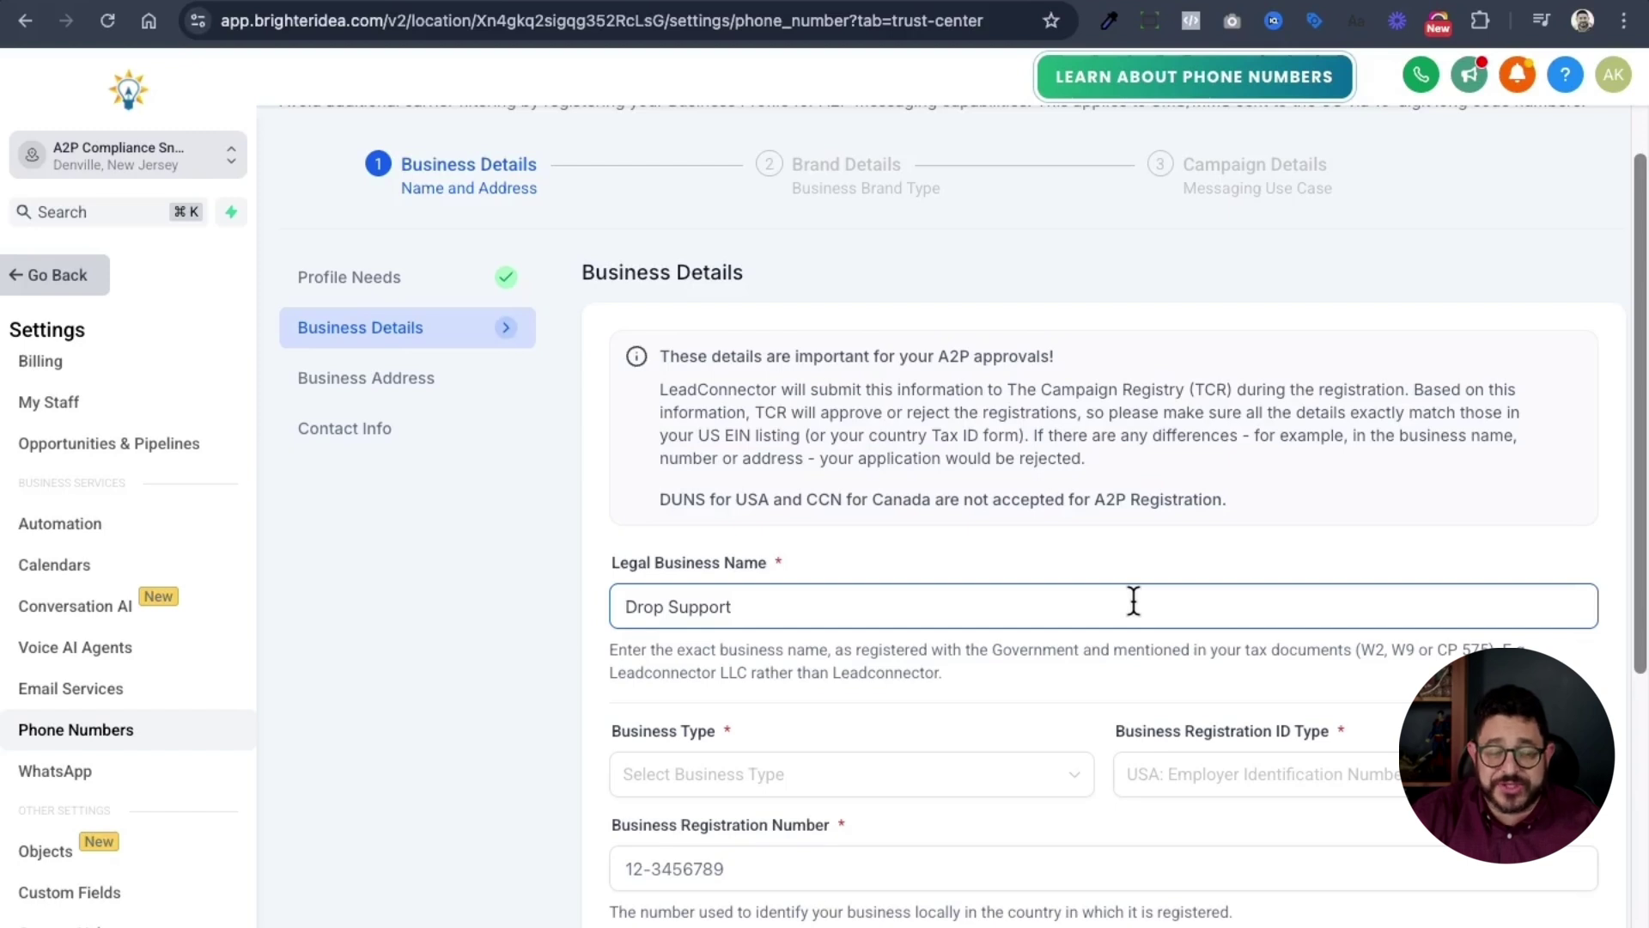
scroll(1133, 601, "down", 2)
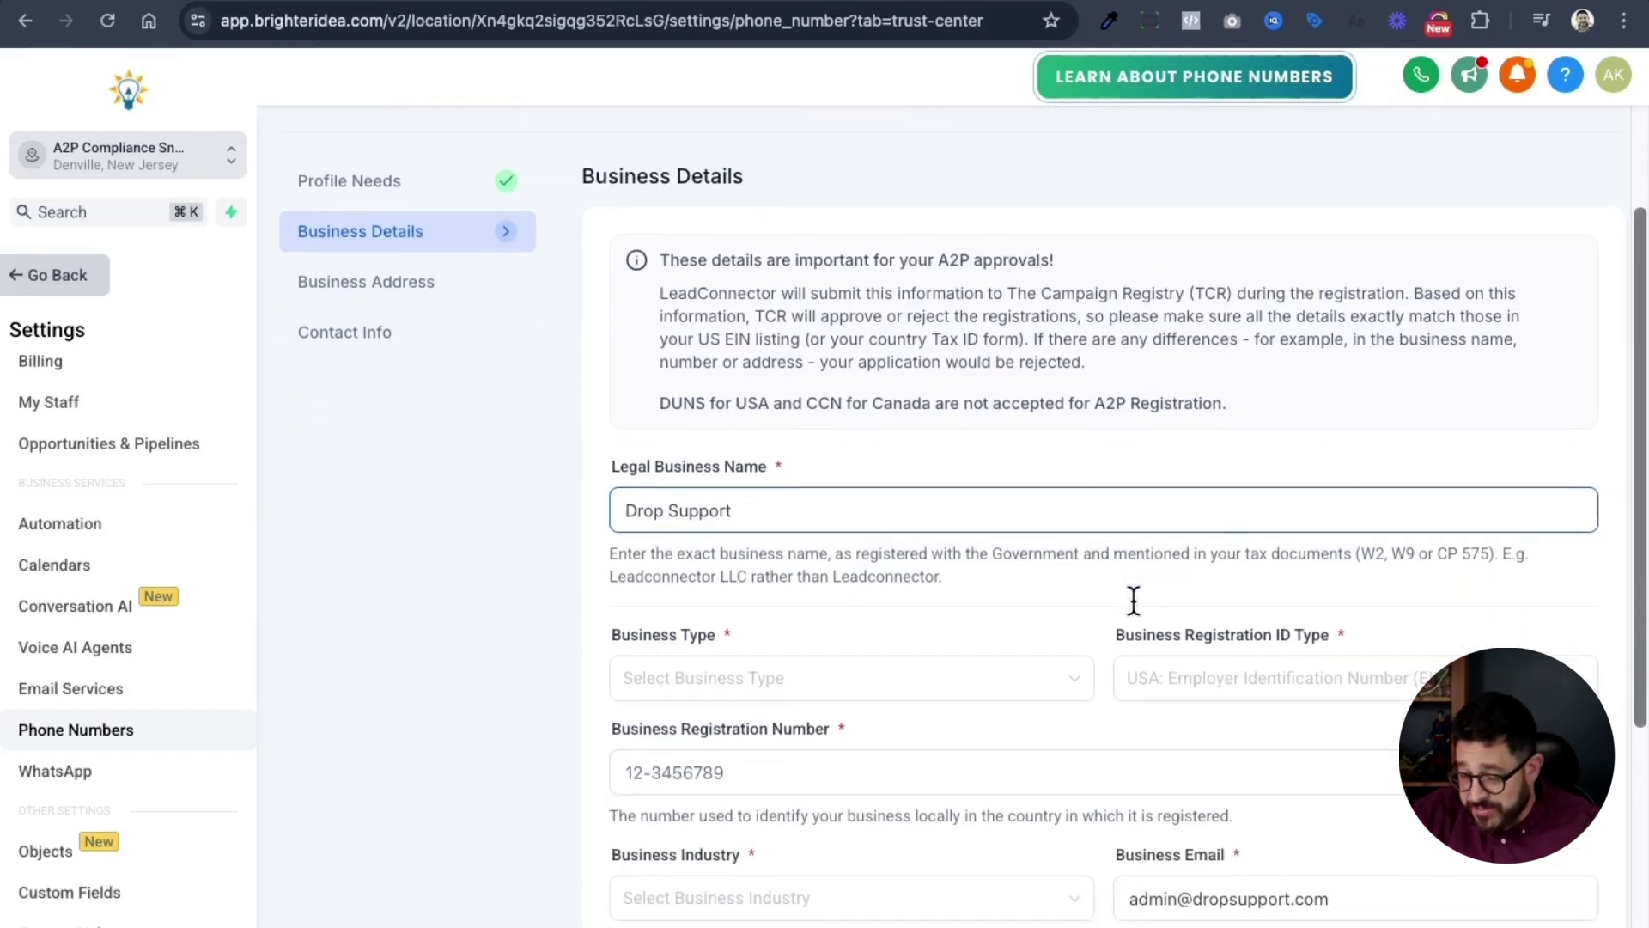
left_click(1131, 596)
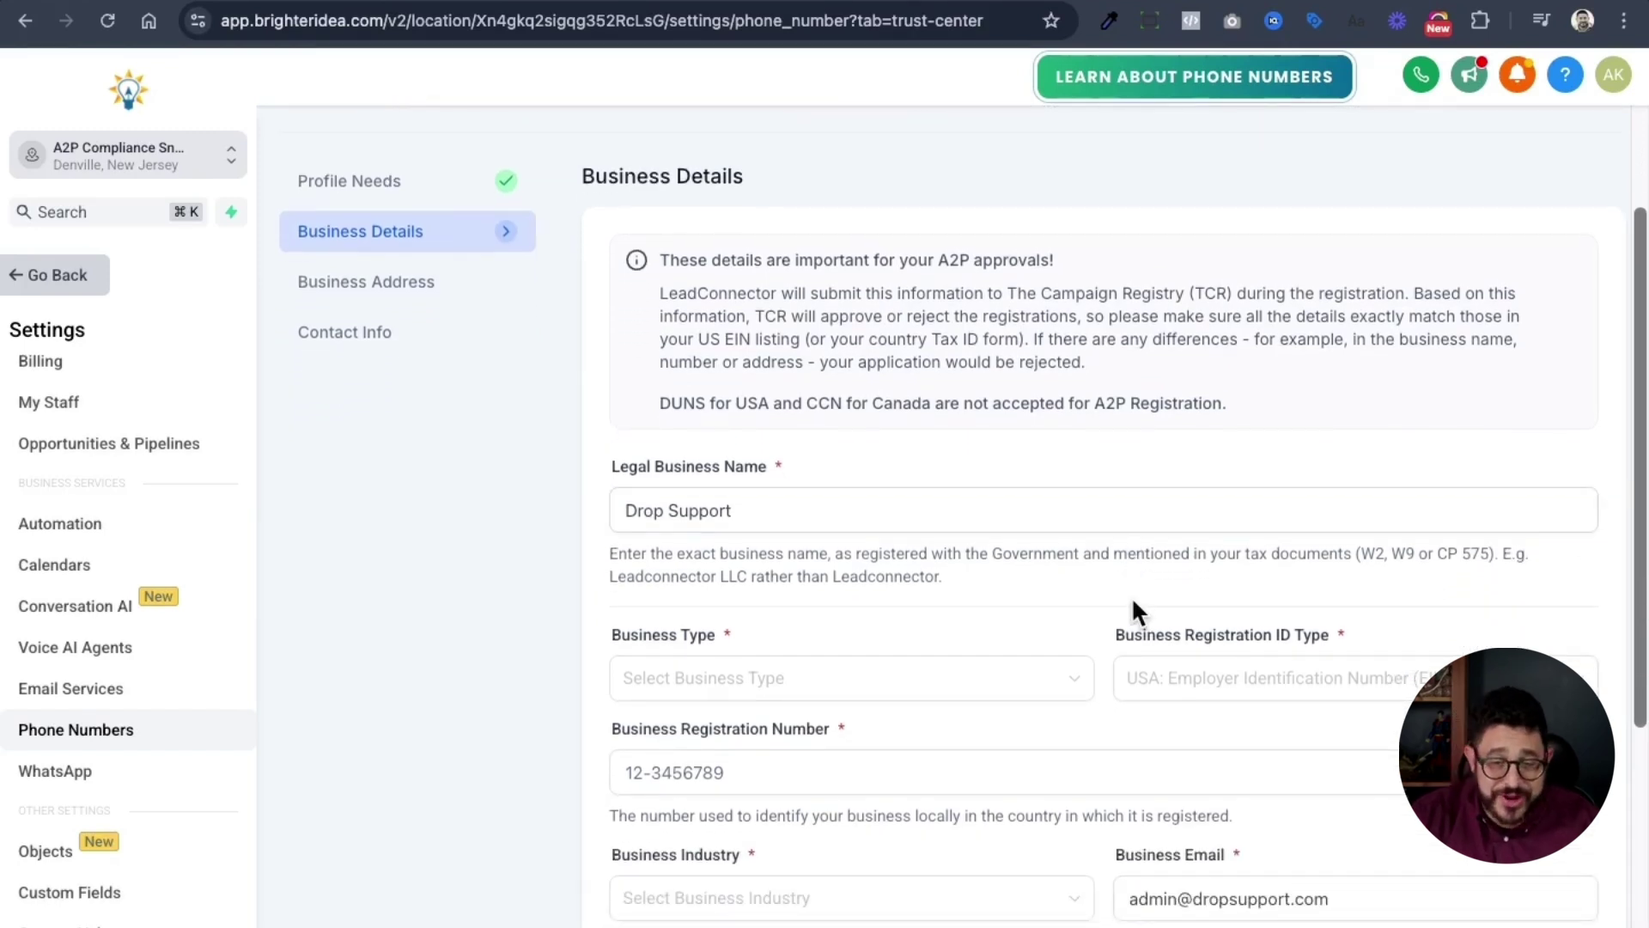
- Set business type to LLC Or Sole-Proprietorship, ID type USA EIN, and enter the EIN
left_click(1002, 697)
left_click(884, 811)
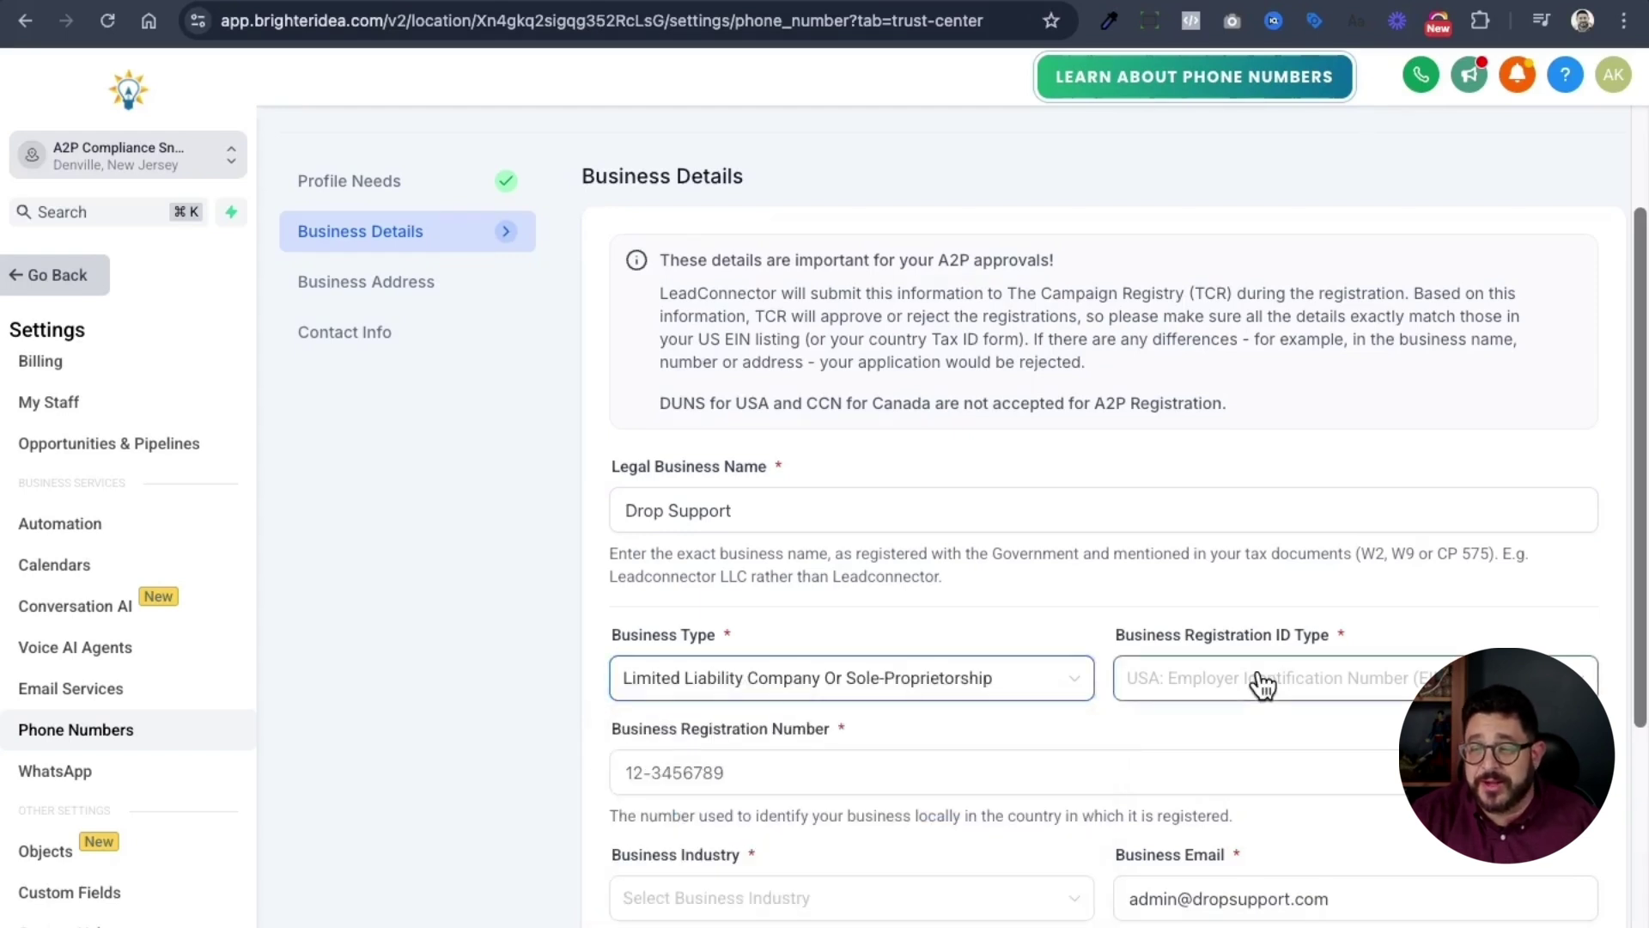
left_click(1262, 681)
left_click(1308, 381)
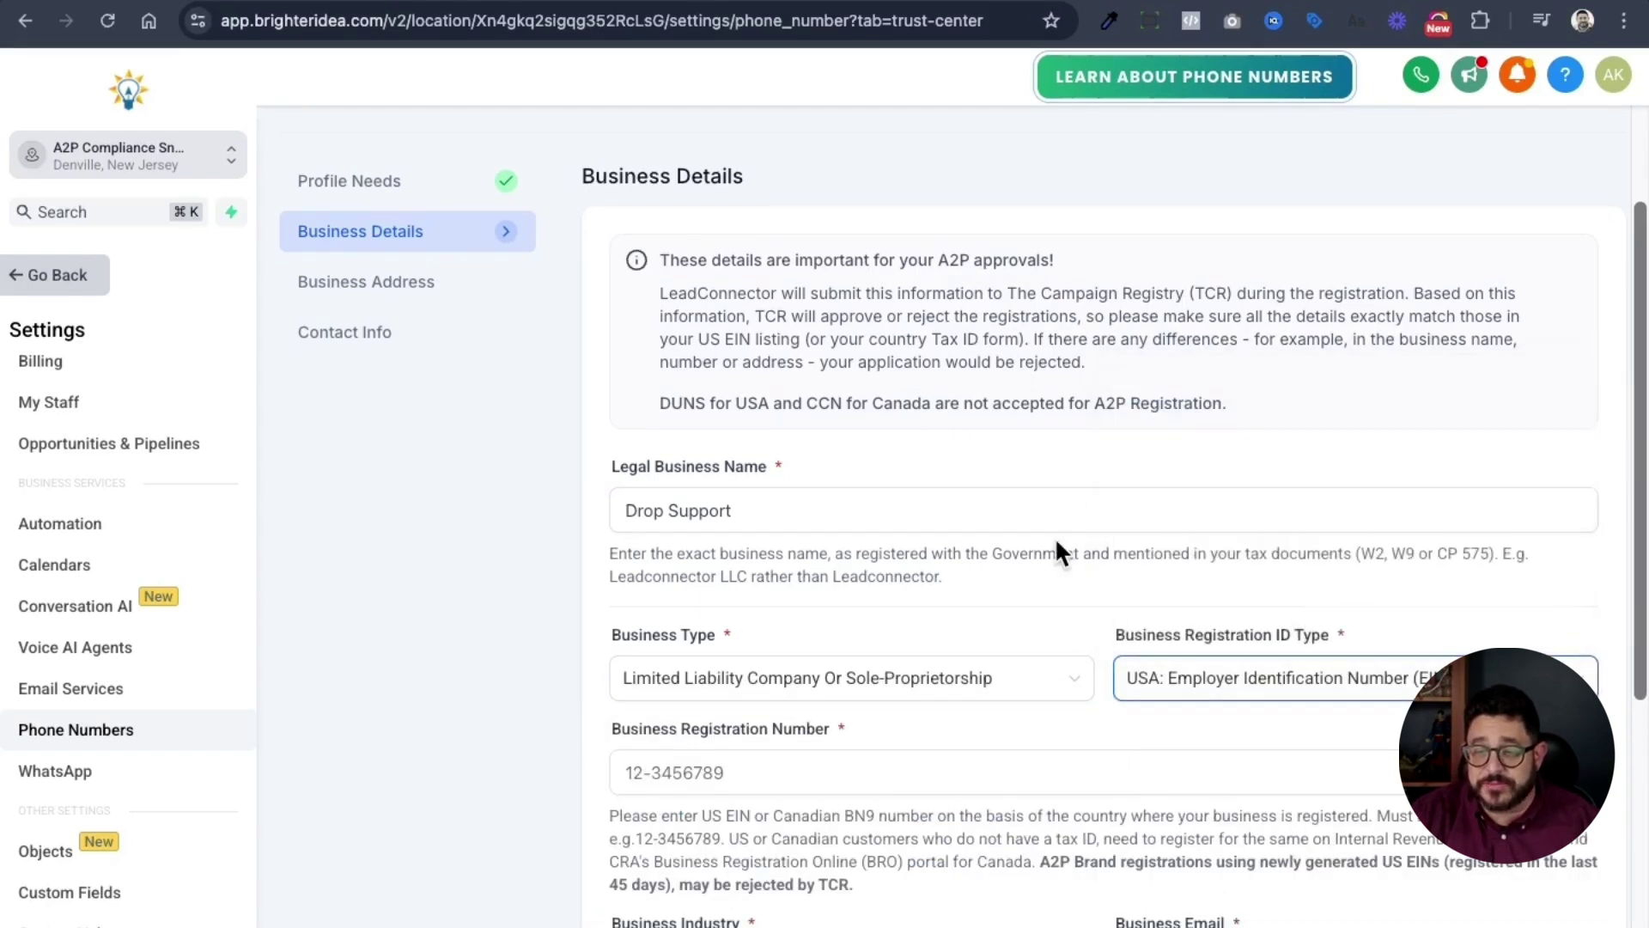
scroll(1058, 550, "down", 2)
left_click(936, 578)
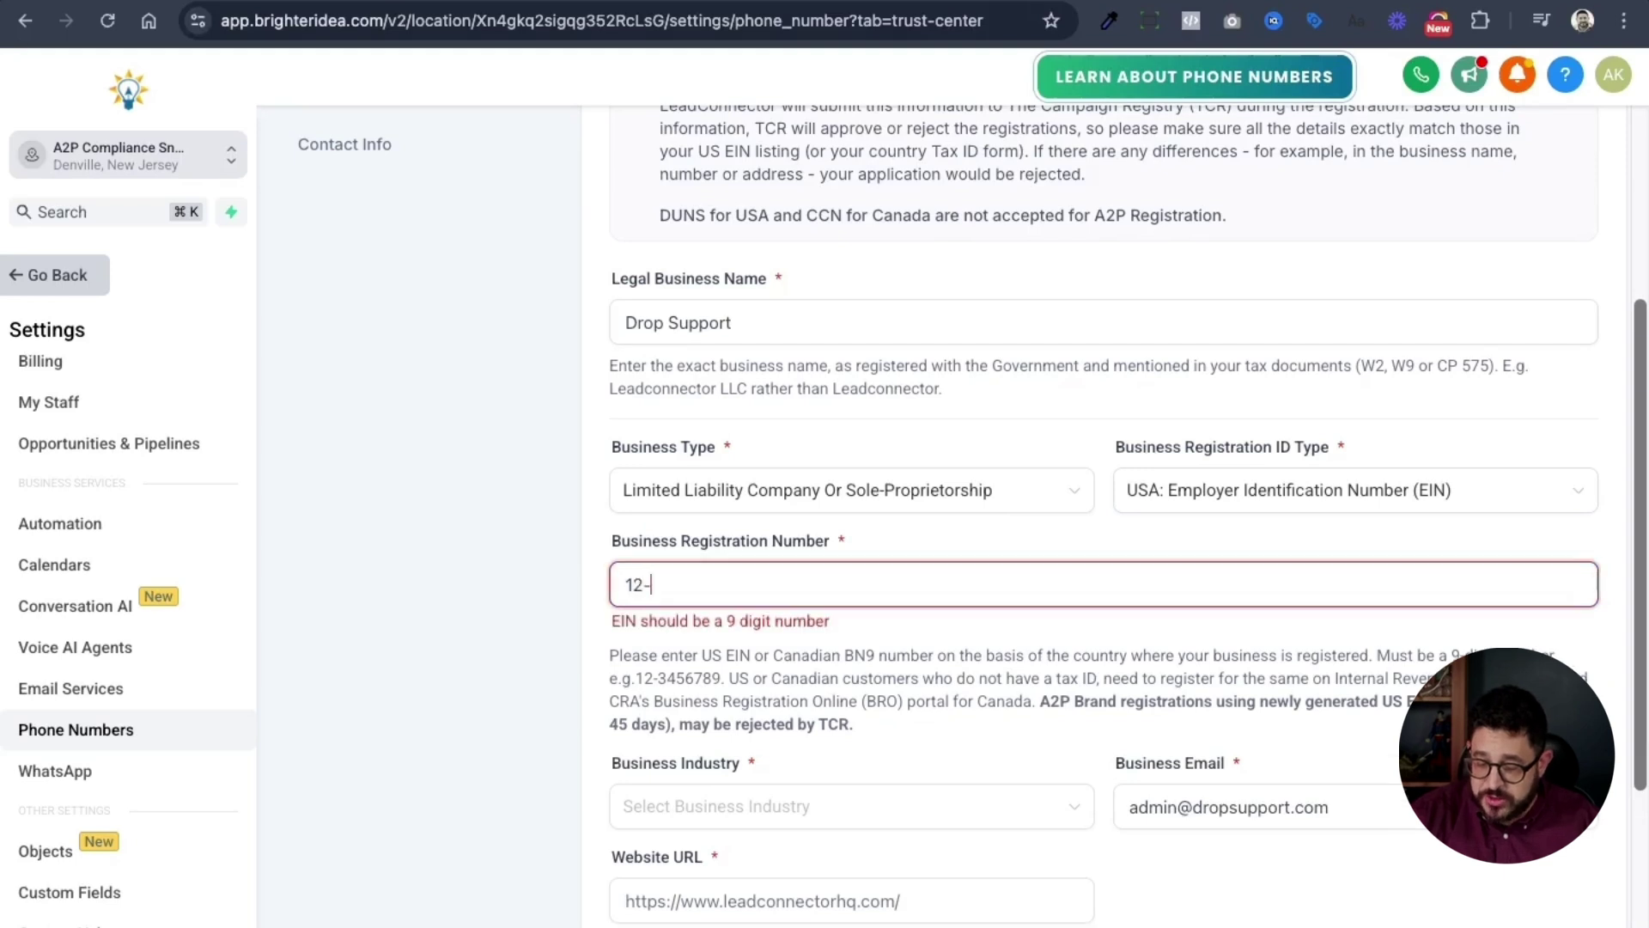
left_click(850, 805)
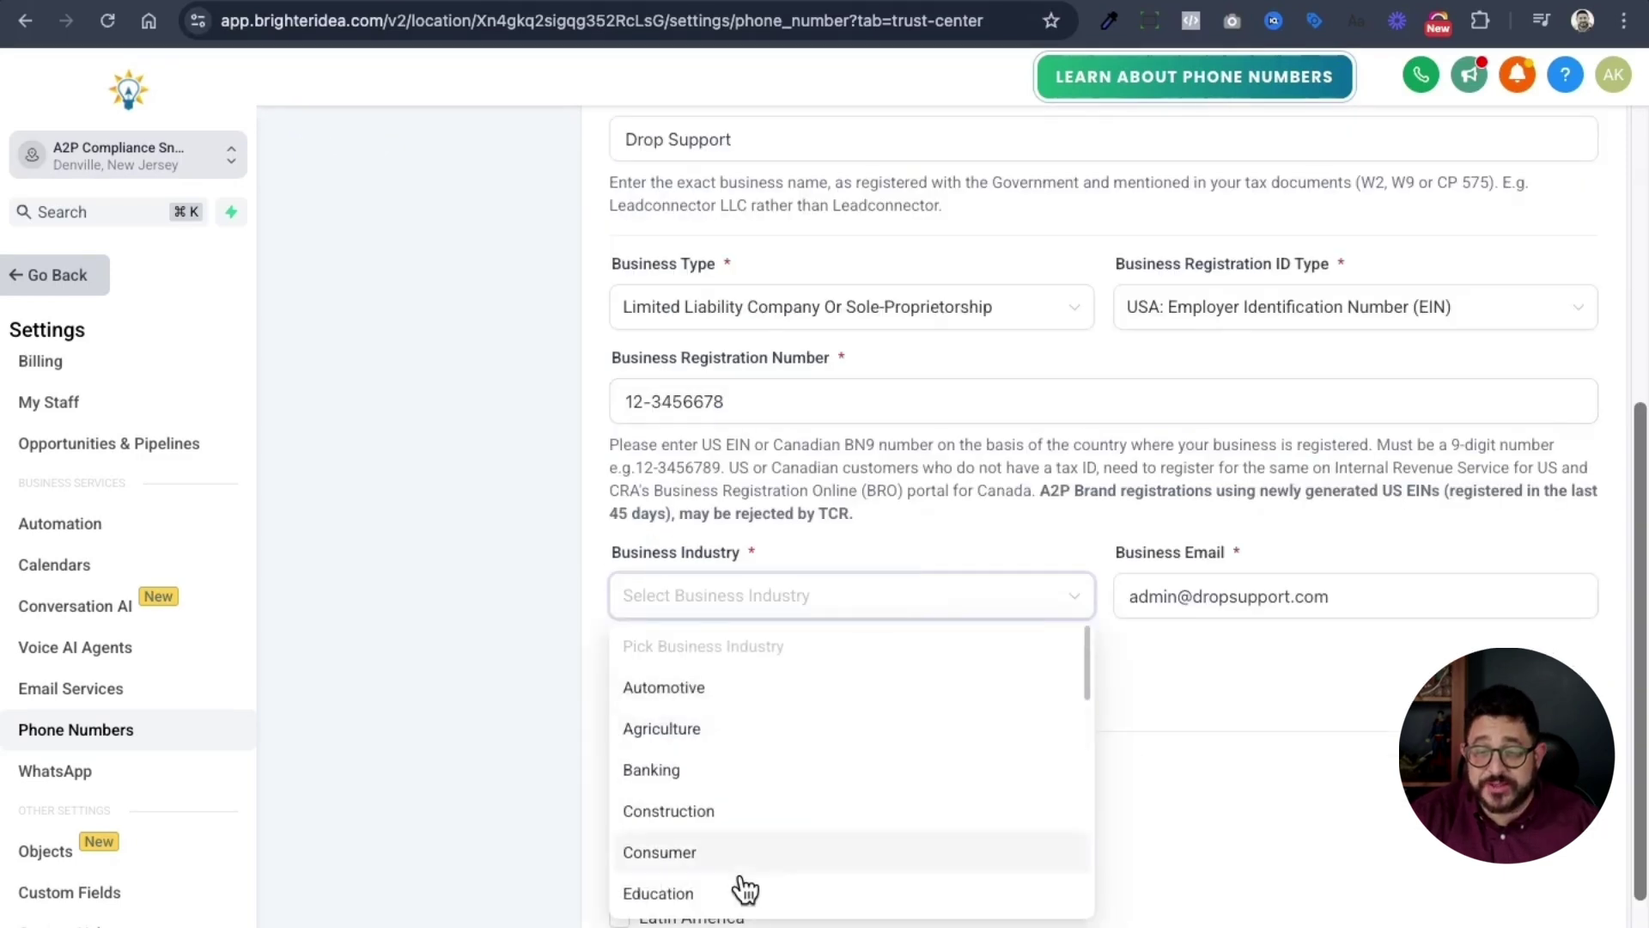
left_click(744, 893)
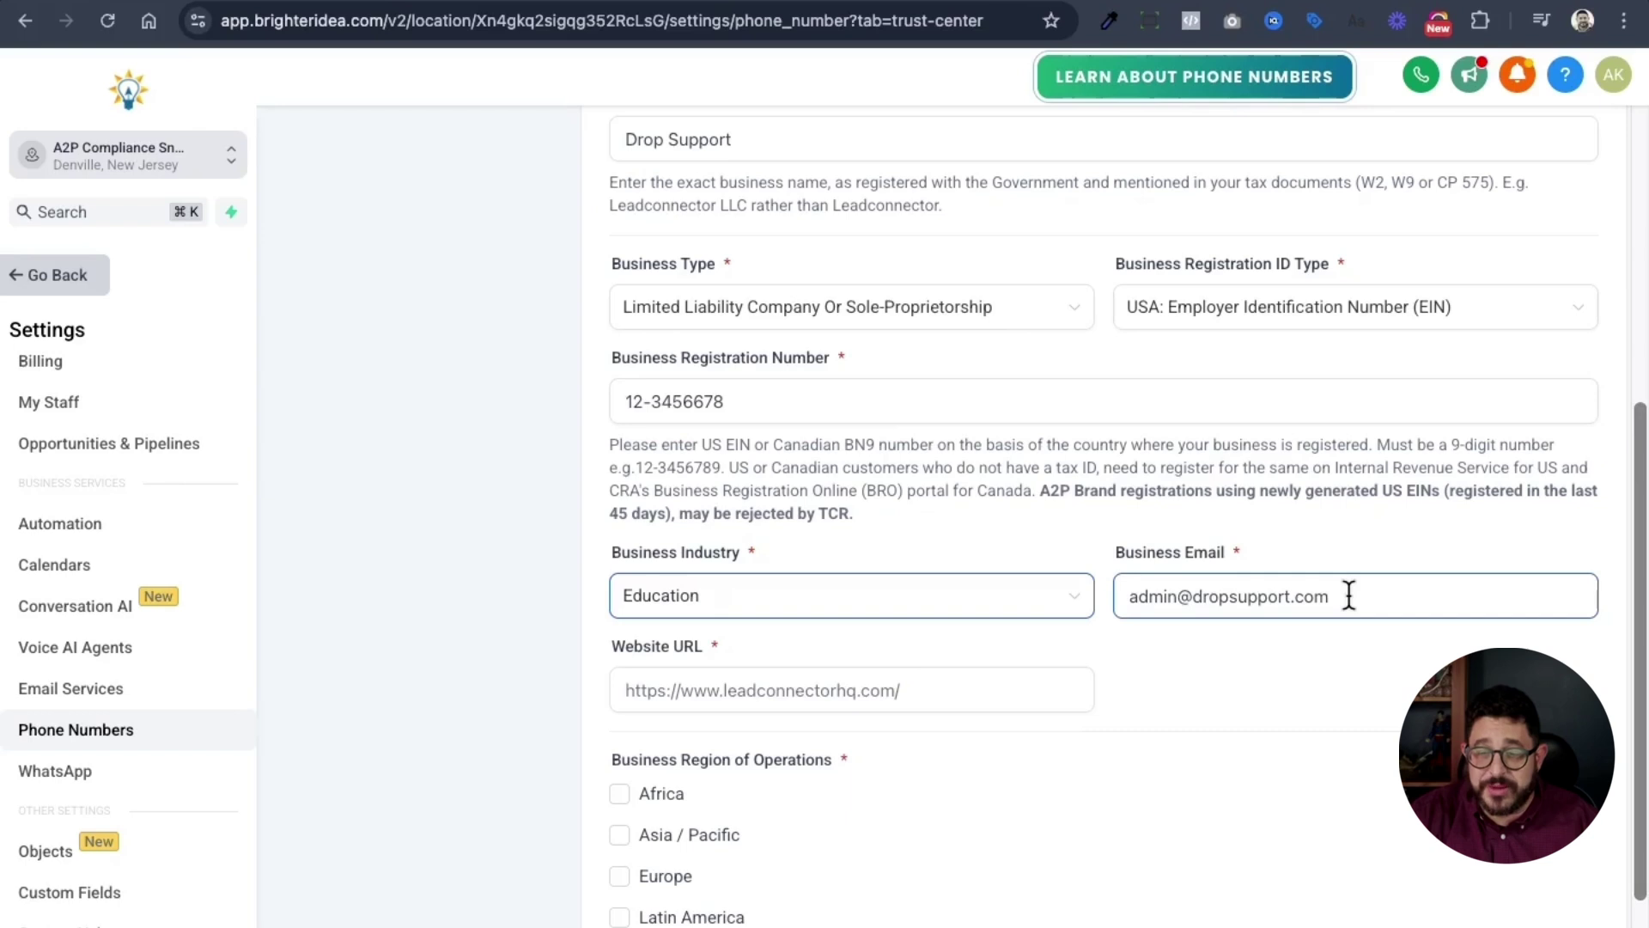
scroll(1347, 599, "down", 2)
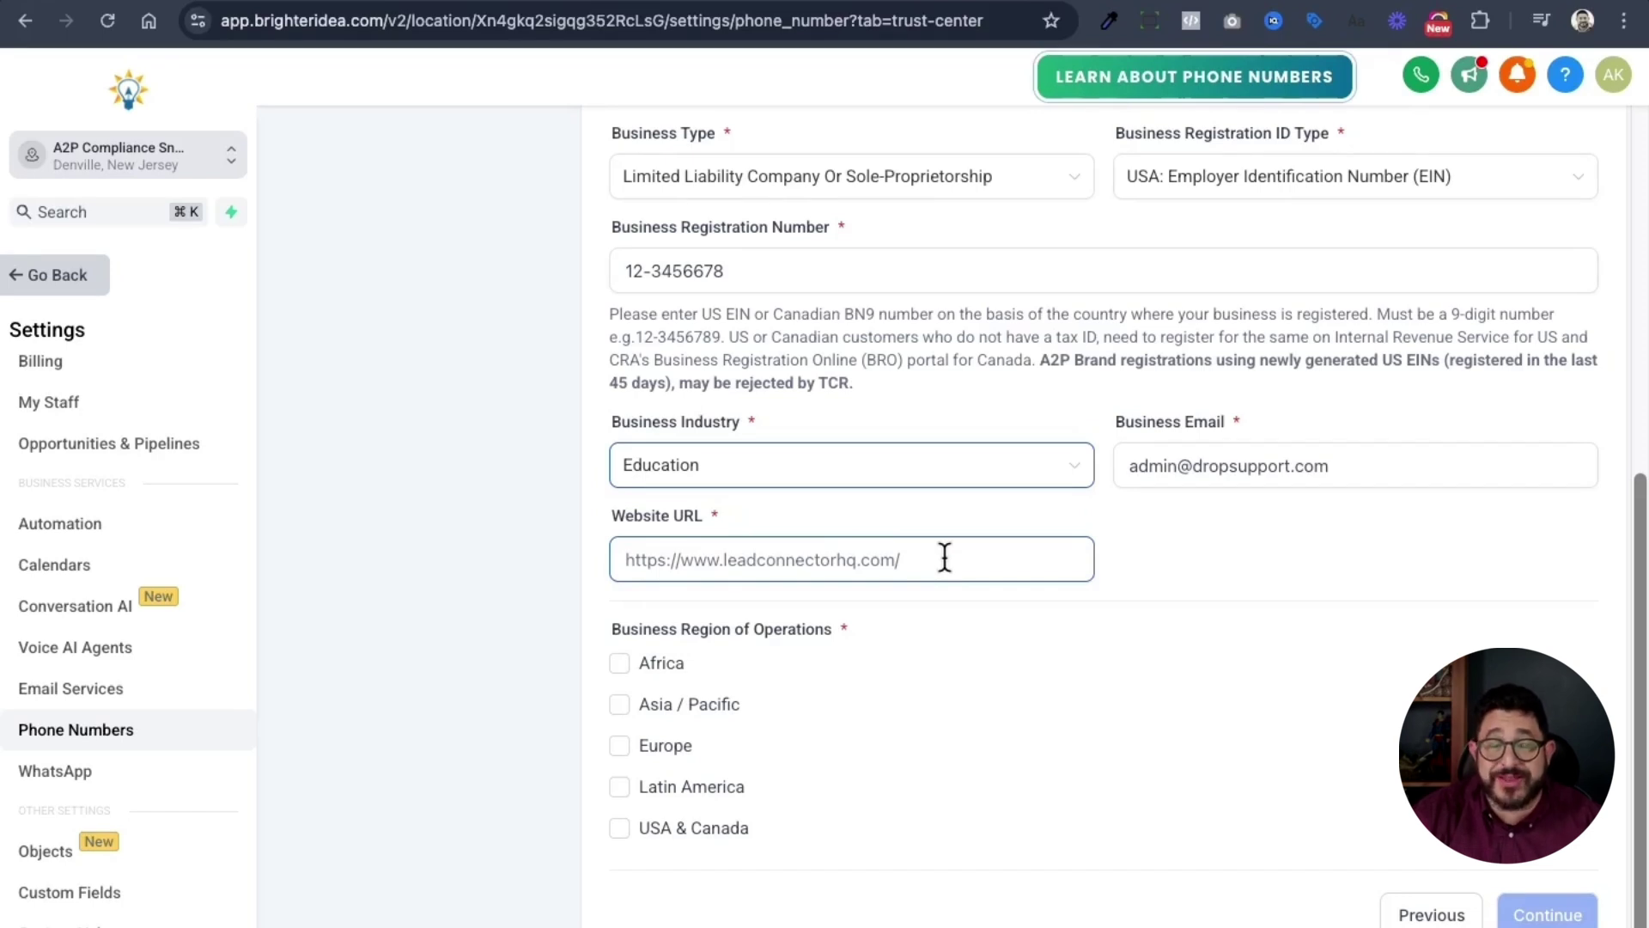
type("https://dropsupport.com")
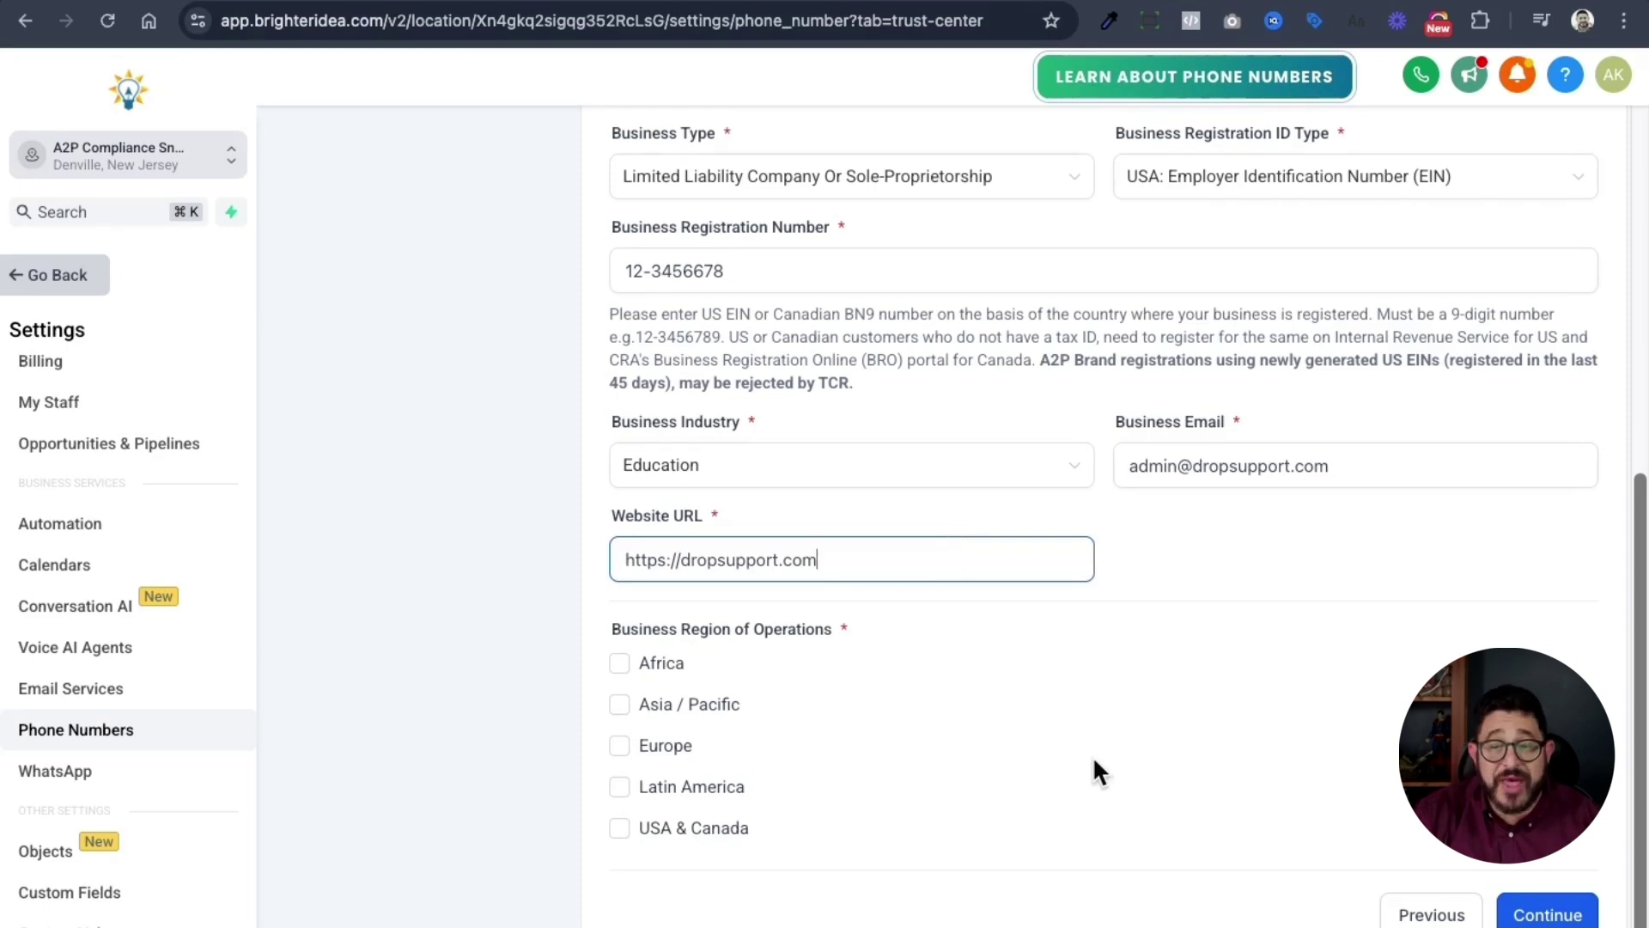
left_click(620, 828)
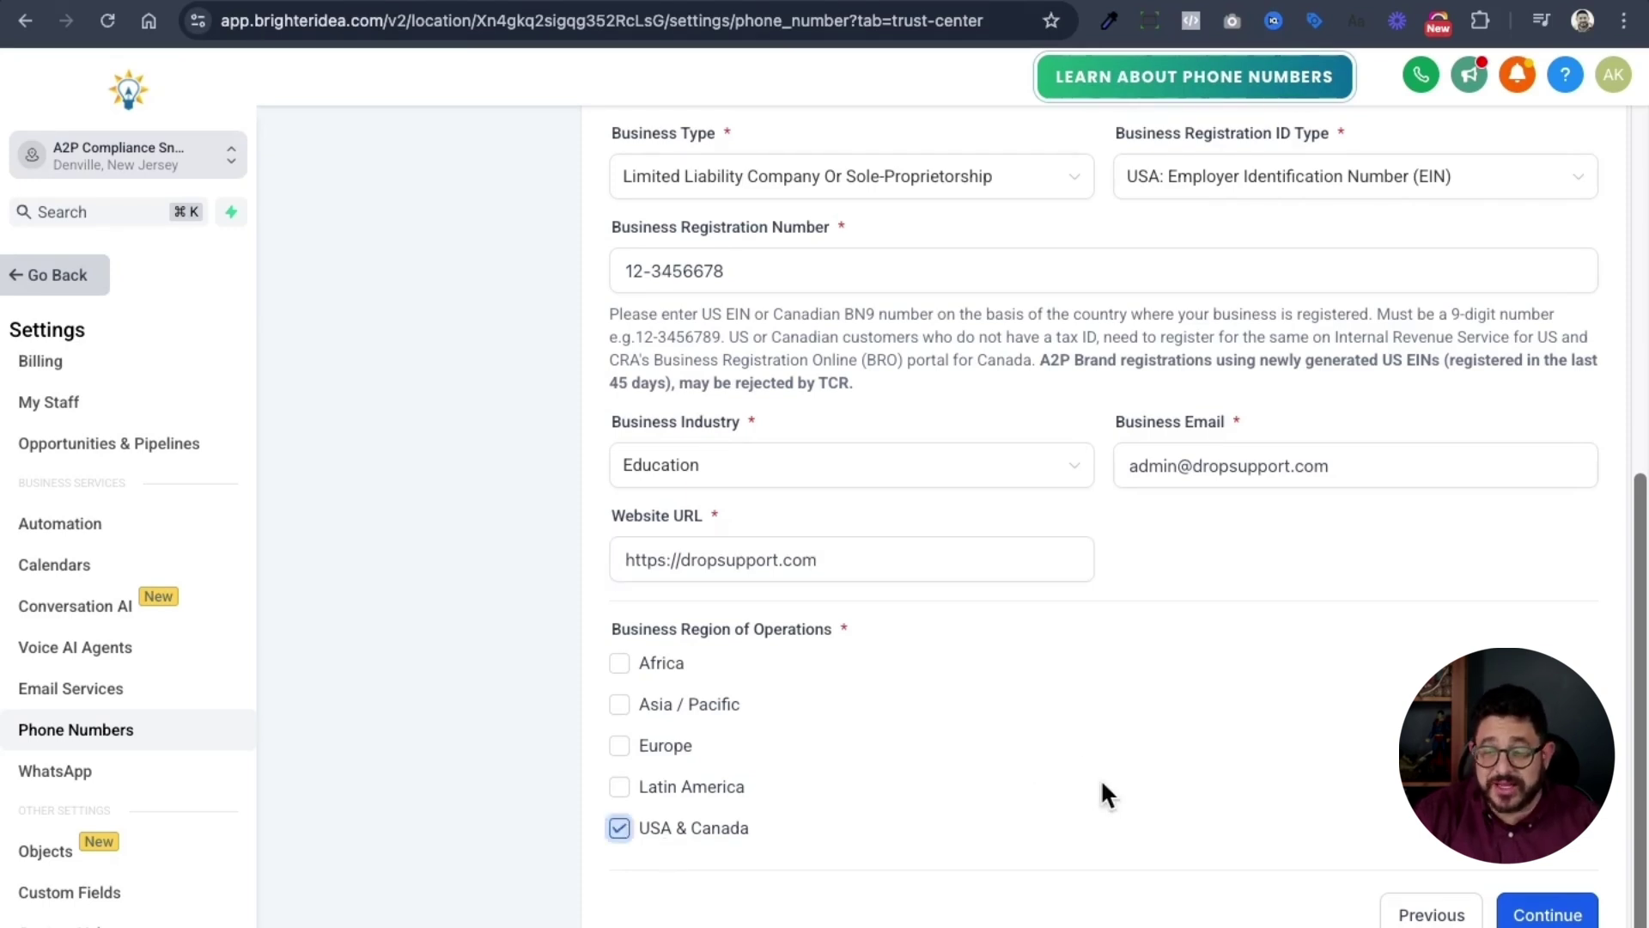
- Accept the business details and address, then enter the authorized representative's contact details as CEO
left_click(1505, 910)
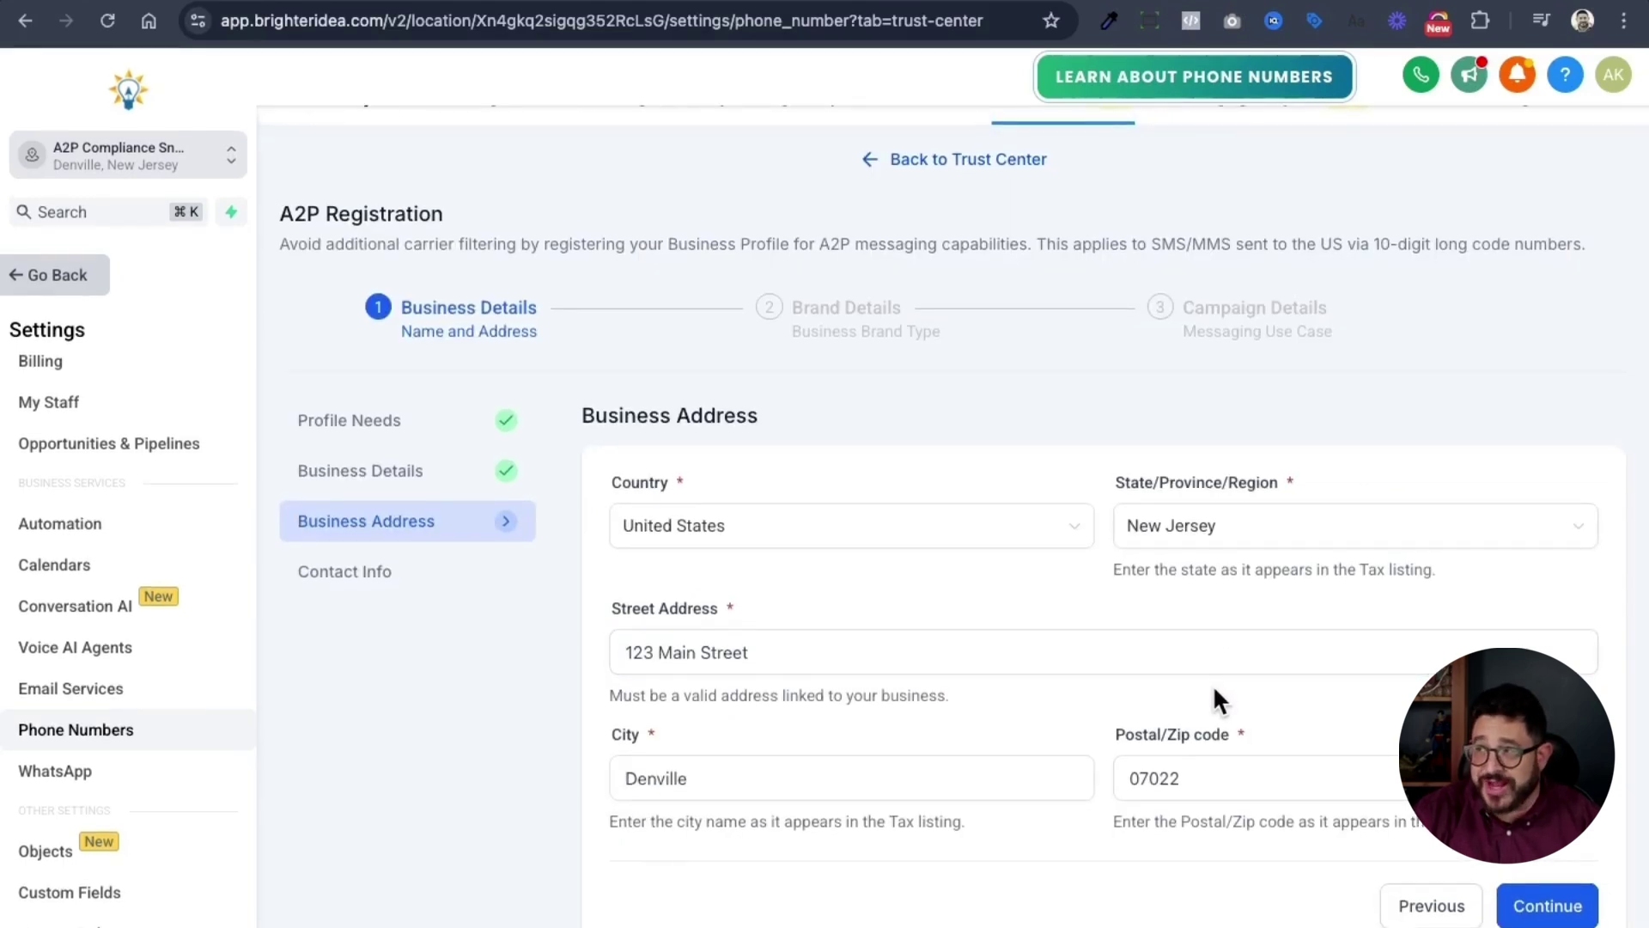
left_click(1528, 904)
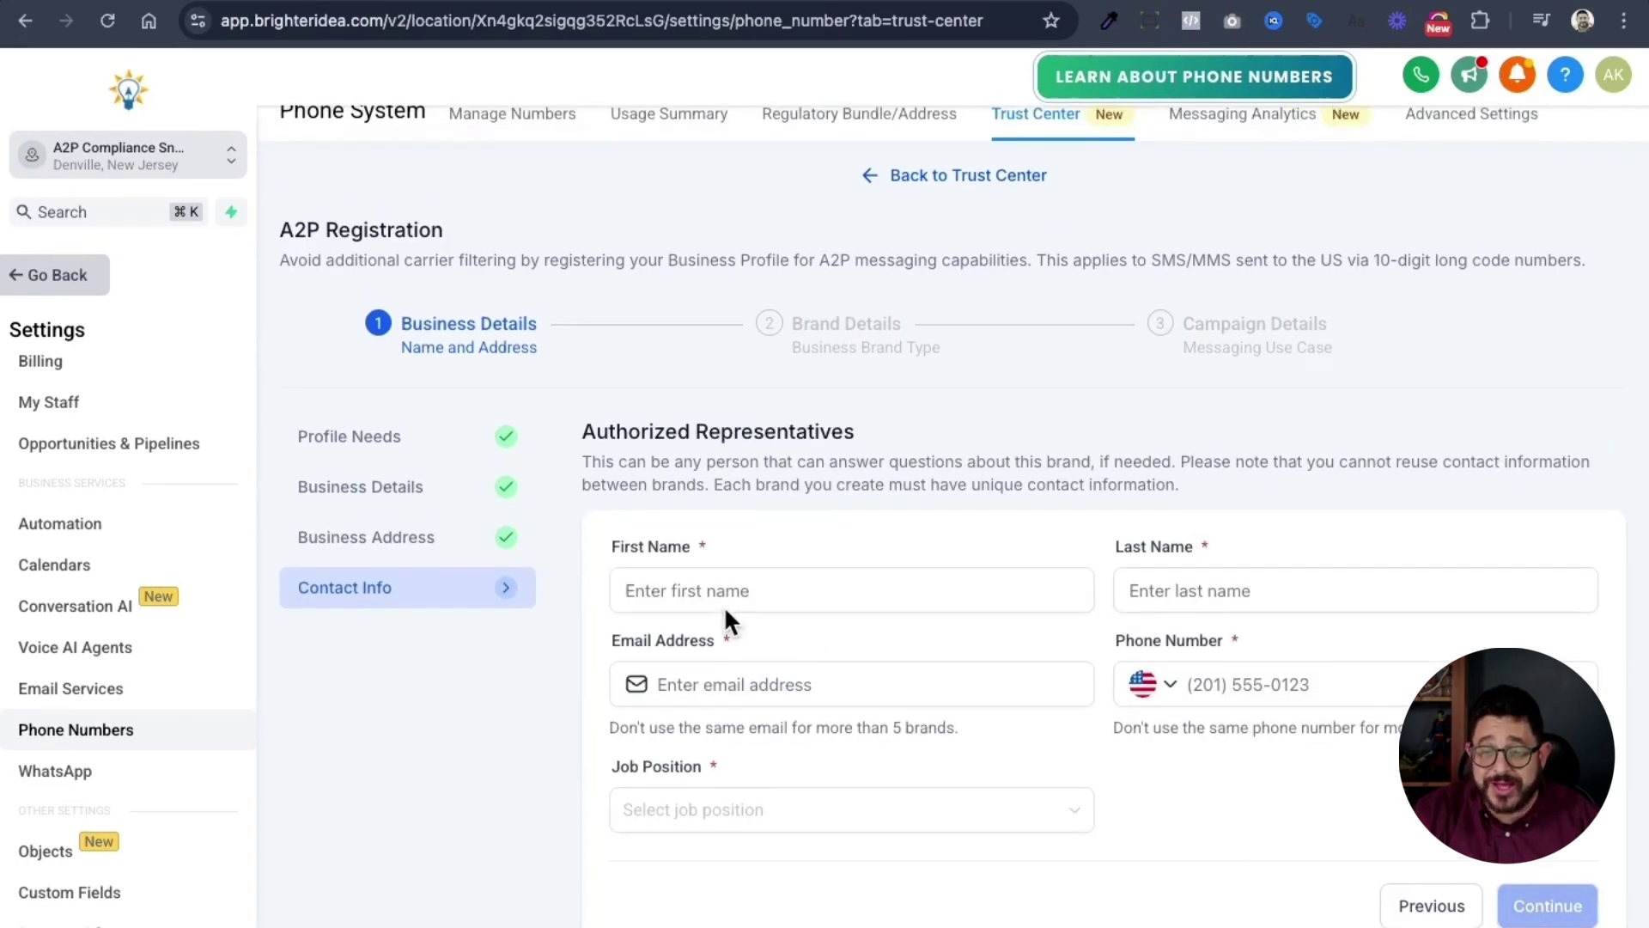
left_click(679, 591)
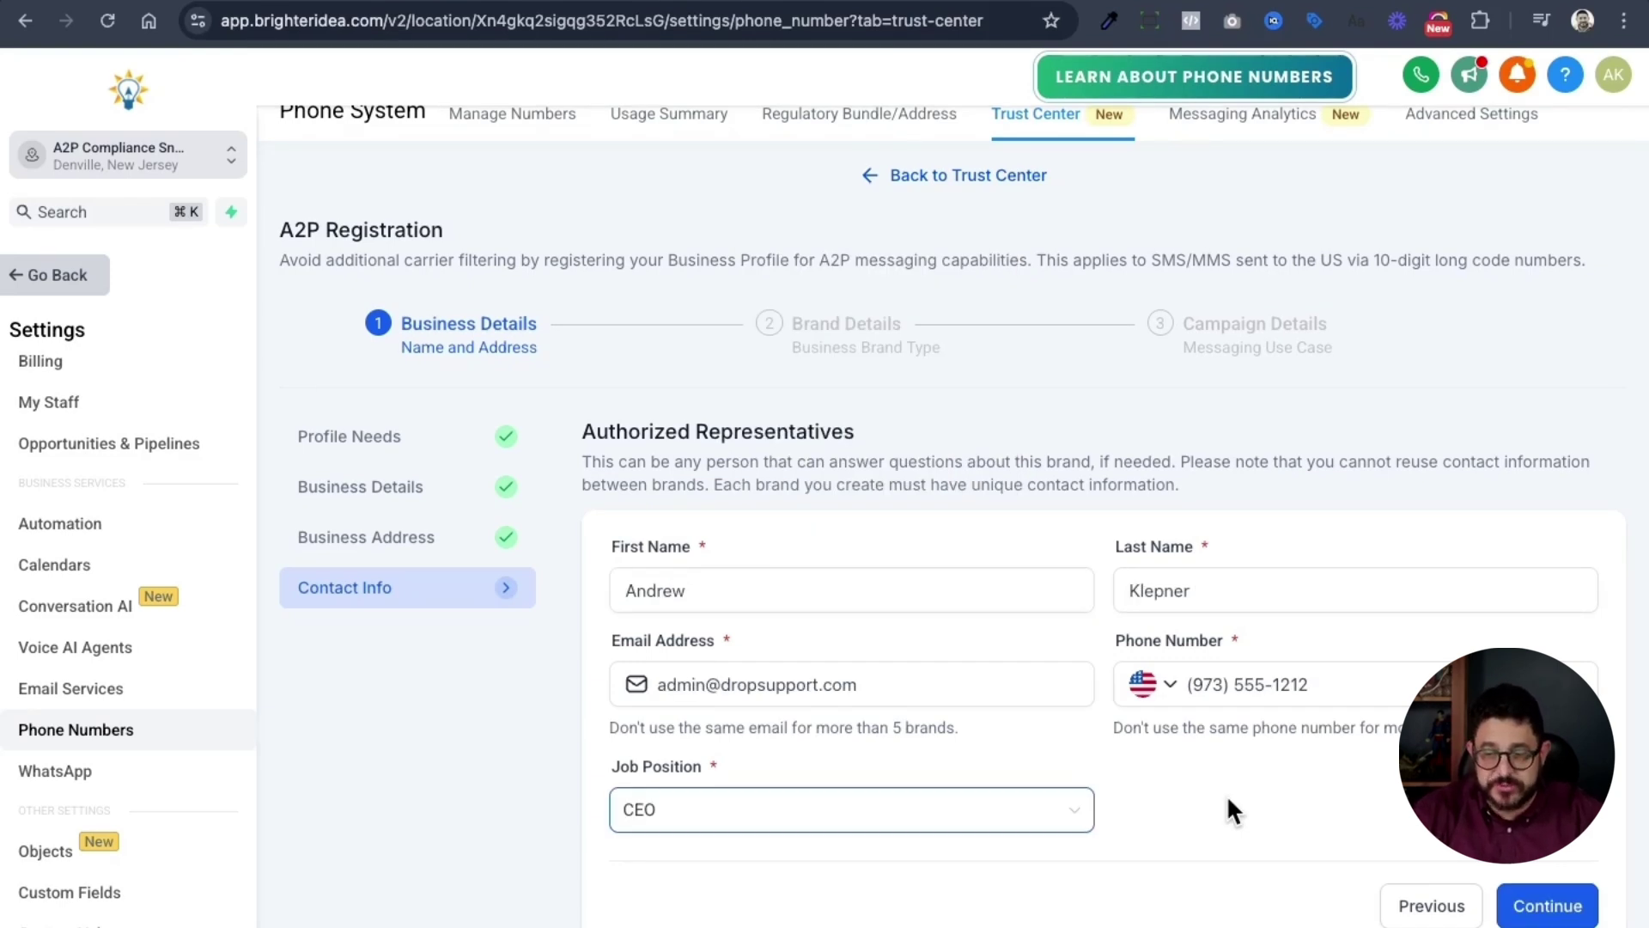
left_click(1552, 907)
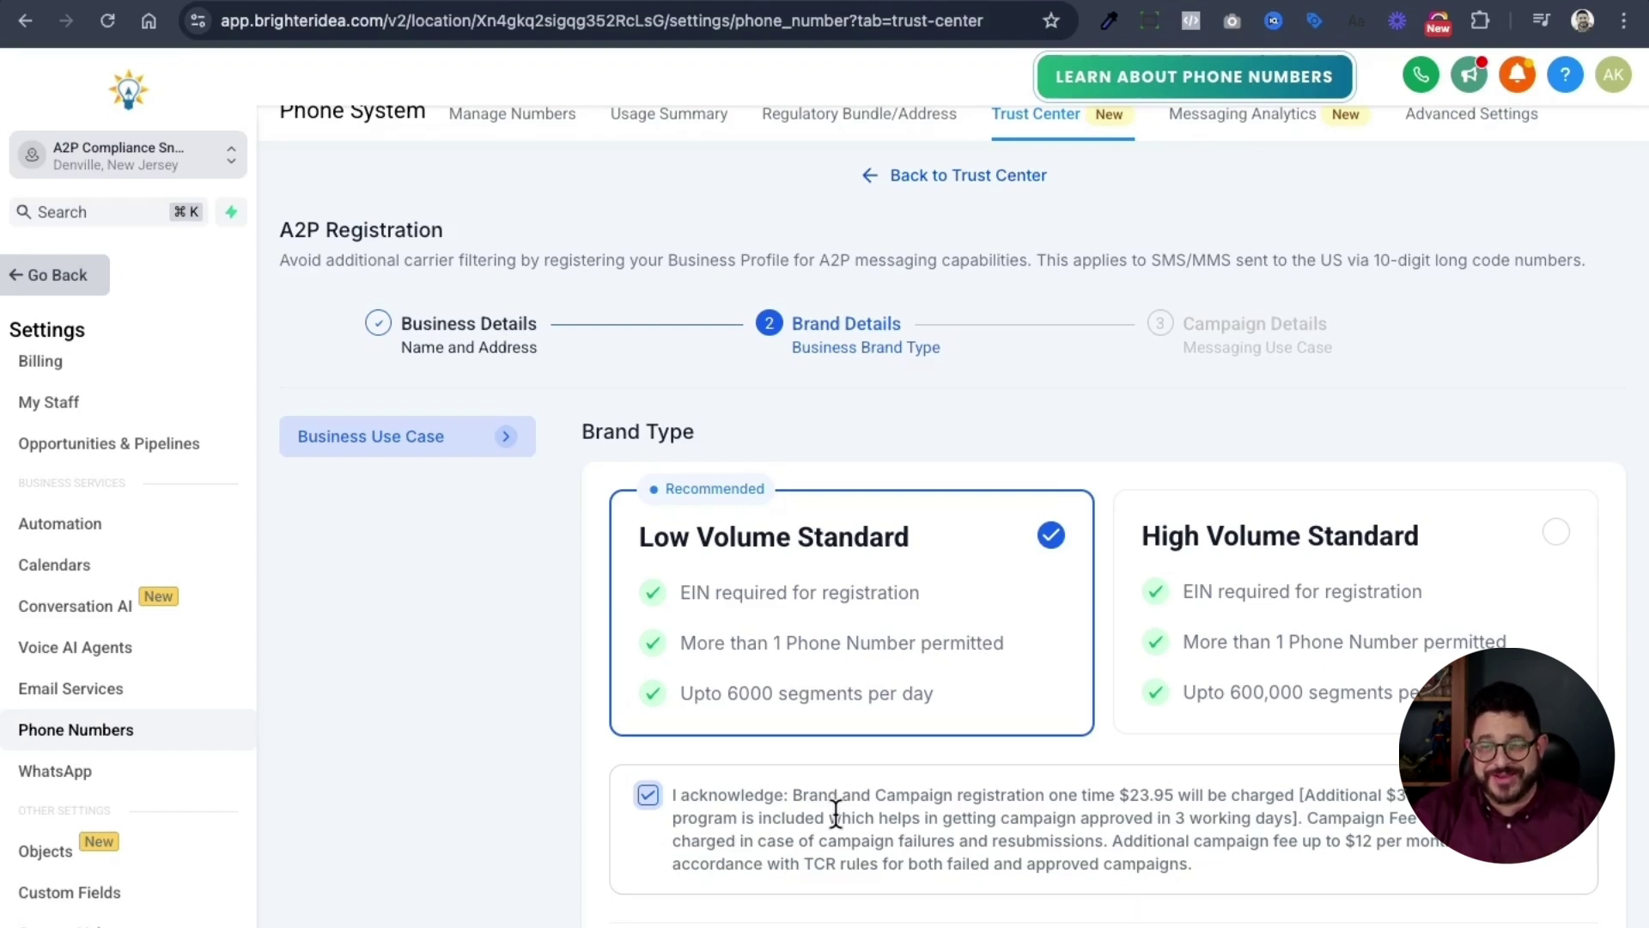
scroll(836, 813, "down", 1)
- Paste the first example into Use Case Description and replace both company_name placeholders with Drop Support Inc
left_click(1534, 909)
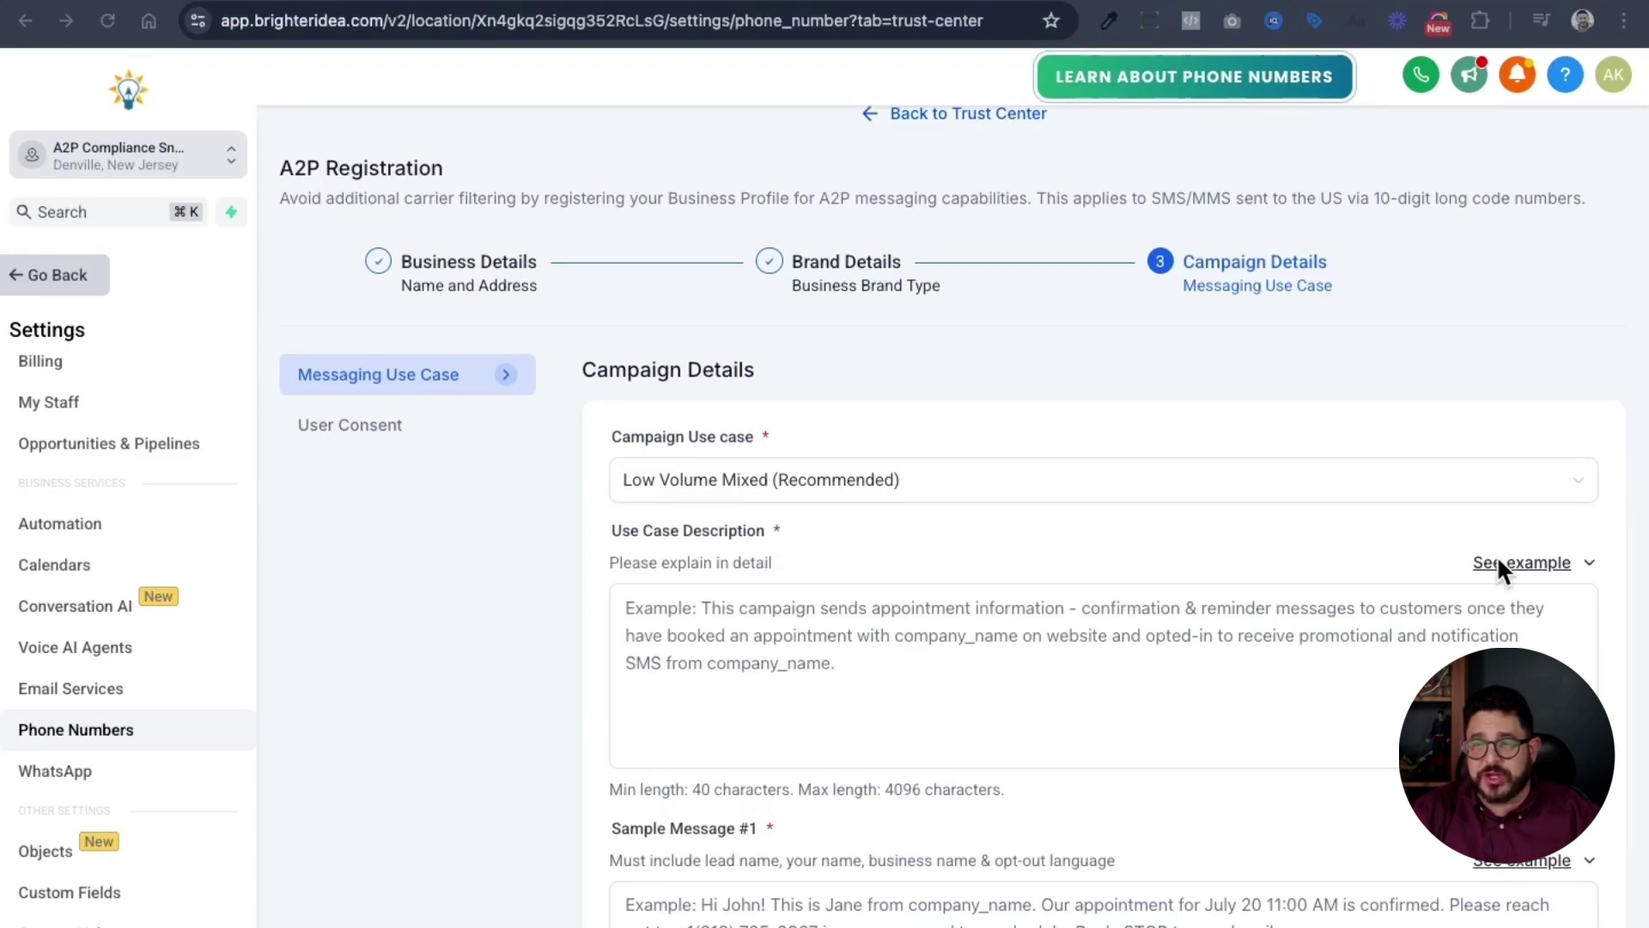
left_click(1528, 565)
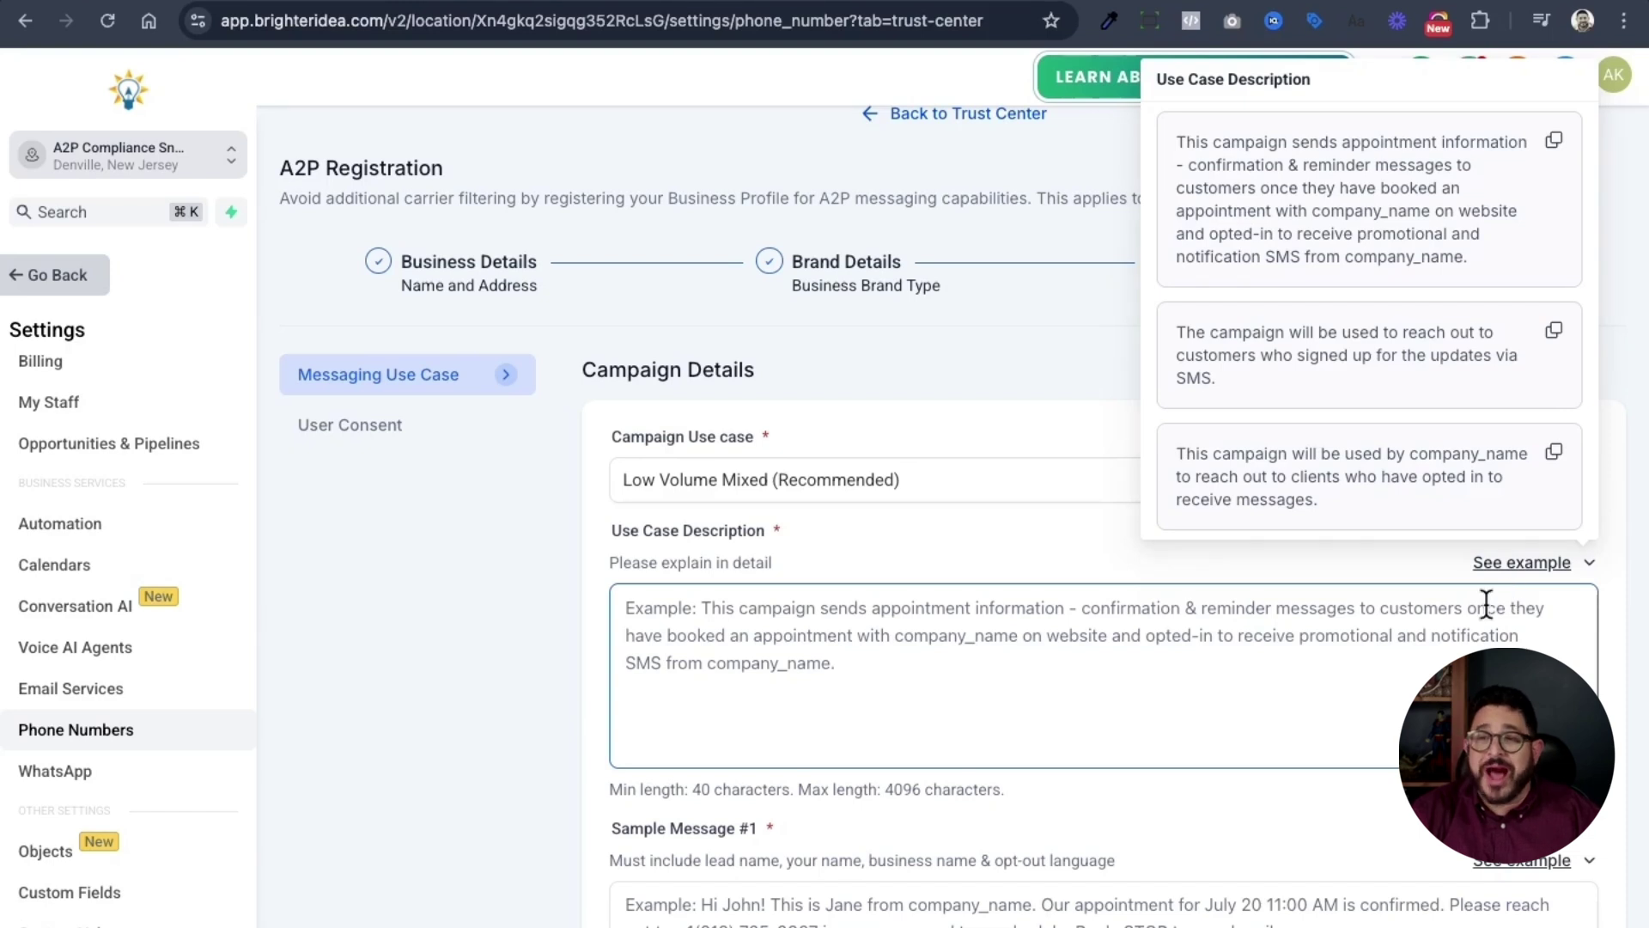
left_click(1553, 146)
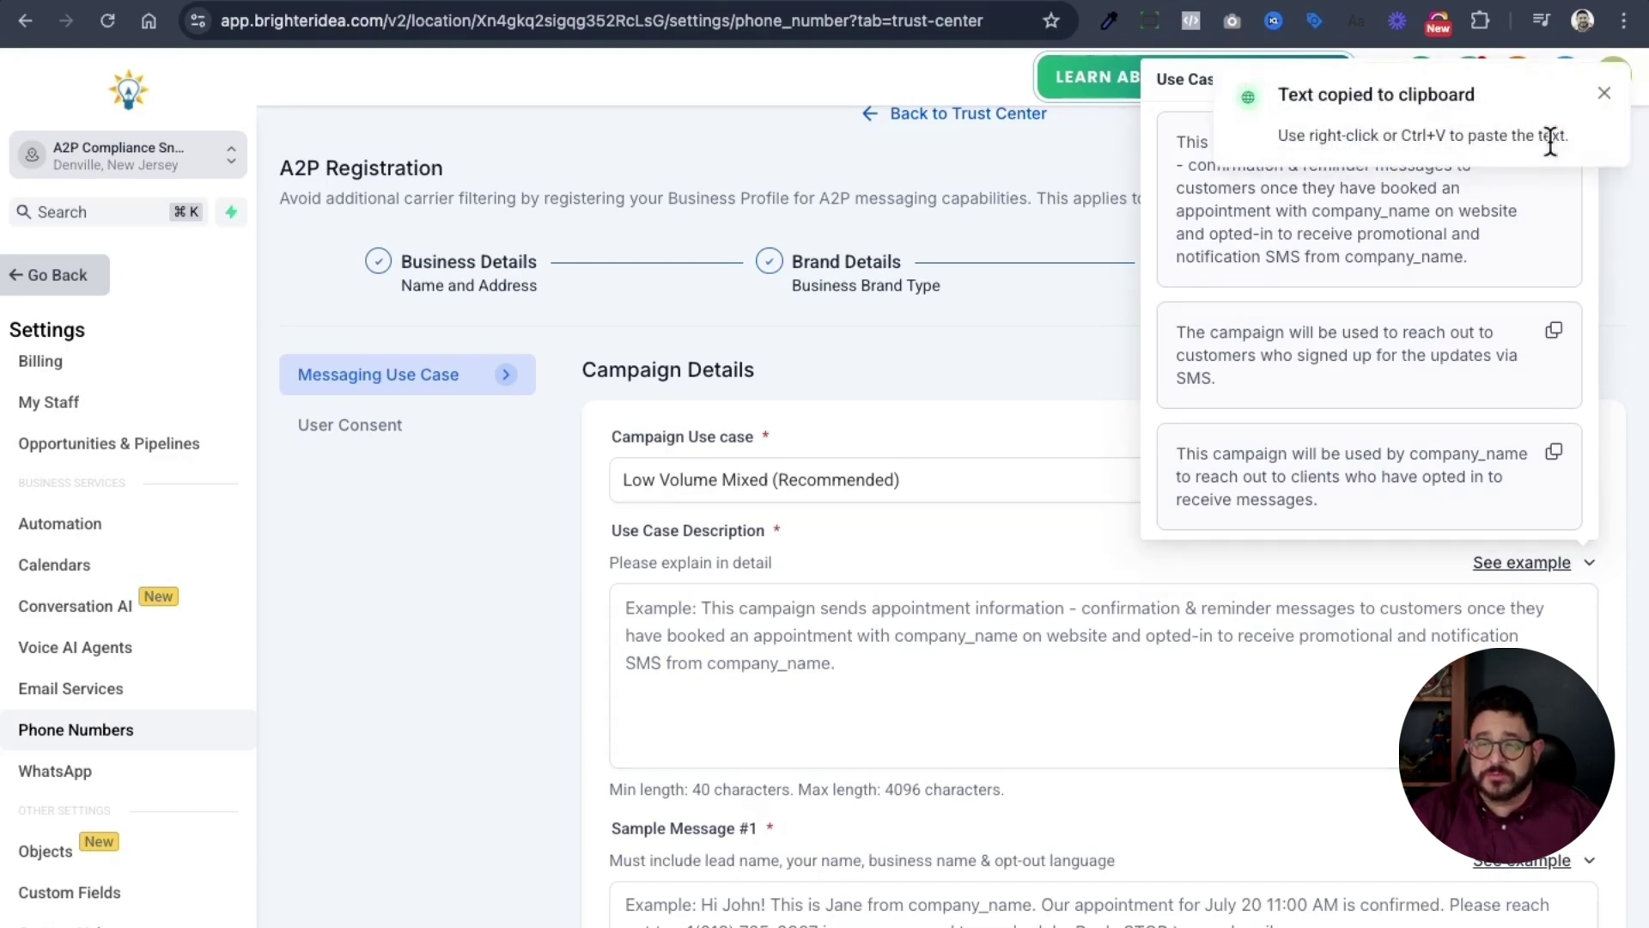
left_click(878, 655)
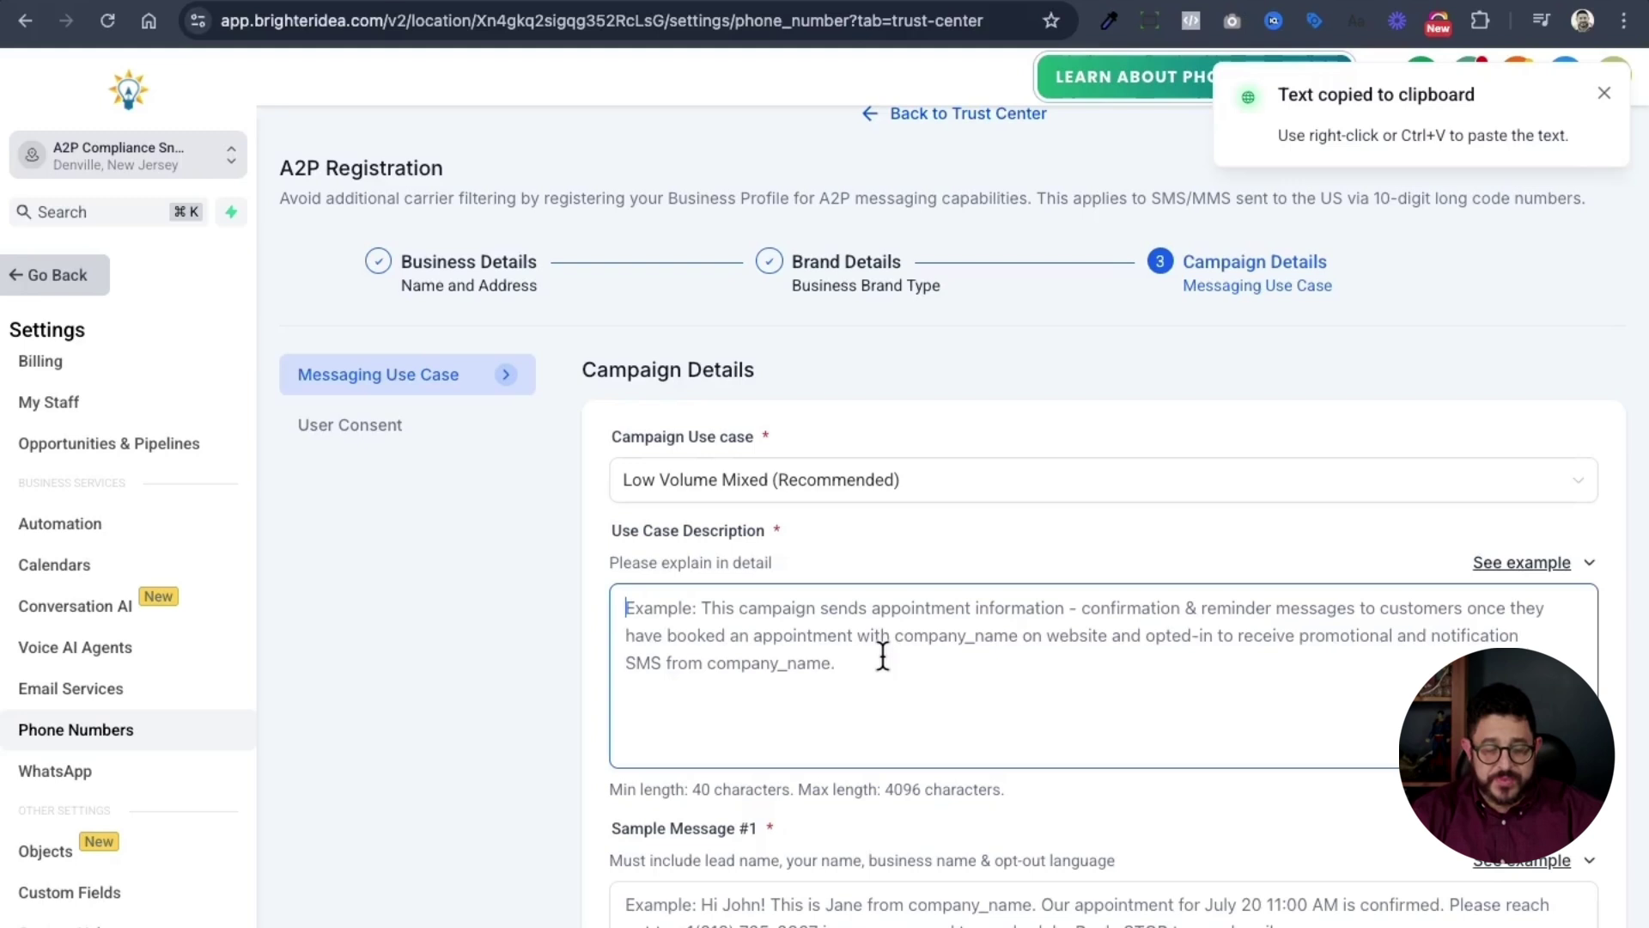
key("ctrl+v")
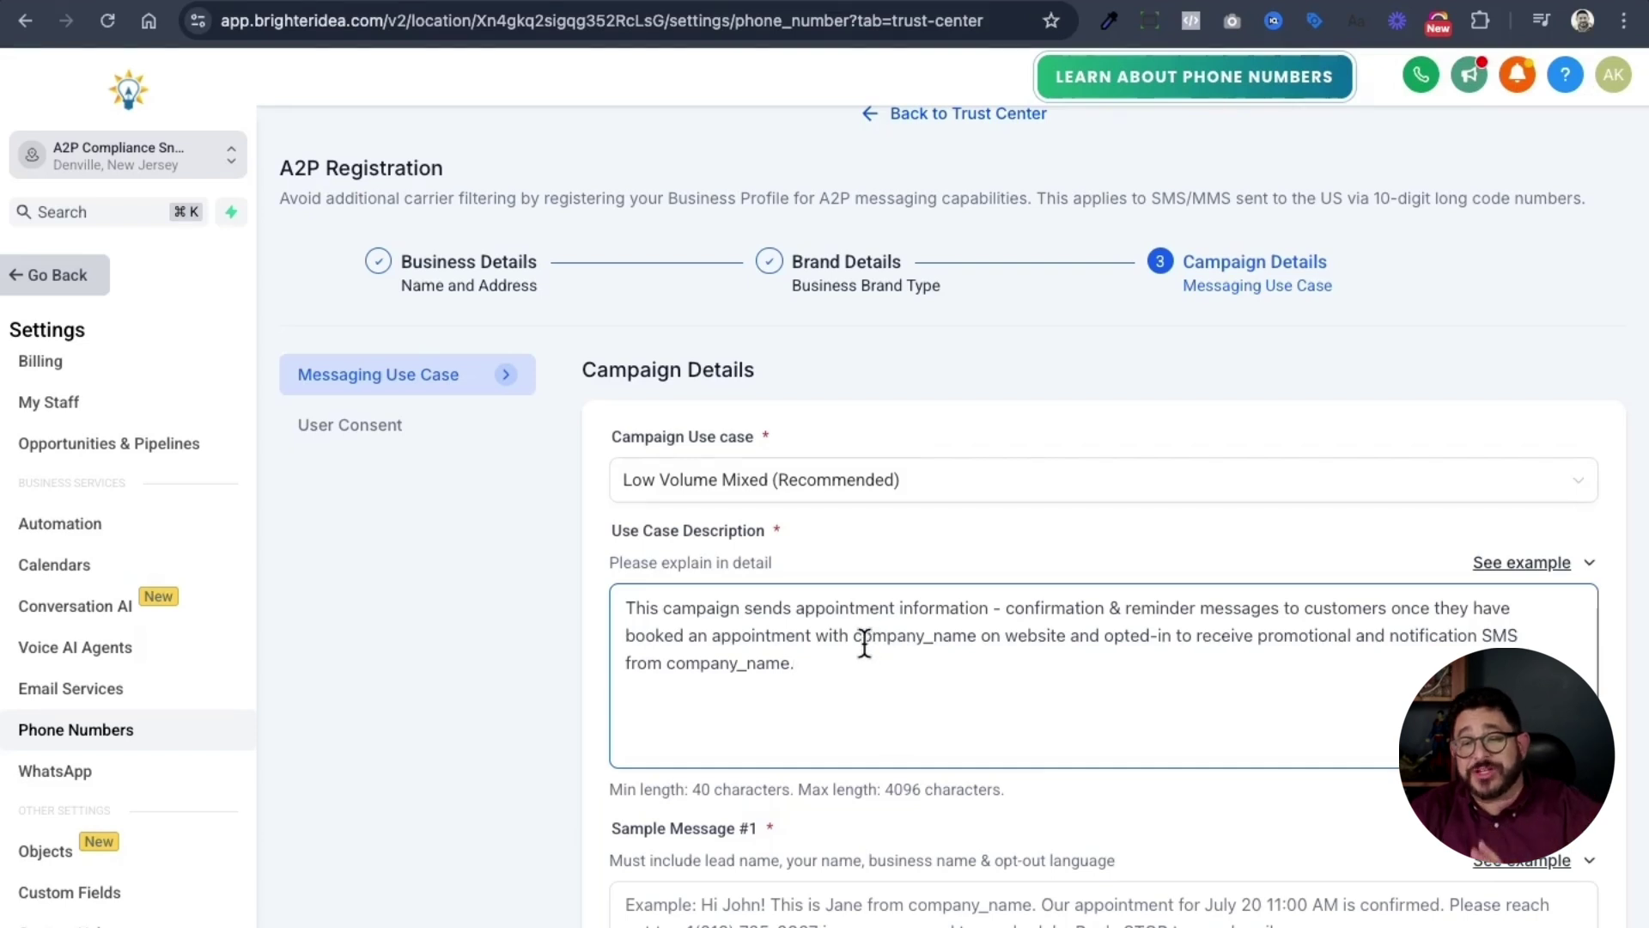
left_click_drag(854, 640, 977, 635)
type("Drop S")
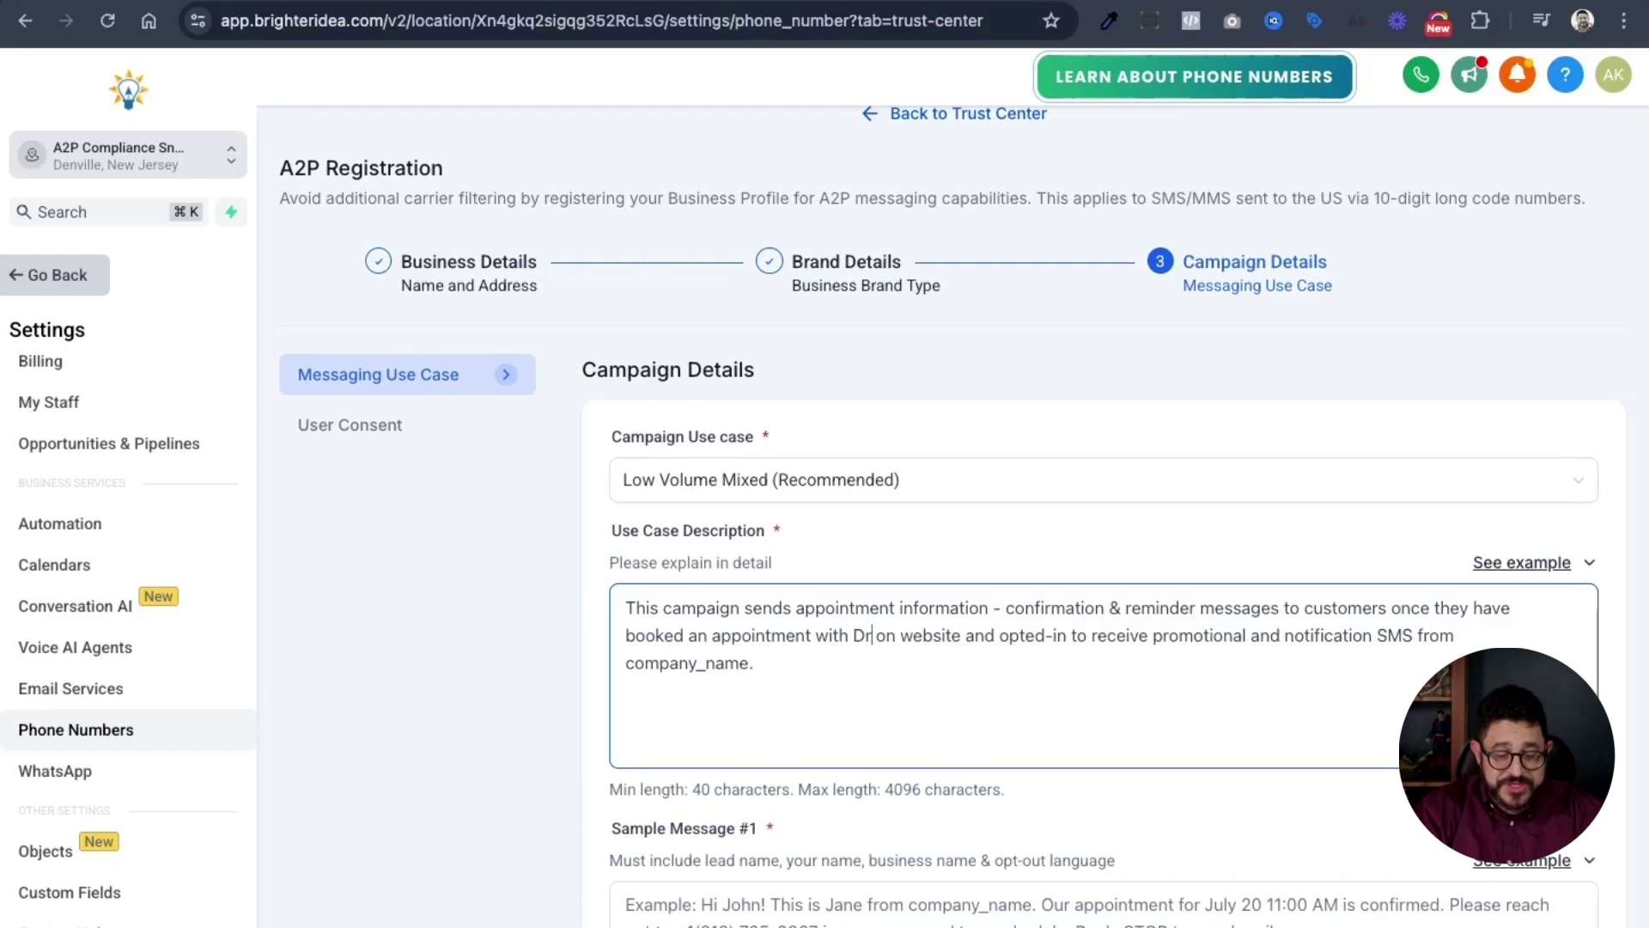
type("upport Inc.")
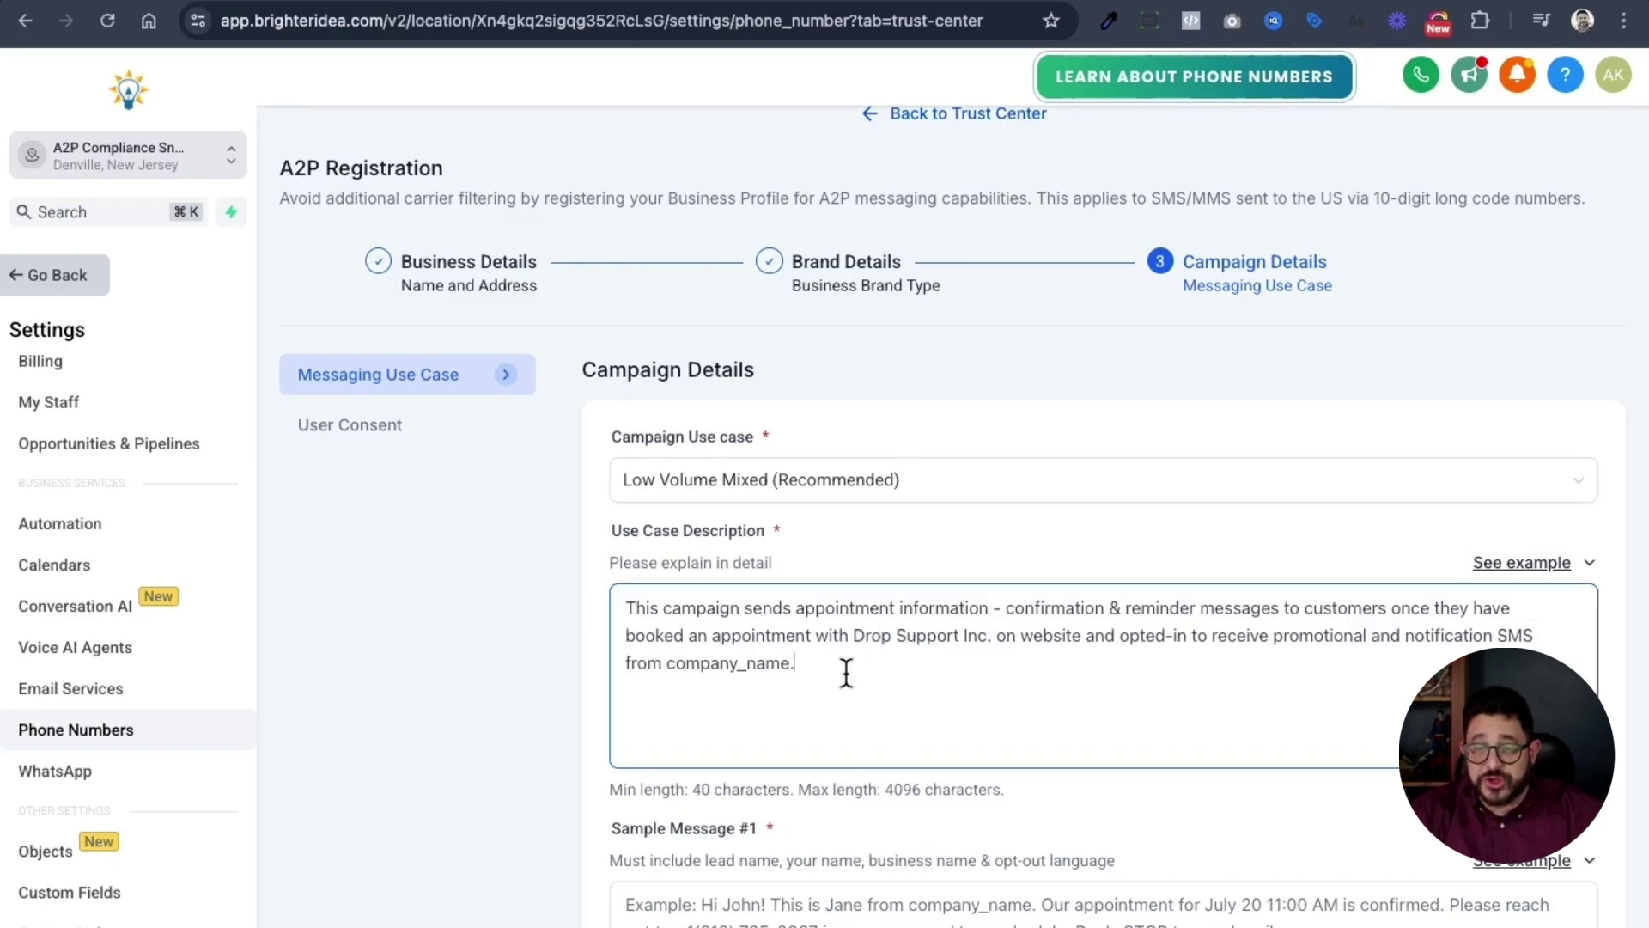
left_click_drag(846, 673, 670, 669)
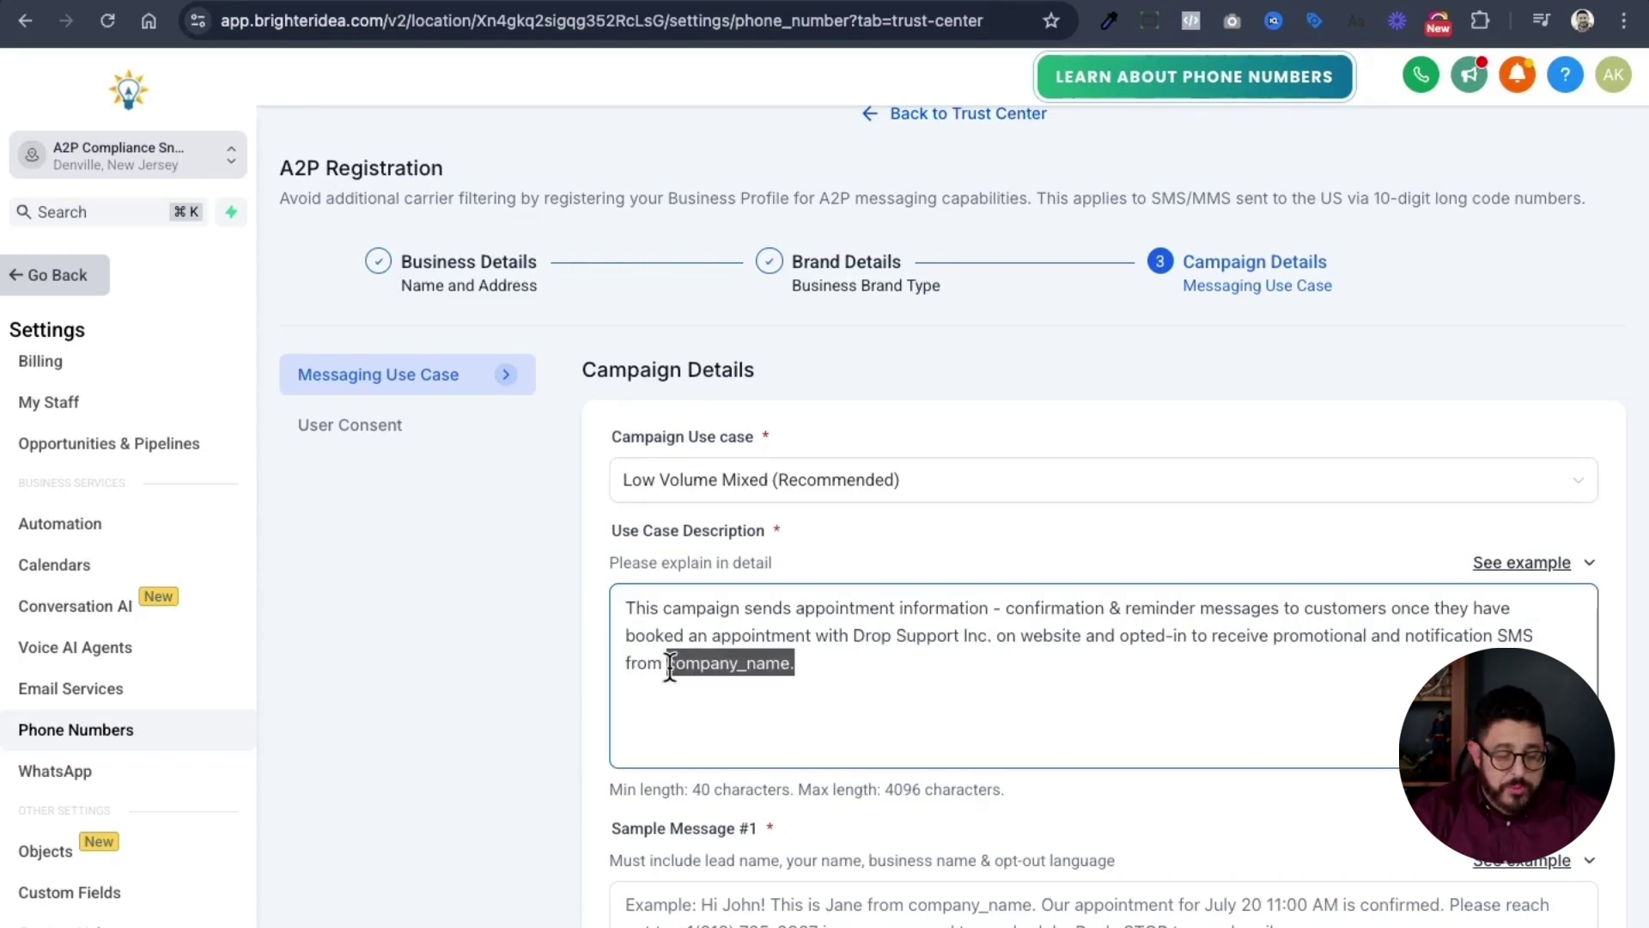
type("Drop Support Inc.")
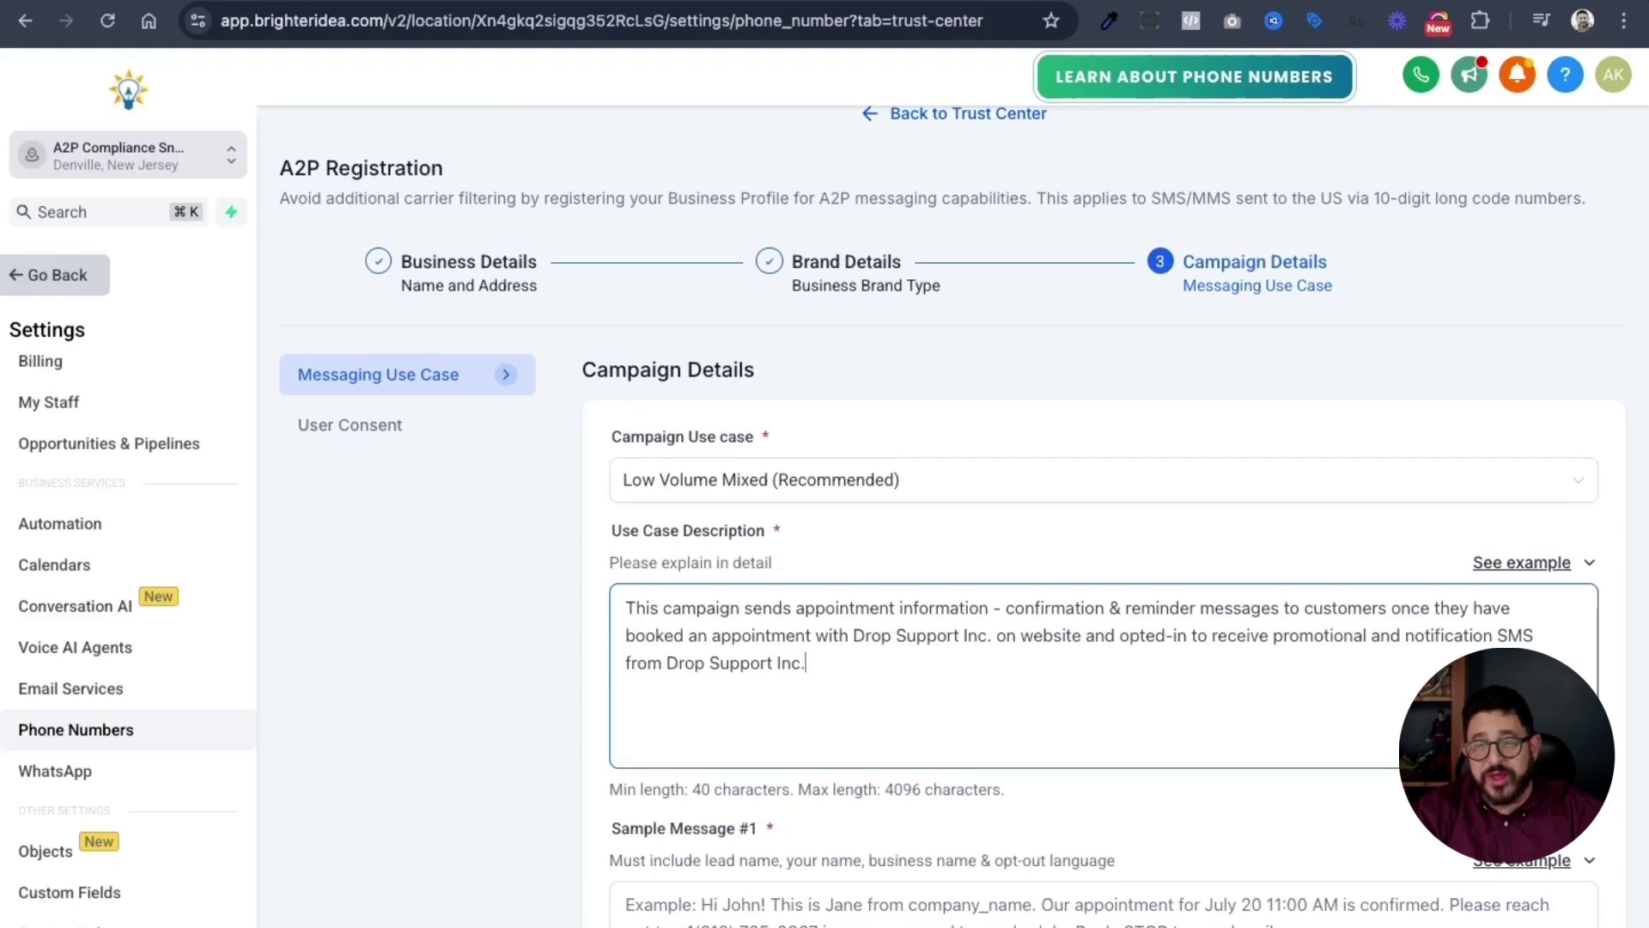
scroll(744, 662, "down", 1)
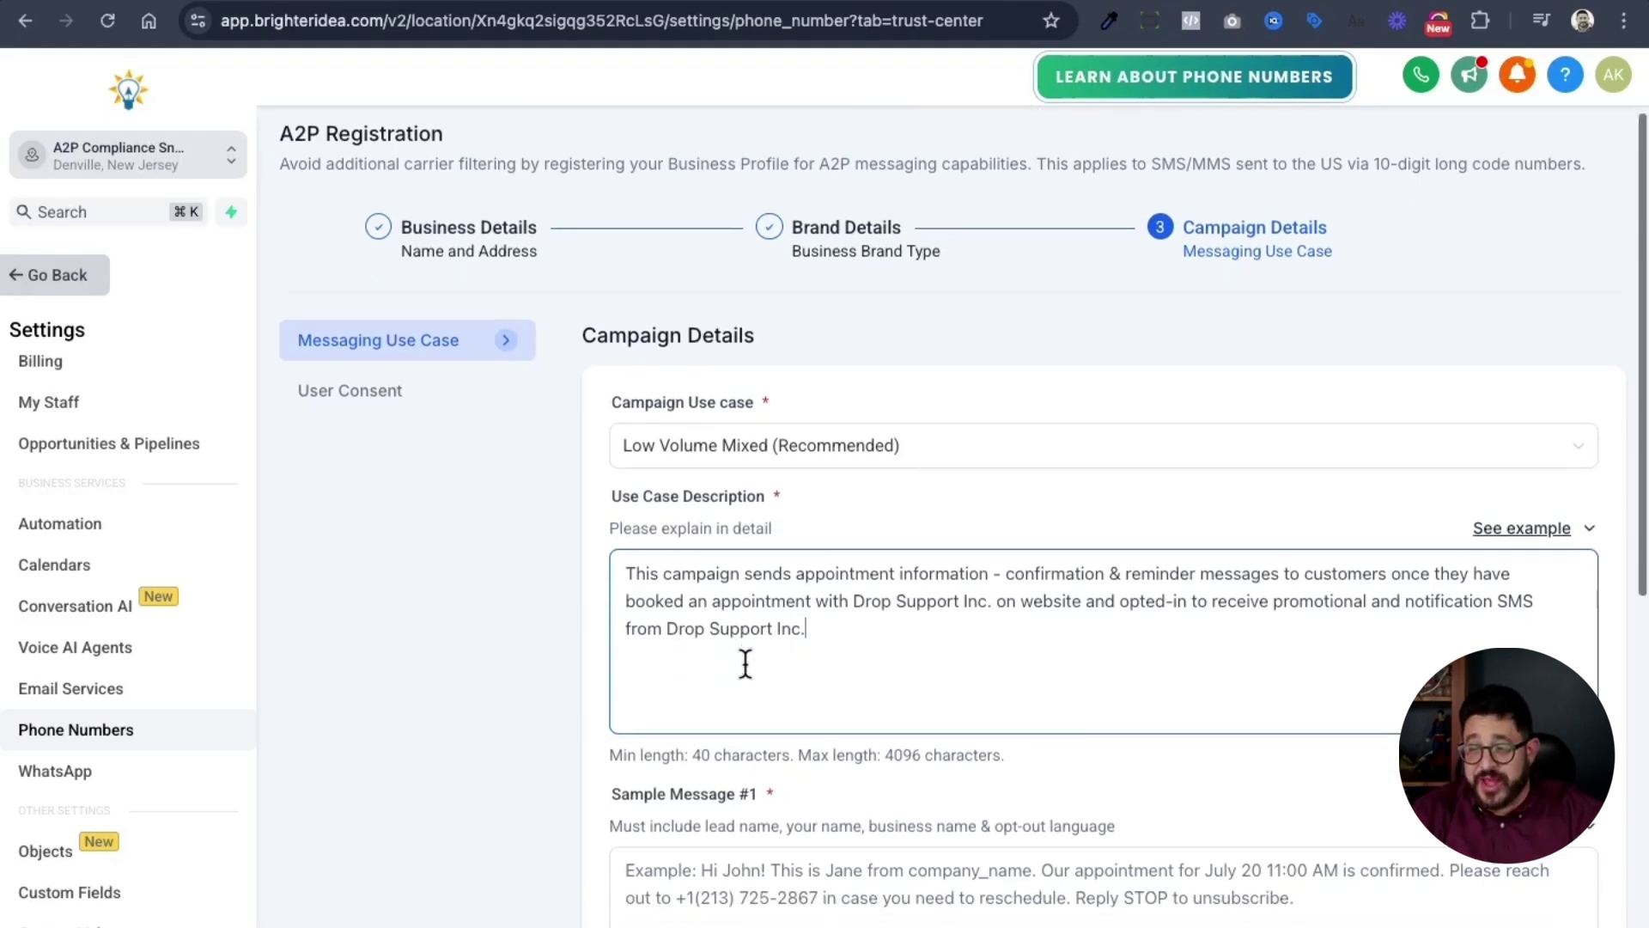
- Fill Sample Message #1 from the first example, replacing its placeholder phone number with the business's number
scroll(754, 636, "down", 5)
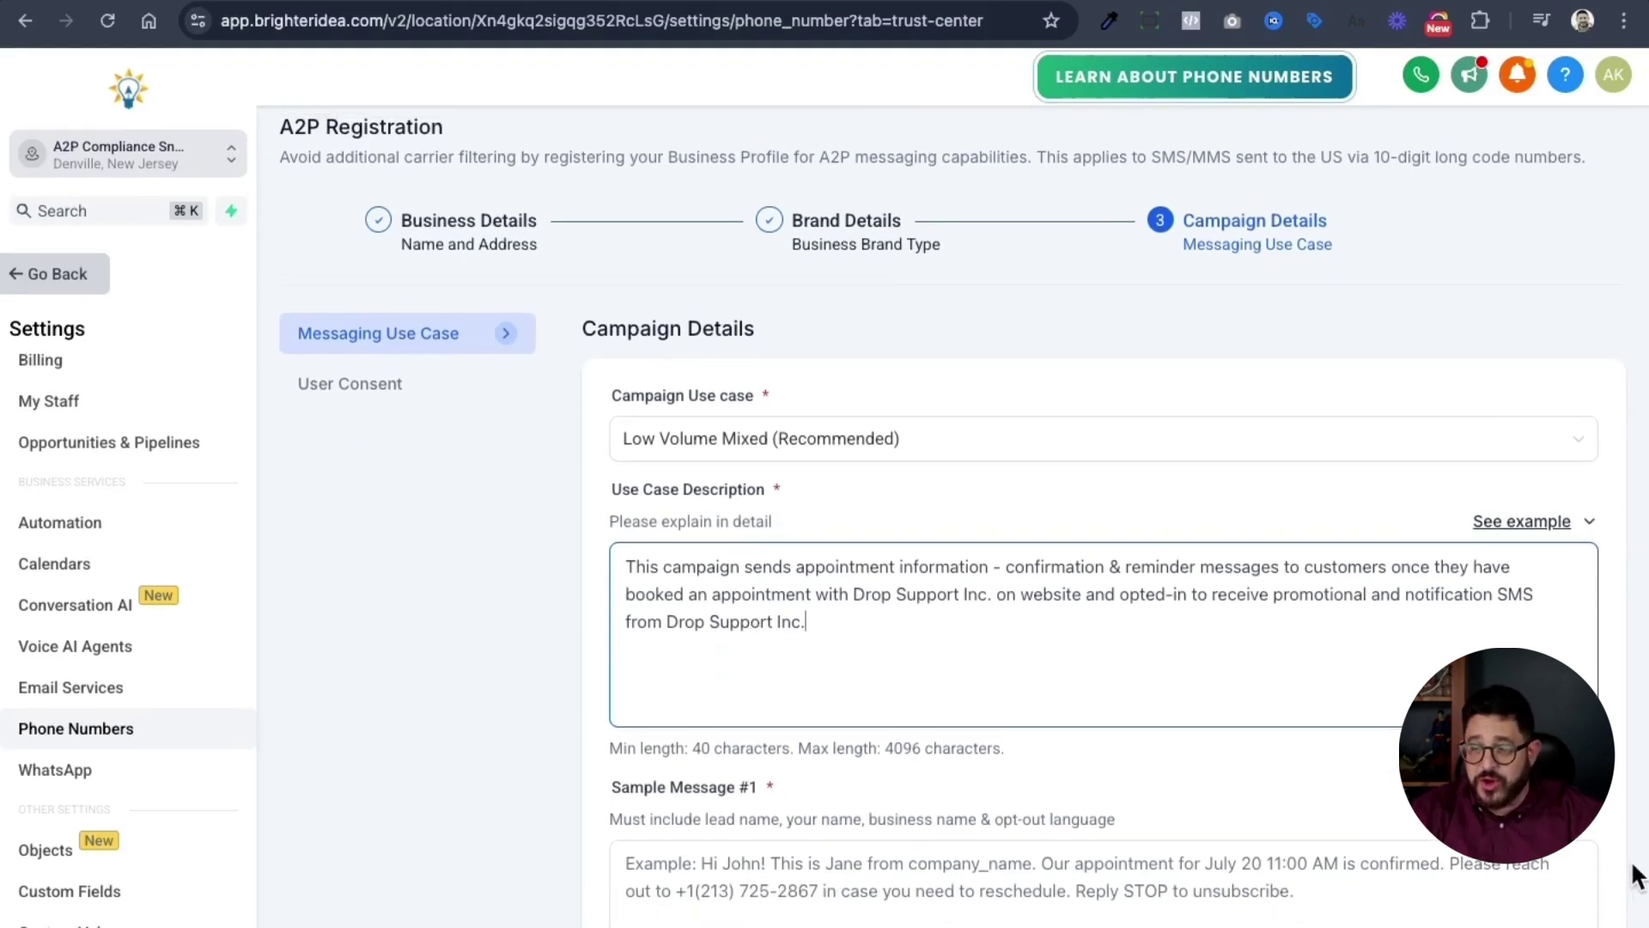
left_click(1568, 564)
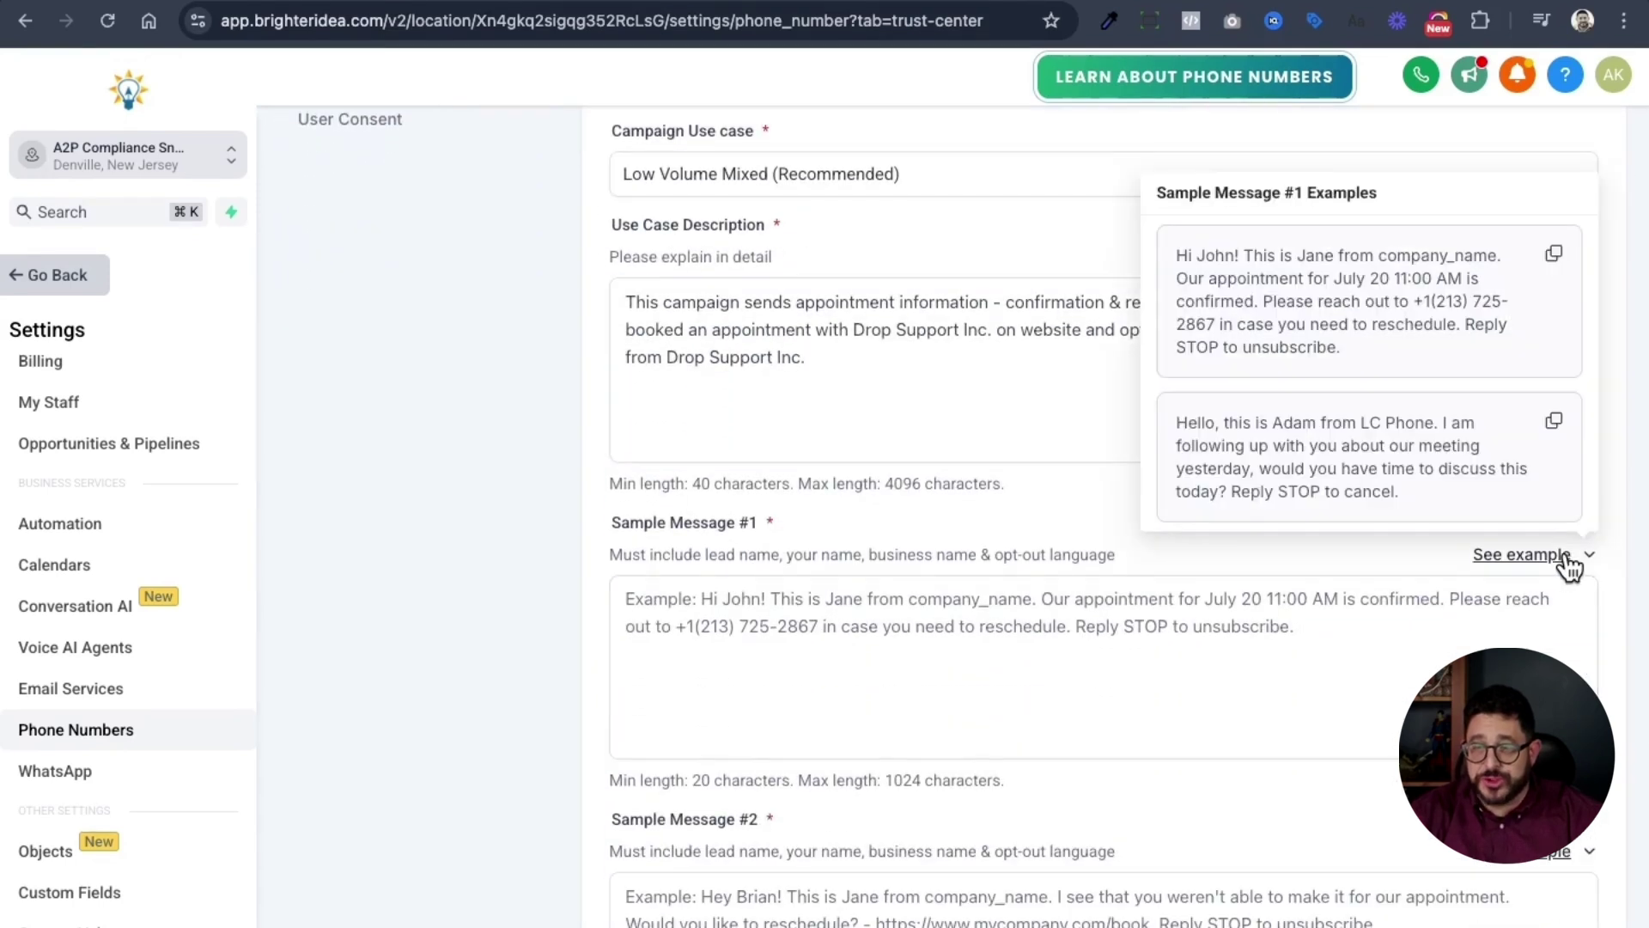
left_click(1562, 268)
left_click(957, 685)
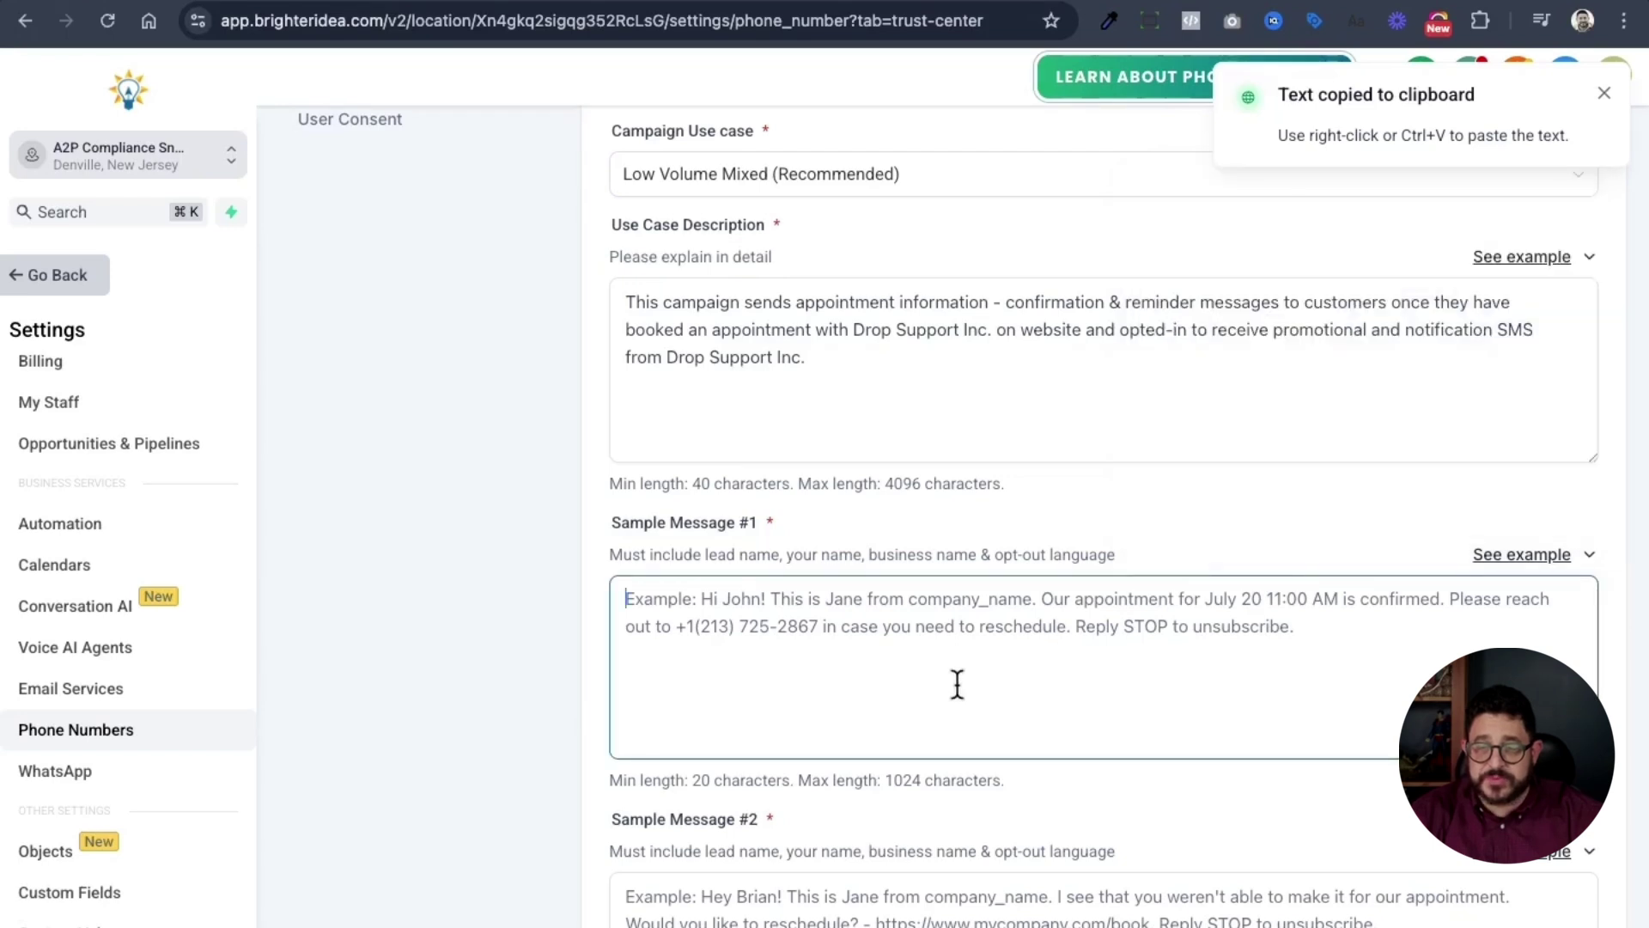
key("super+v")
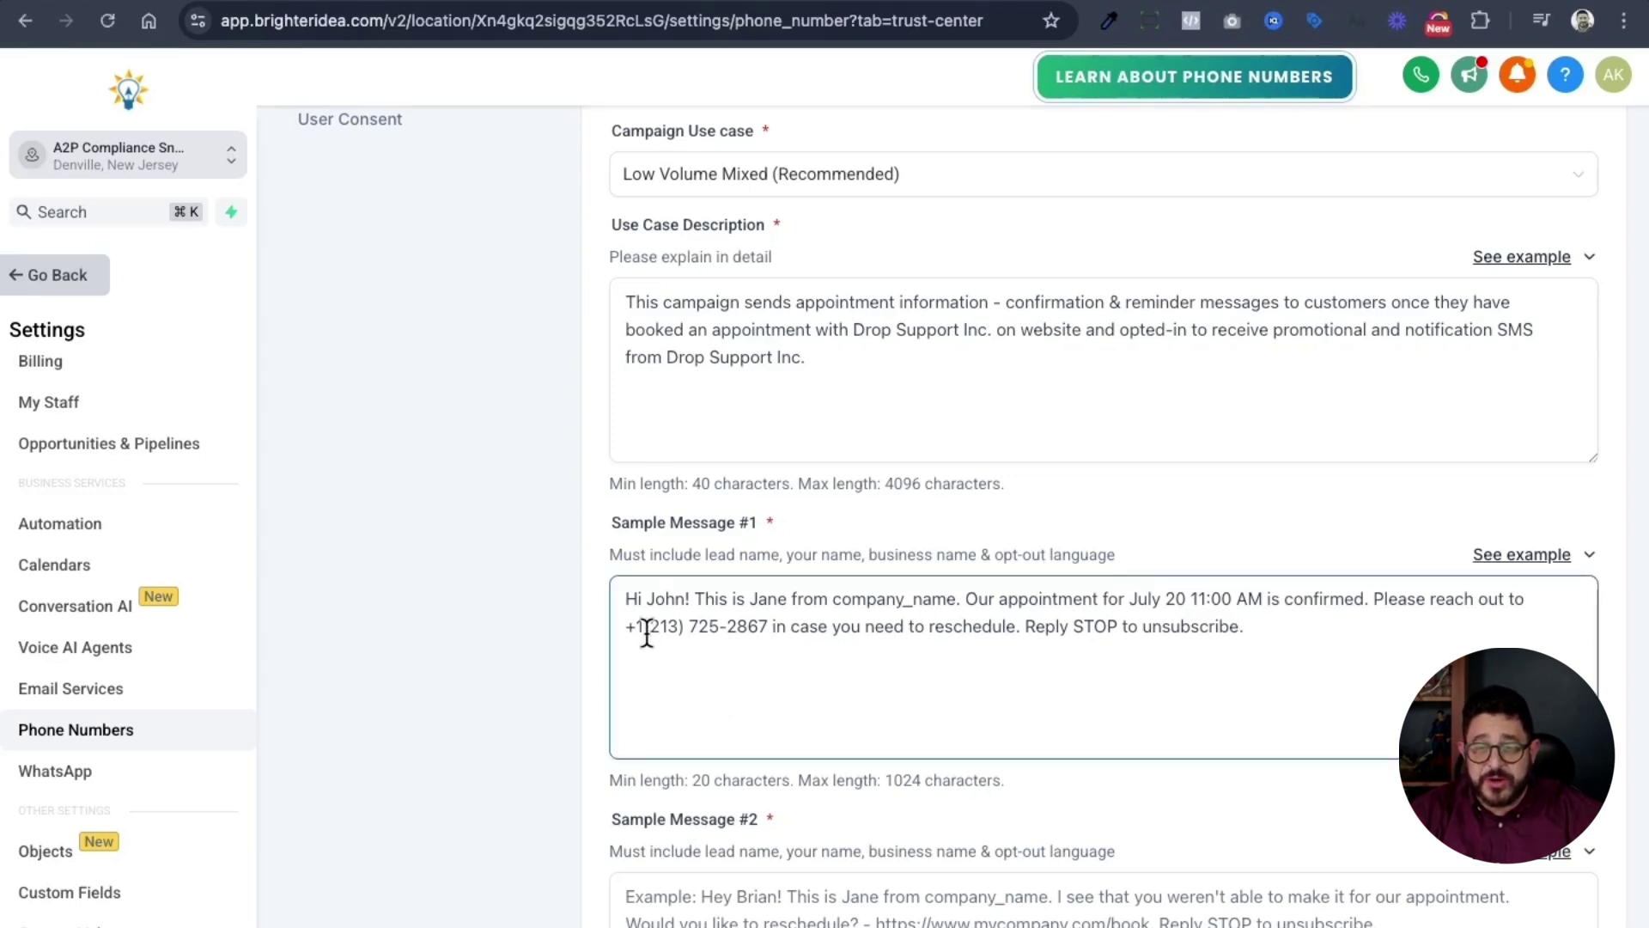
left_click_drag(644, 633, 766, 636)
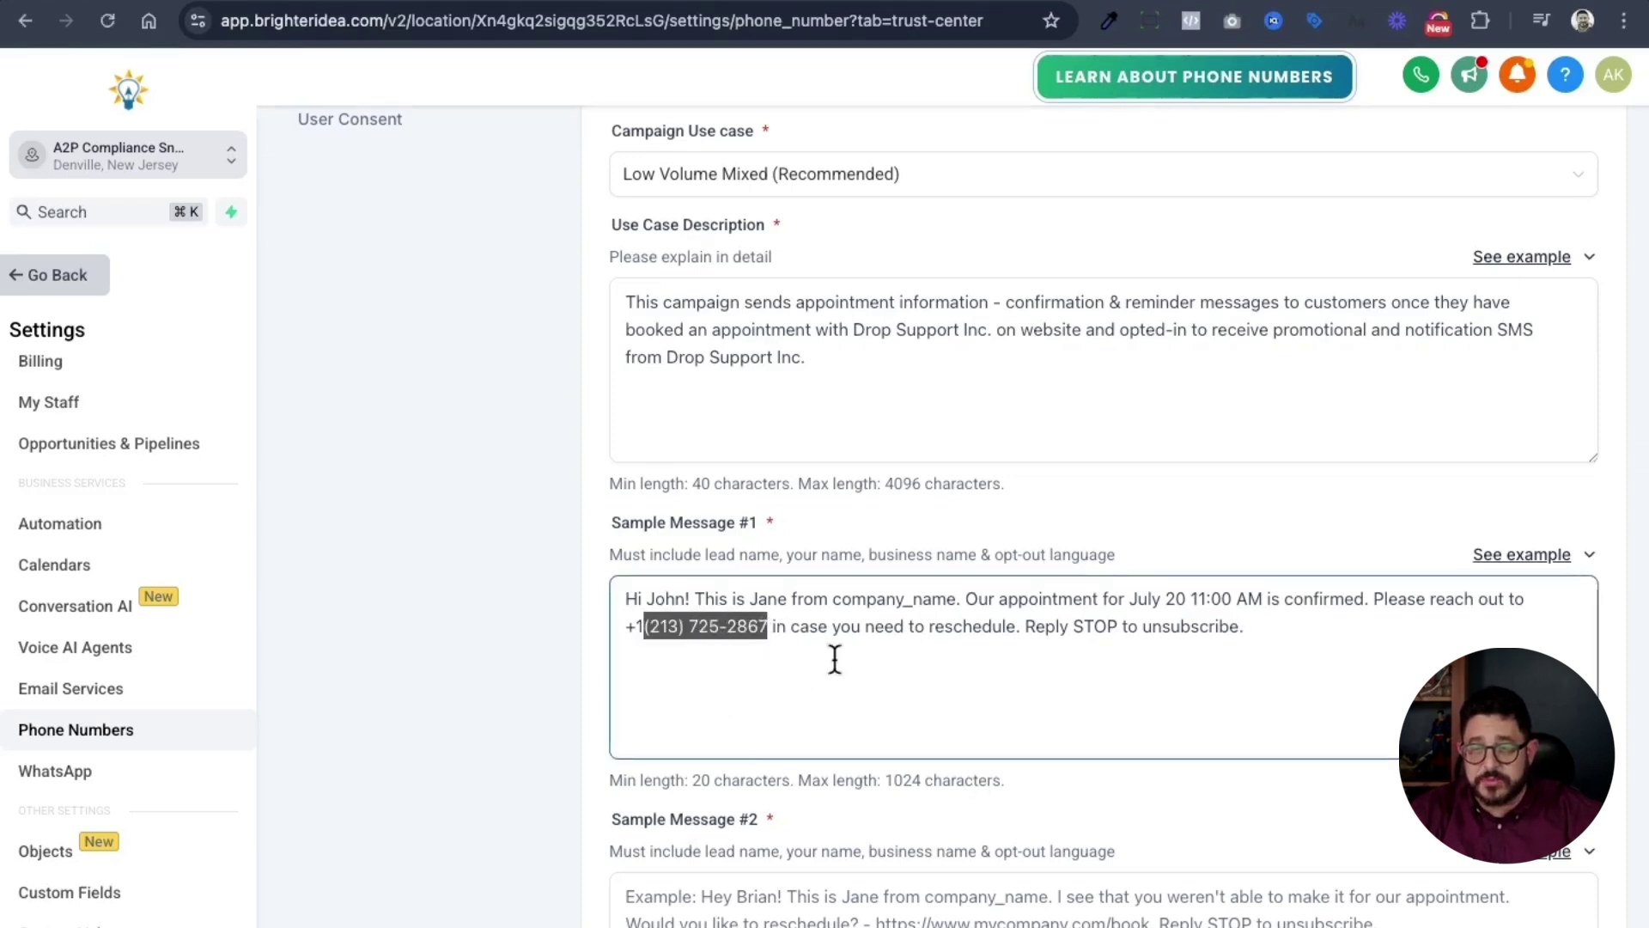
key("super+v")
scroll(1585, 672, "down", 3)
- Fill Sample Message #2 from the second example, replacing the sender's name with Drop Support Inc
left_click(1579, 673)
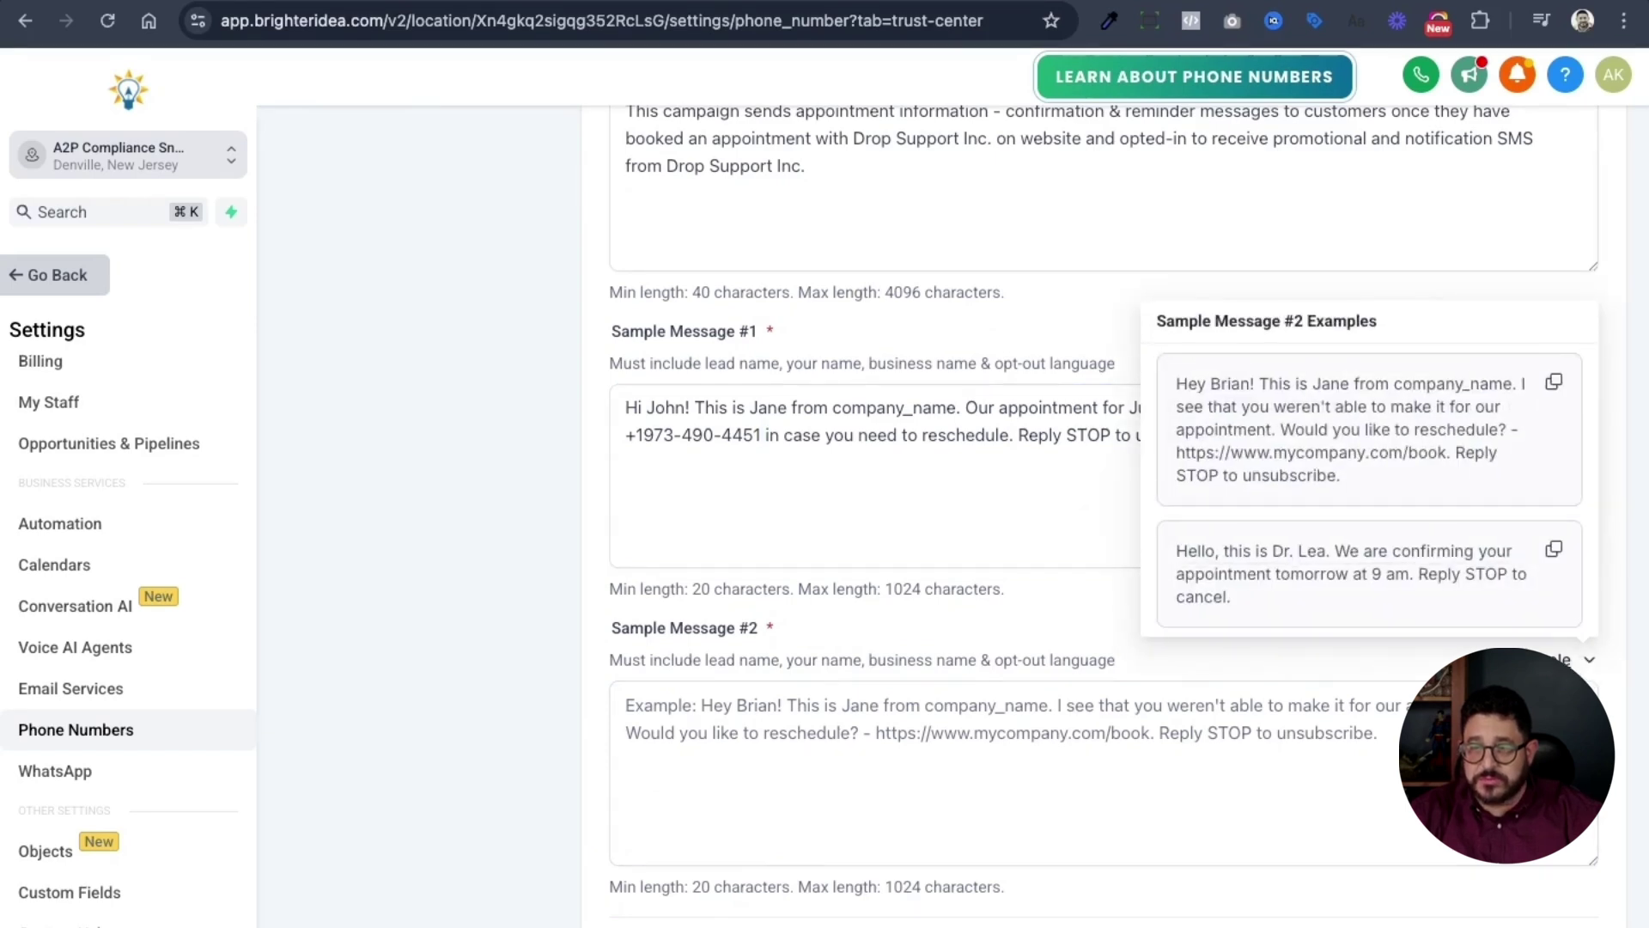
scroll(1559, 636, "up", 1)
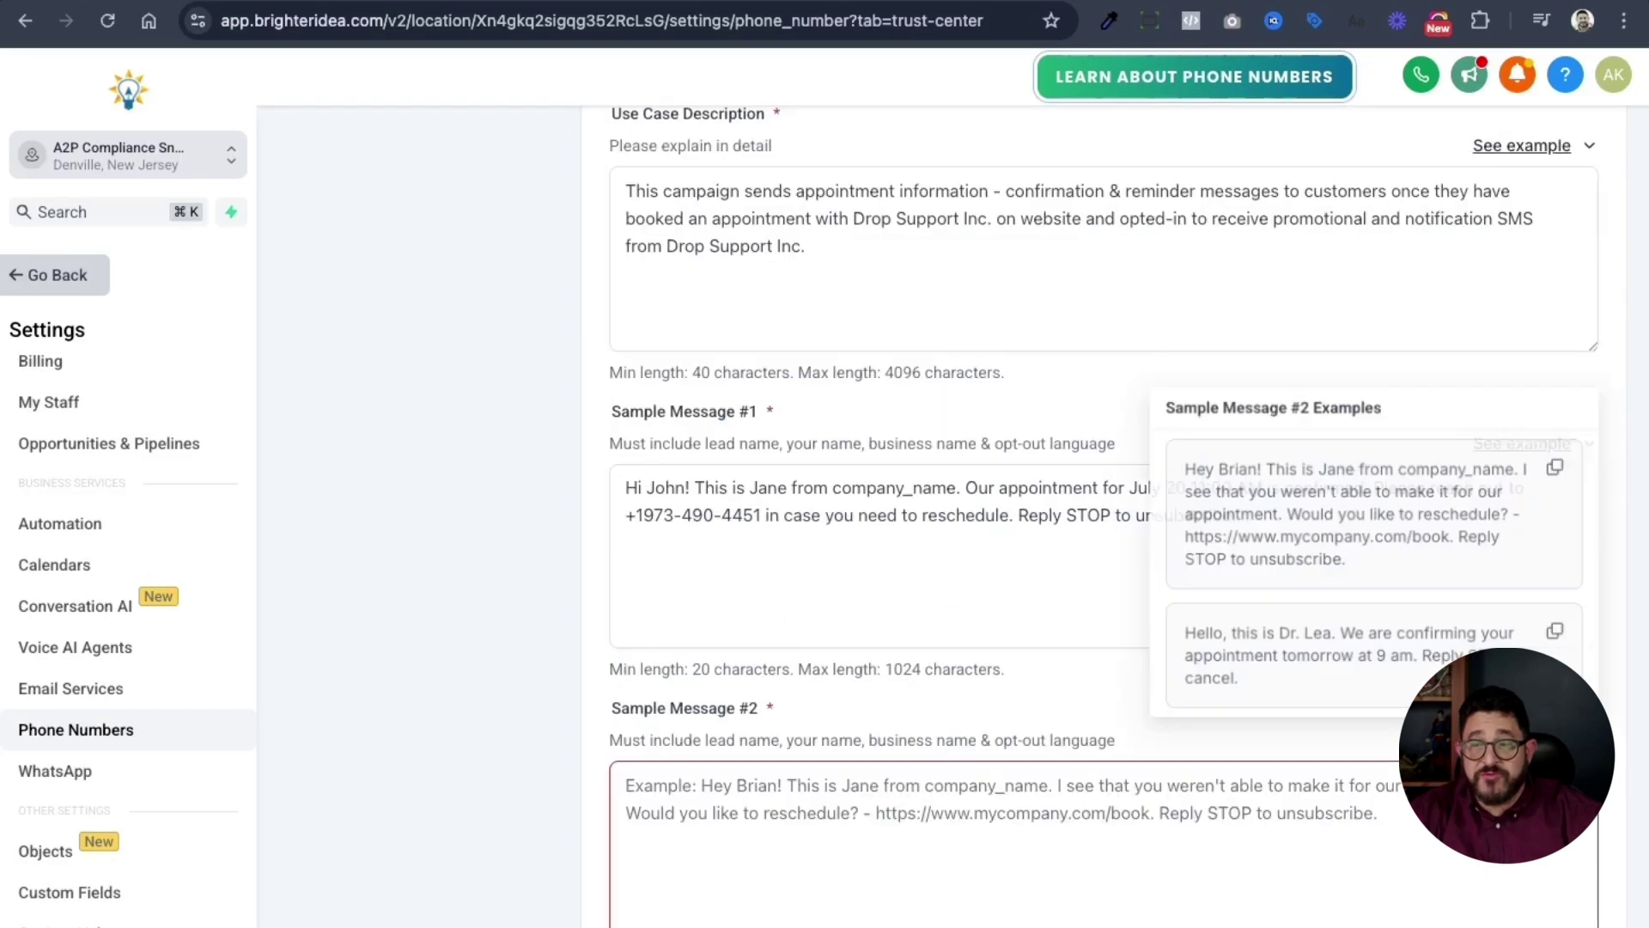
left_click(1557, 634)
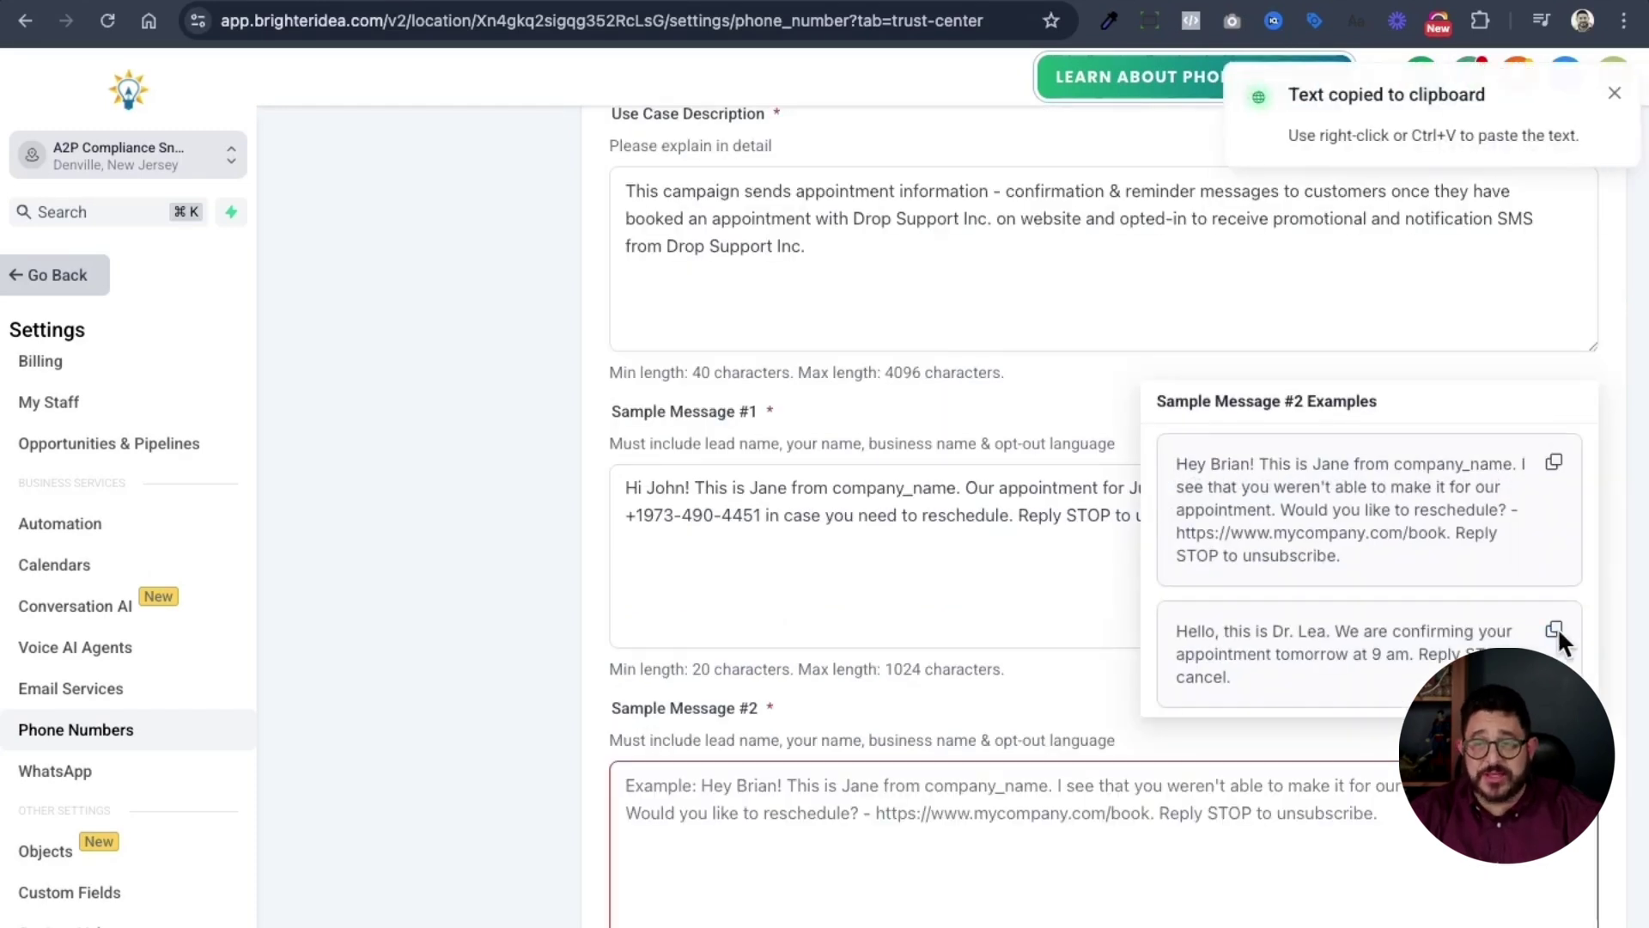
left_click(1098, 891)
key("super+v")
scroll(1103, 890, "down", 2)
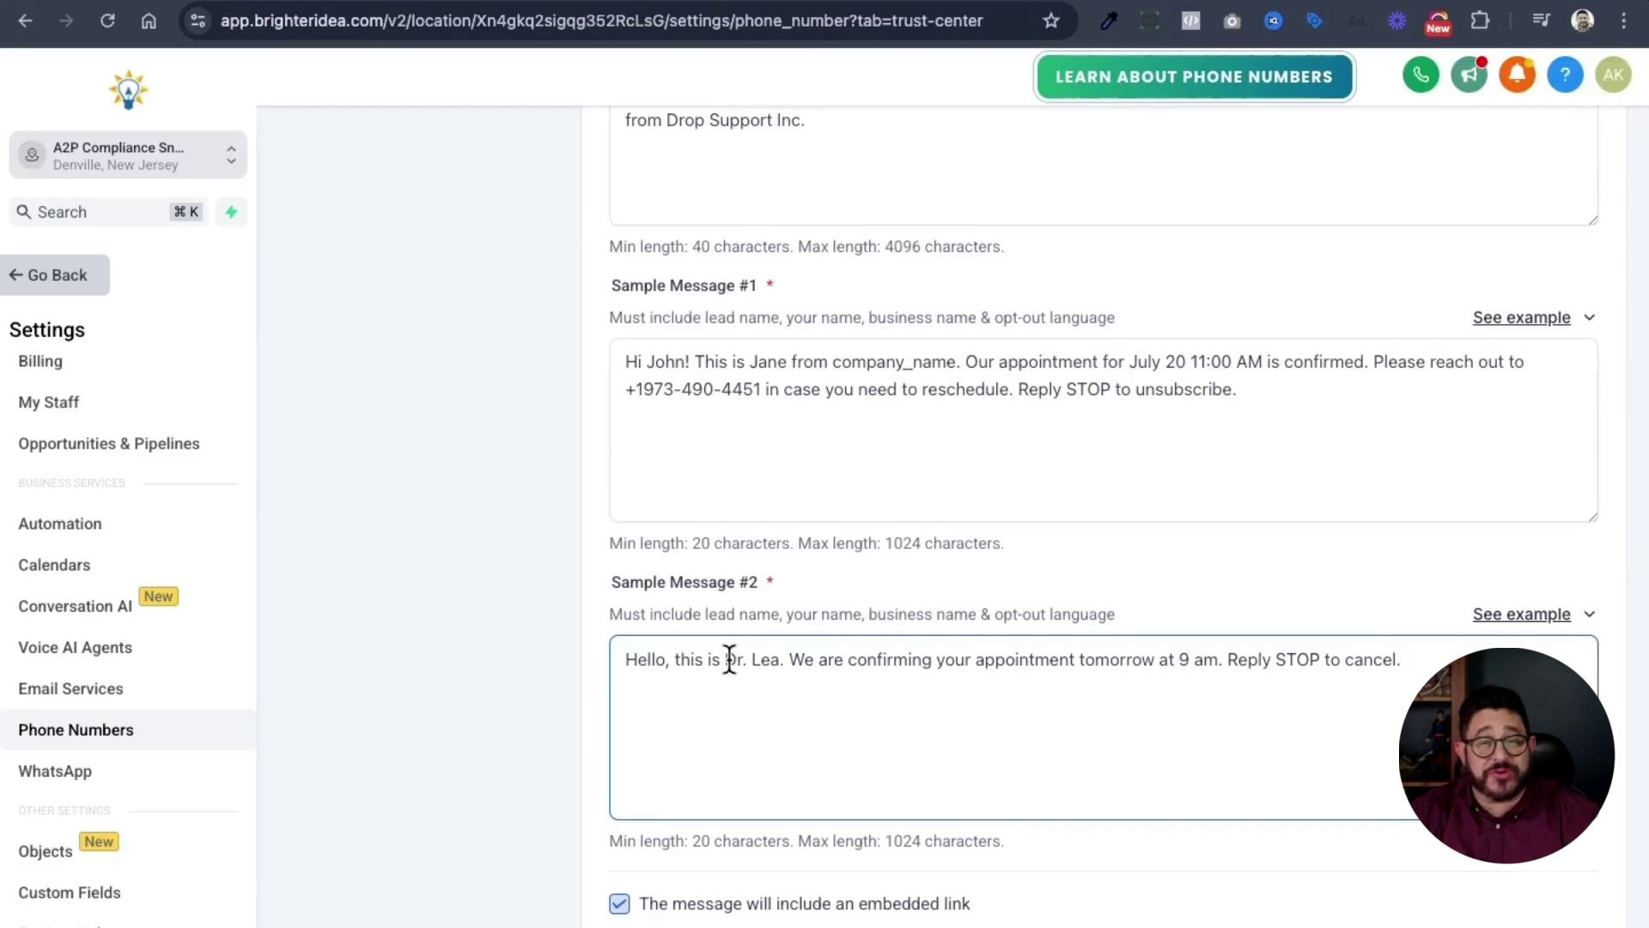
left_click_drag(728, 661, 759, 659)
left_click_drag(759, 659, 780, 660)
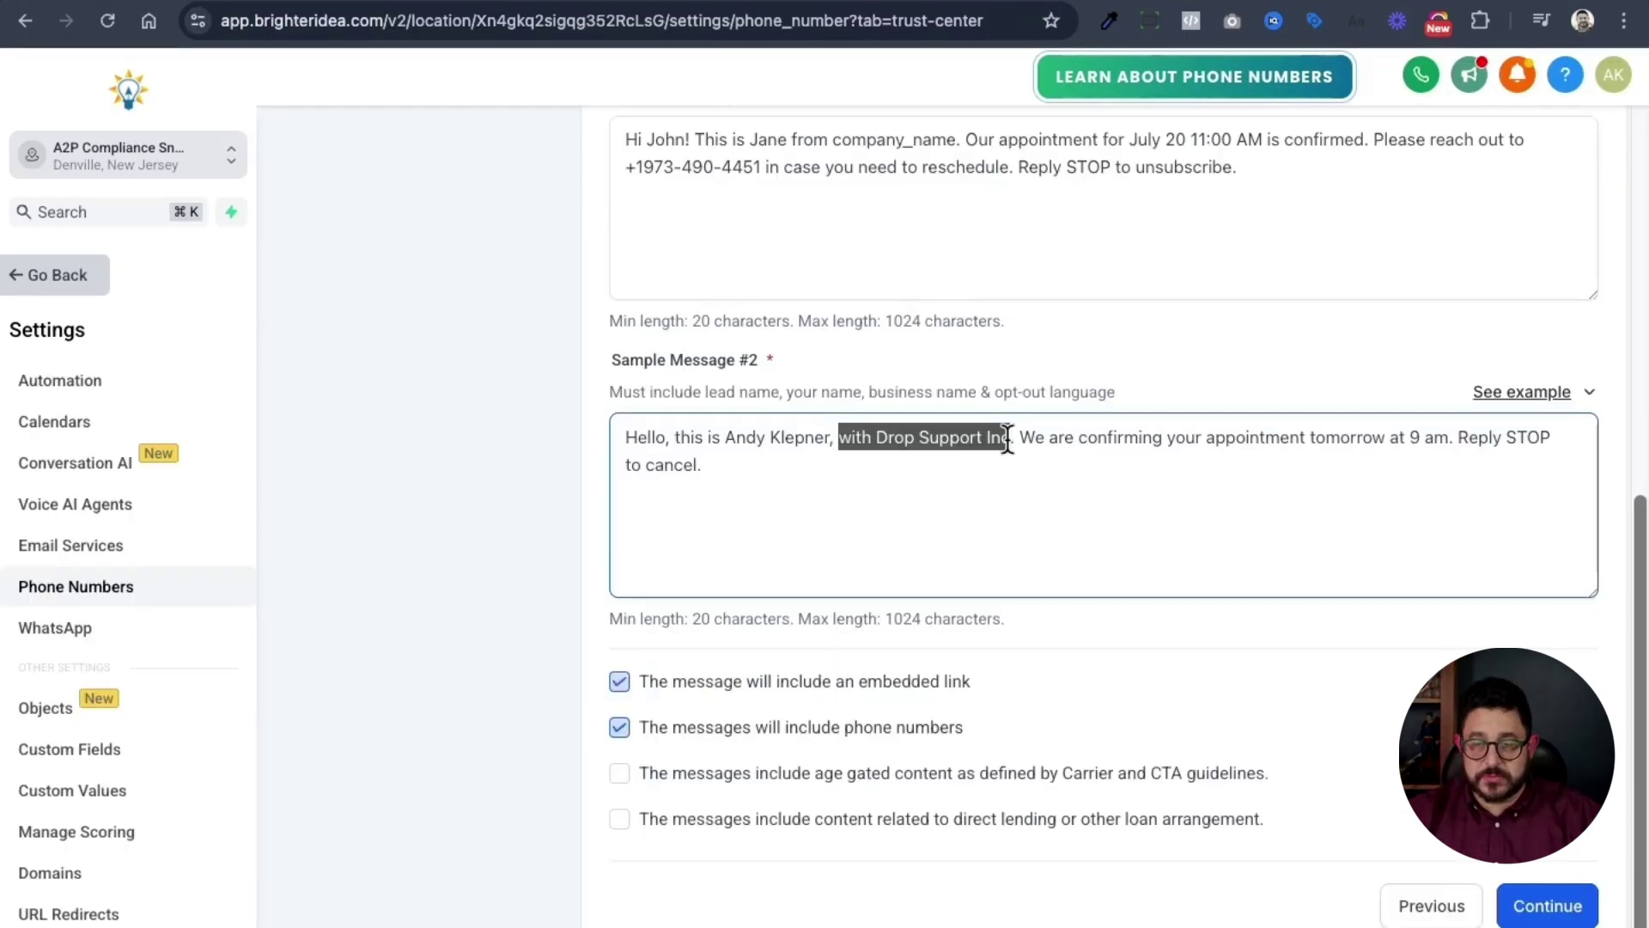
key("BackSpace")
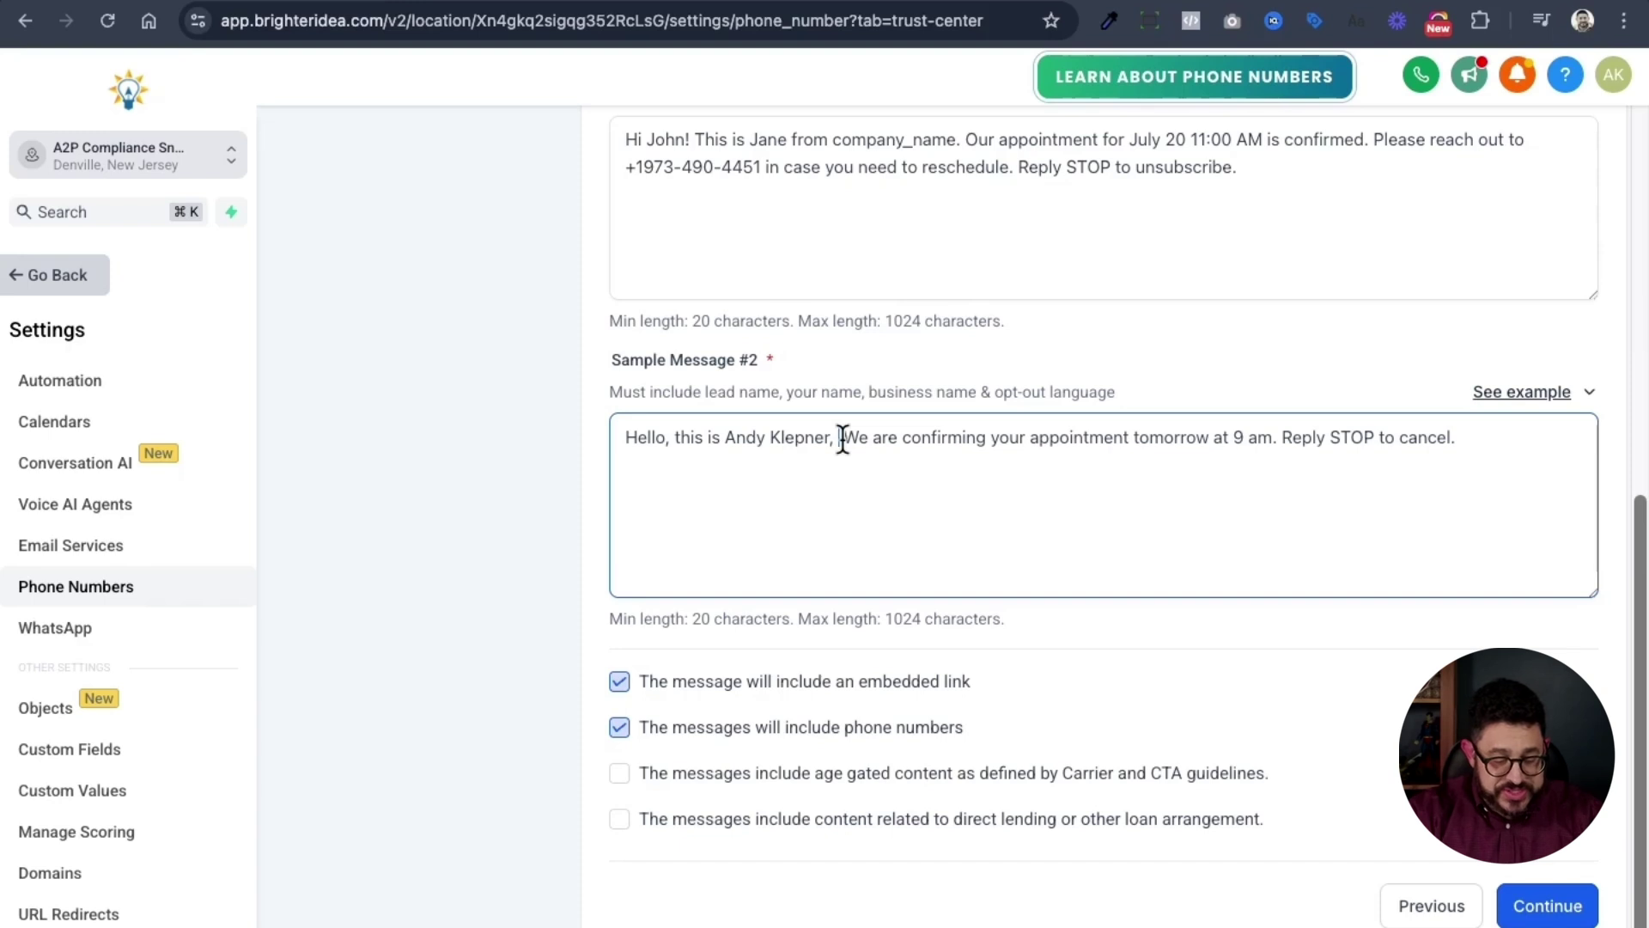
type("Drop Support Inc")
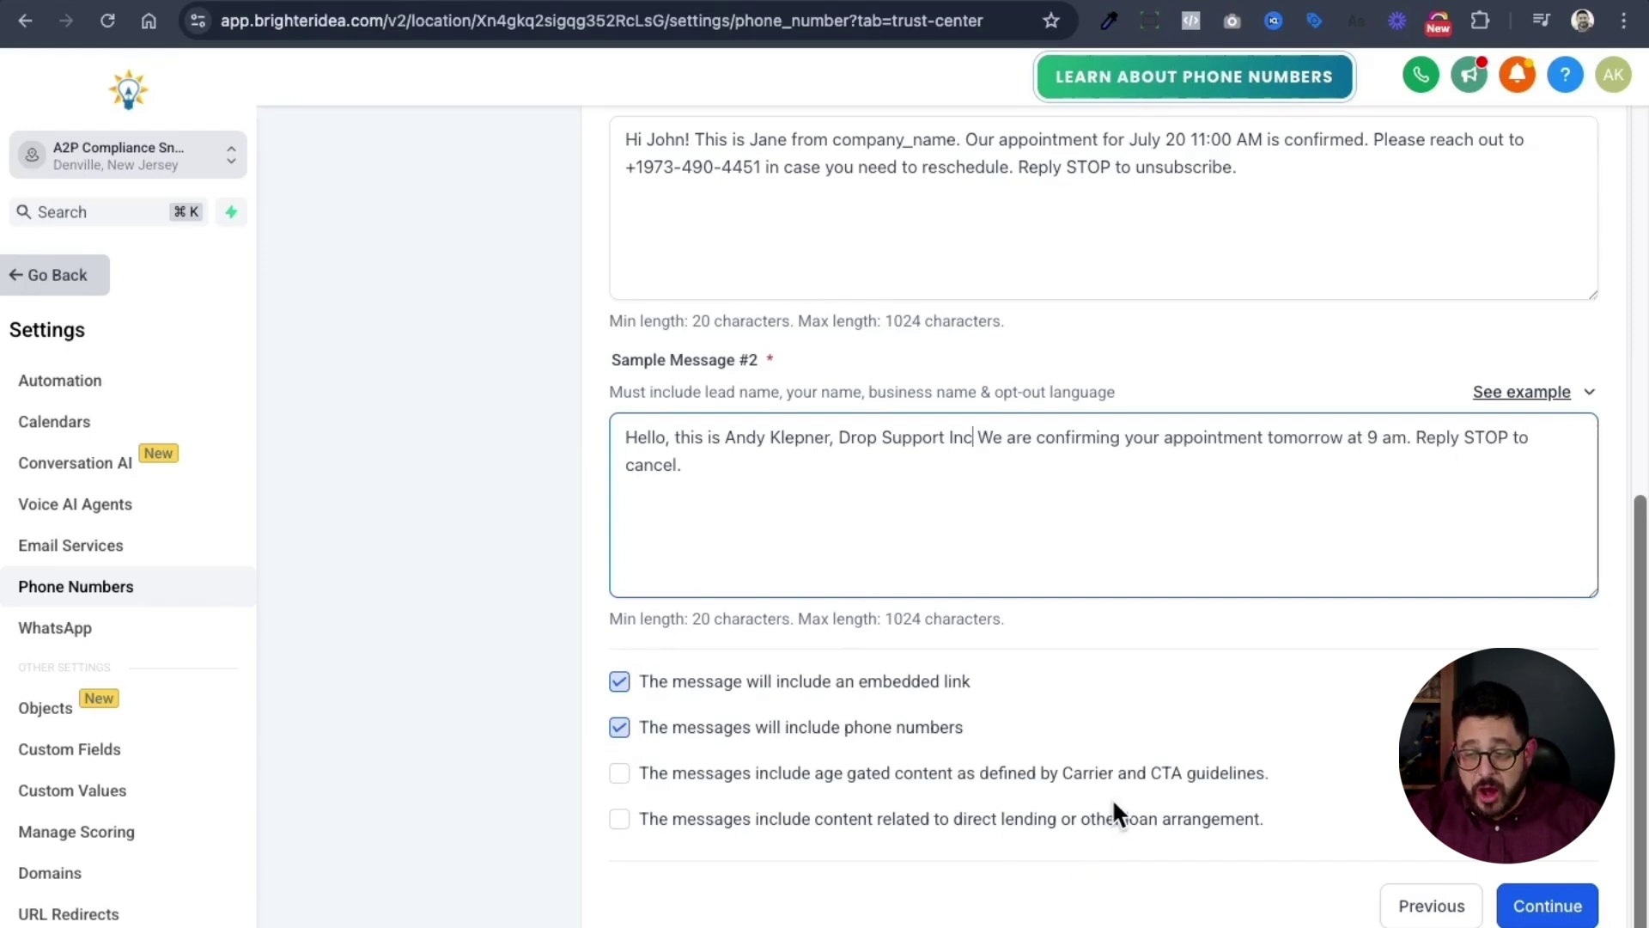
left_click(1547, 906)
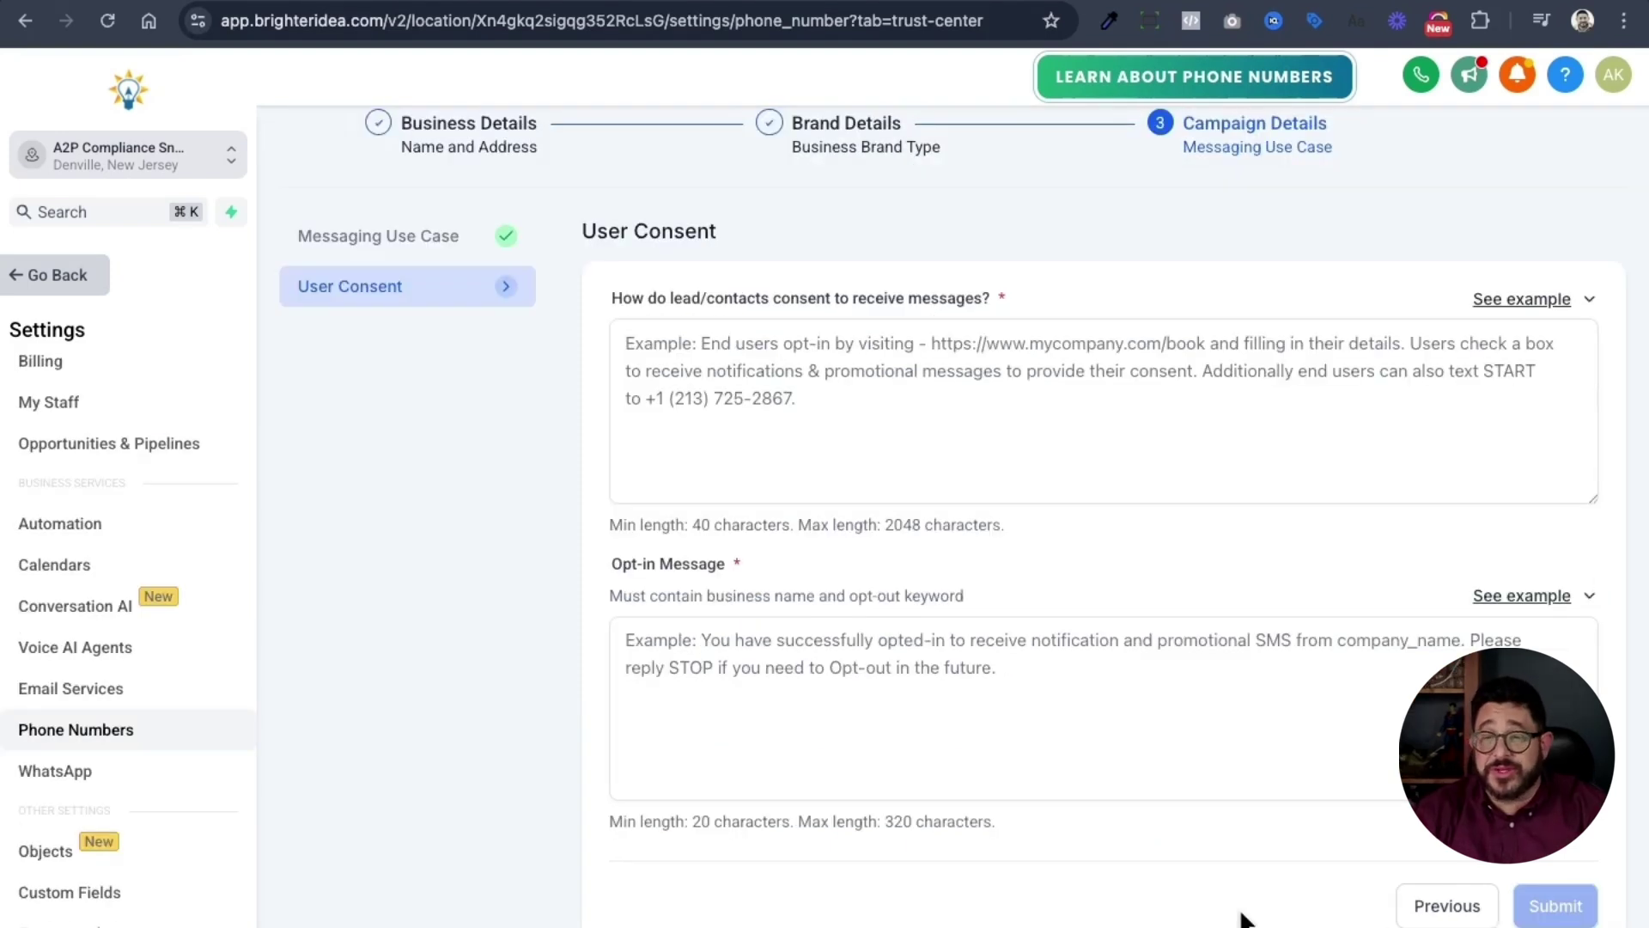
left_click(1539, 311)
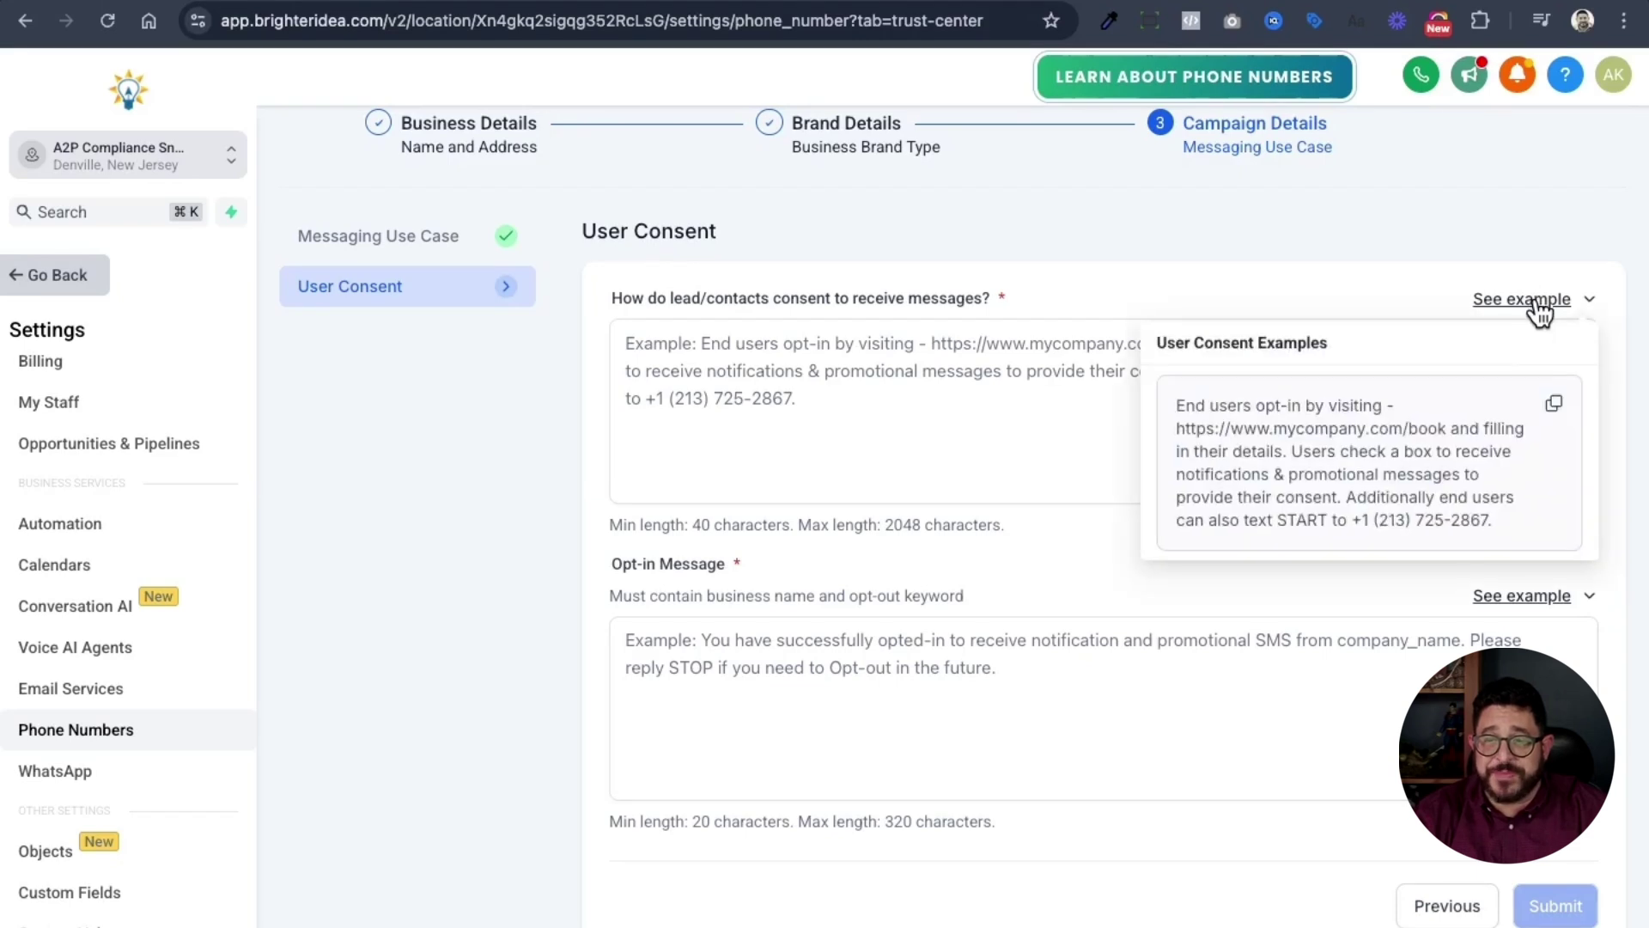
left_click(1557, 412)
left_click(708, 415)
key("super+v")
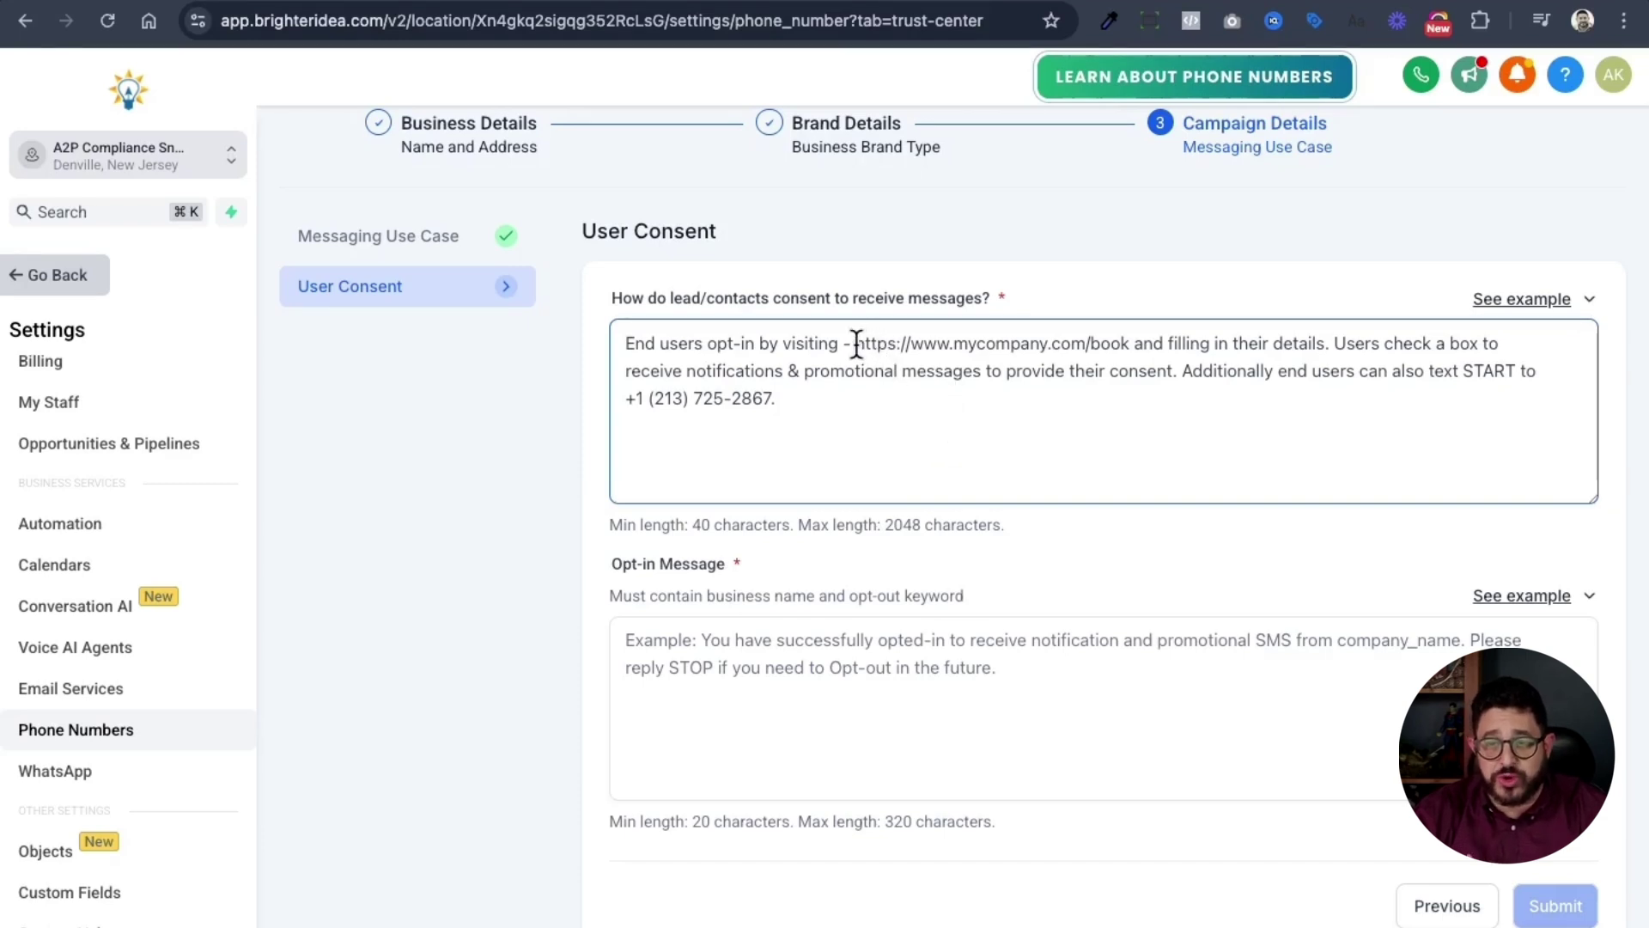
left_click_drag(855, 344, 1127, 343)
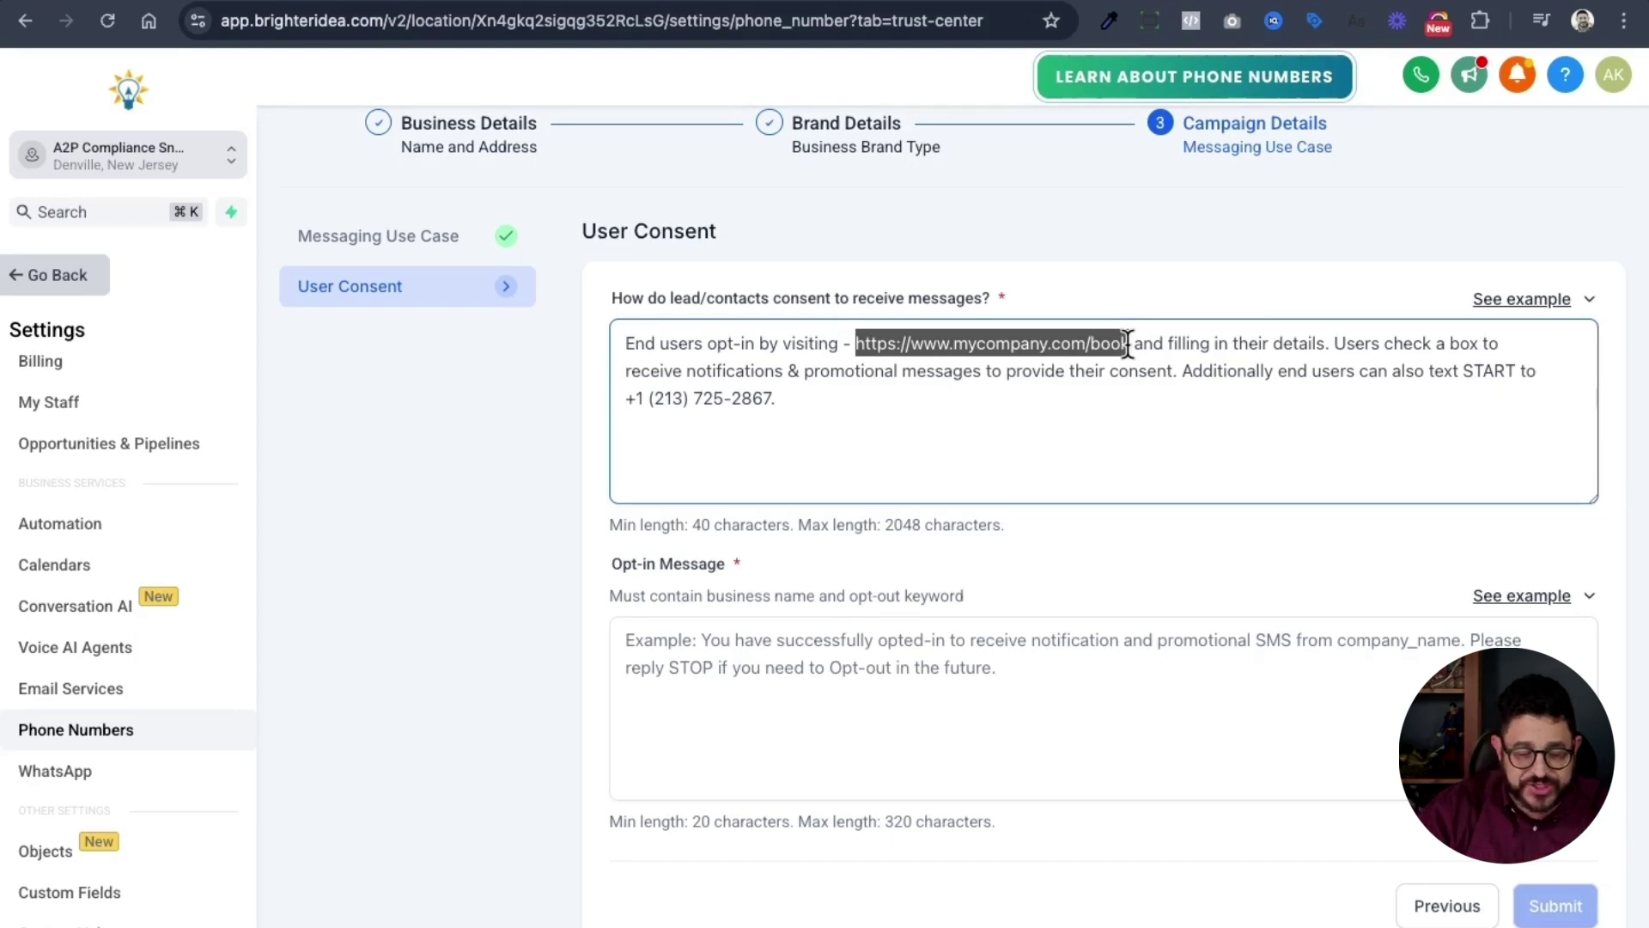
type("https://")
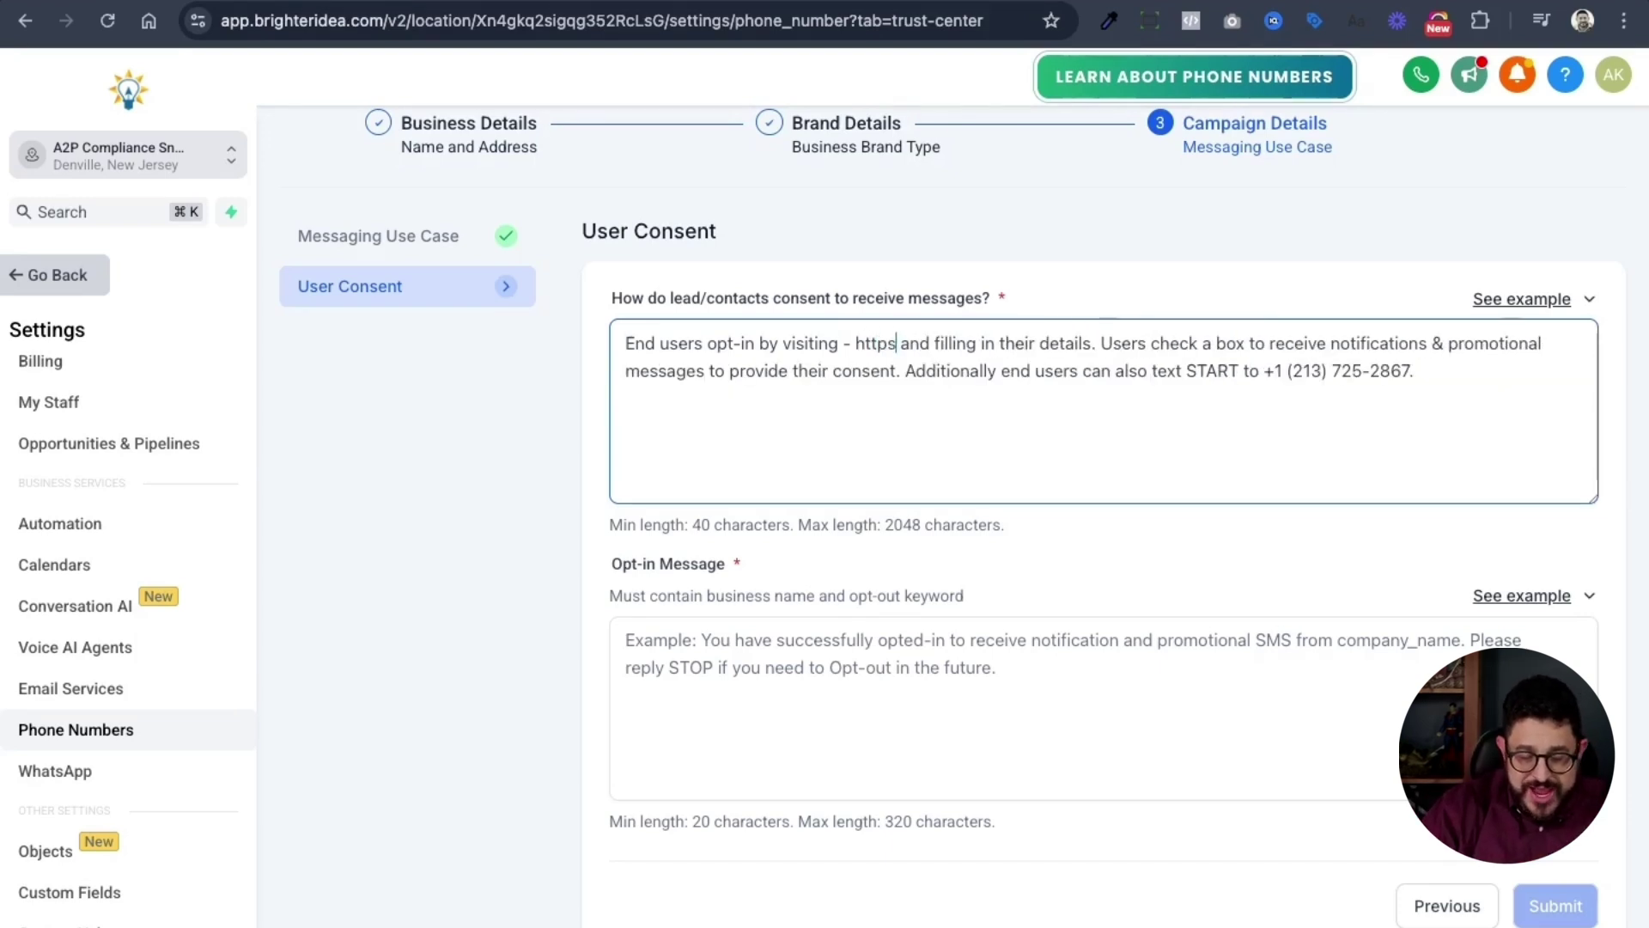
key("super+v")
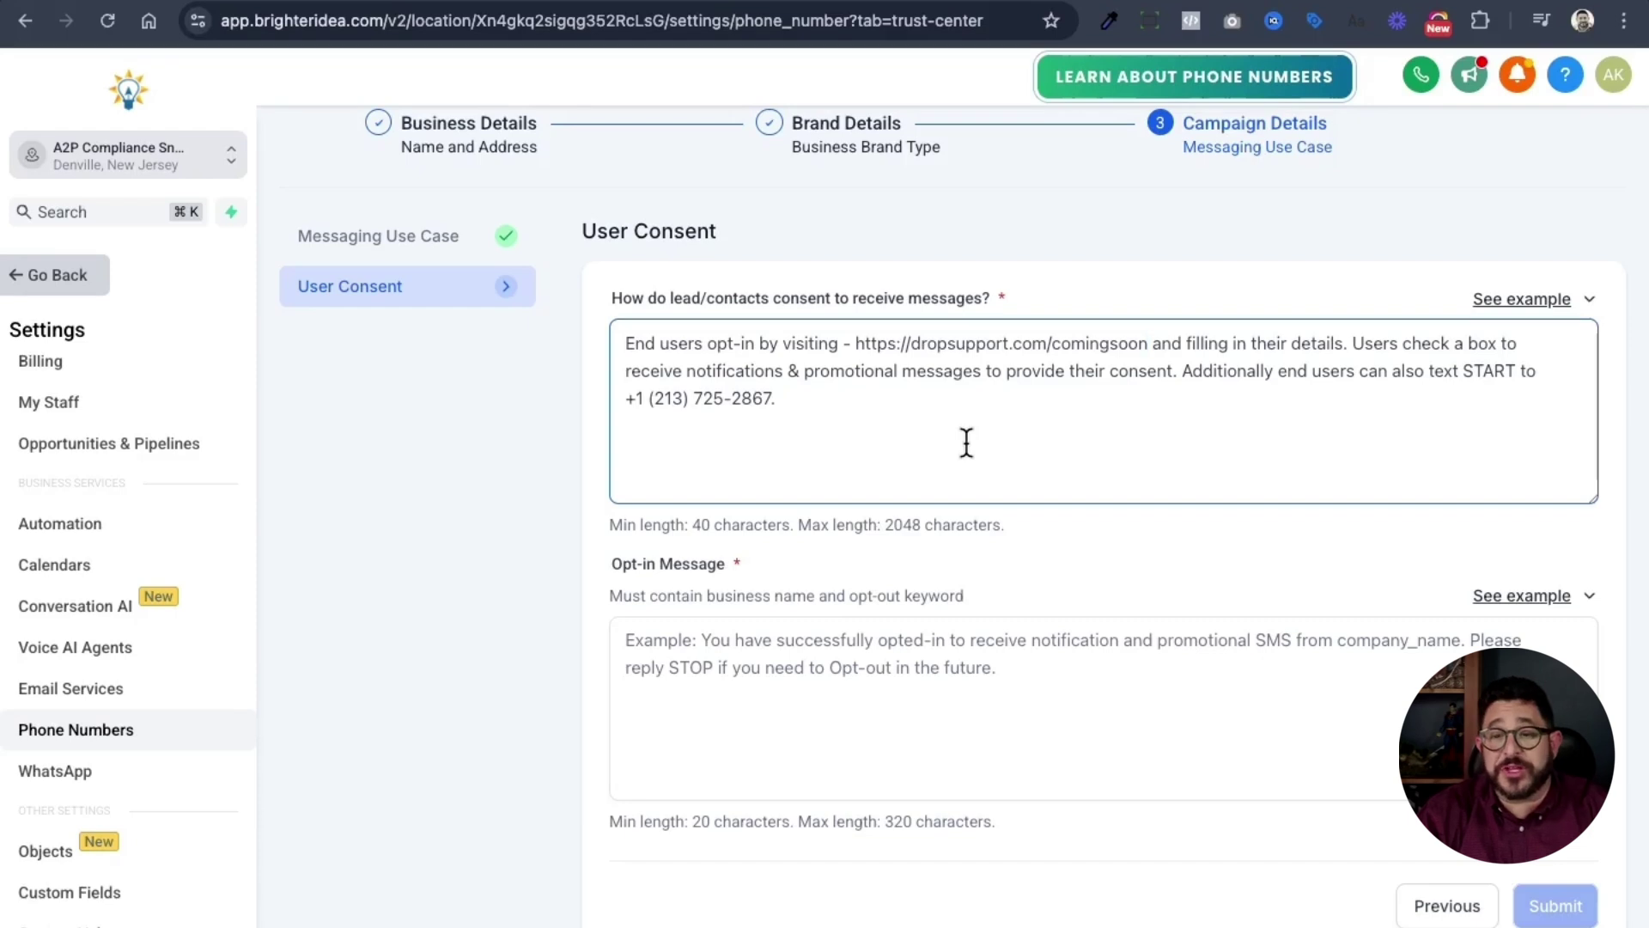
left_click_drag(650, 398, 770, 397)
key("super+v")
- Add the example opt-in message naming Drop Support Inc and submit the campaign registration
left_click(1181, 726)
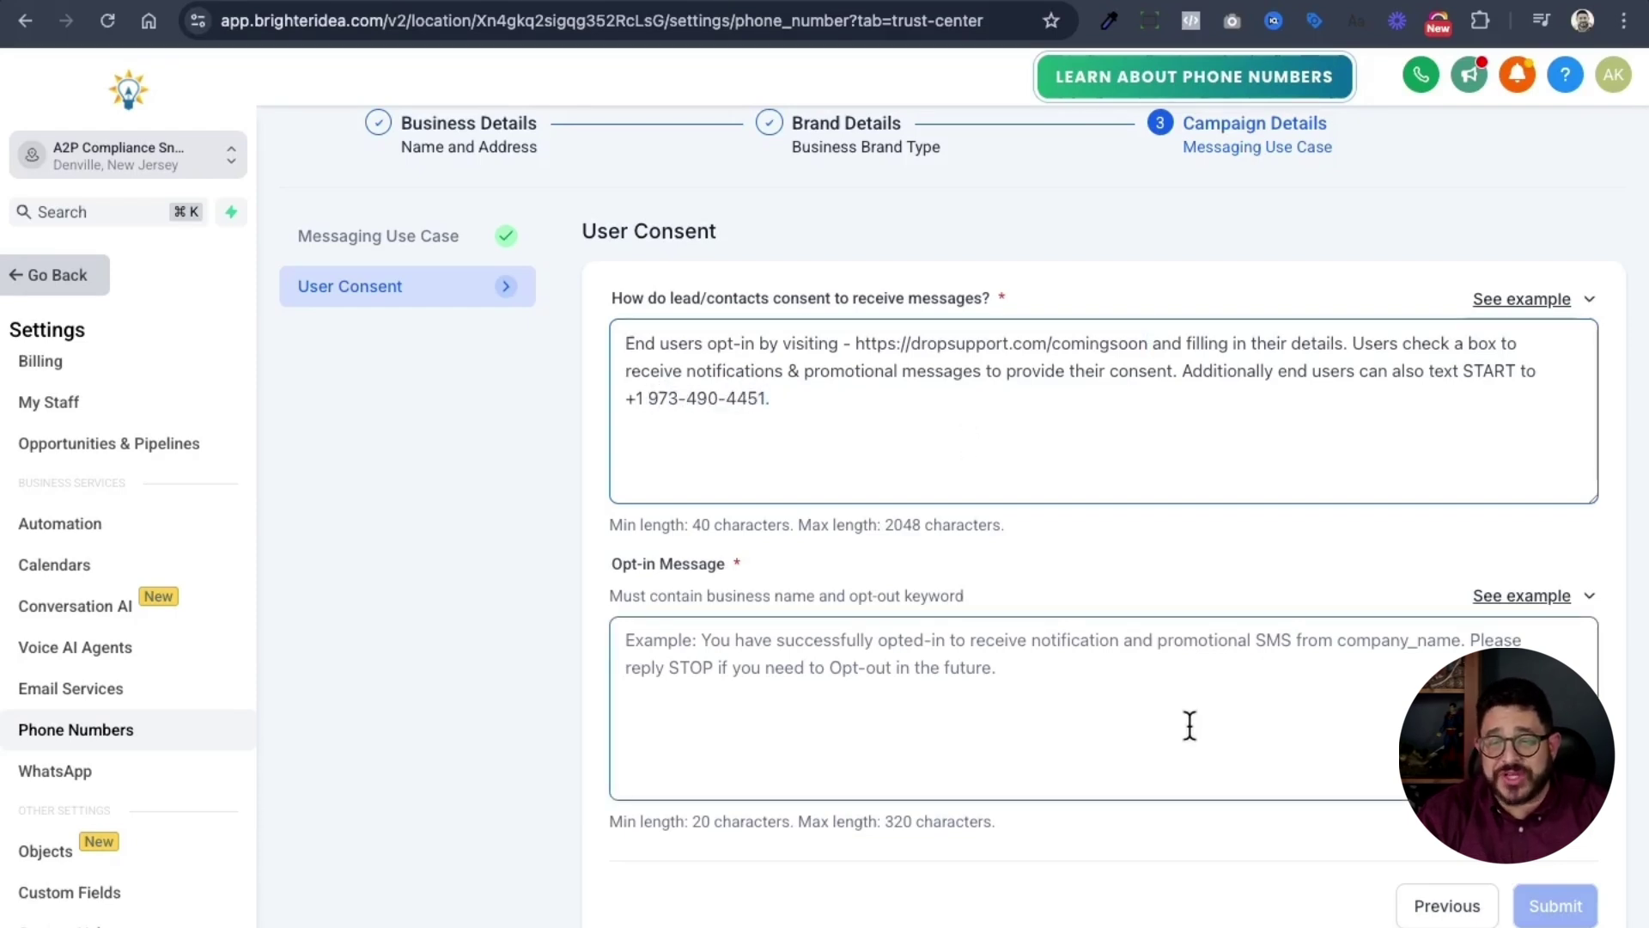
left_click(1507, 614)
left_click(1507, 613)
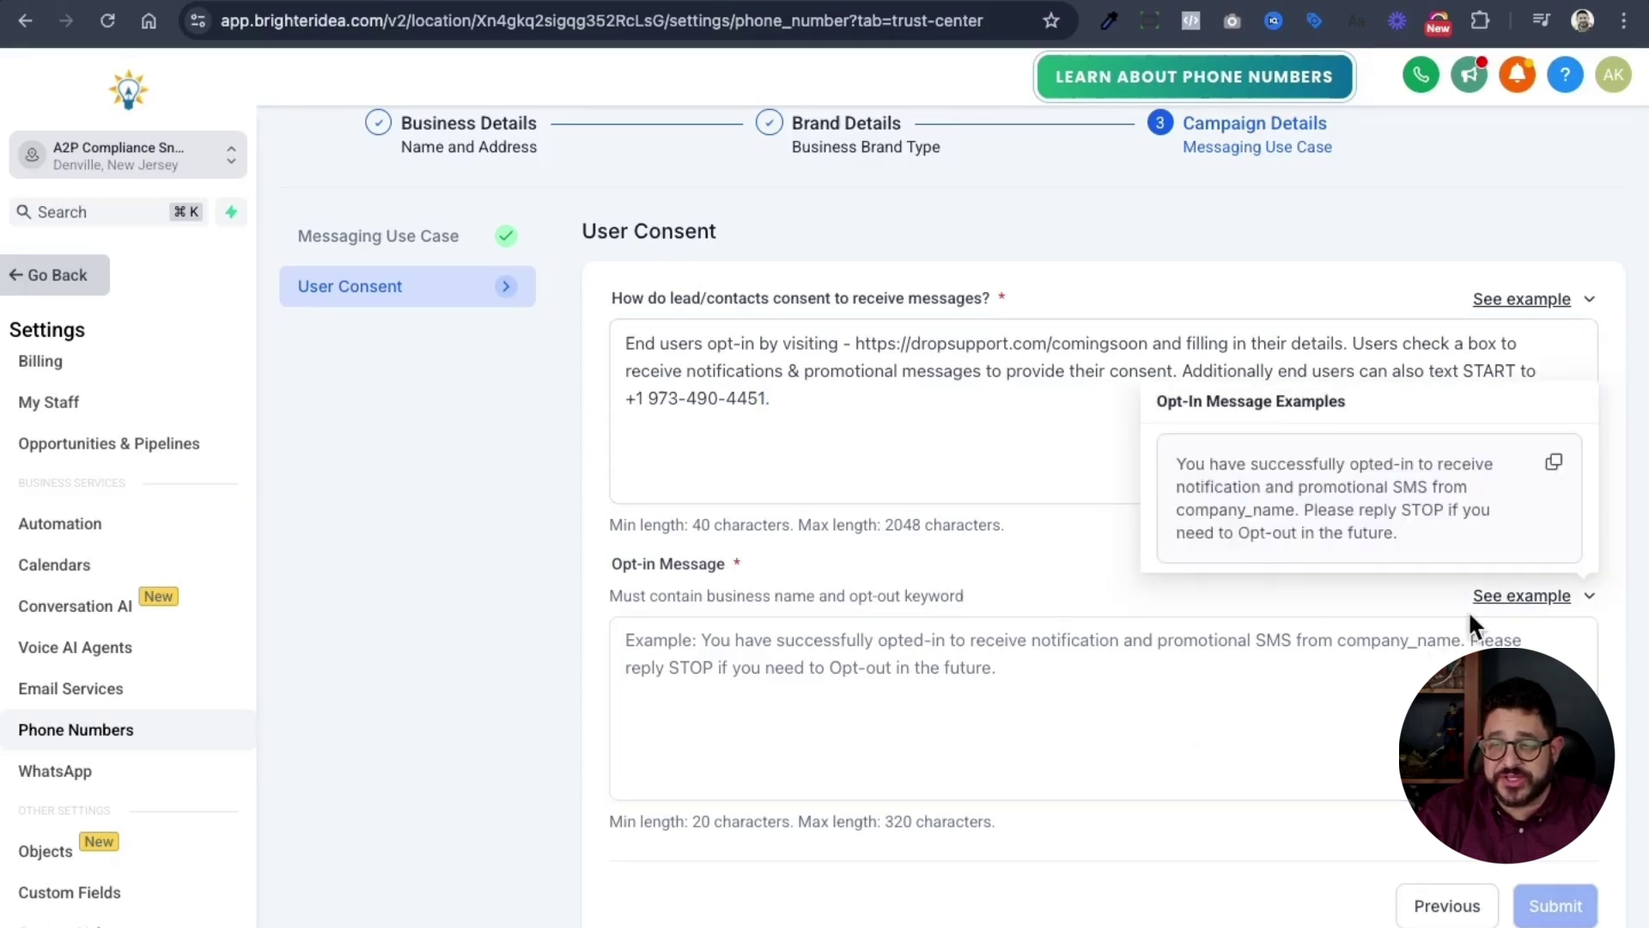
left_click(1556, 466)
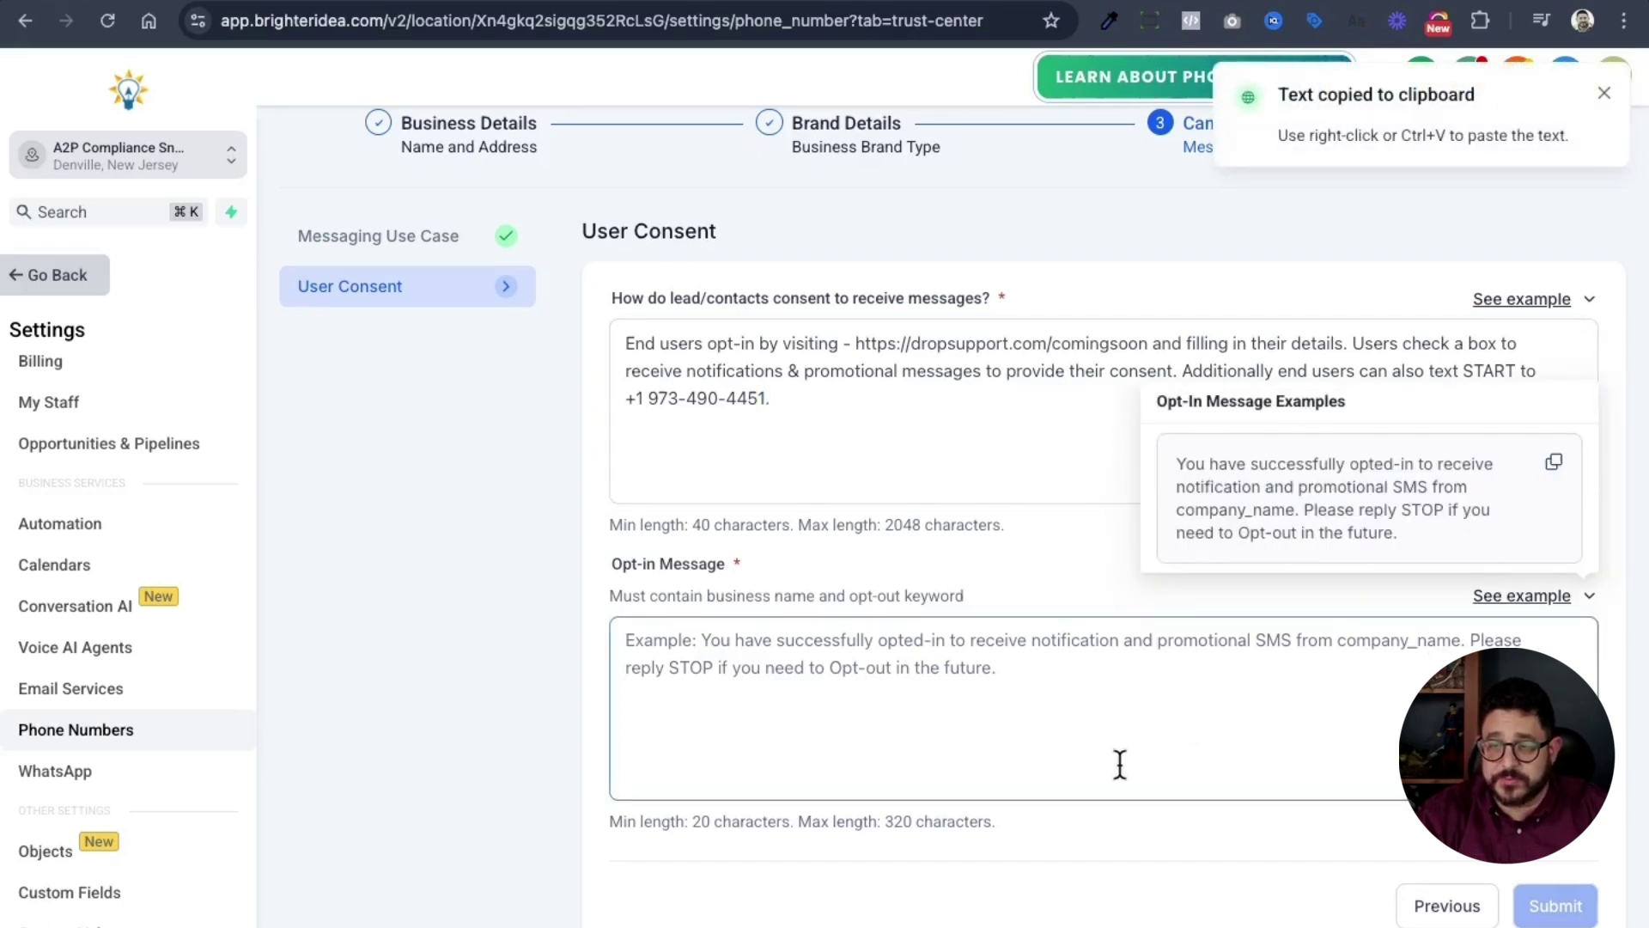
left_click(1119, 756)
key("super+v")
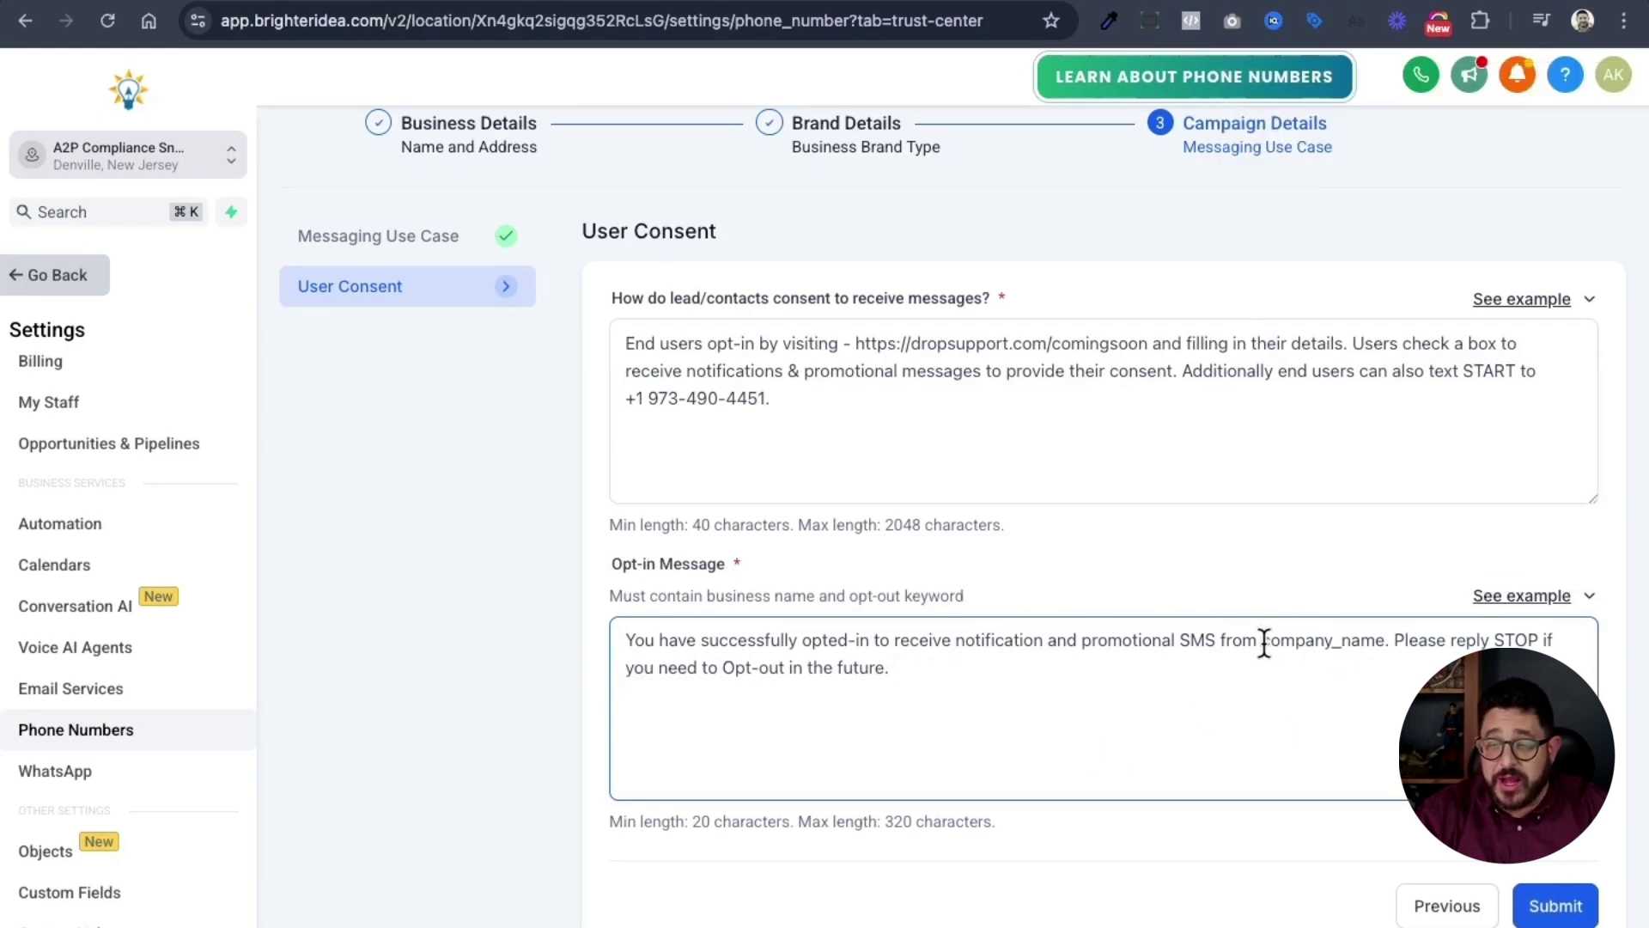
left_click_drag(1262, 642, 1381, 642)
type("Drop Support Inc")
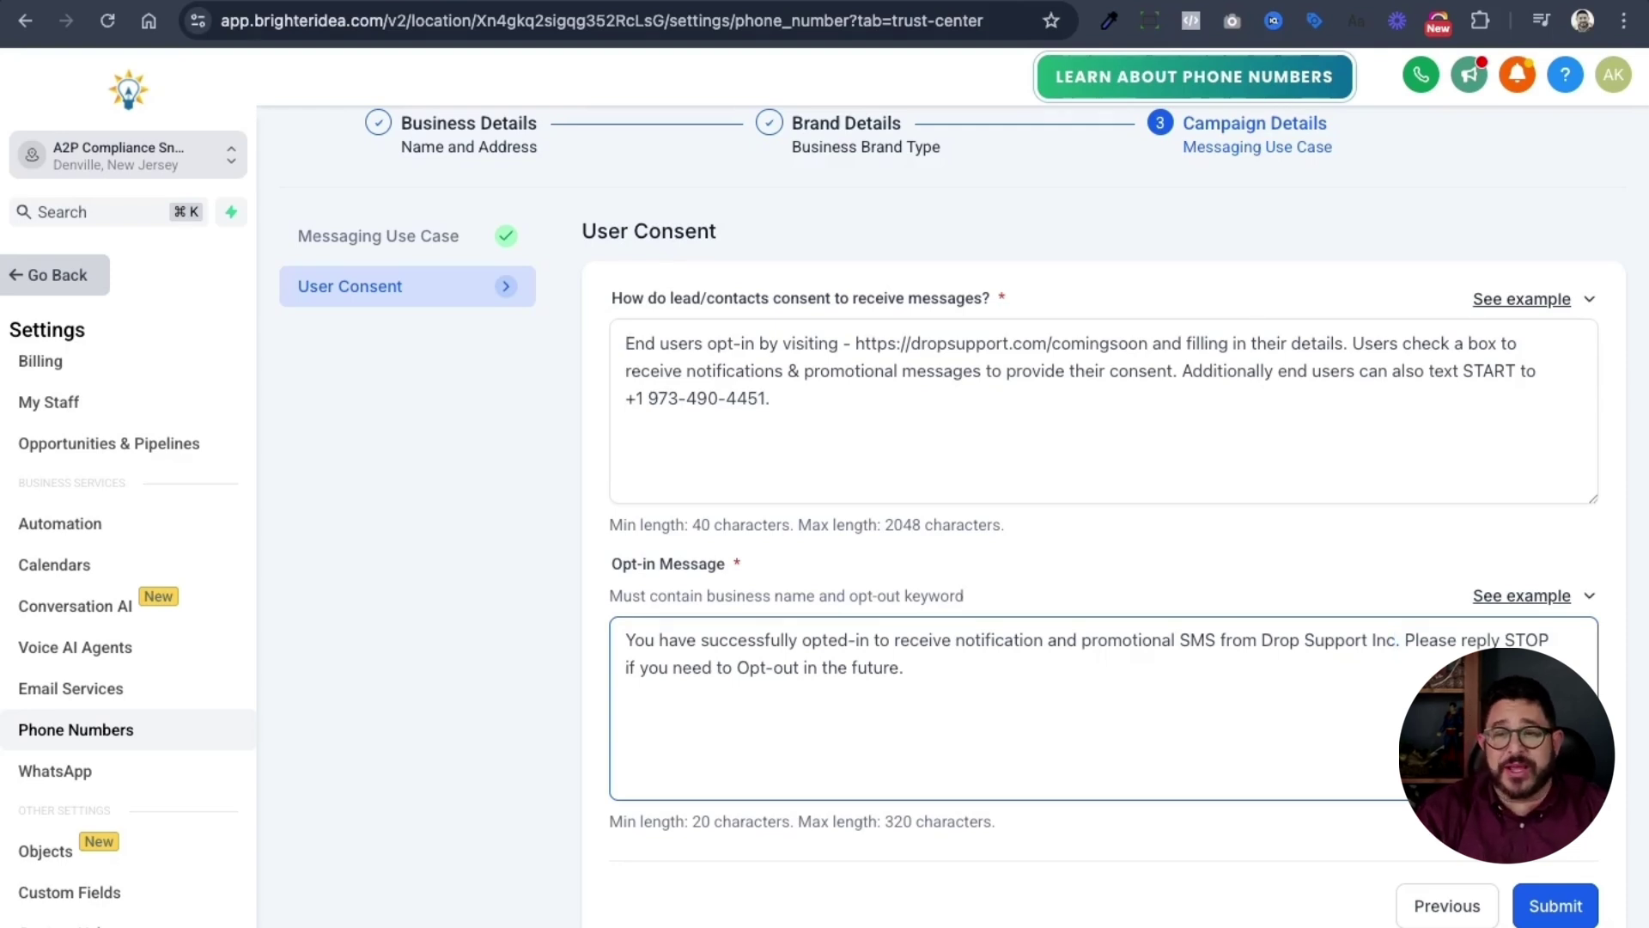
left_click(1556, 909)
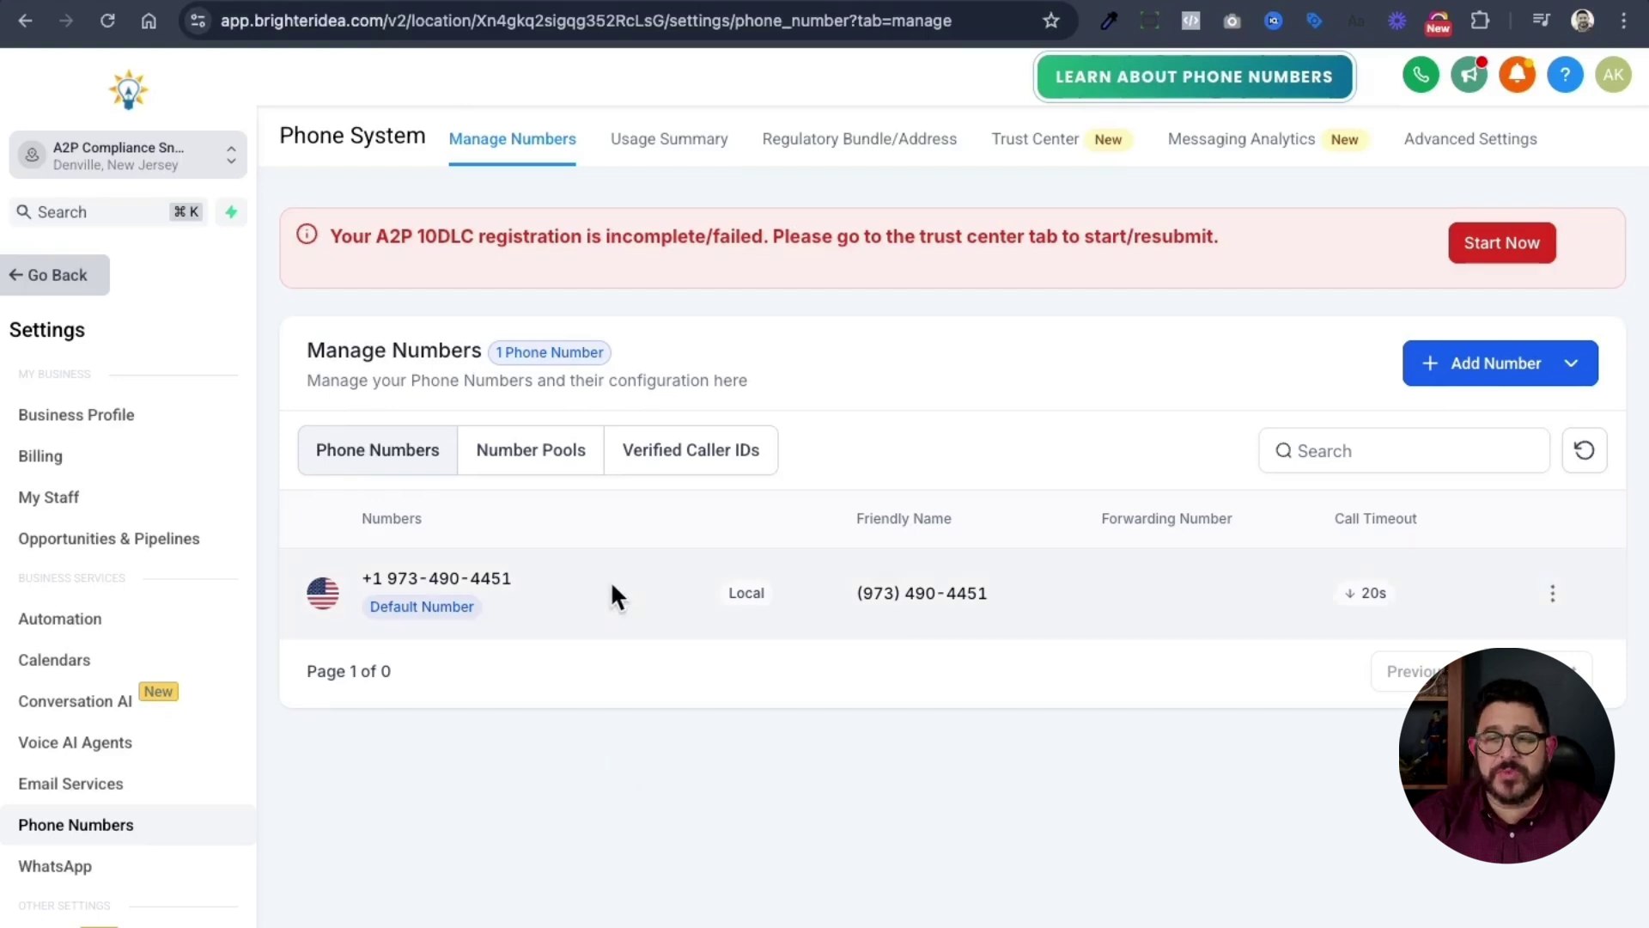
- Copy the account's phone number into the 99.0 SMS Phone Number custom value and save it
left_click_drag(514, 578, 397, 578)
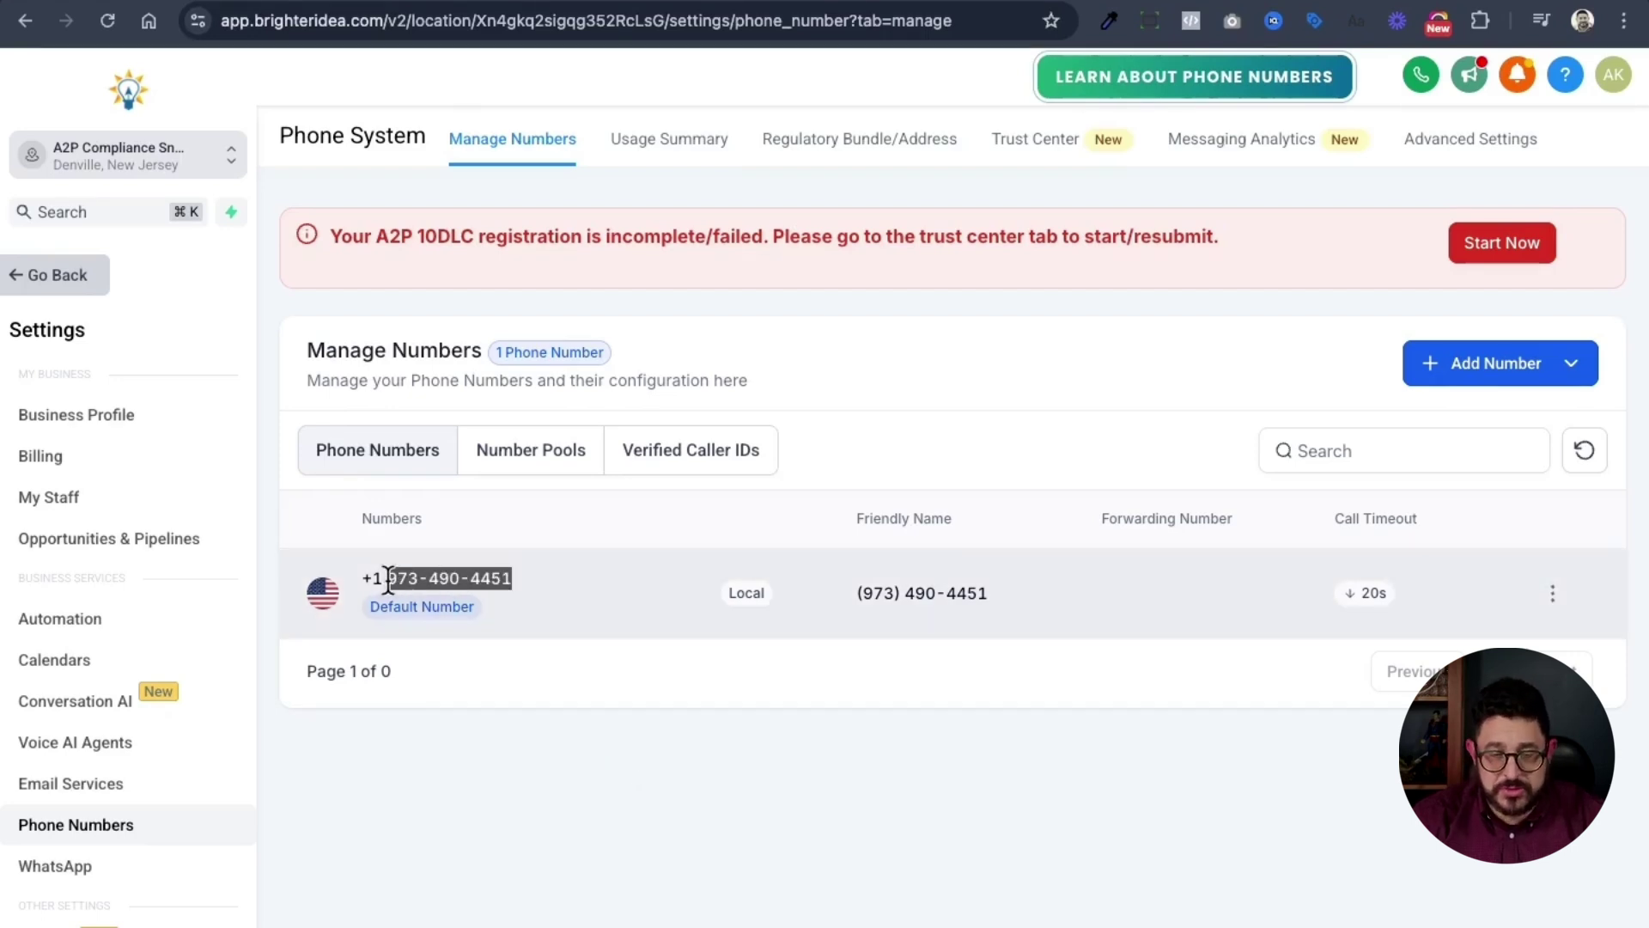
scroll(141, 736, "down", 5)
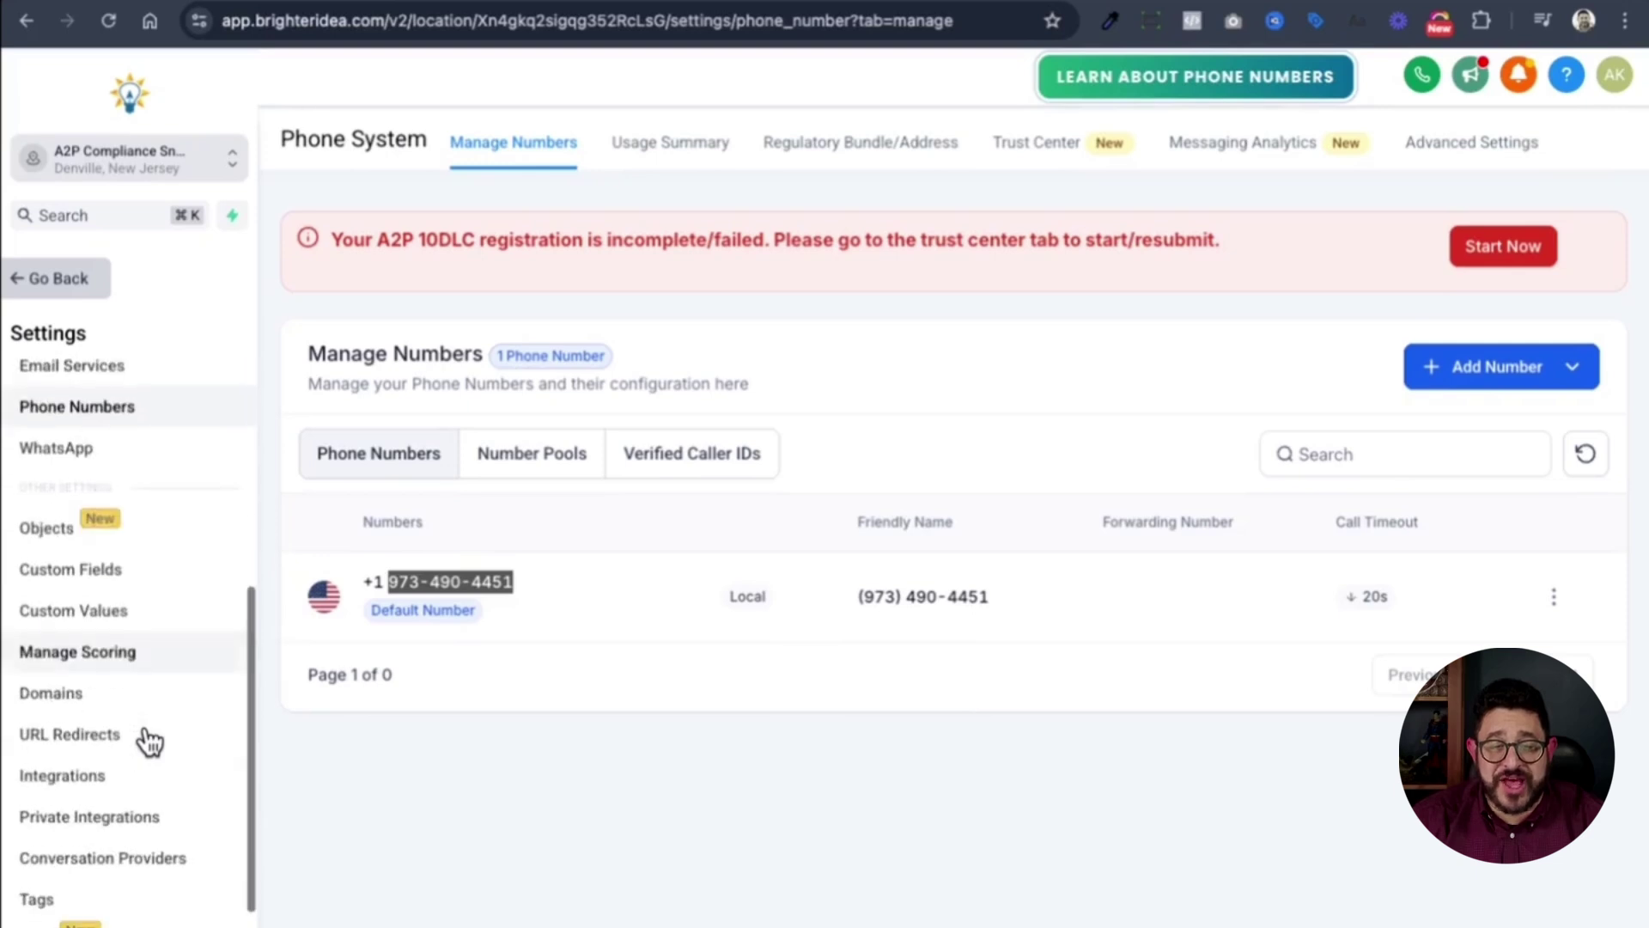
left_click(124, 612)
left_click(1574, 481)
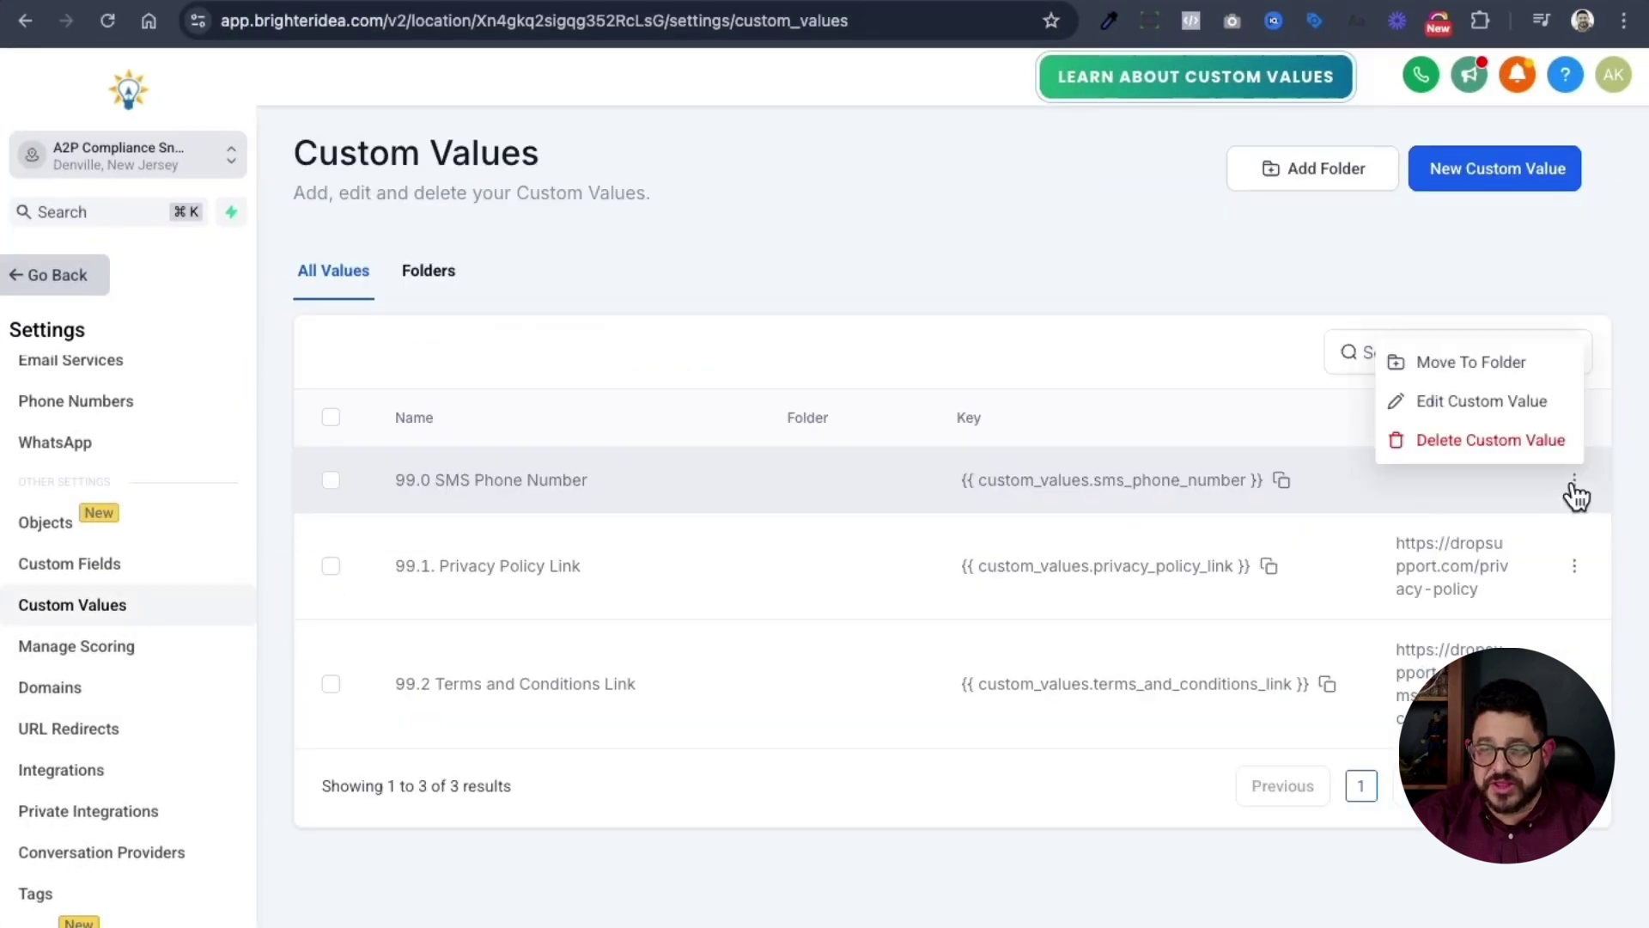
left_click(1460, 404)
left_click(764, 541)
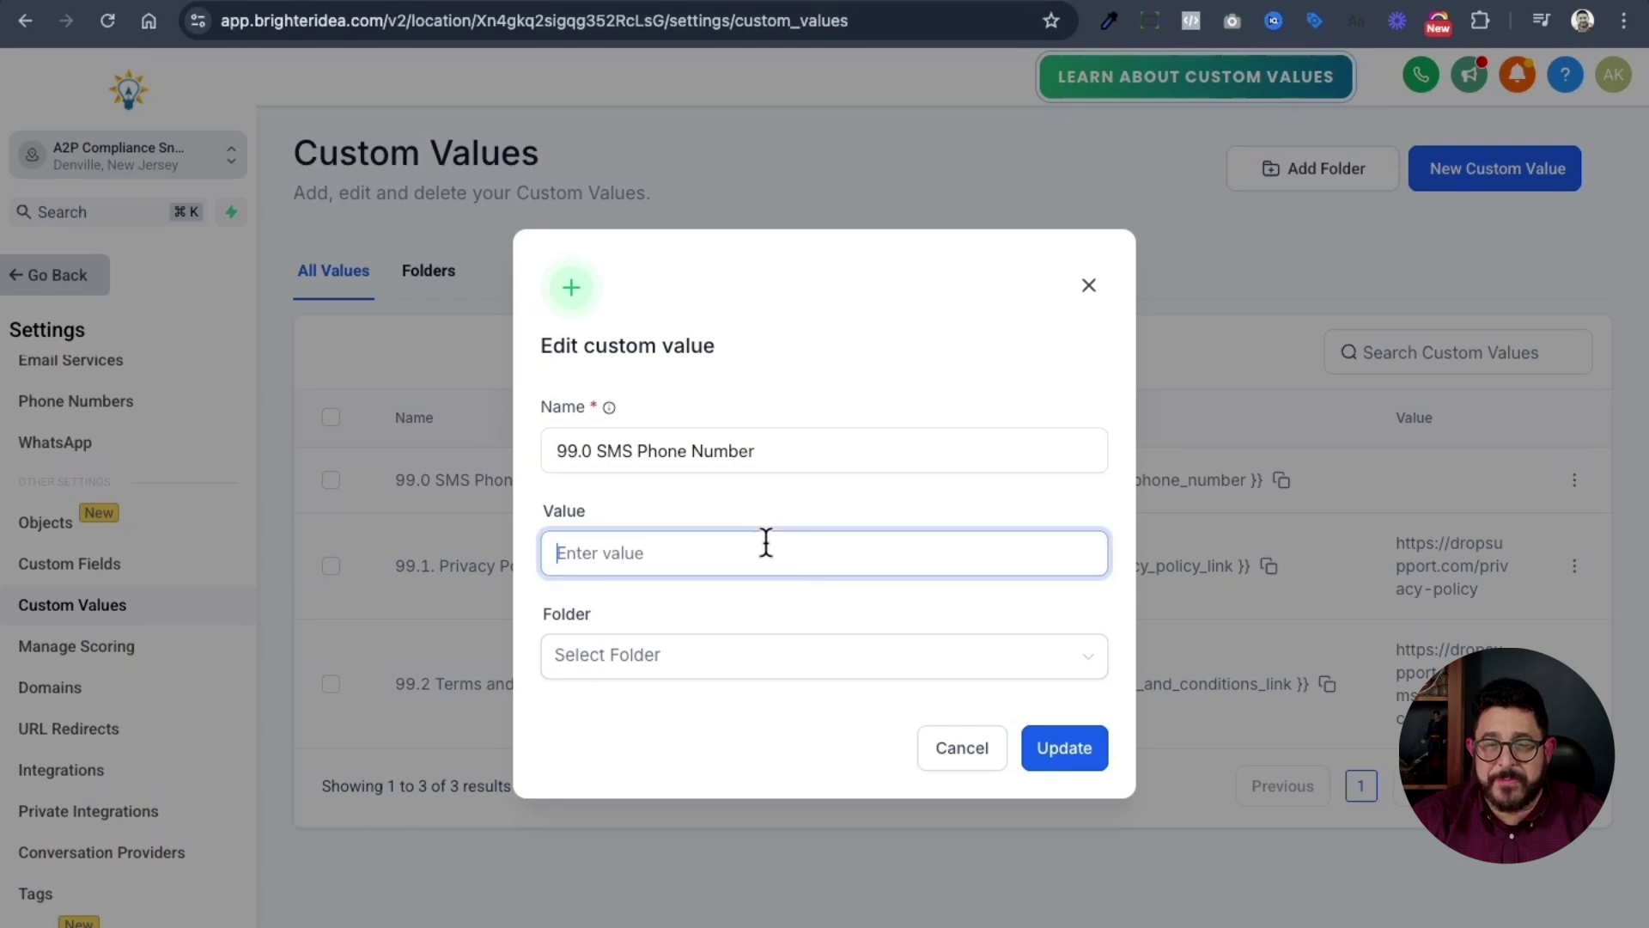
key("super+v")
left_click(1050, 745)
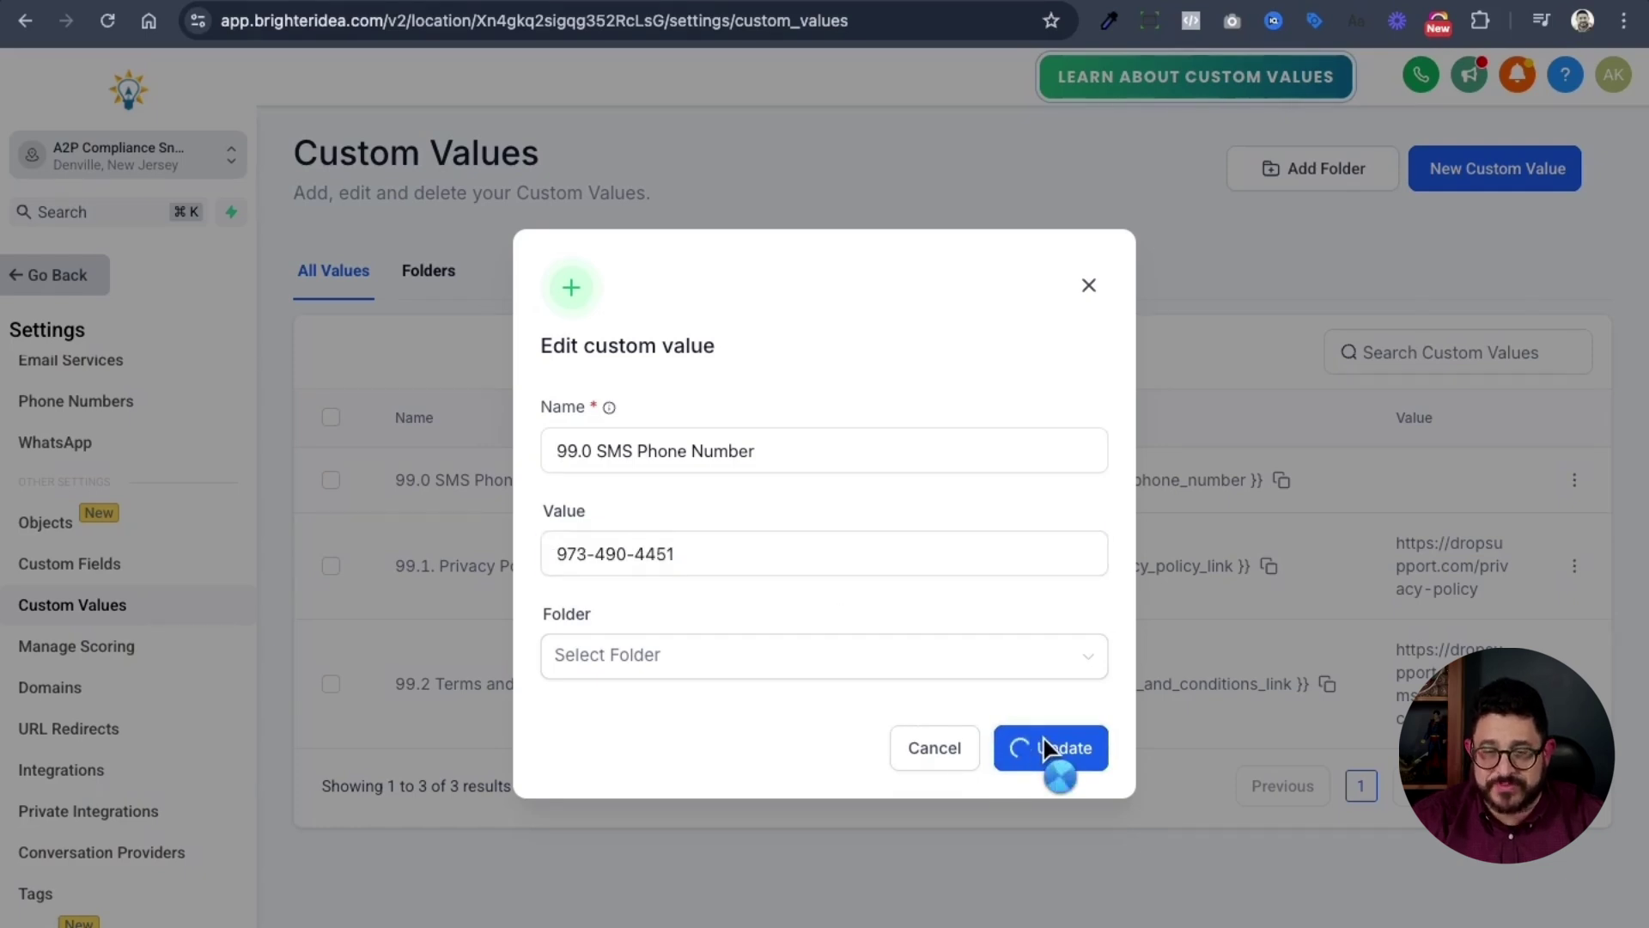